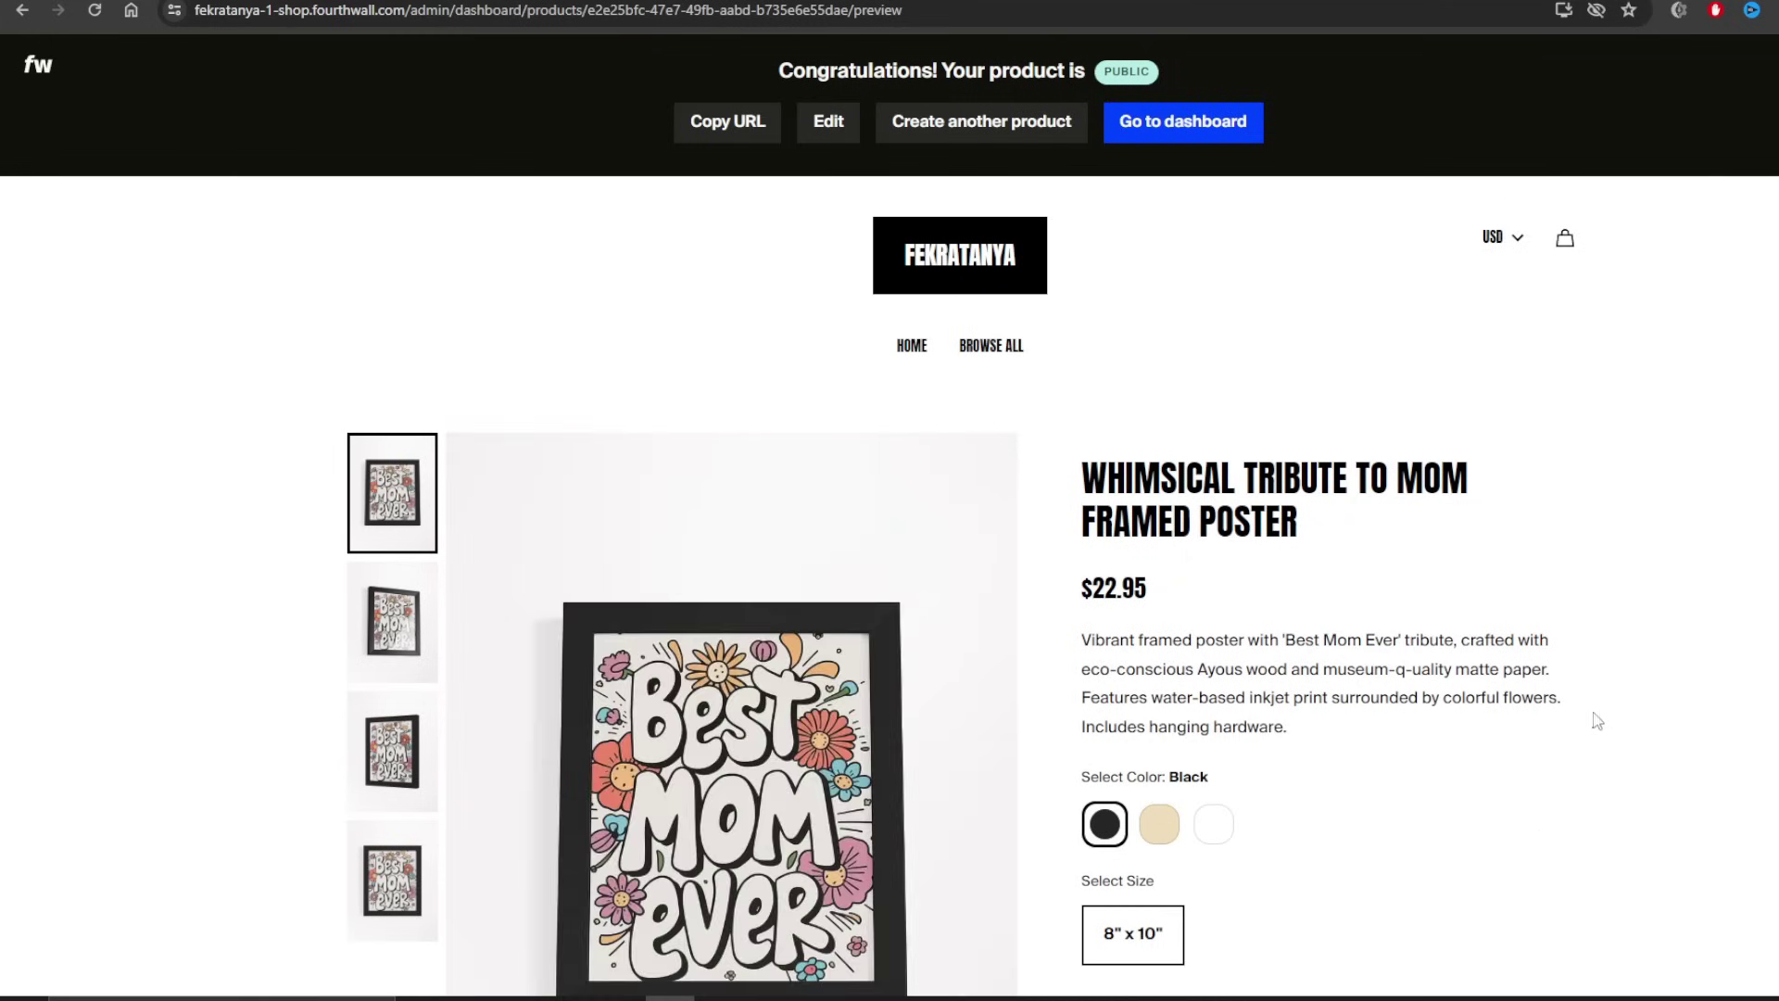
- Review the published framed poster's title, price, description and enlarged preview image on its product page
scroll(1592, 719, "down", 1)
scroll(1529, 645, "up", 1)
left_click_drag(1345, 536, 1076, 472)
left_click(1198, 483)
scroll(1220, 556, "down", 1)
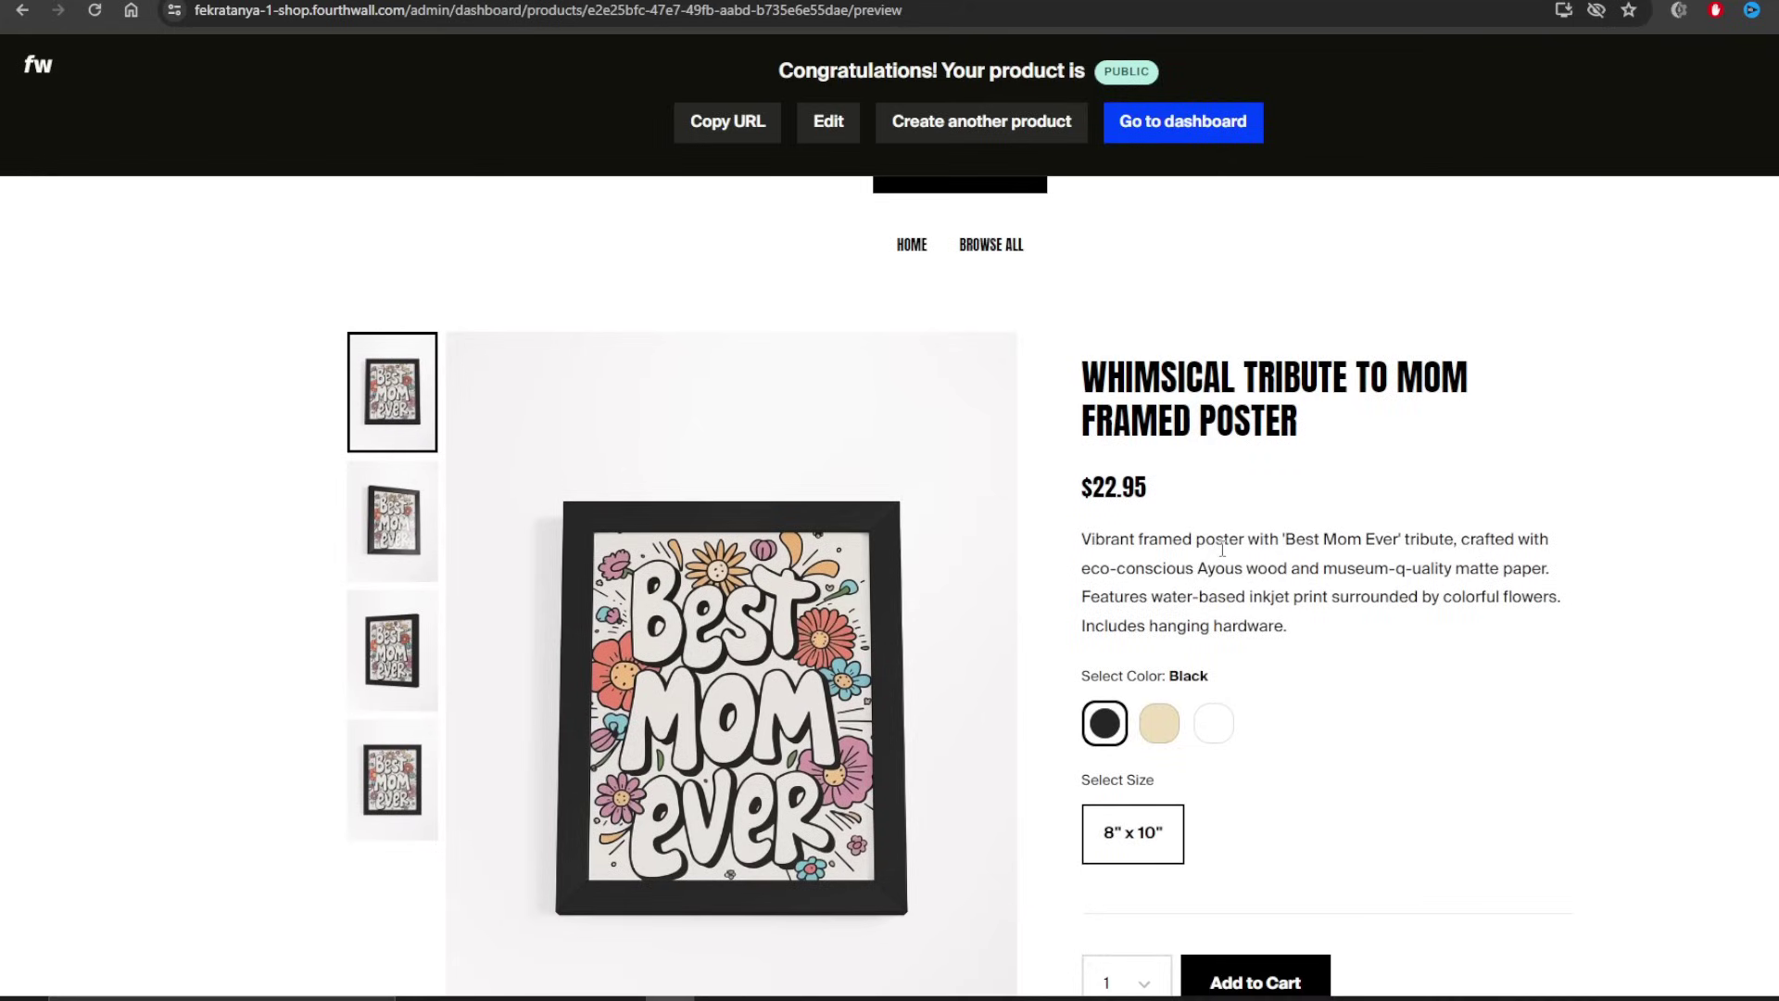
mouse_move(616, 630)
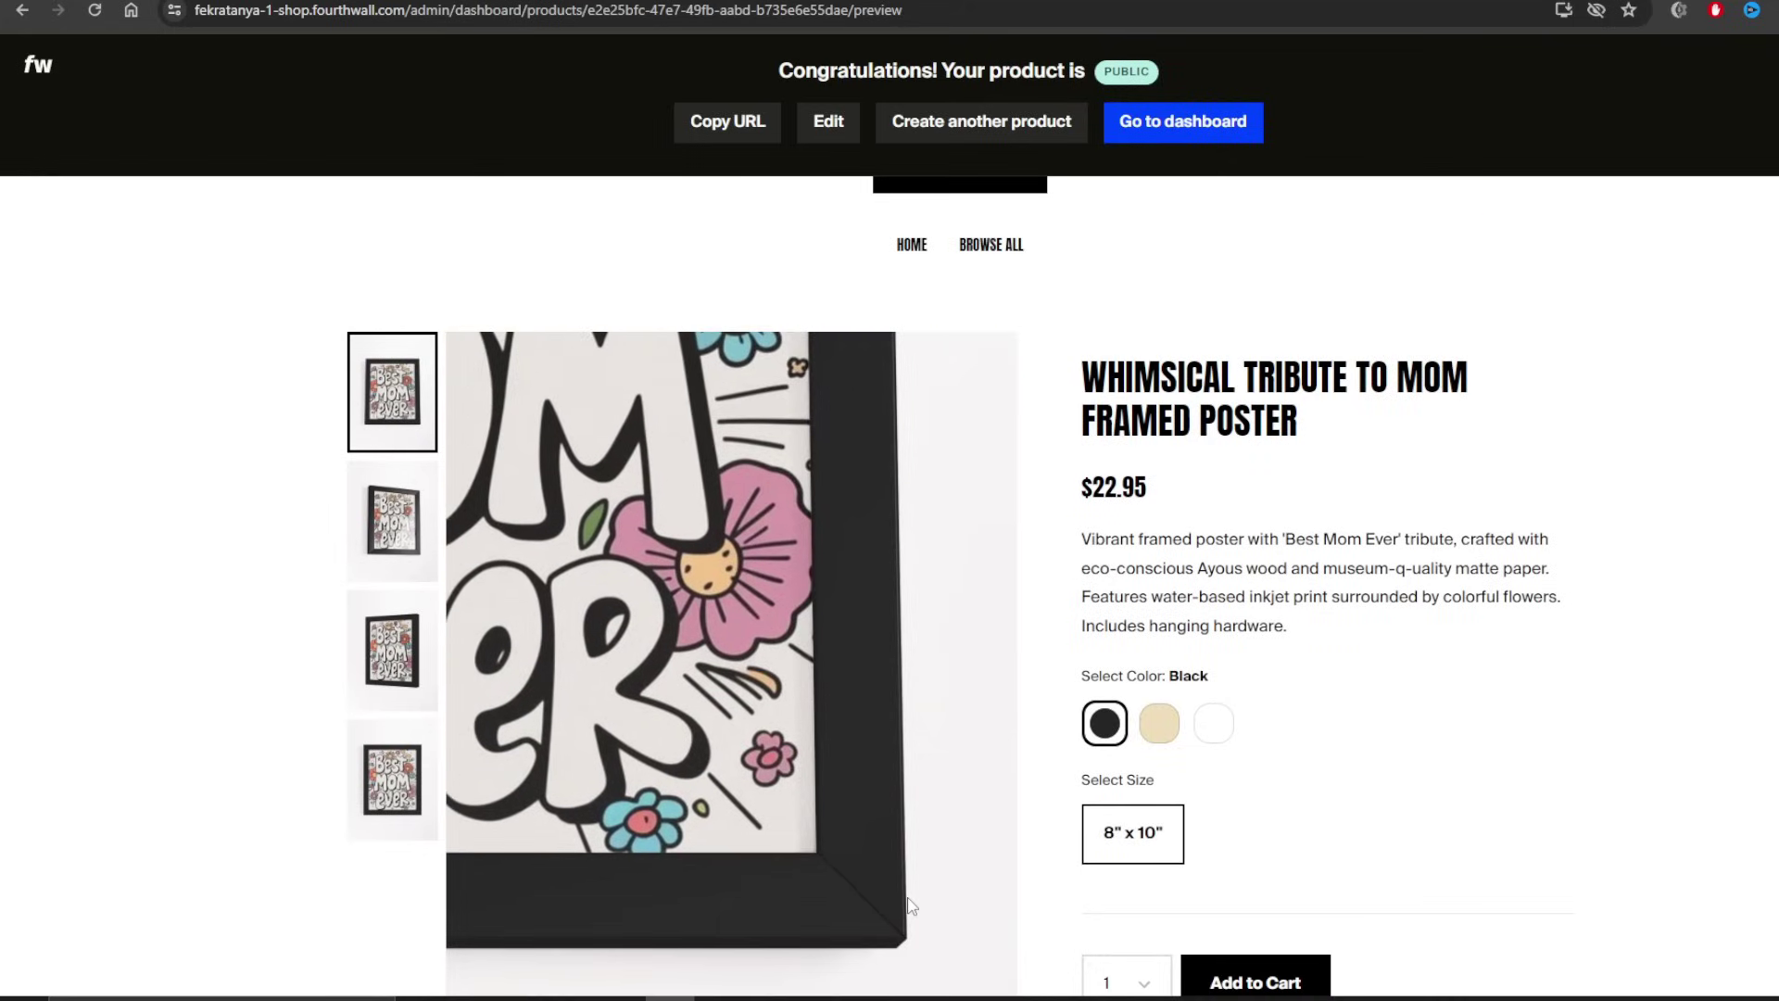
scroll(1510, 693, "down", 5)
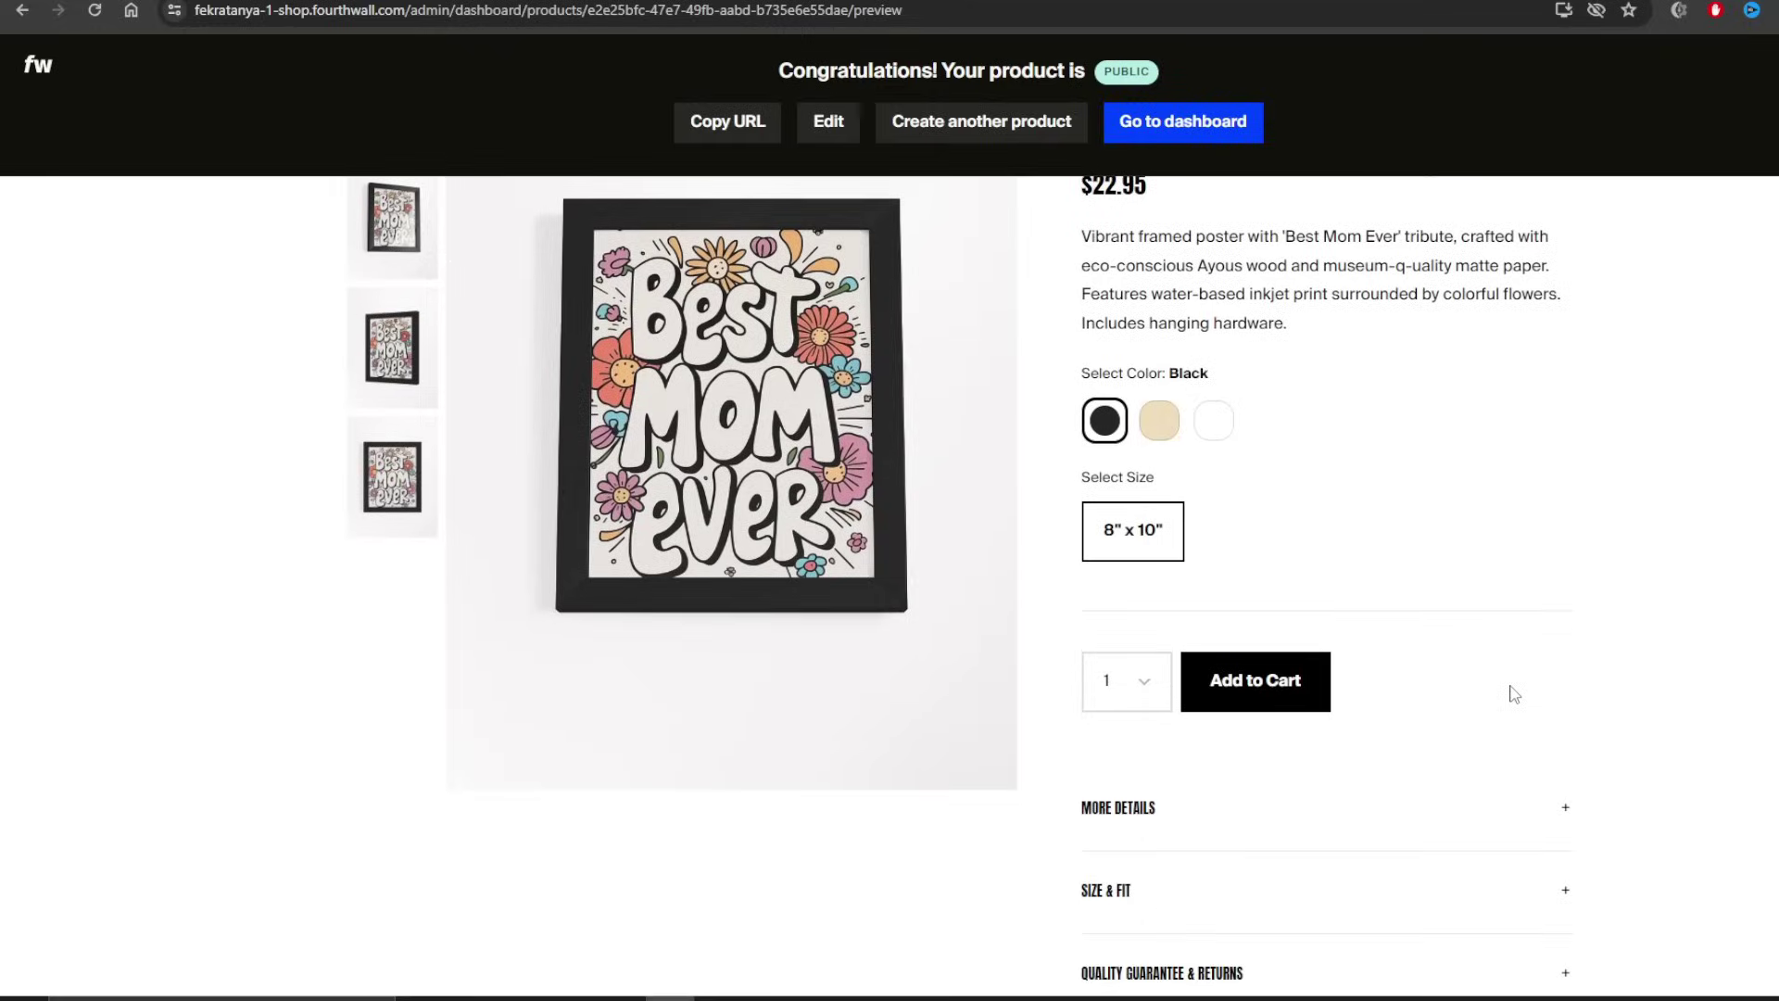
- Expand and read the poster's More Details, Size & Fit, and Quality Guarantee & Returns sections
left_click(1564, 608)
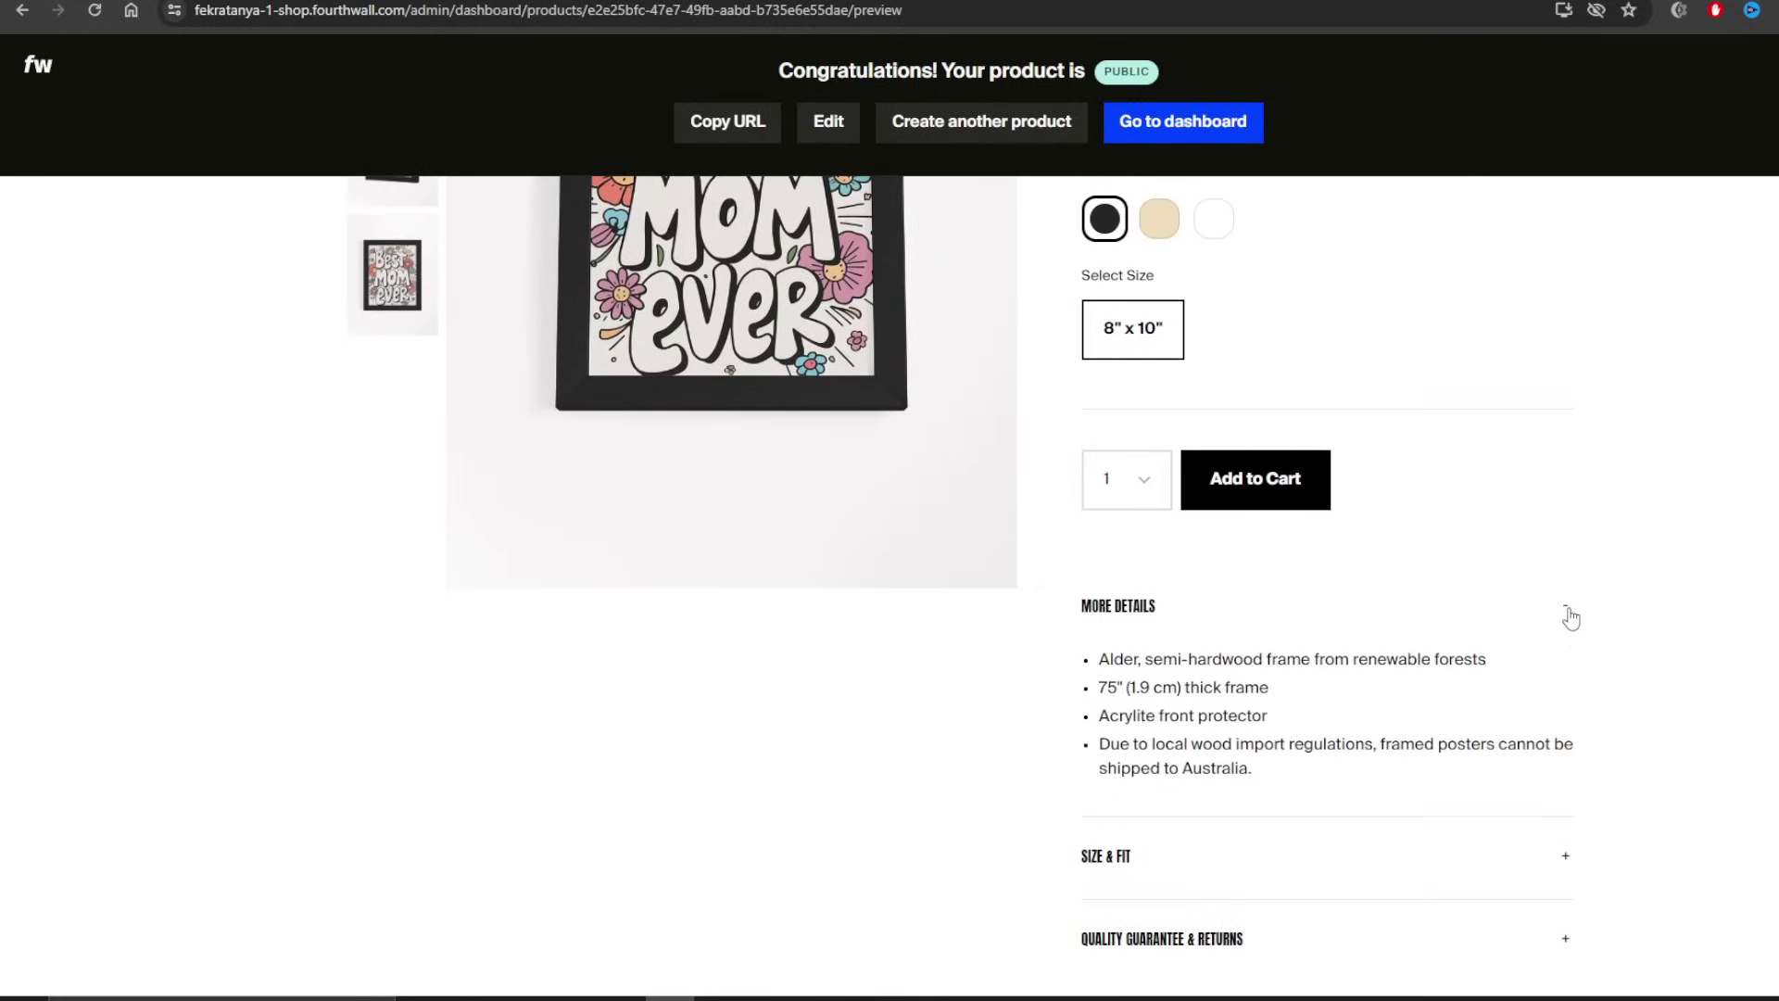
scroll(1533, 619, "down", 1)
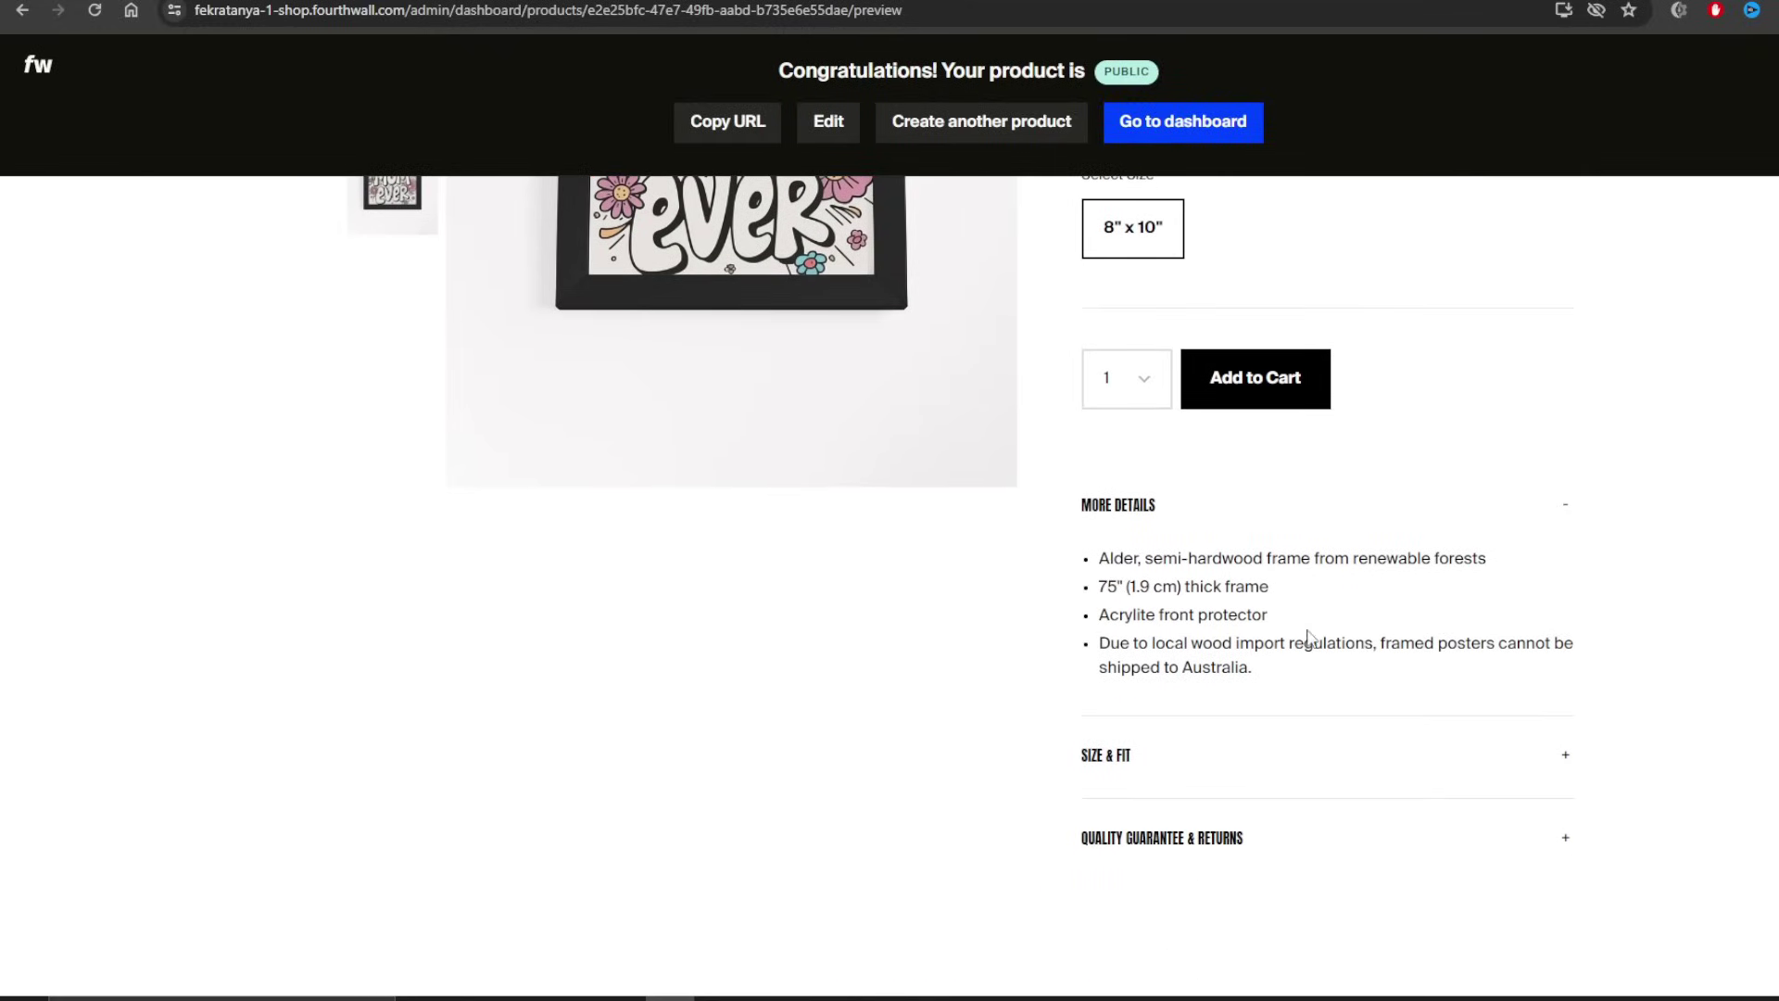
left_click(1544, 758)
scroll(1453, 726, "down", 2)
left_click(1419, 711)
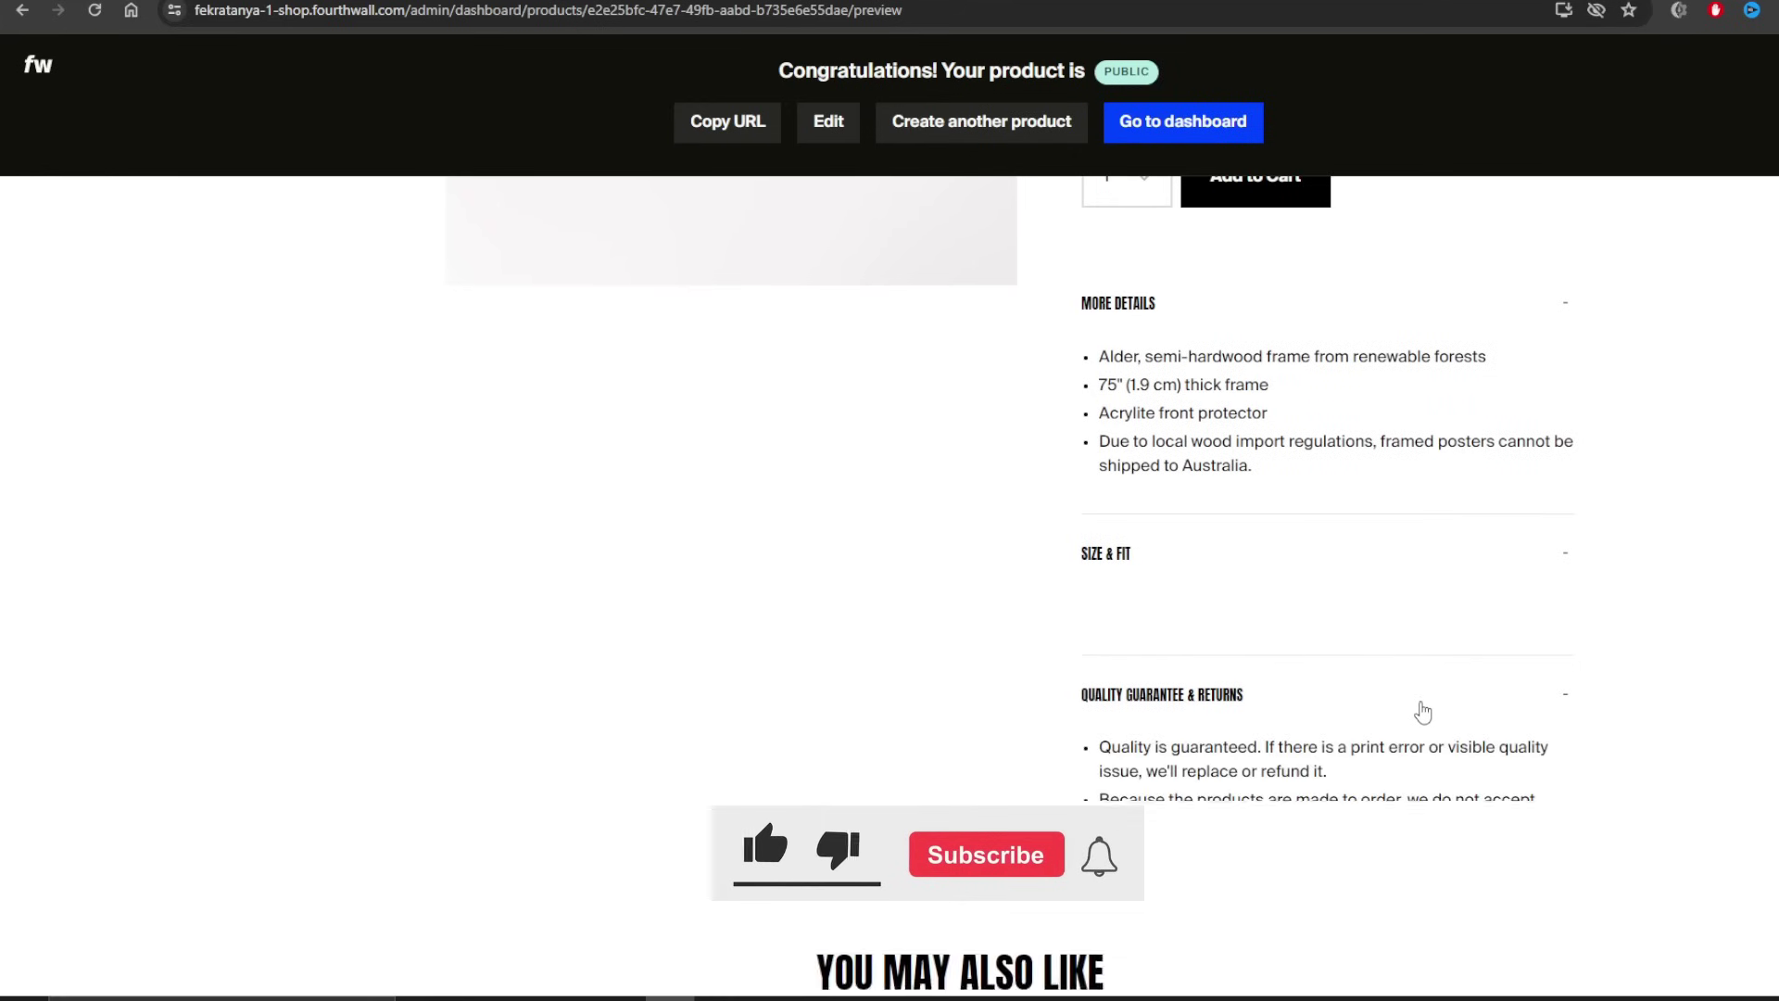
scroll(1176, 769, "down", 2)
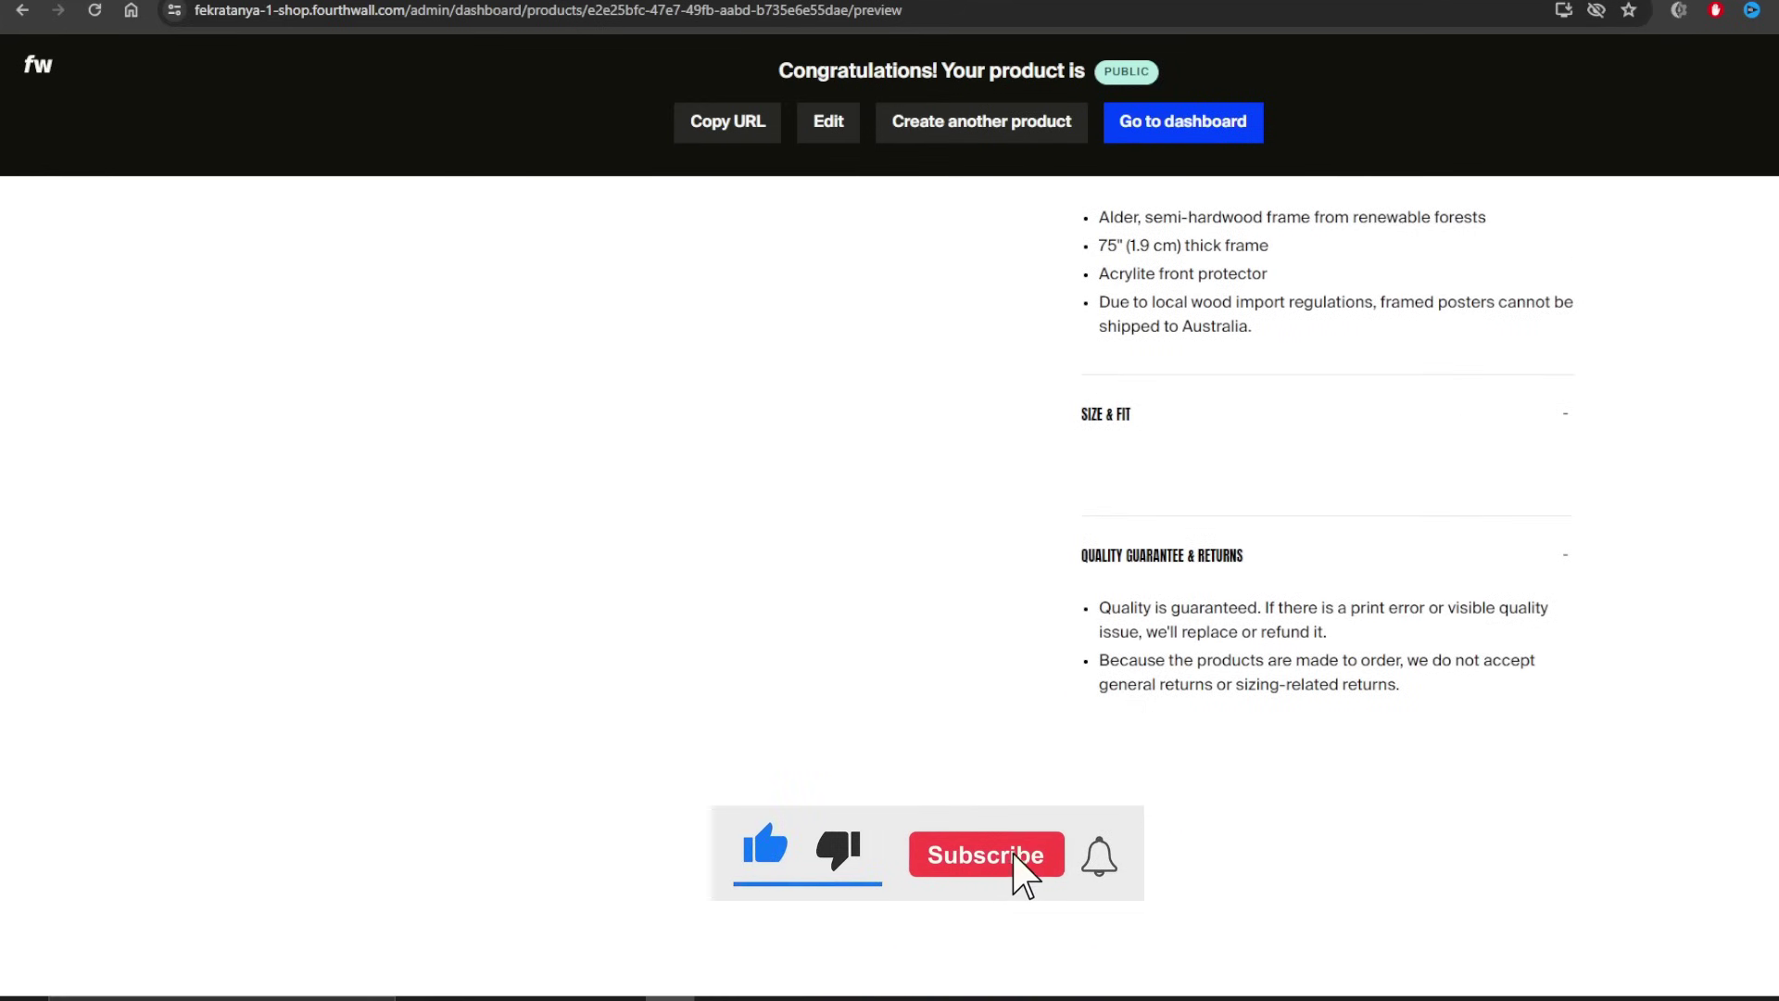
scroll(1176, 769, "up", 3)
scroll(1195, 162, "up", 8)
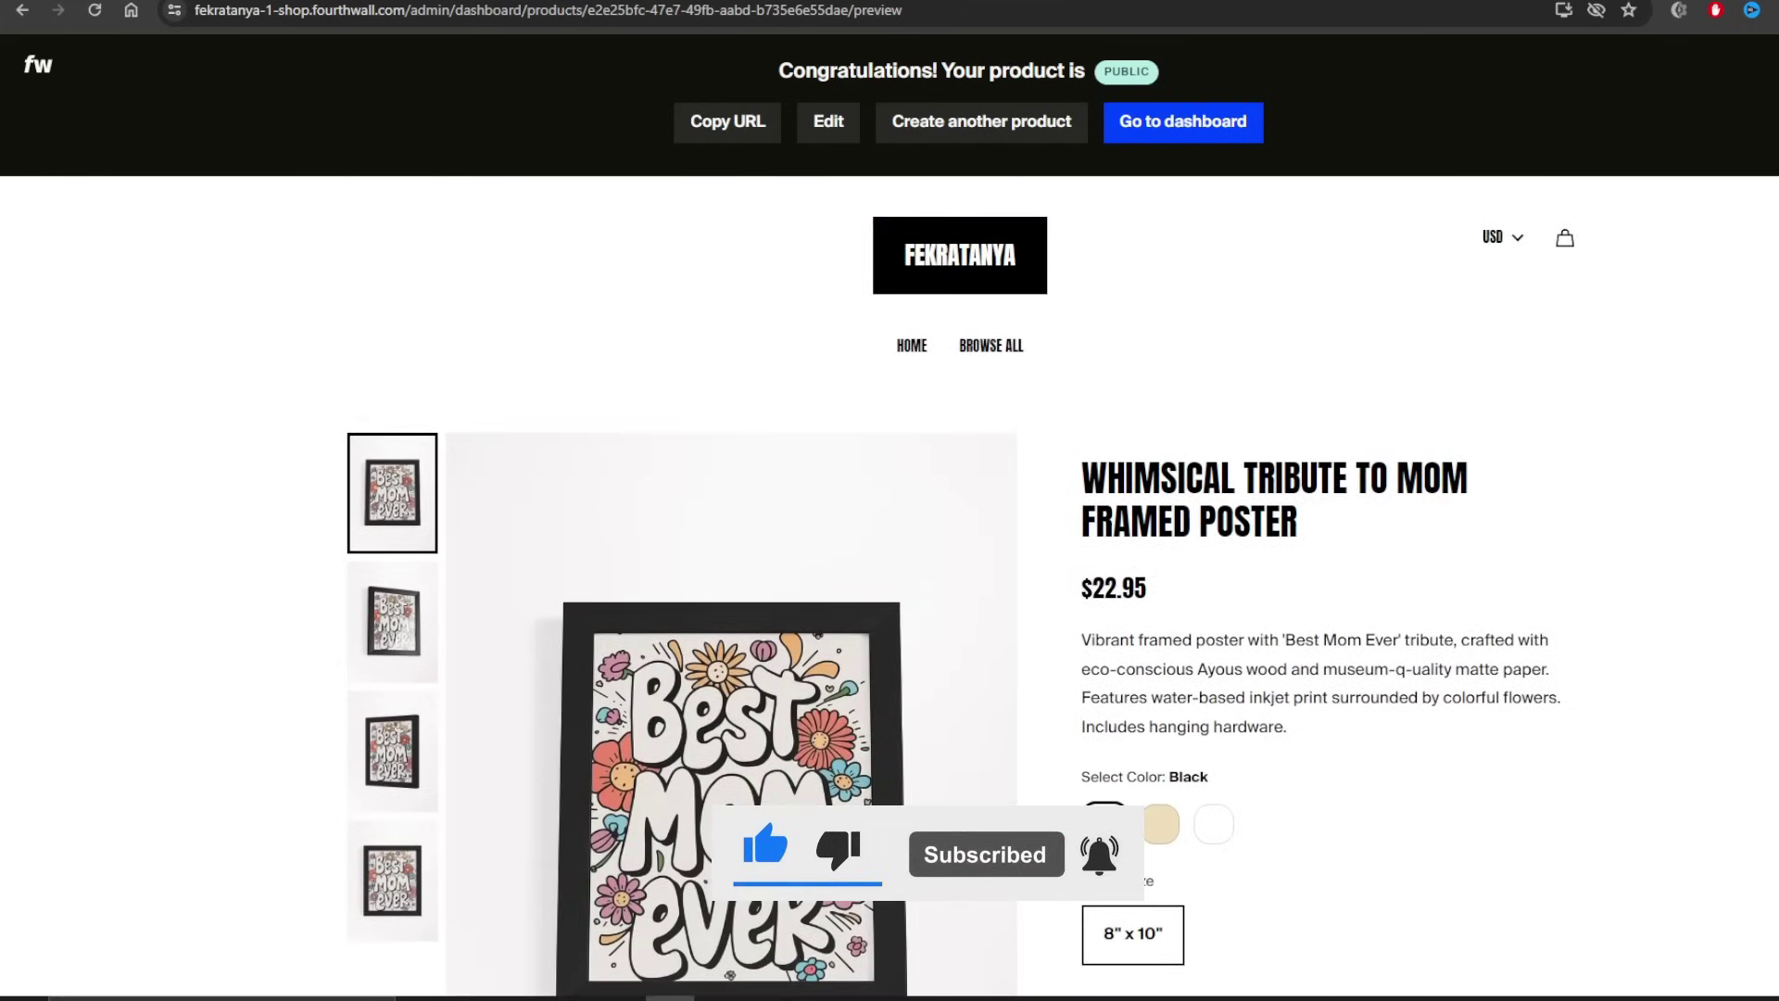
- Go to the shop dashboard's product list and create a new digital product listing
left_click(1192, 121)
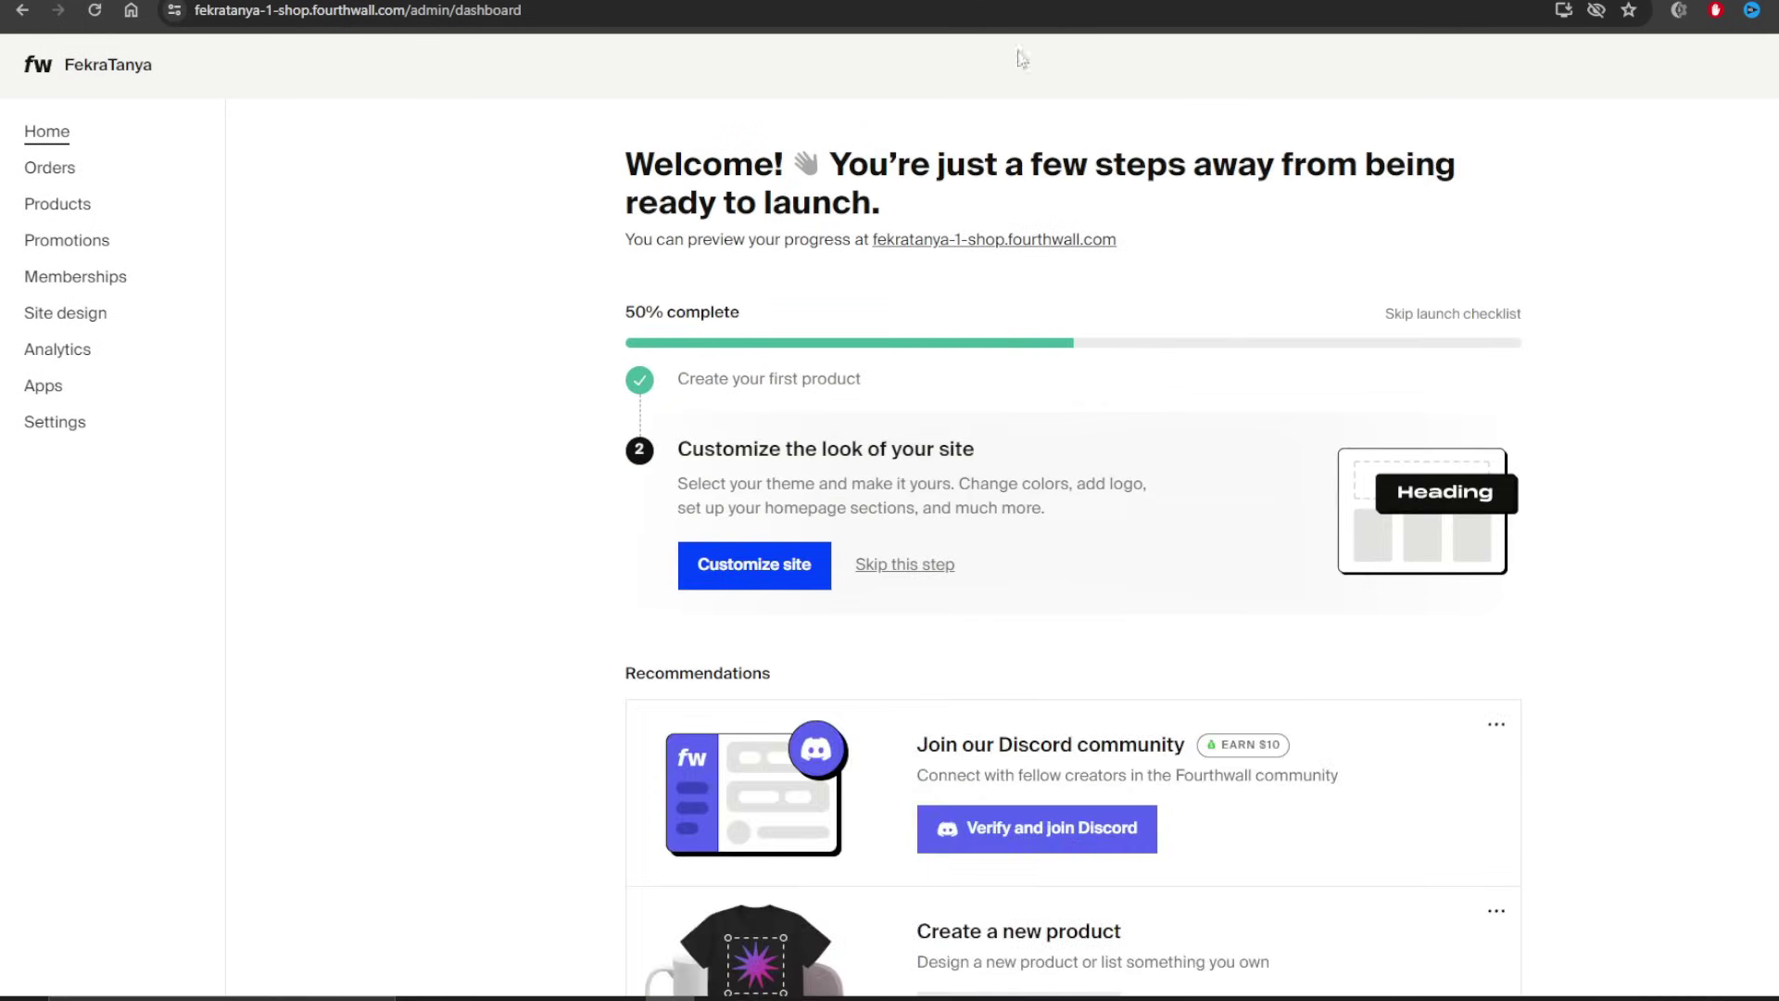
left_click(58, 205)
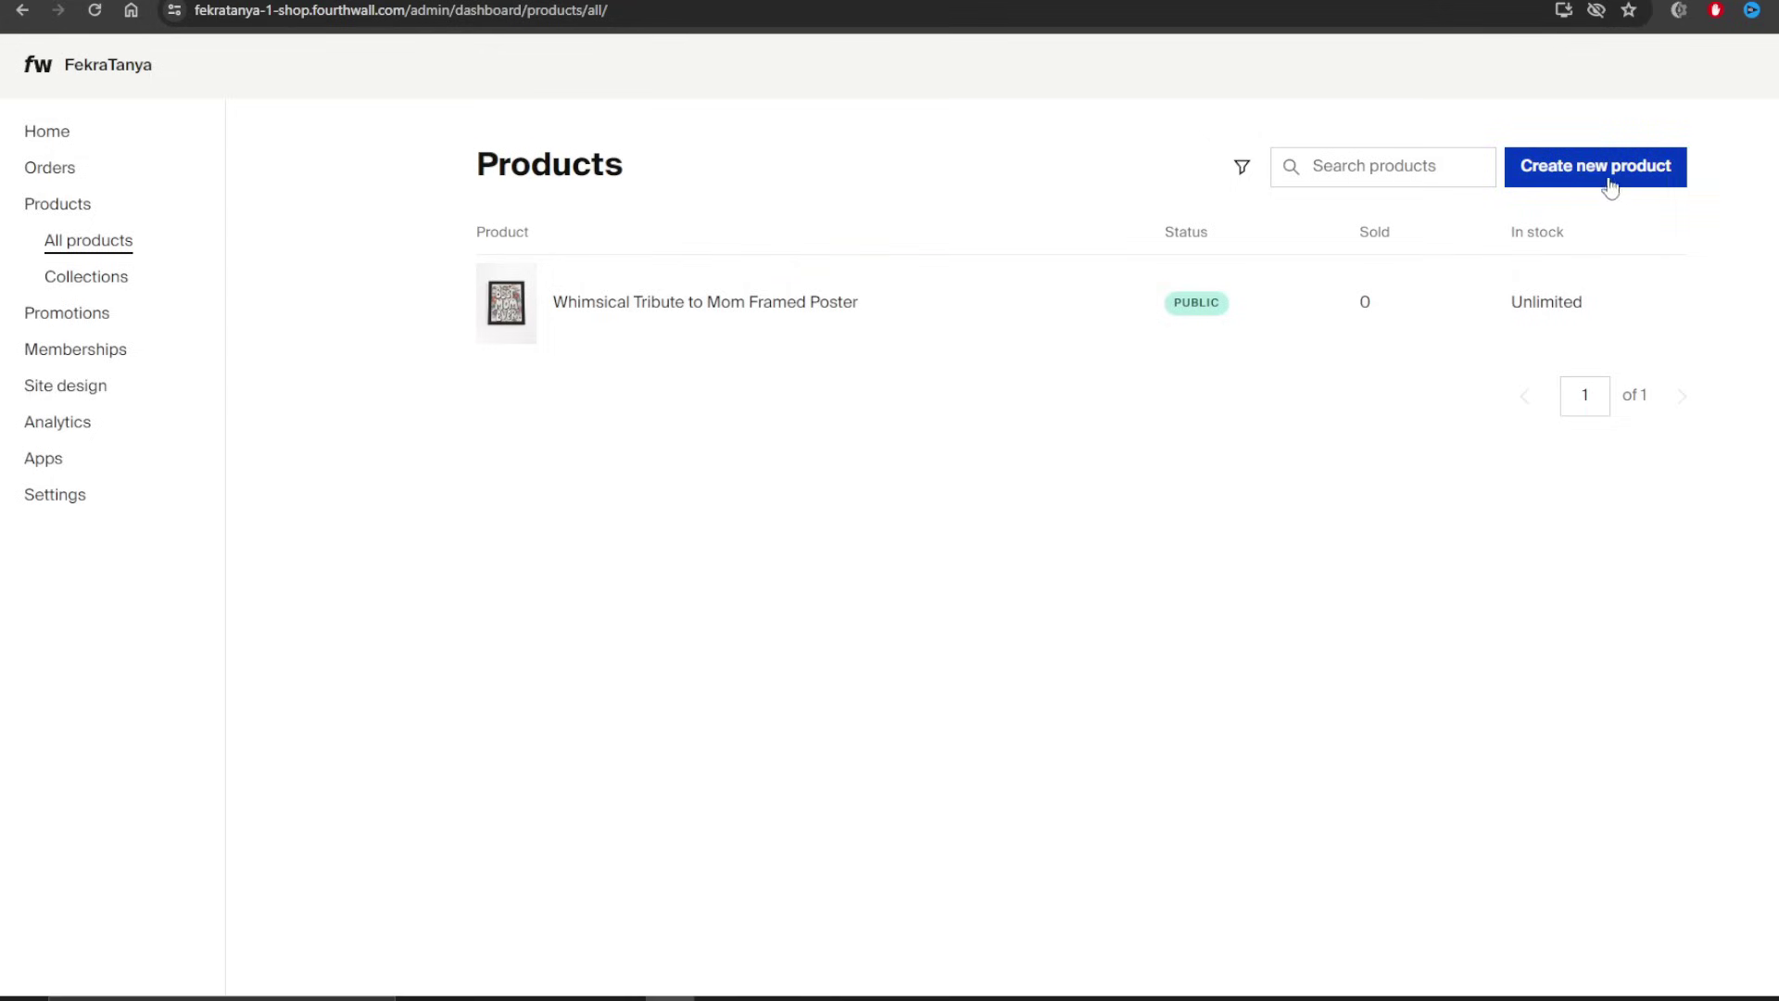
left_click(1565, 171)
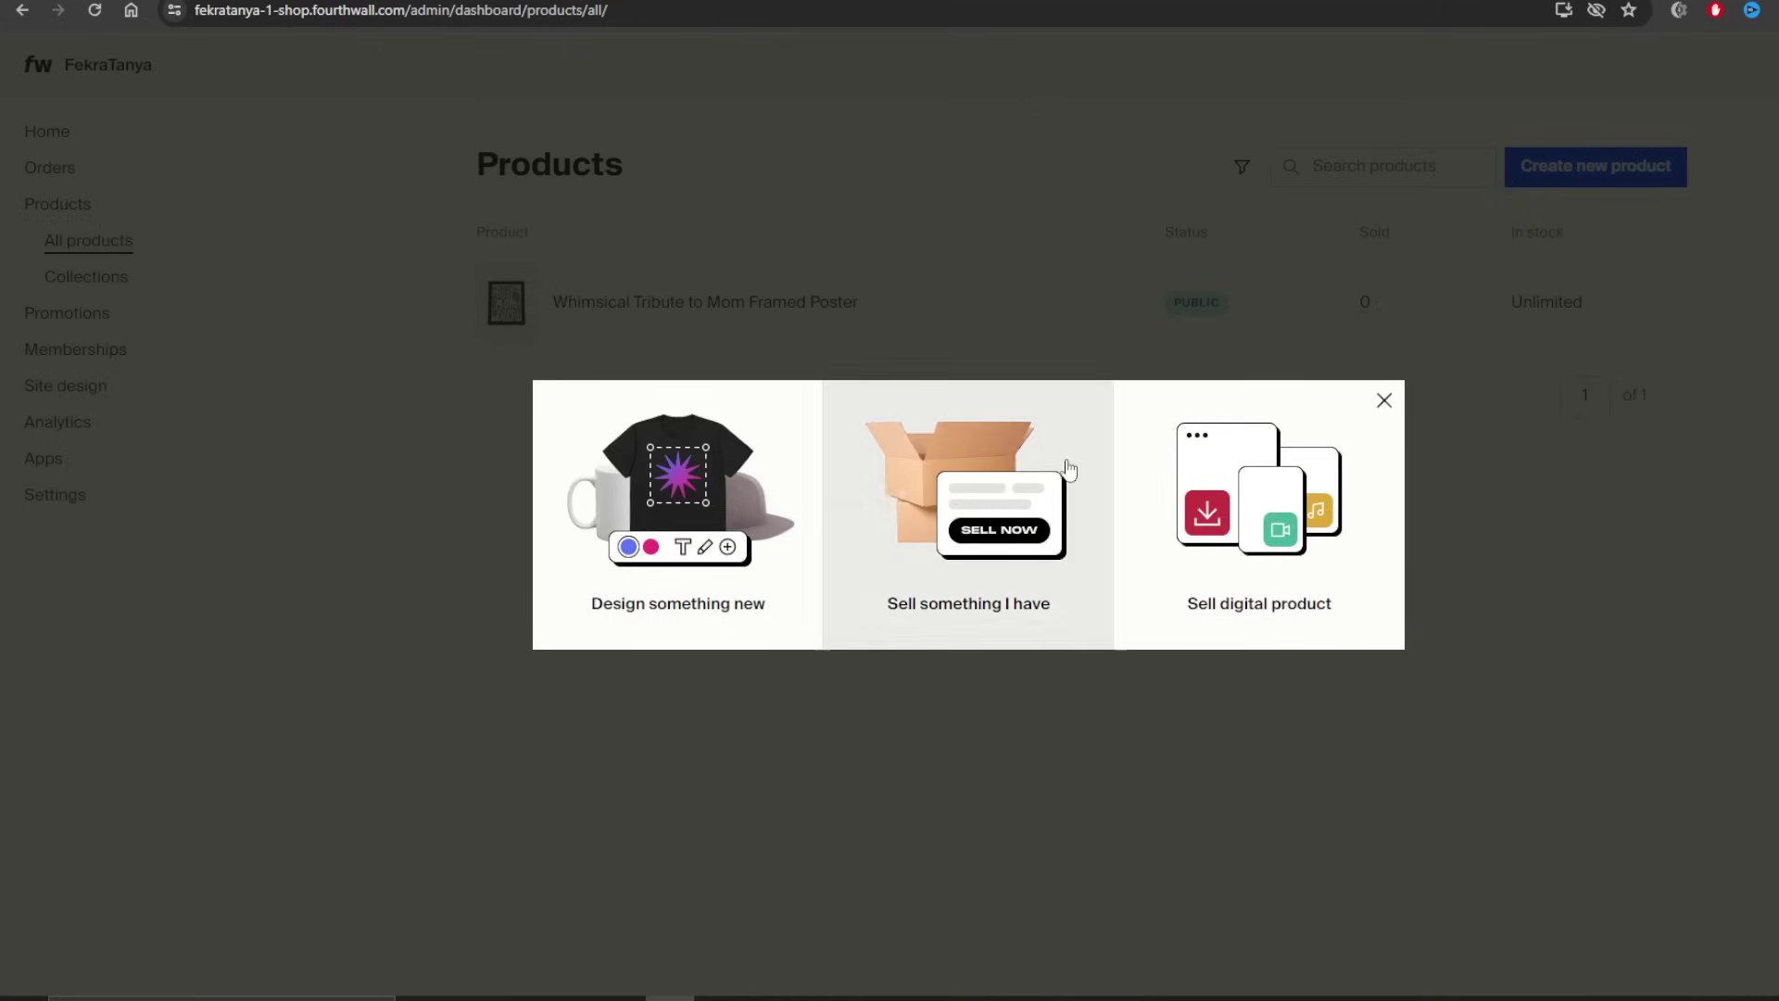
left_click(1277, 565)
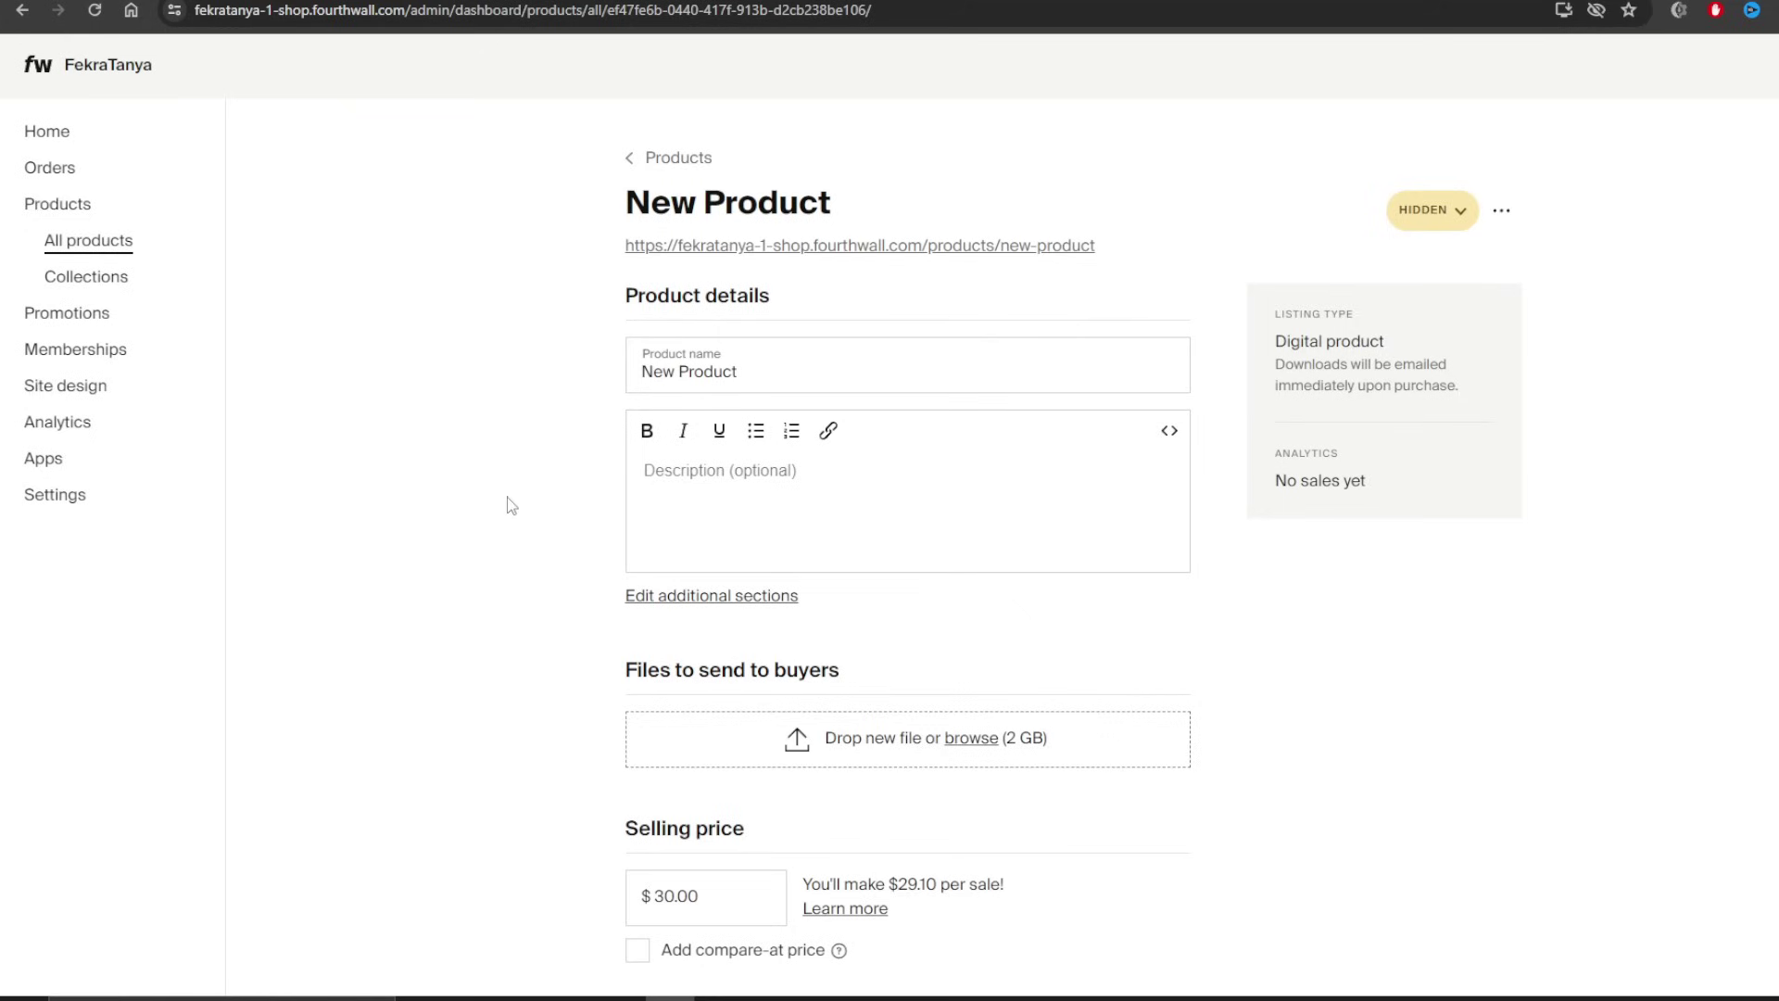
scroll(508, 507, "down", 1)
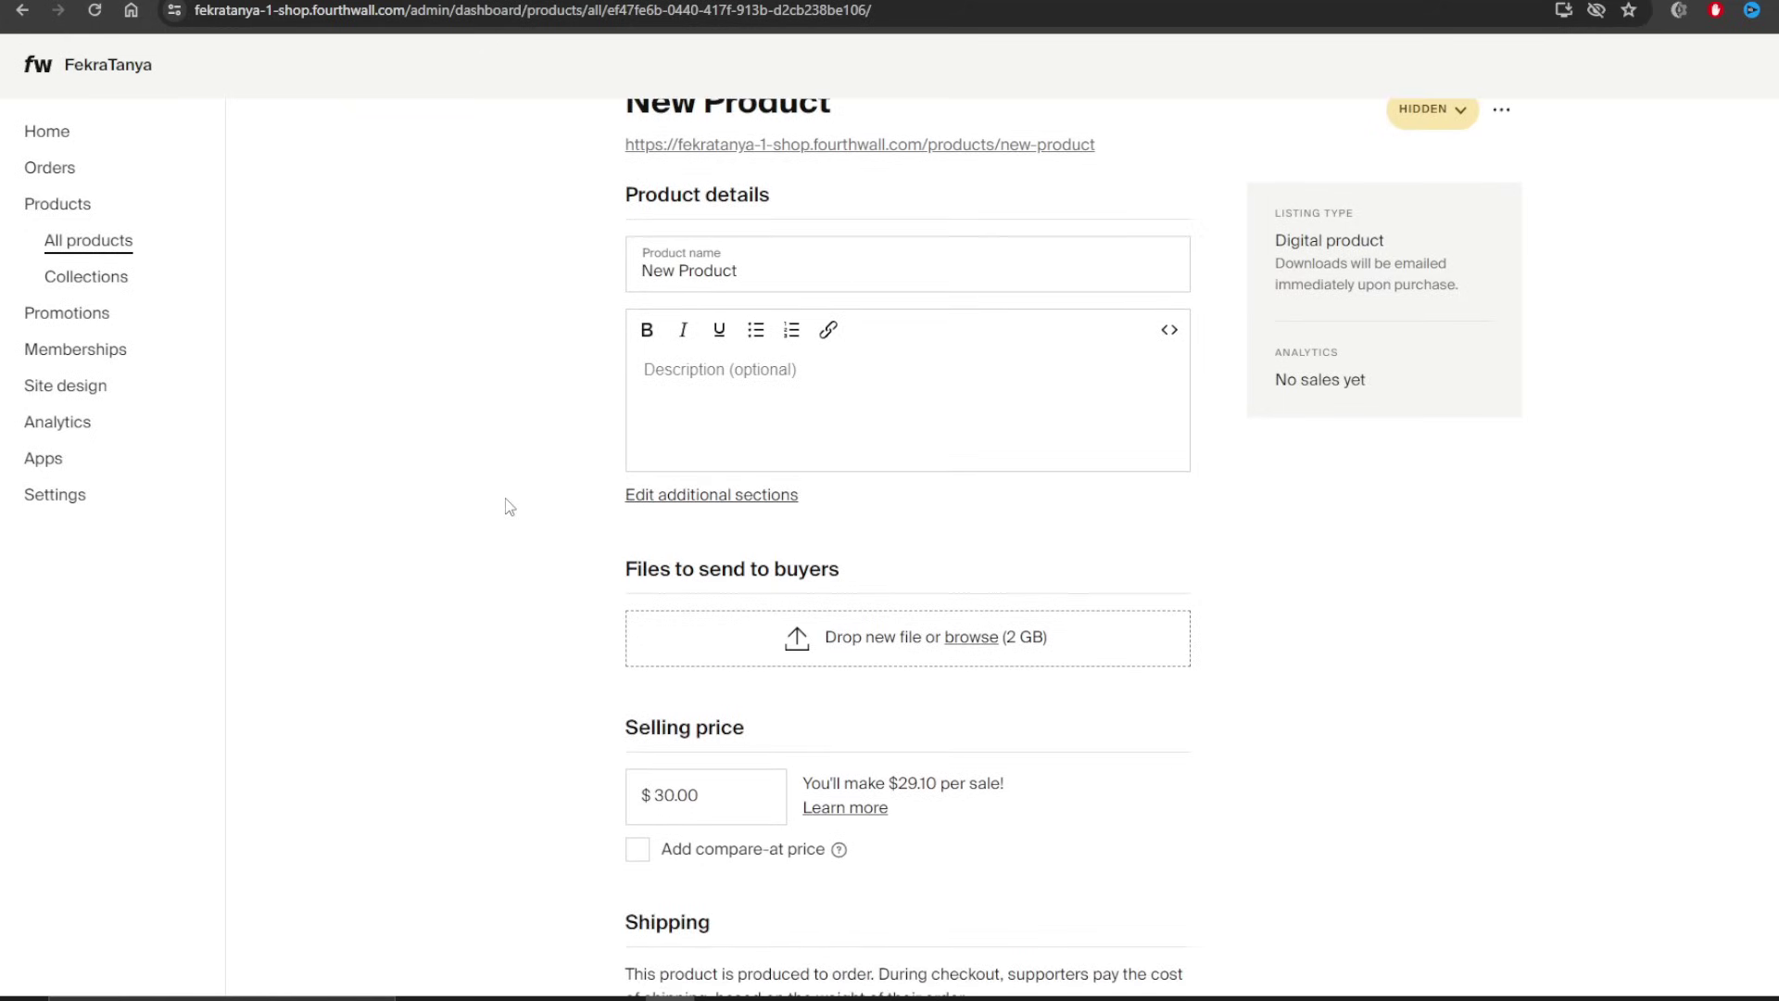
scroll(509, 507, "up", 1)
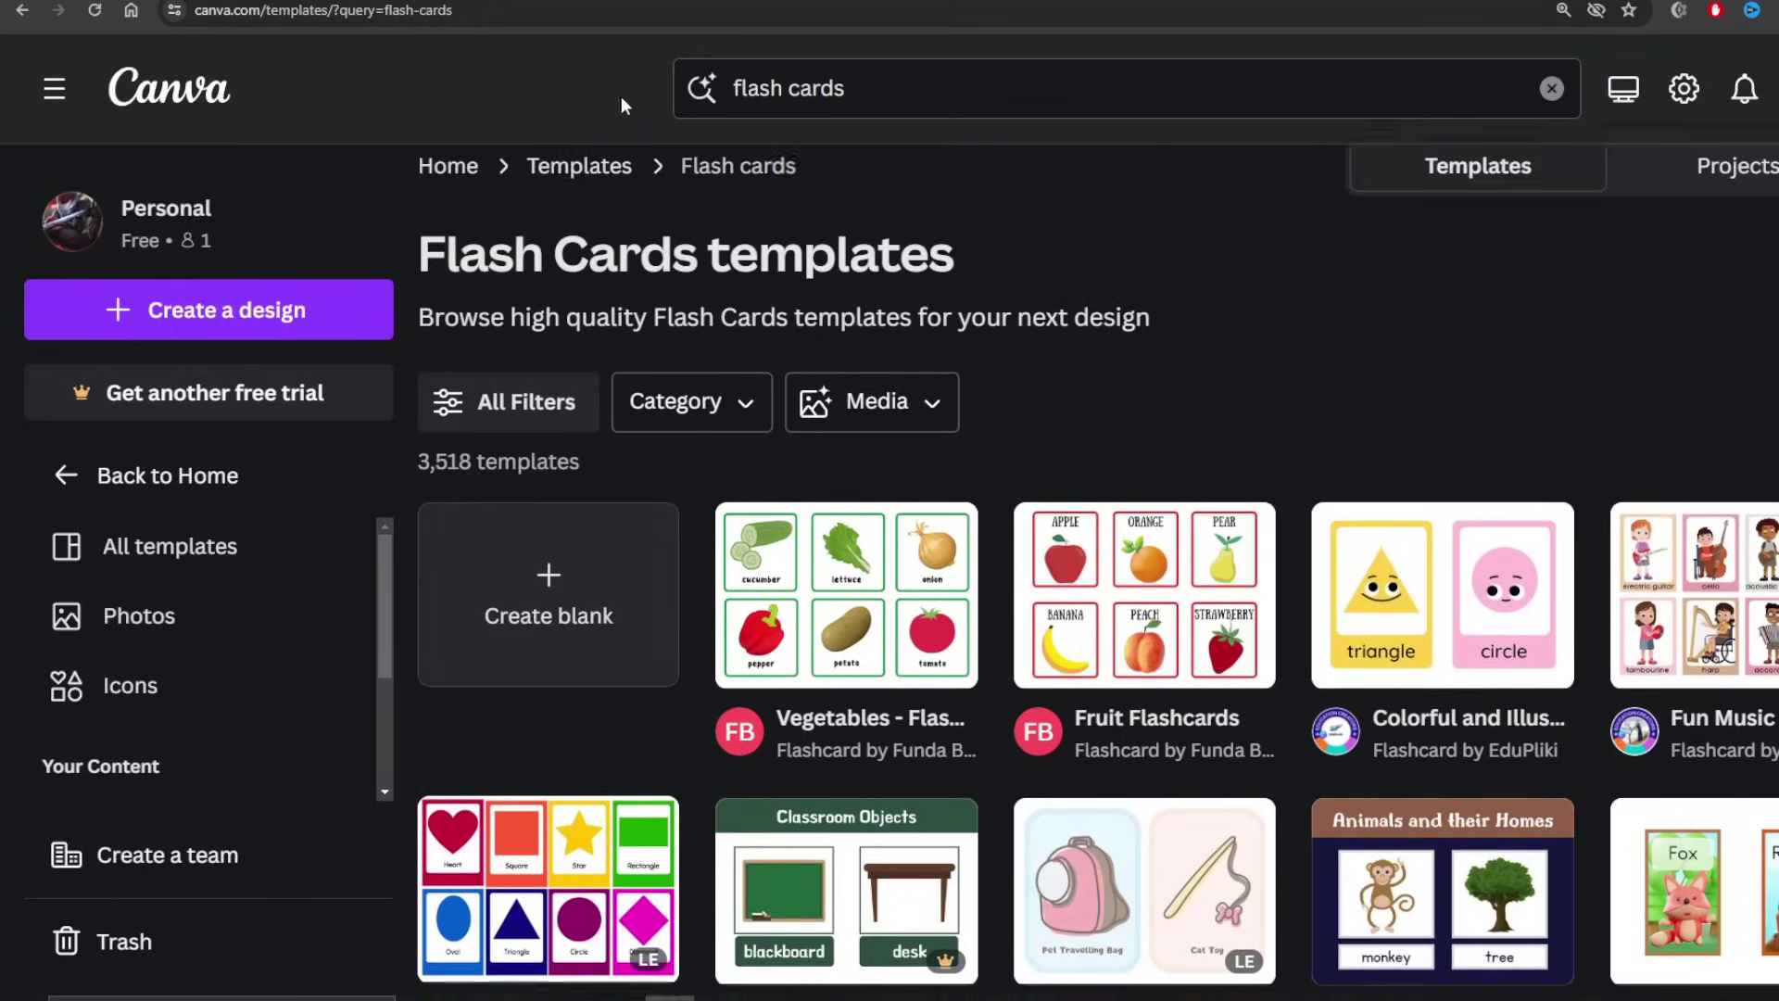
- Switch to Canva and search its templates for "flash cards" from the home page
left_click(185, 93)
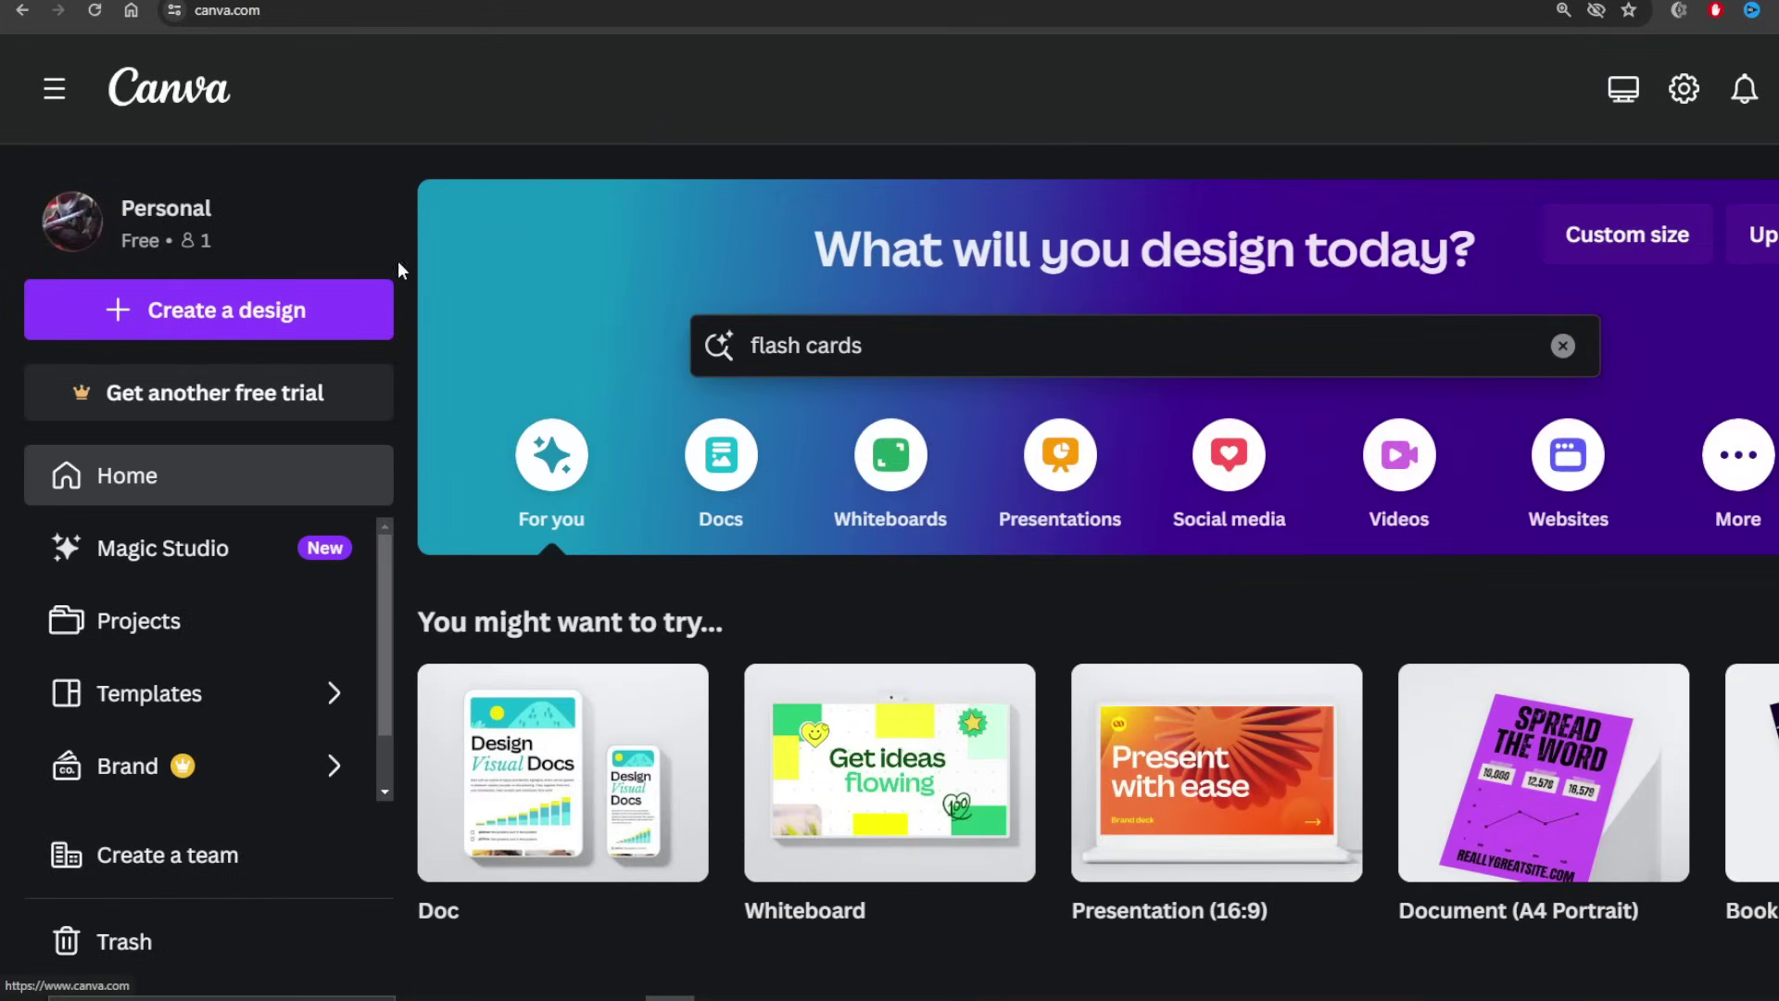
left_click(955, 329)
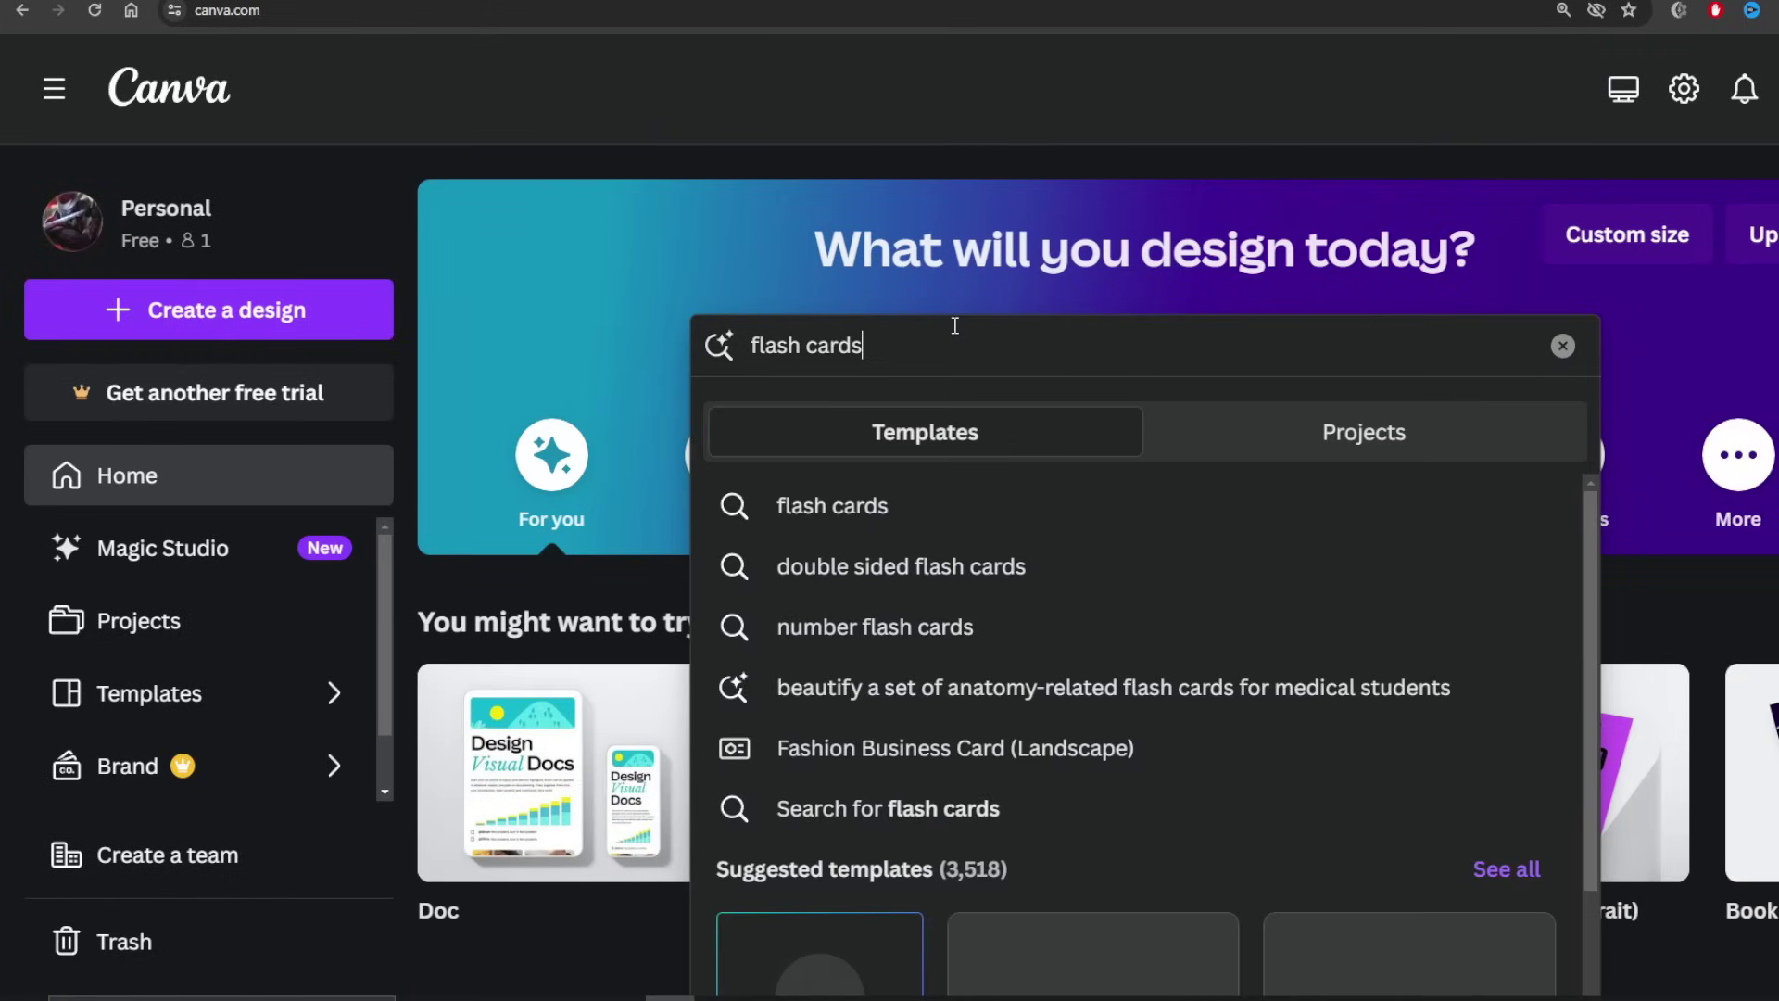
key("Return")
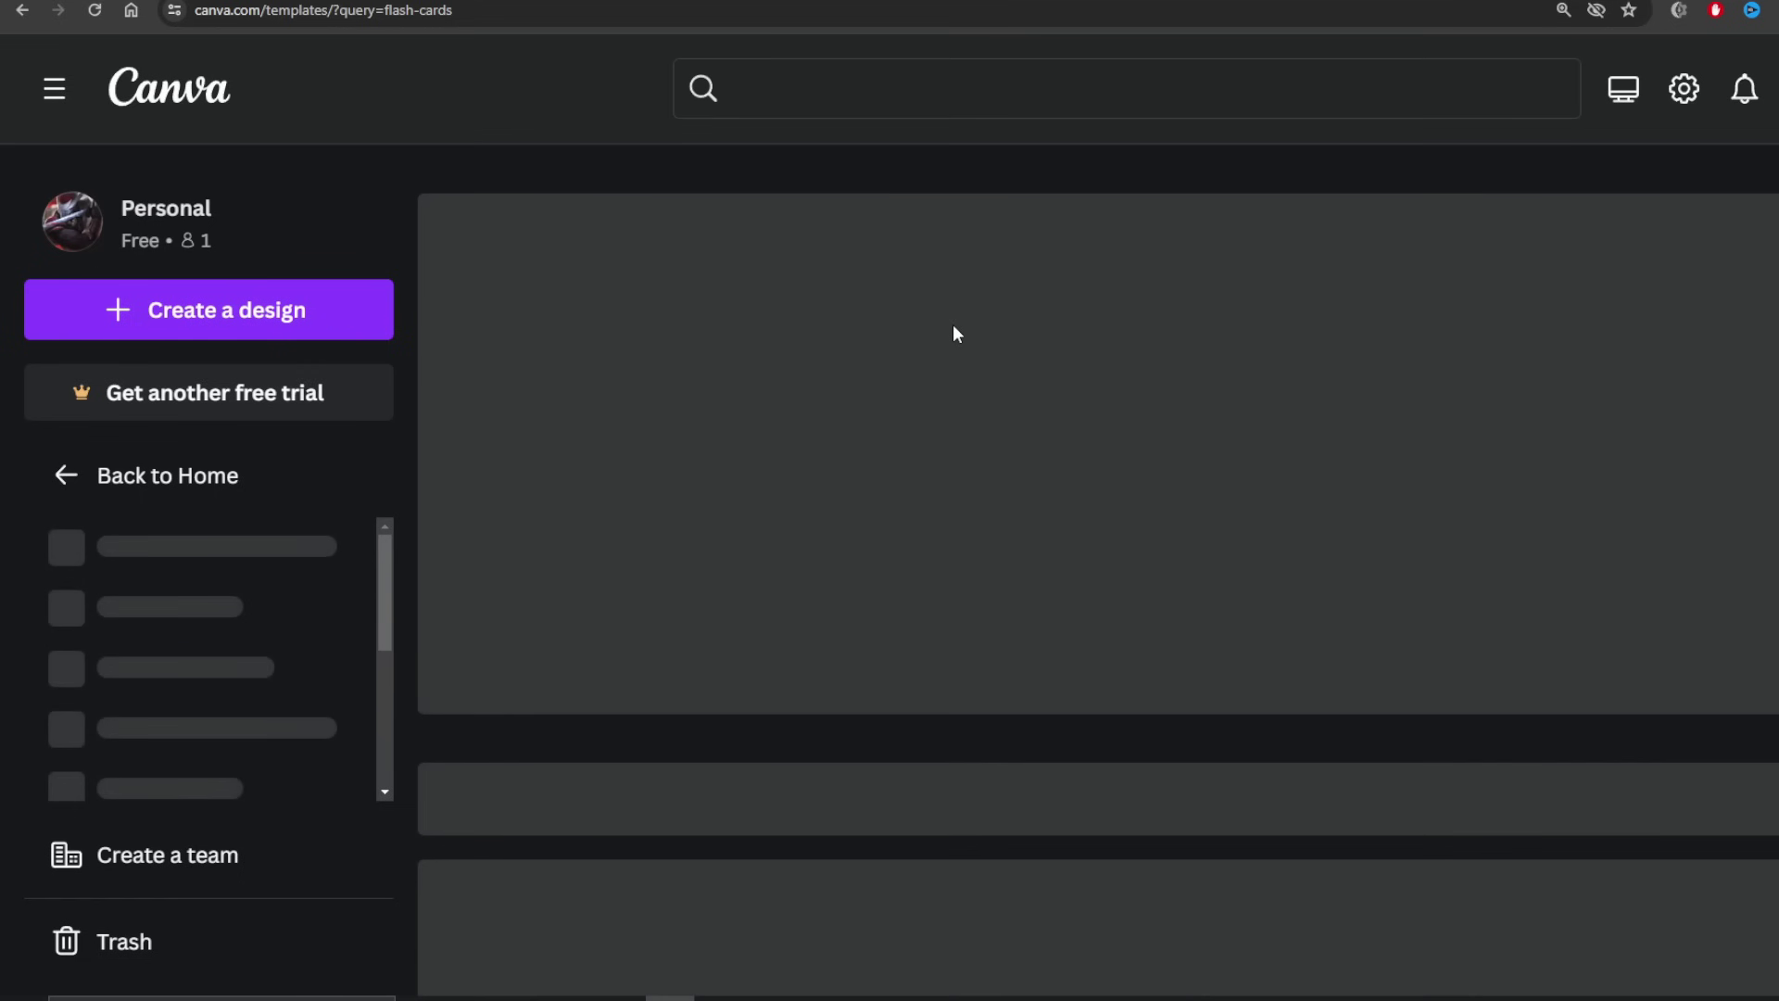
scroll(959, 320, "down", 2)
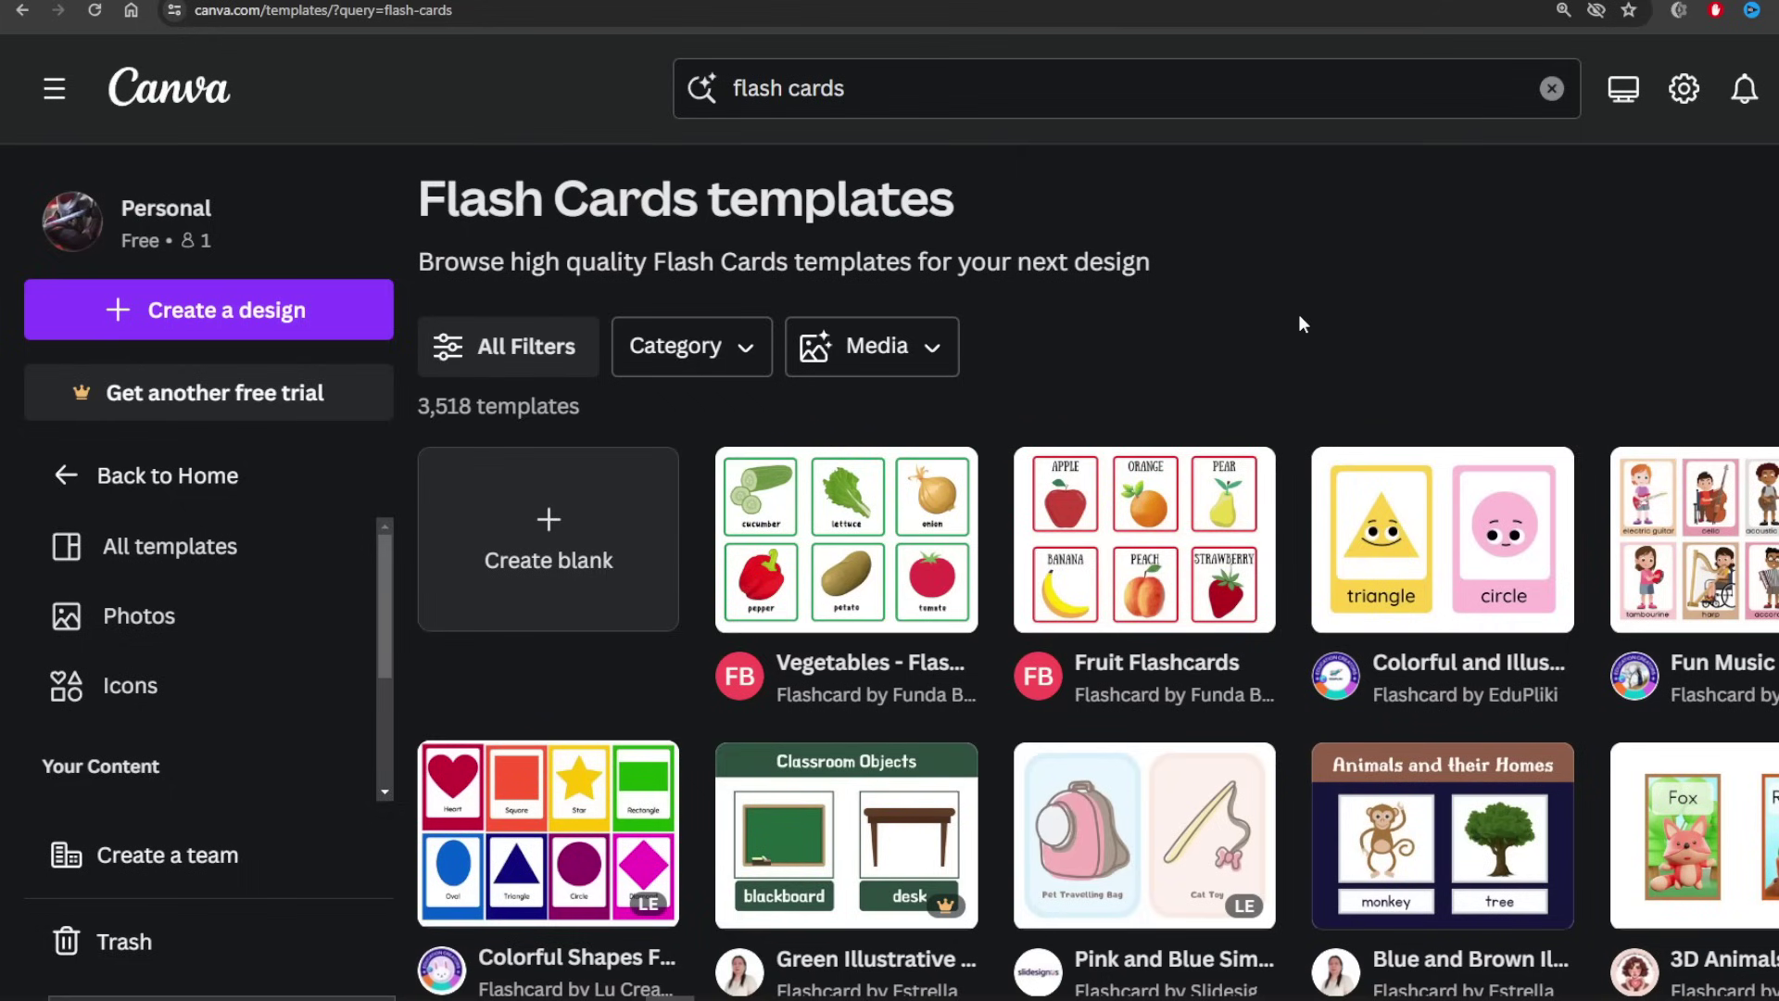
- Browse the flash card templates and open the Vegetables - Flashcards template for customizing
mouse_move(876, 561)
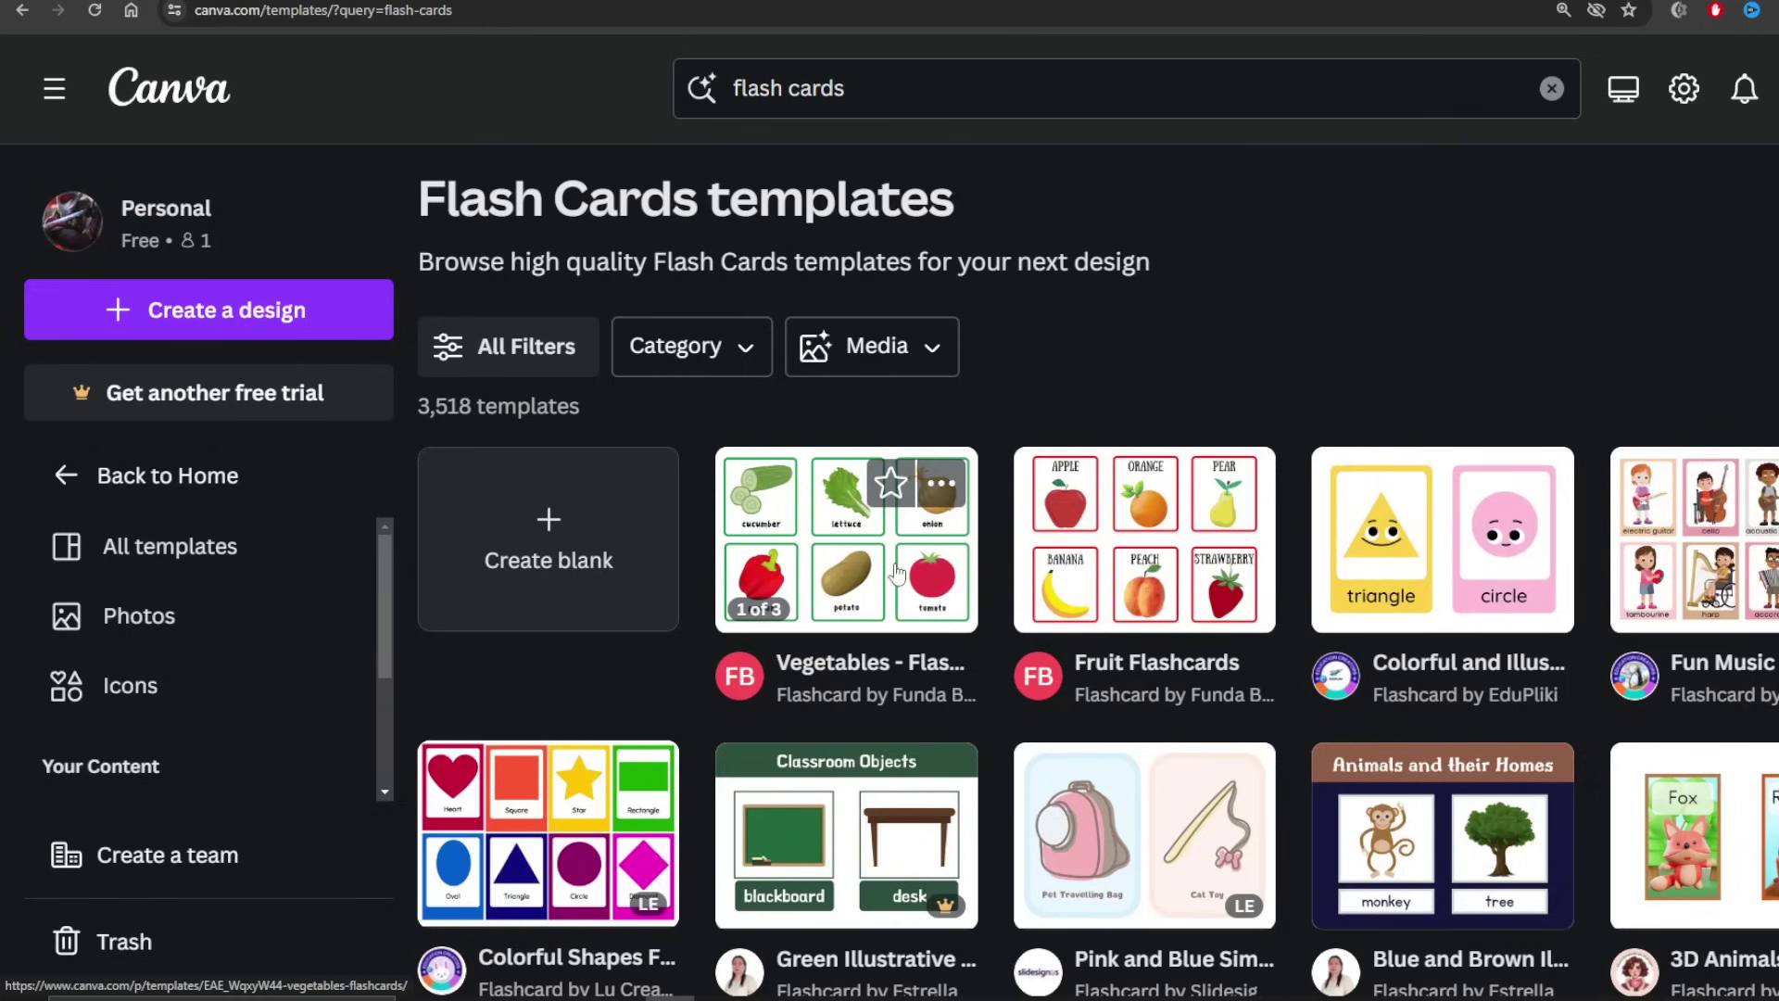
mouse_move(1137, 565)
scroll(1137, 564, "down", 1)
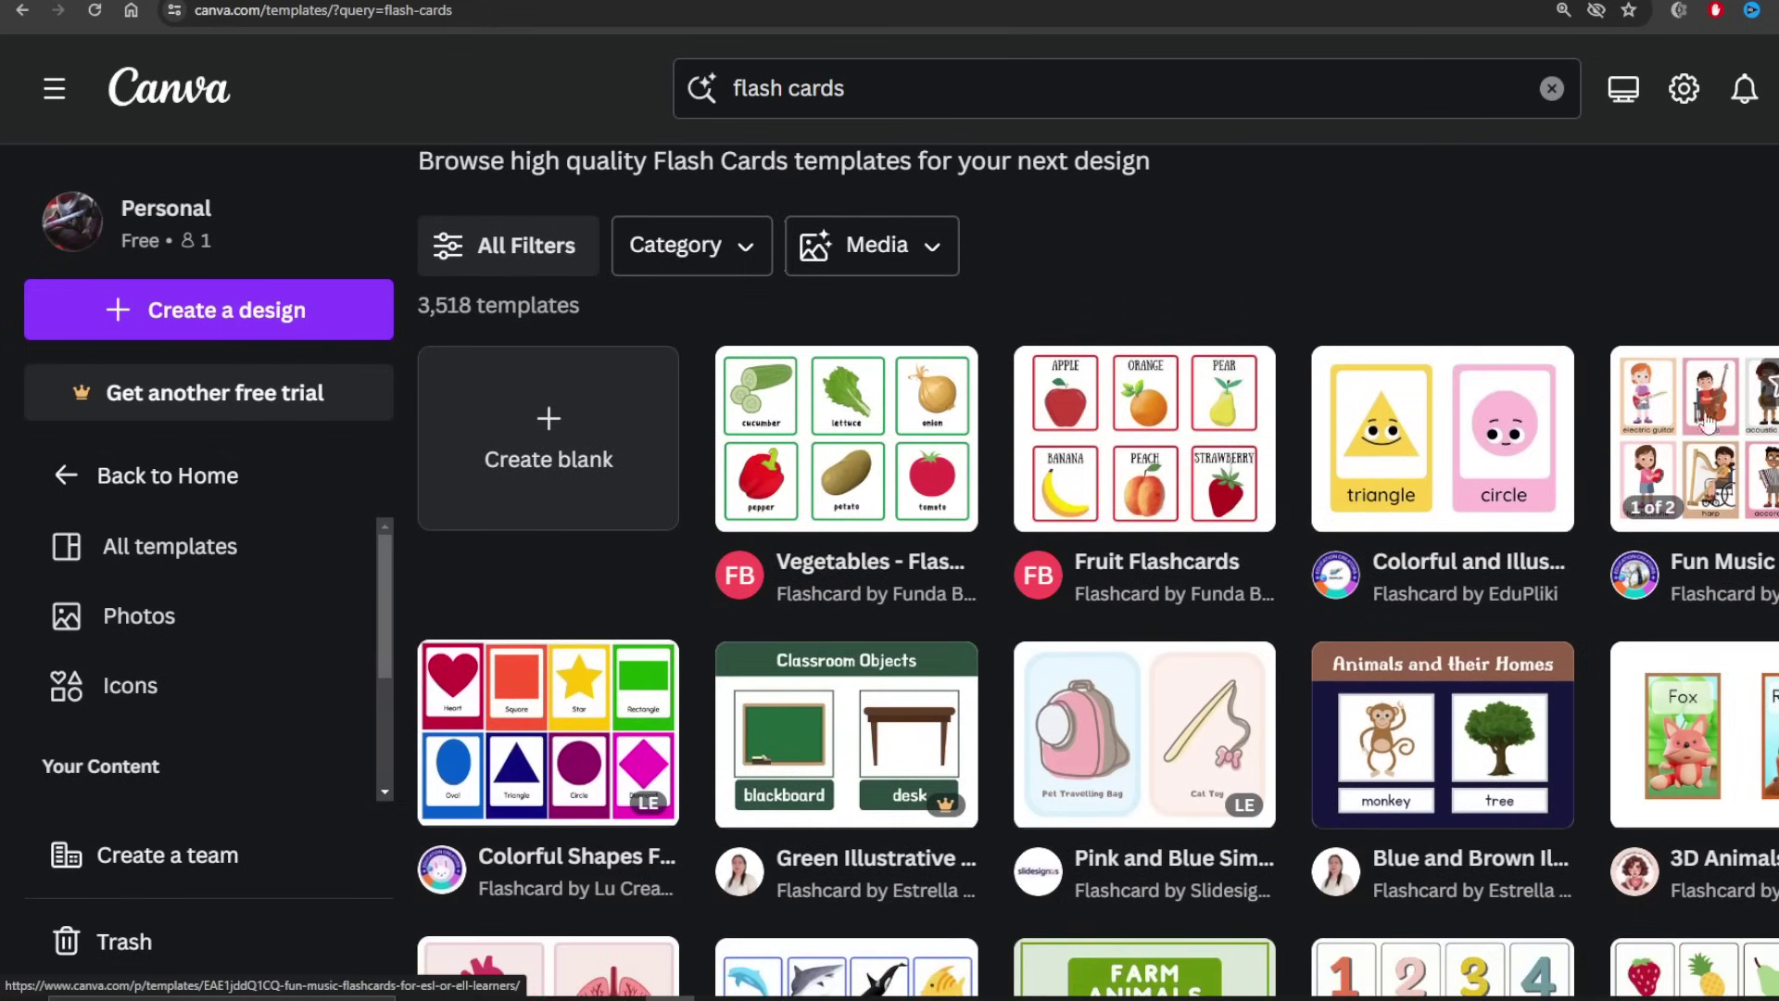
scroll(1179, 858, "down", 3)
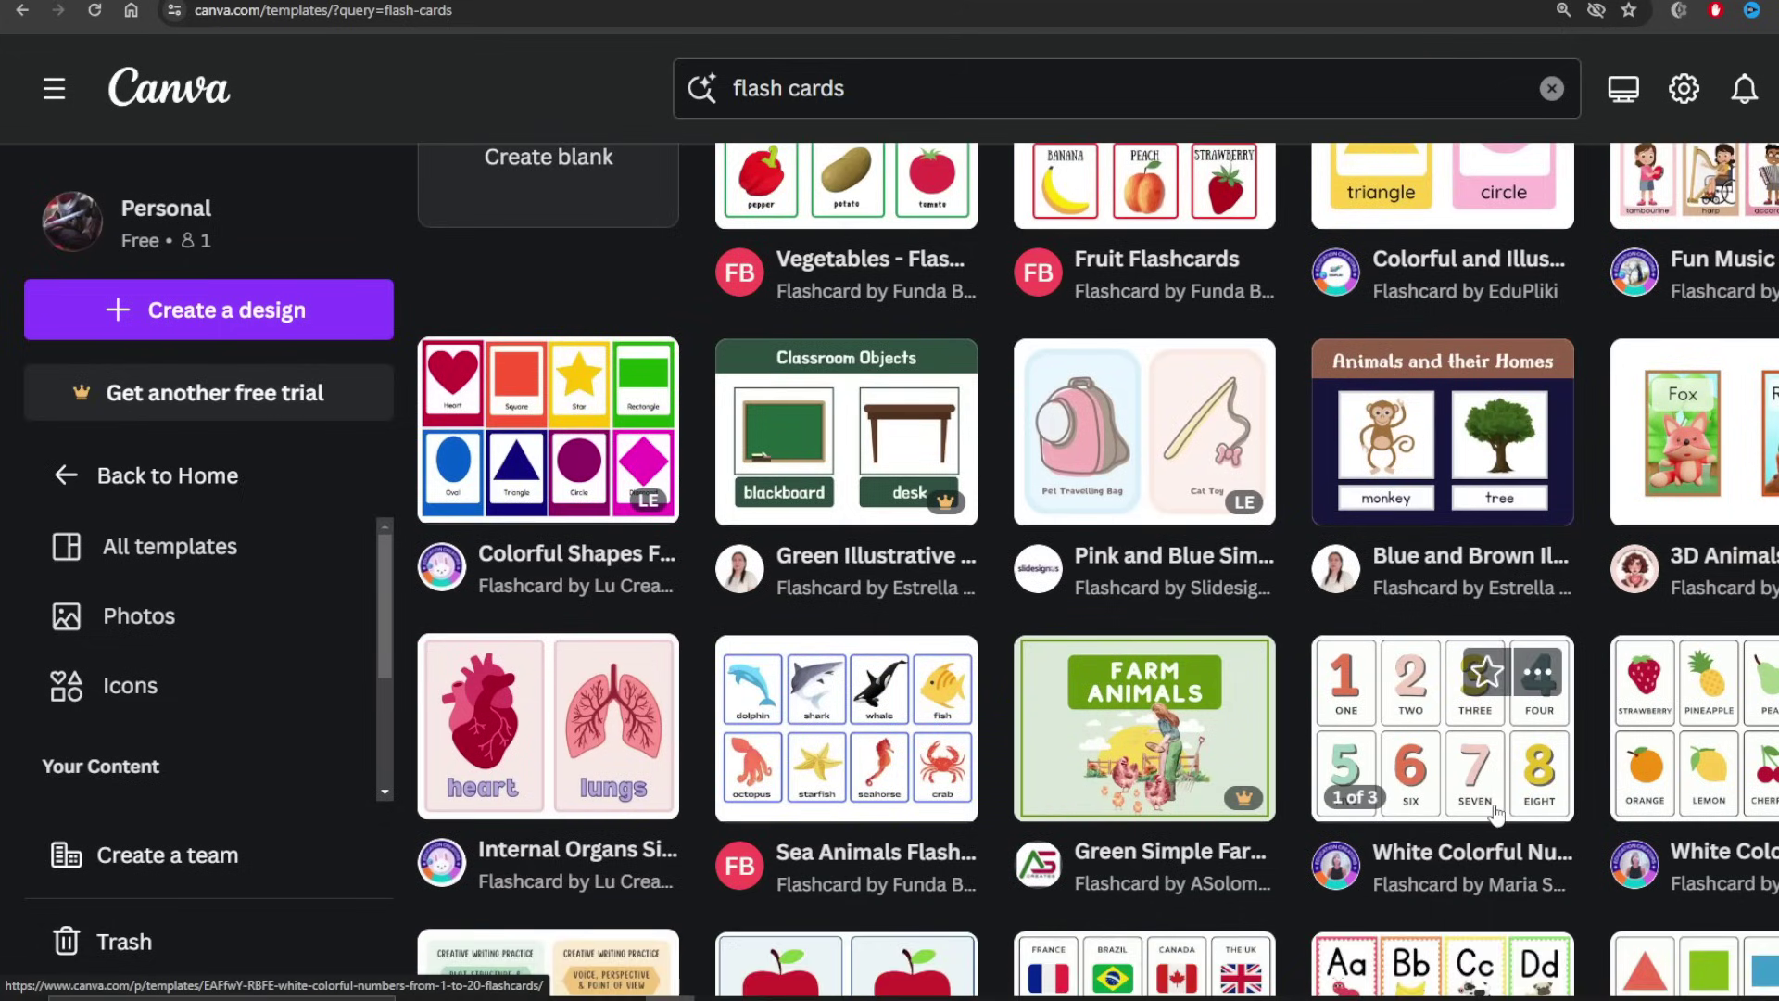
scroll(808, 462, "up", 3)
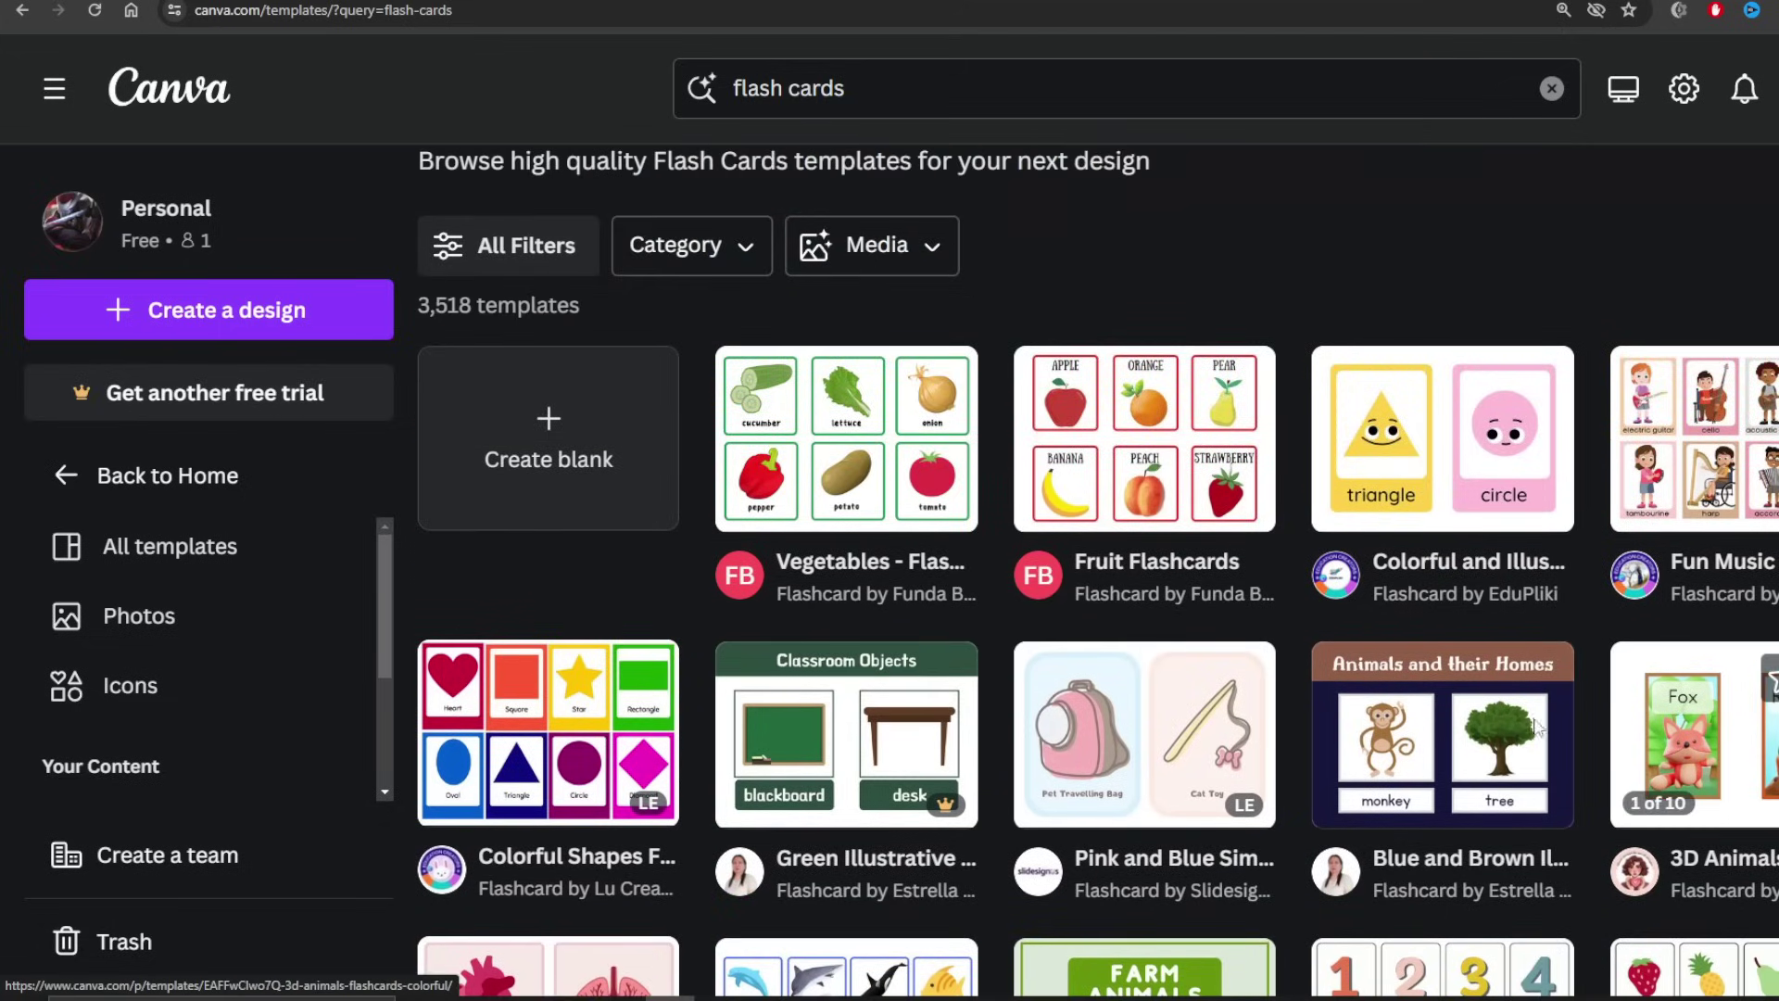
left_click(864, 477)
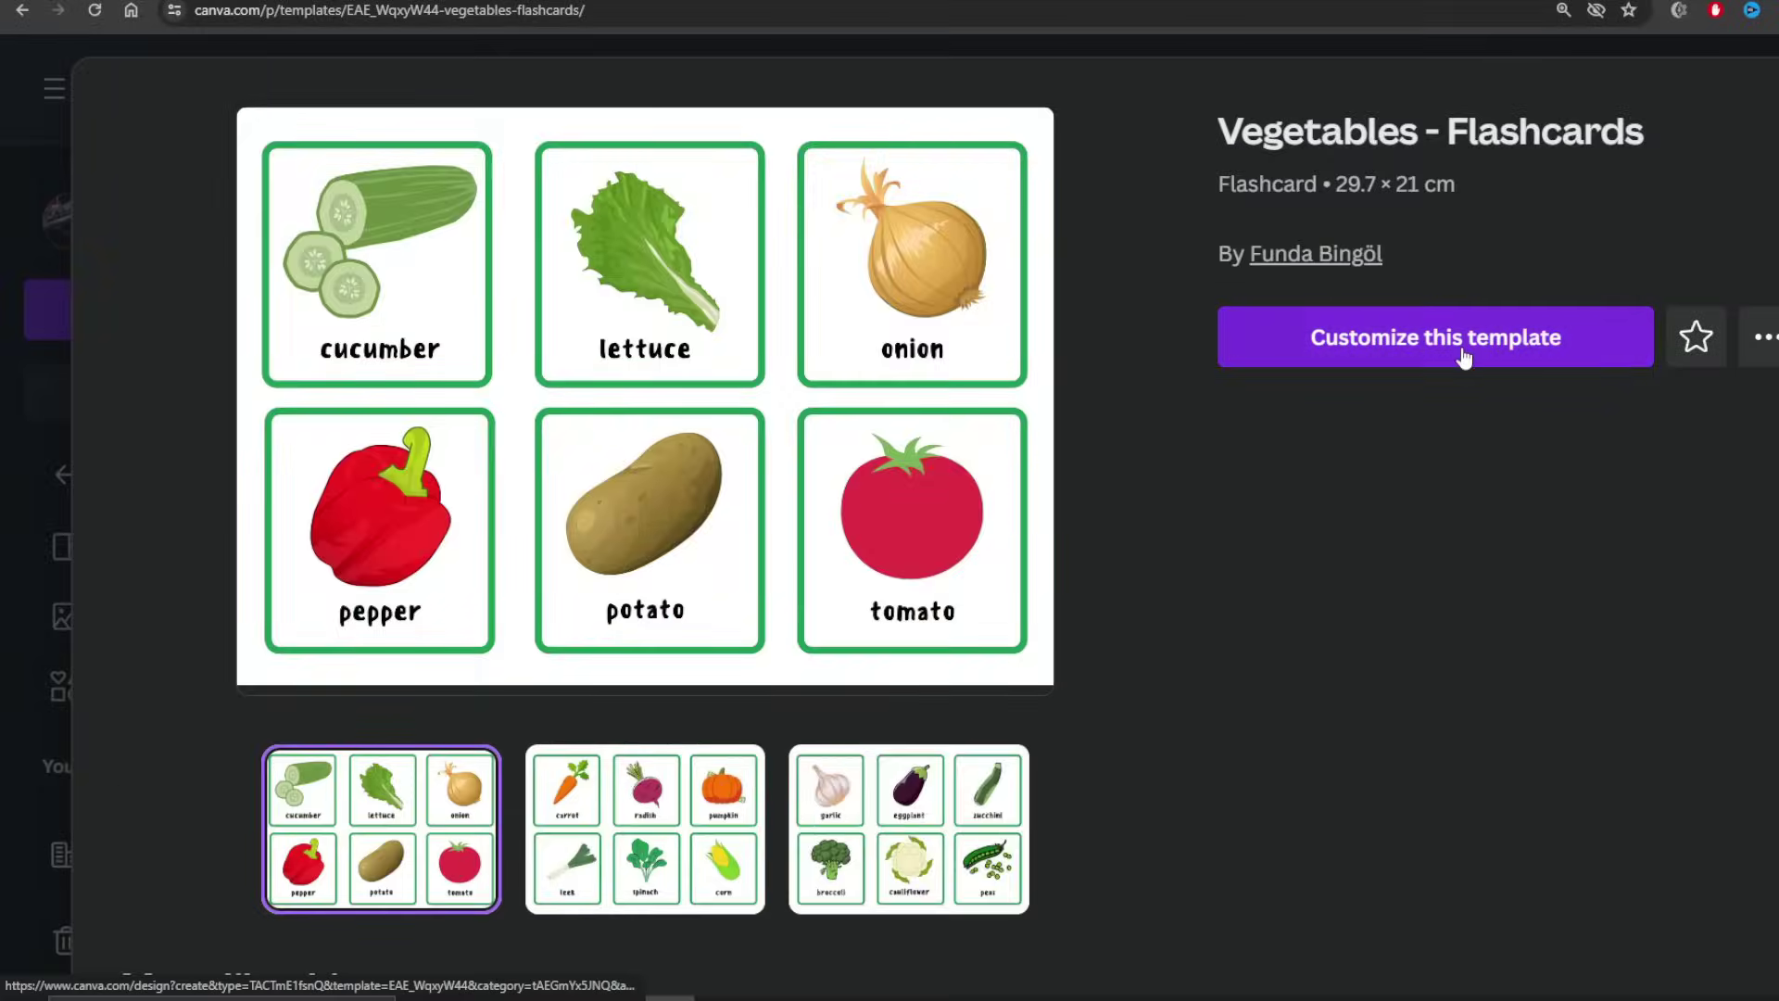
left_click(1359, 352)
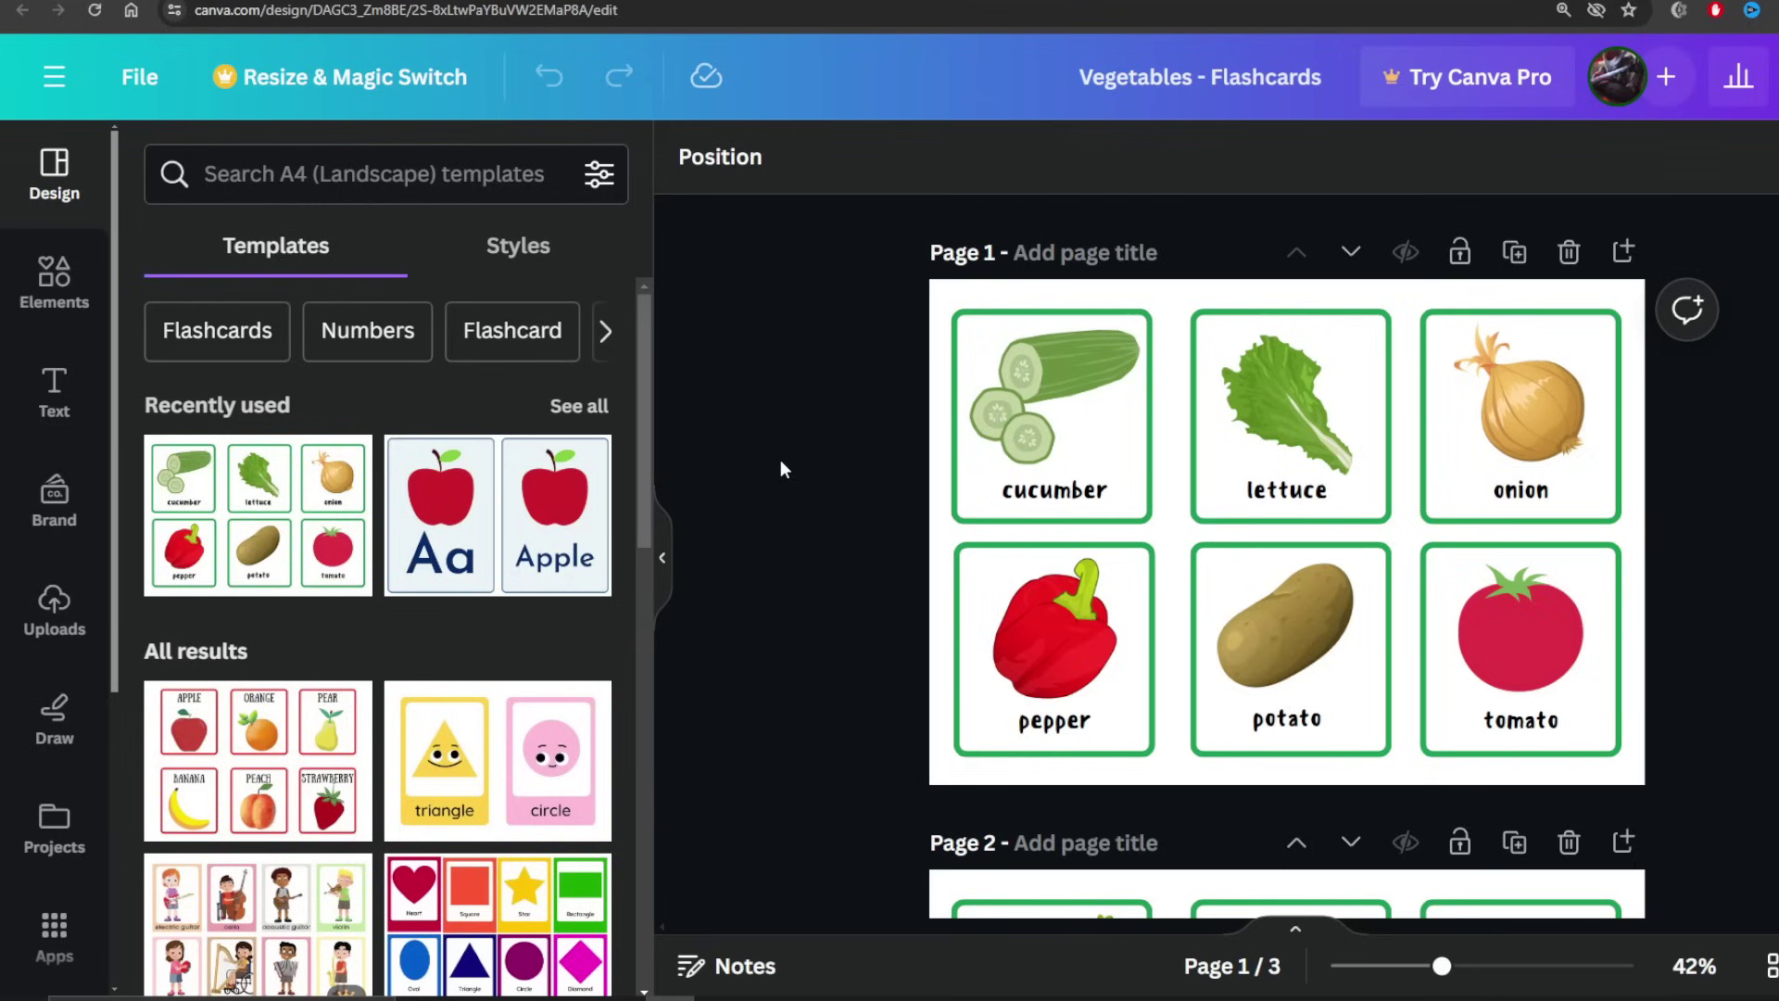
- Look through the flashcard pages and check that the cucumber card's picture and caption can be selected on page 1
scroll(906, 536, "down", 5)
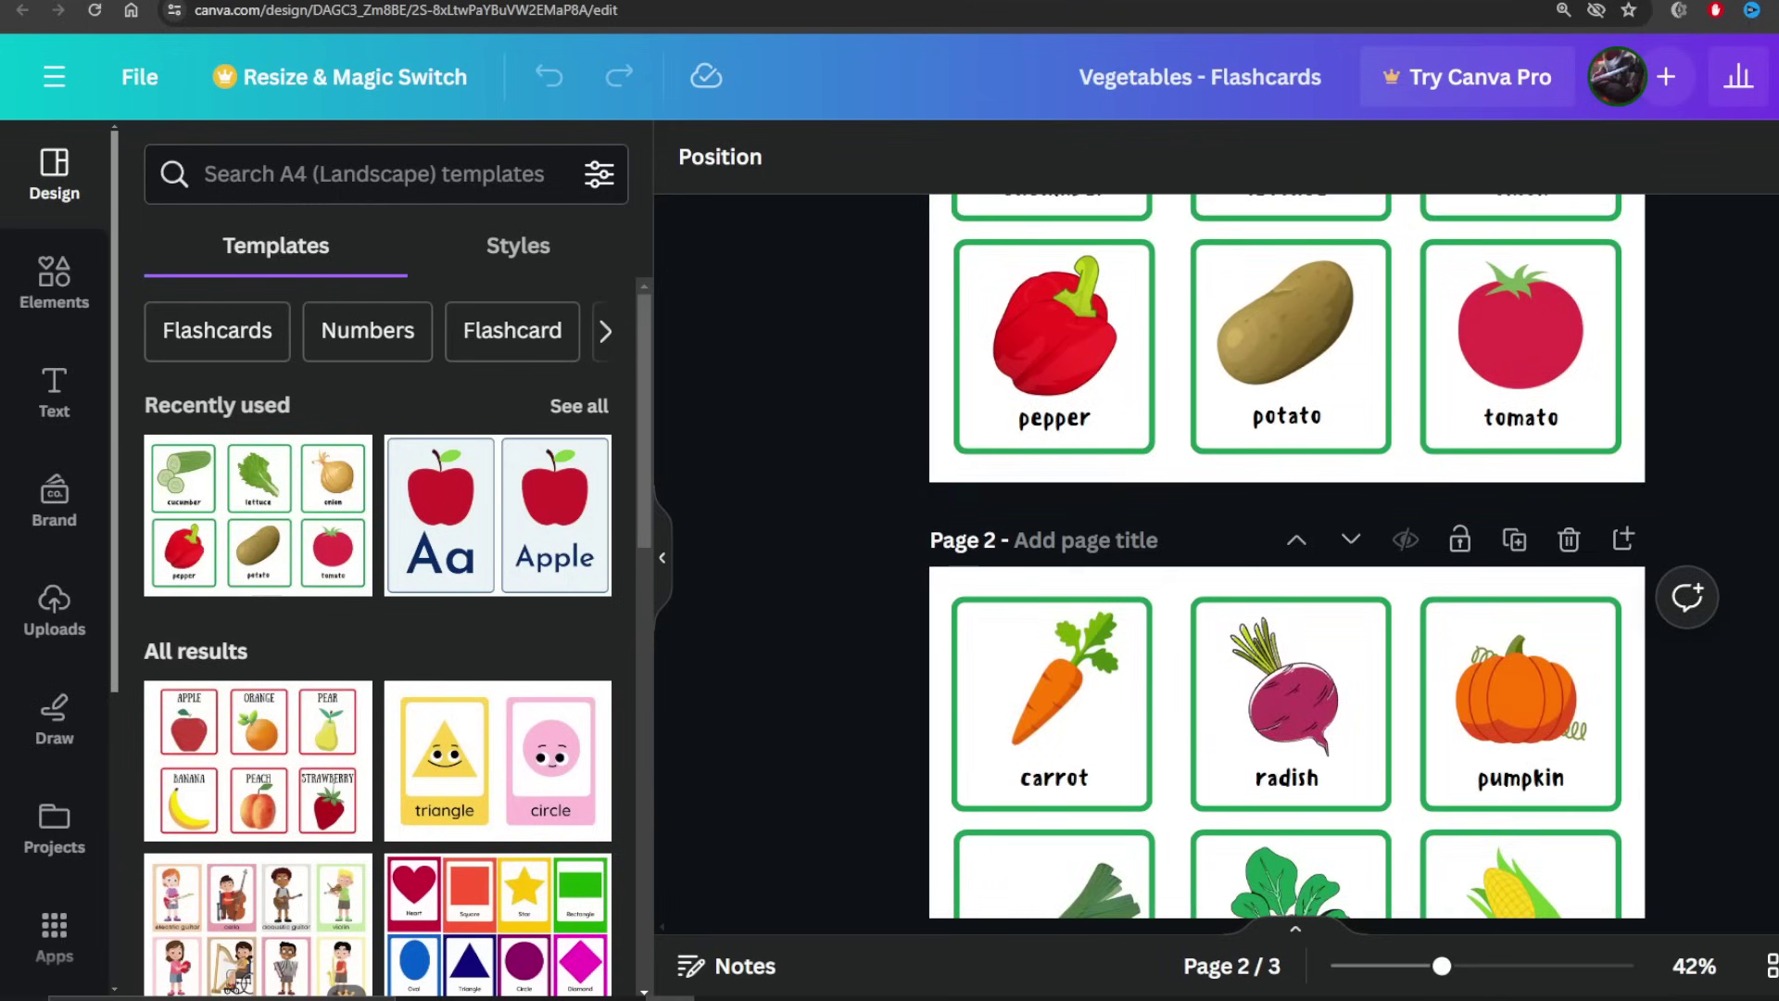
scroll(1287, 556, "up", 5)
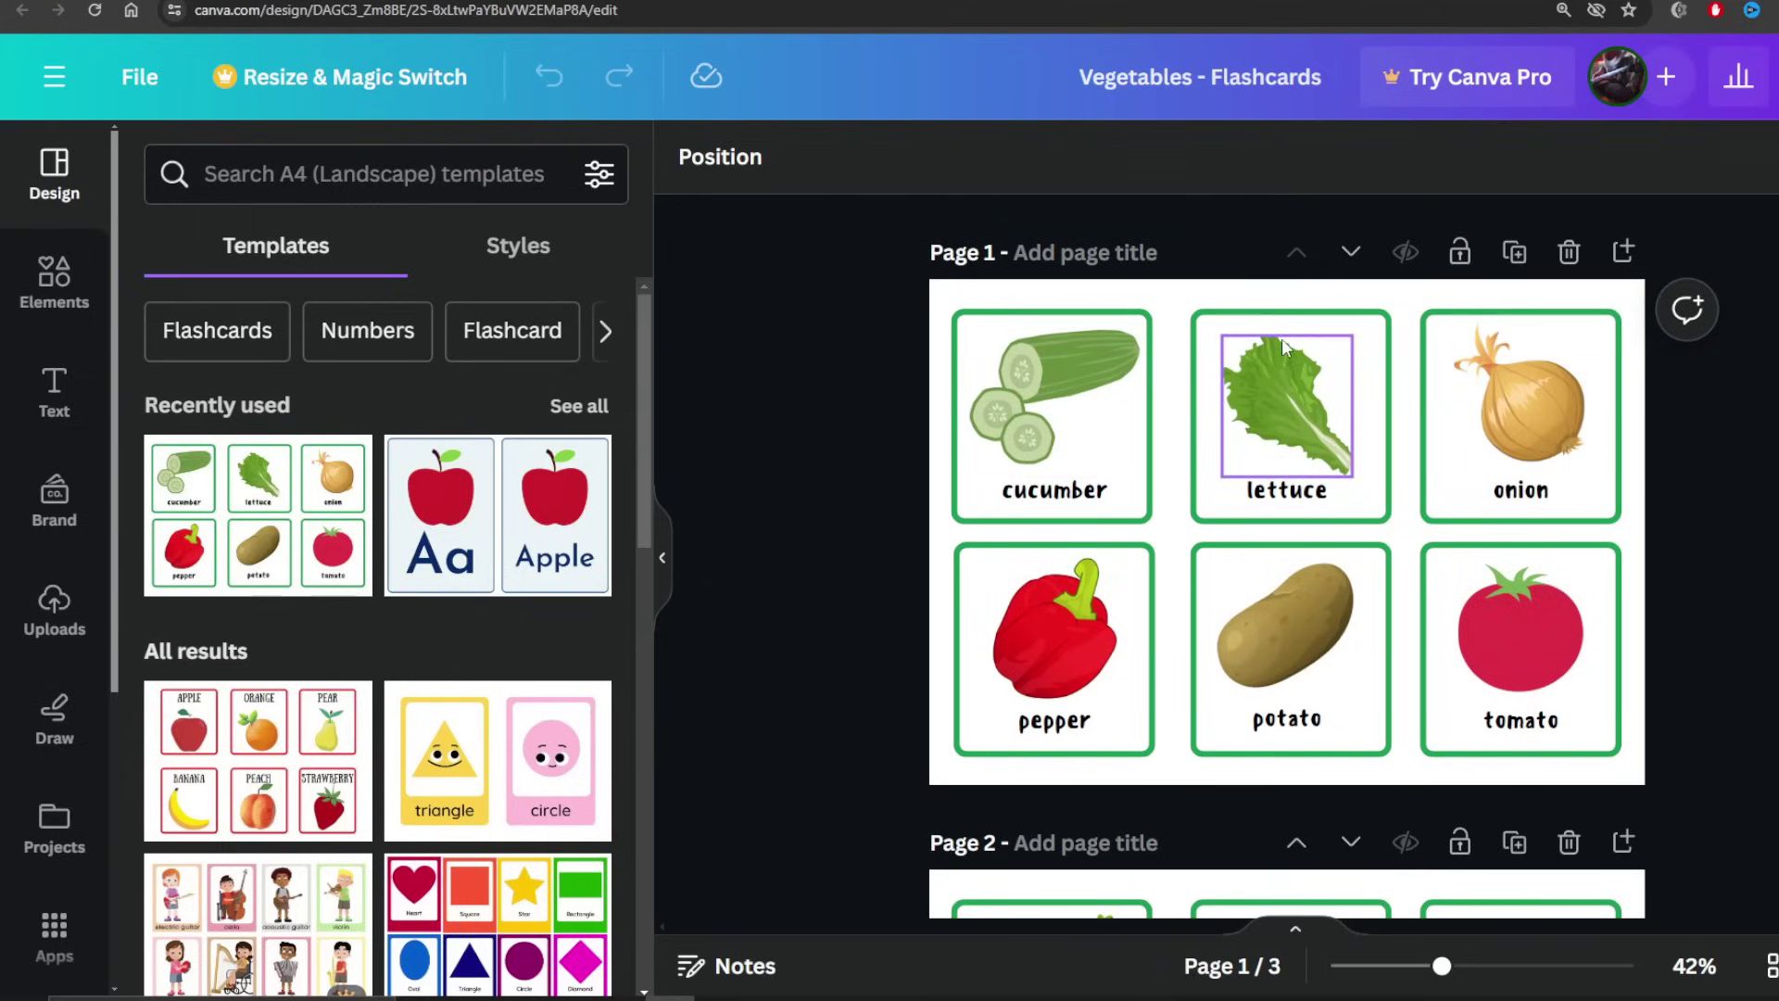
scroll(1287, 556, "down", 8)
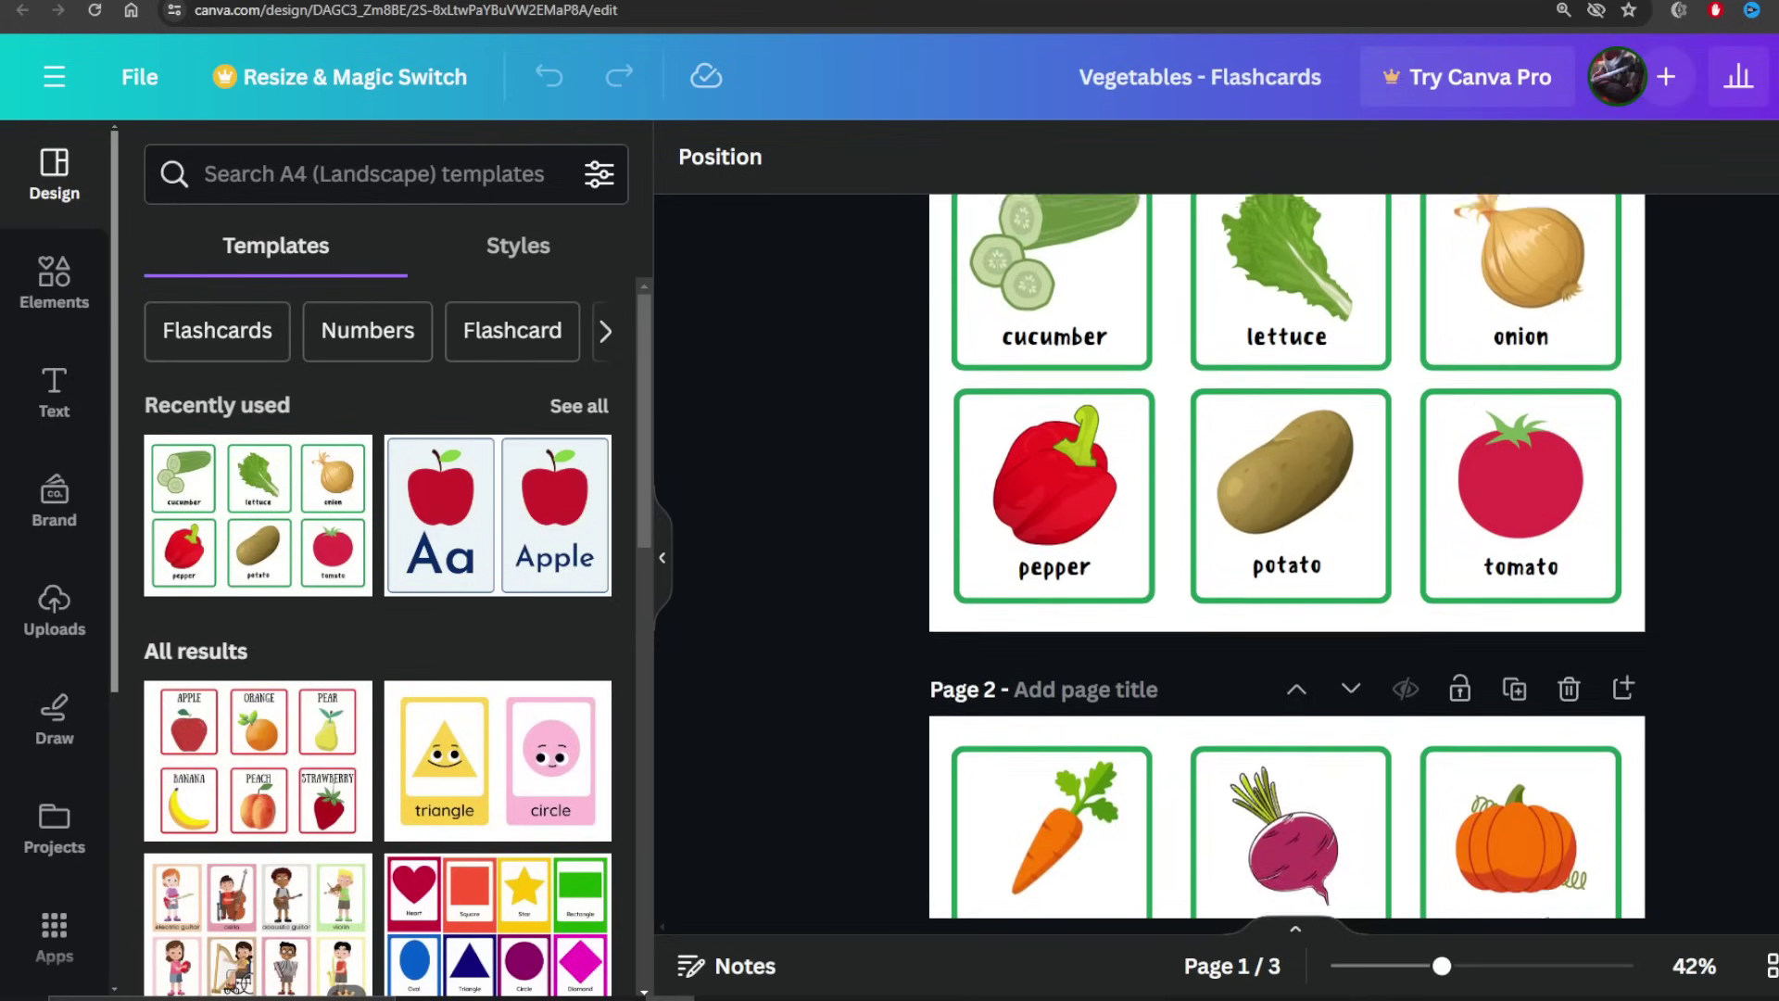
scroll(1287, 556, "up", 8)
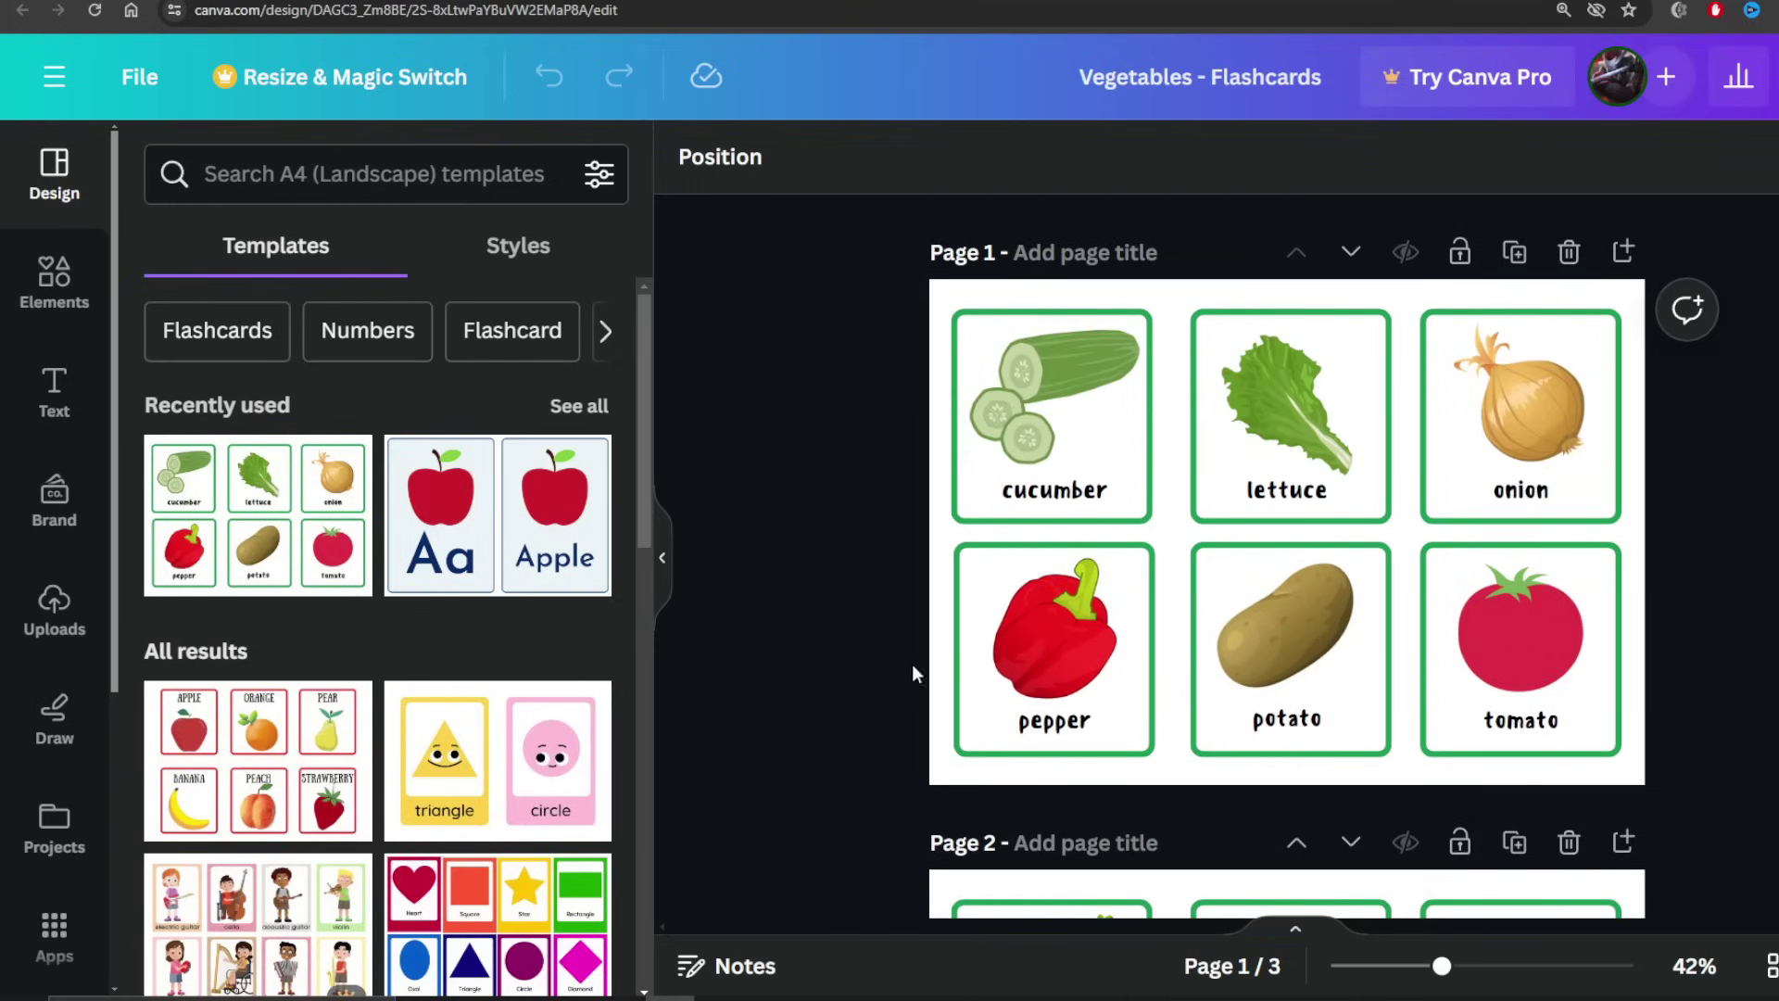
left_click(1077, 405)
left_click(1043, 504)
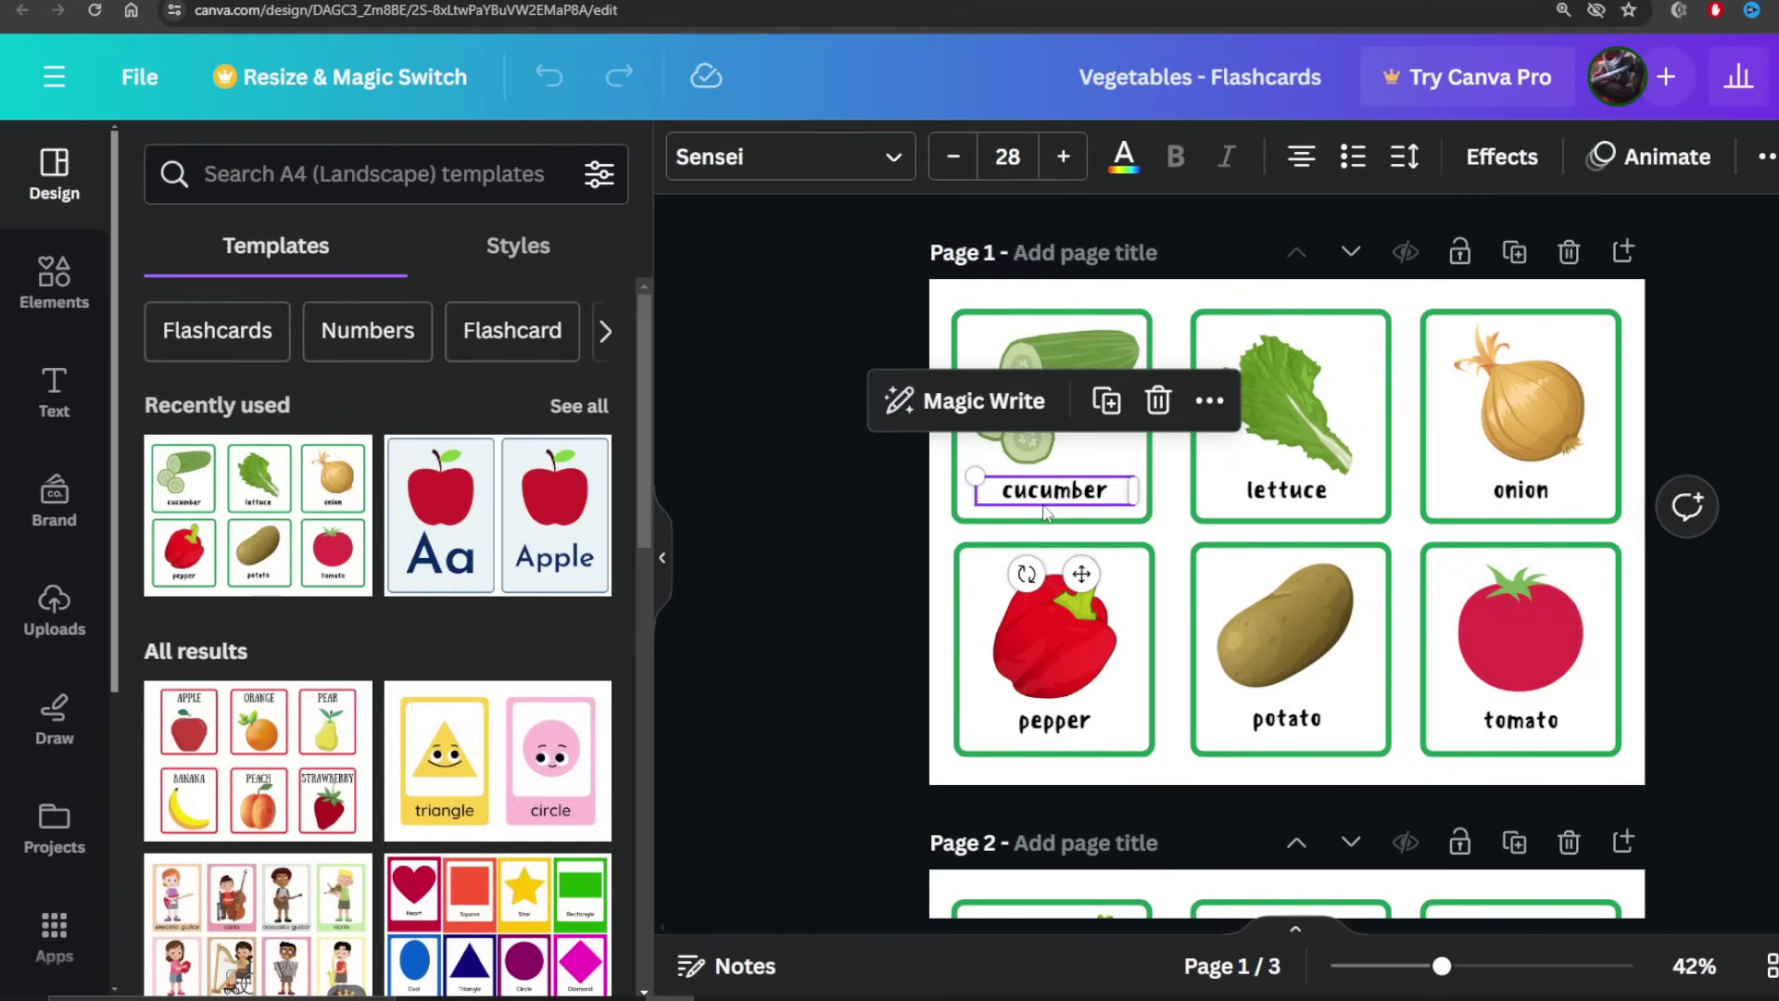
left_click(877, 582)
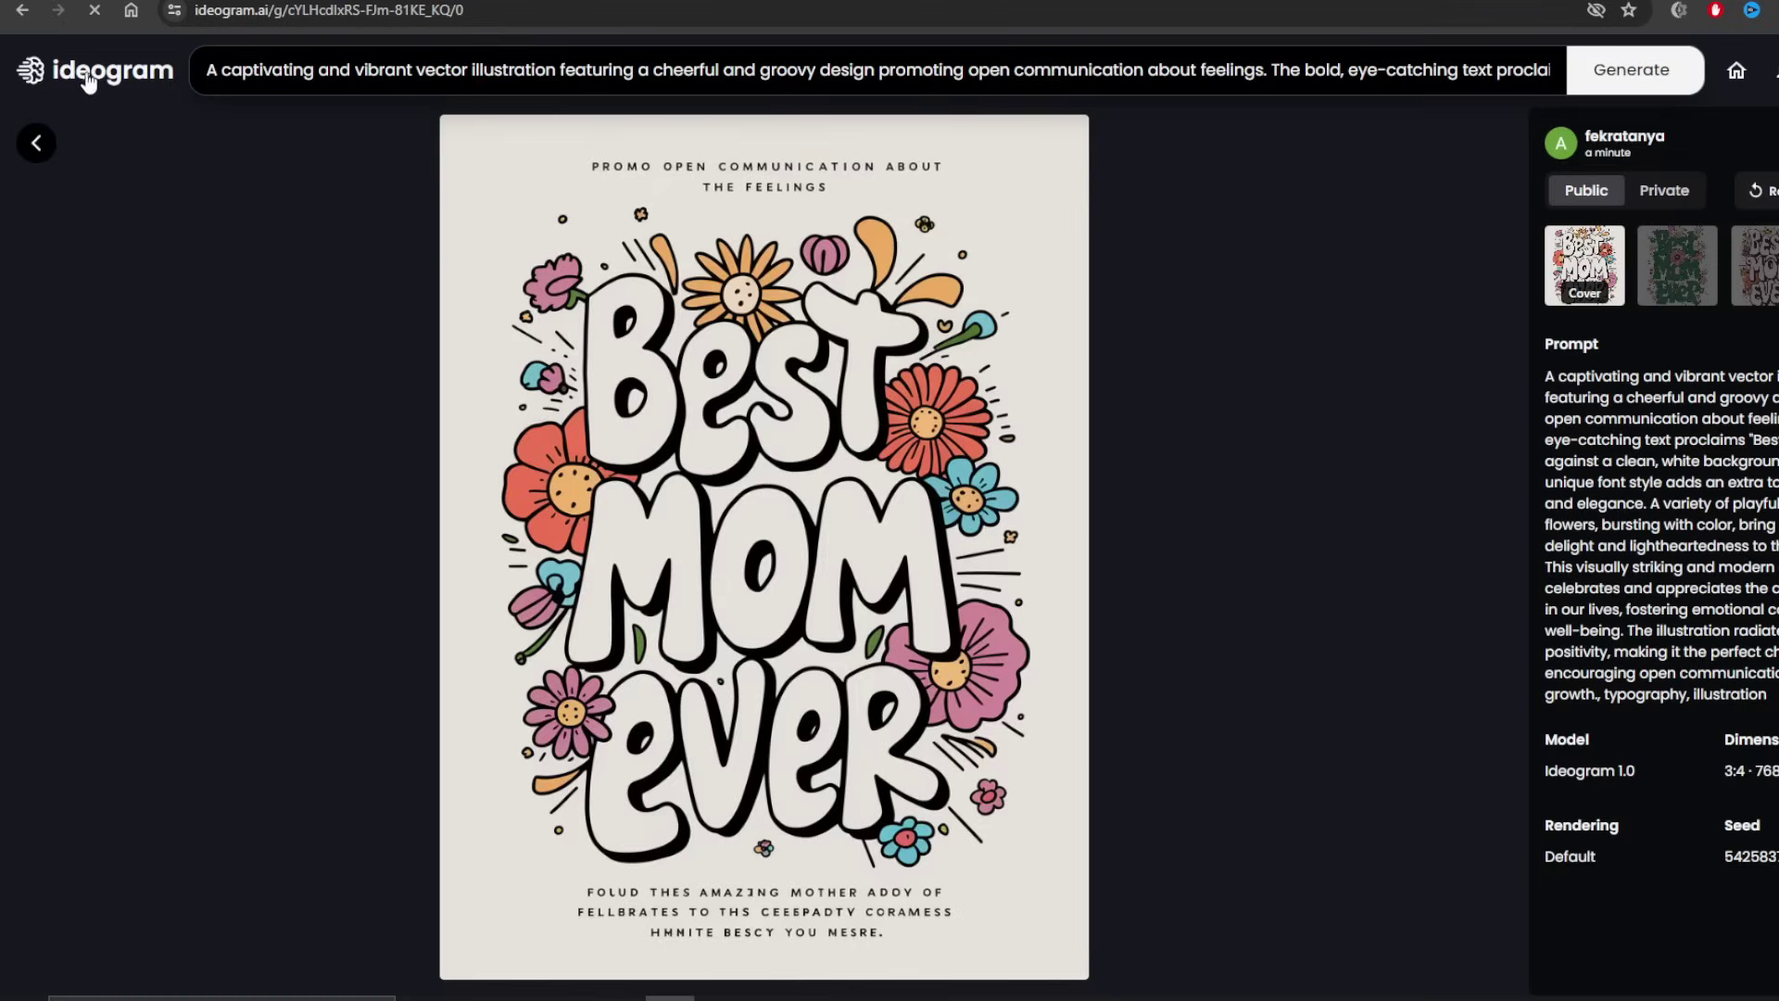
- Switch to Ideogram, open the smiling cat line drawing among the generated images, and save it to the desktop as a JPEG
left_click(89, 80)
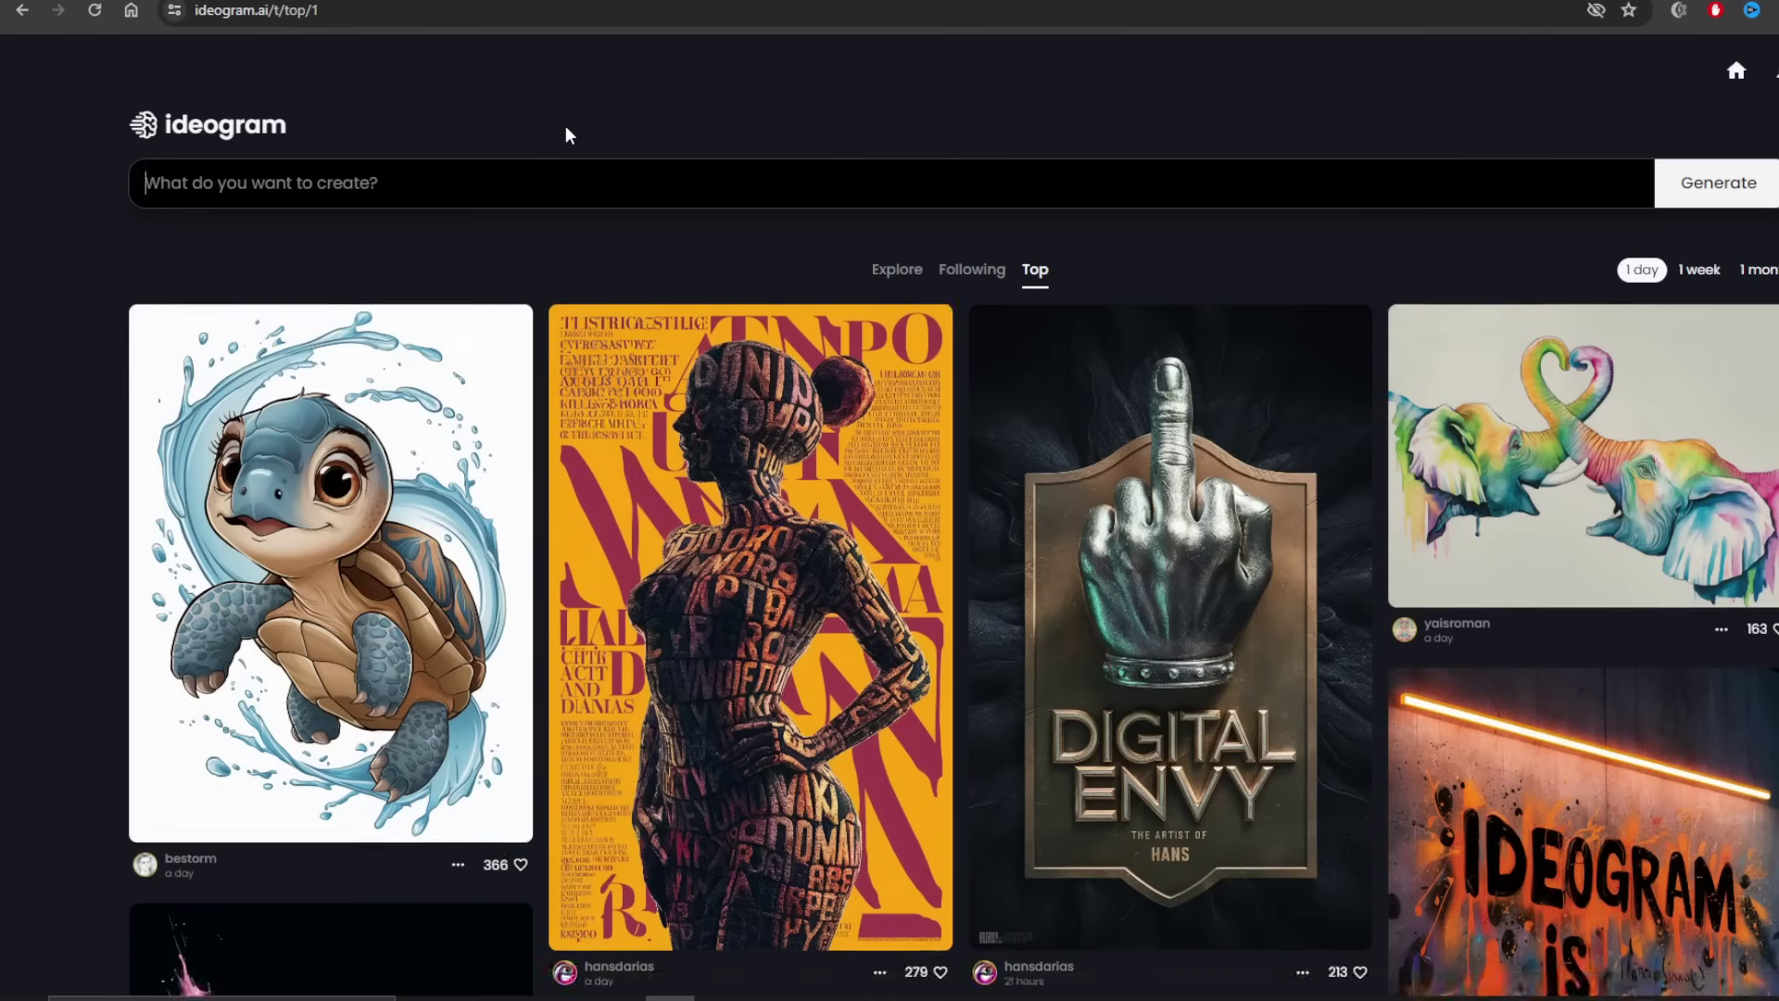
left_click(882, 273)
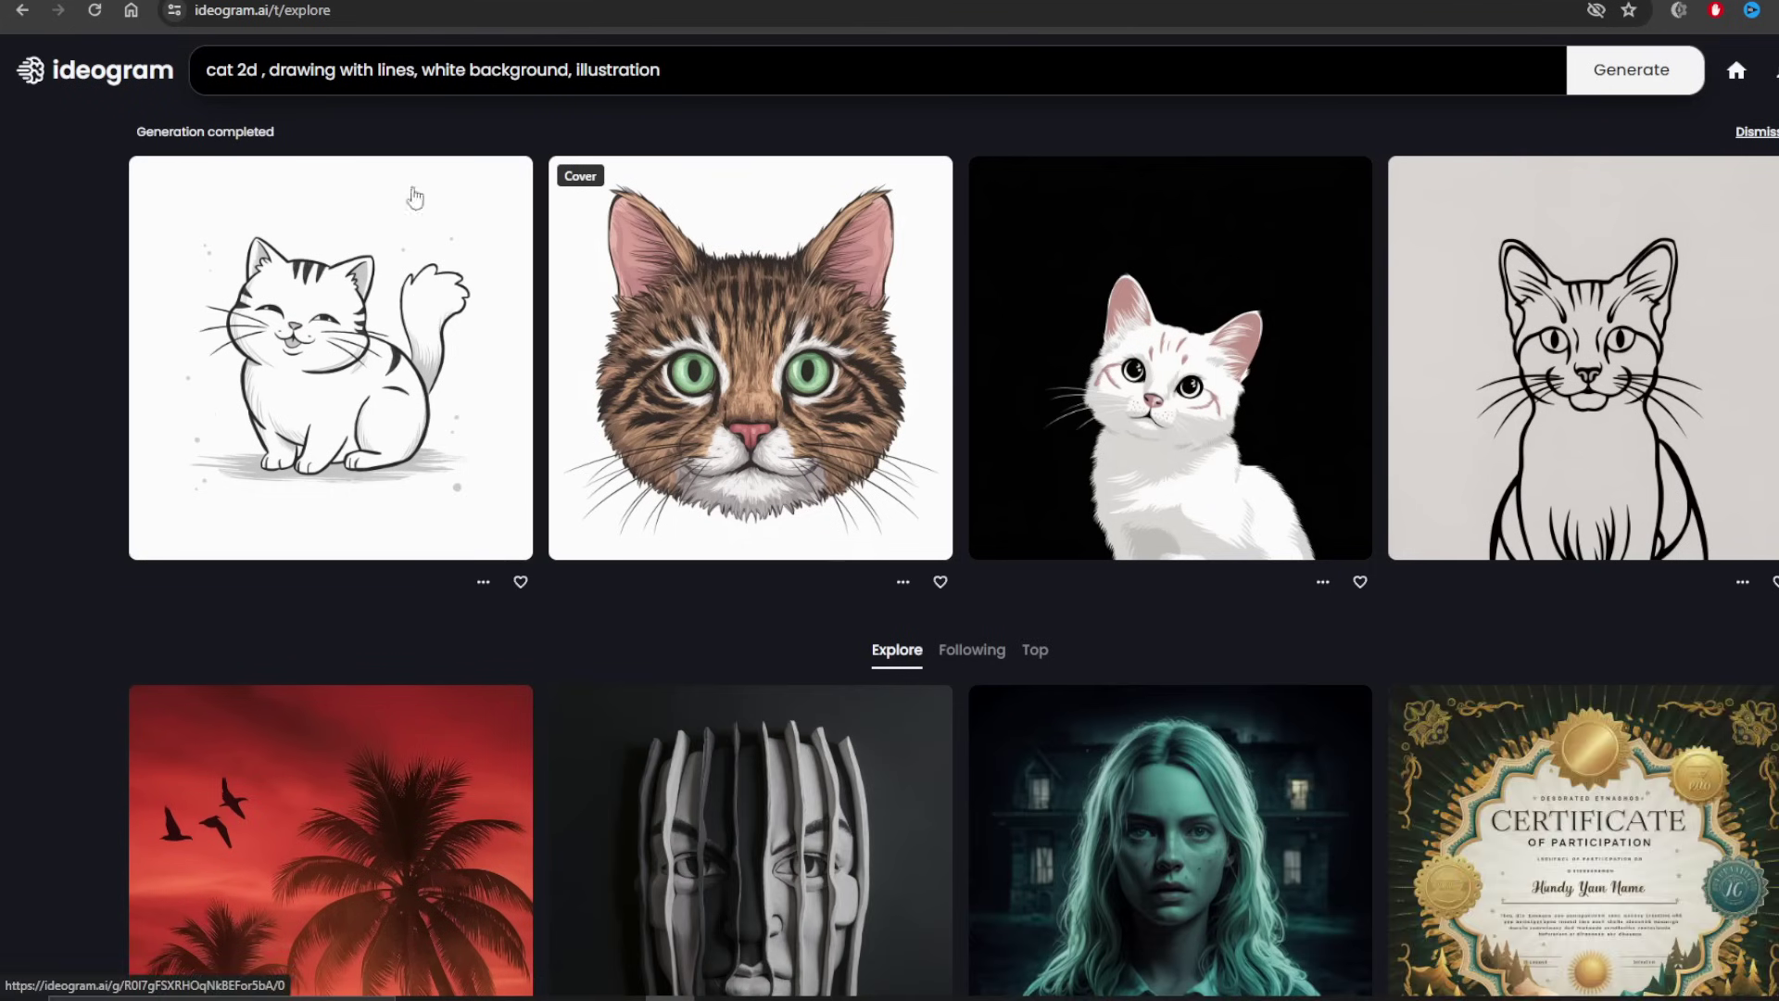
left_click(350, 336)
left_click(1772, 144)
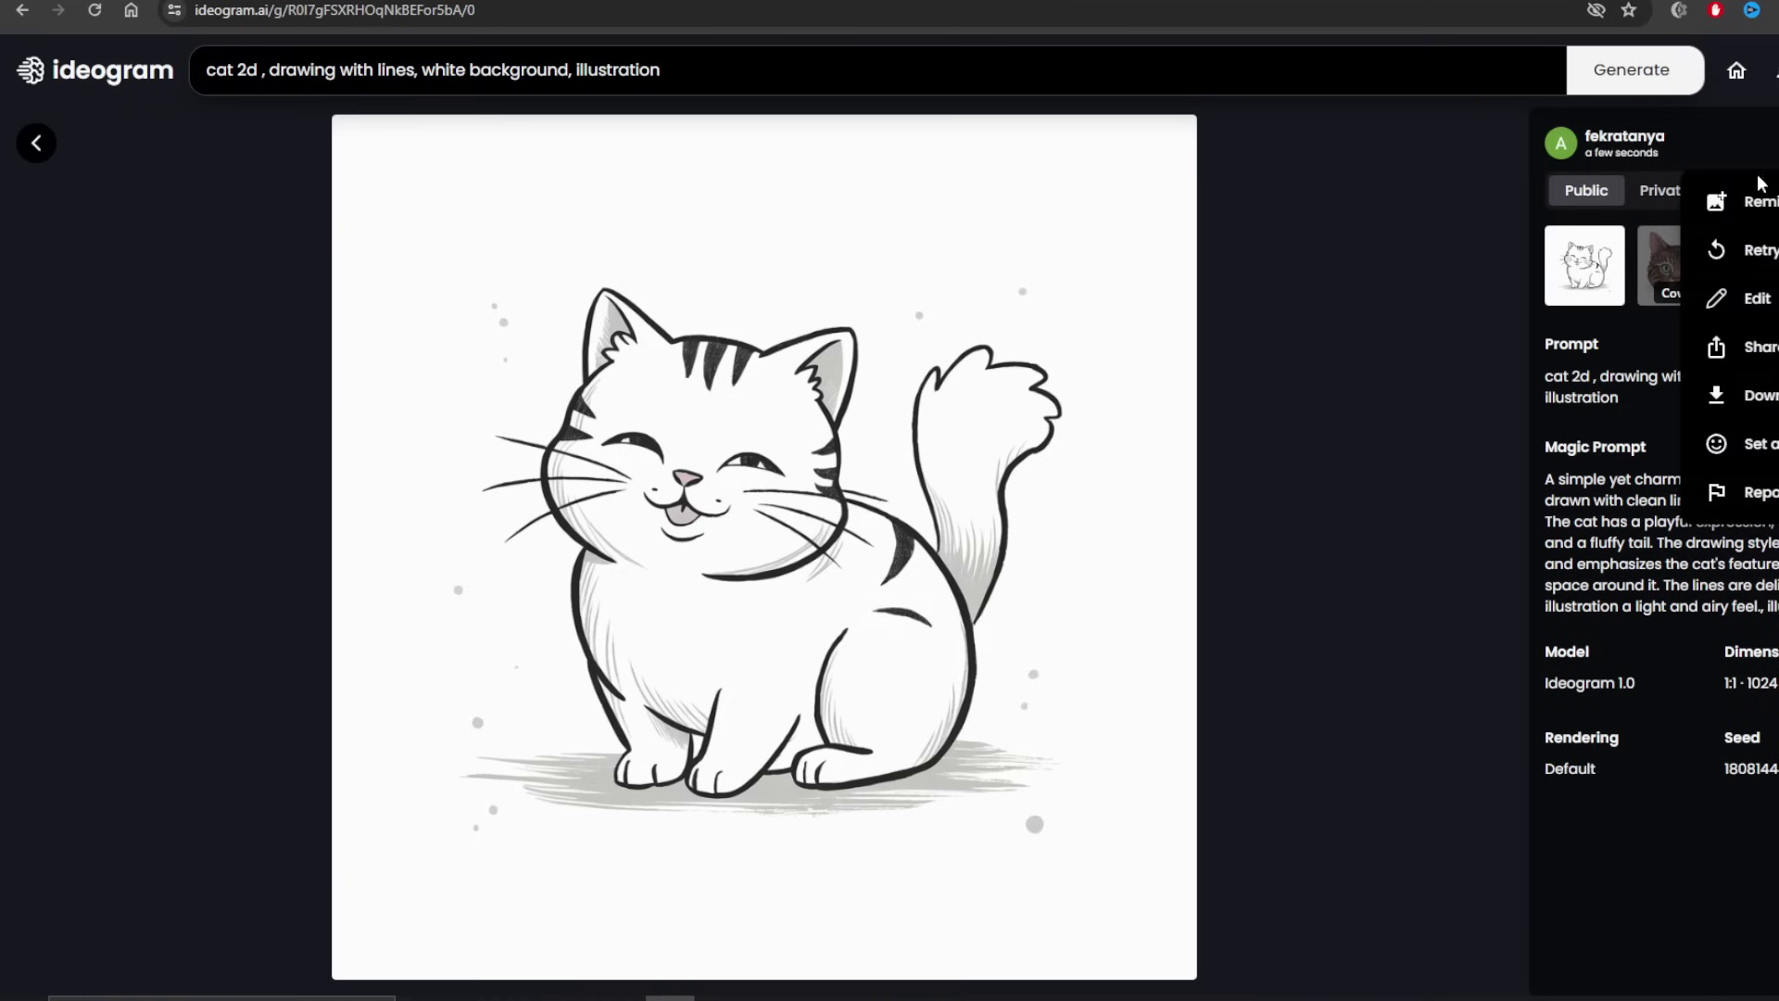
left_click(1725, 380)
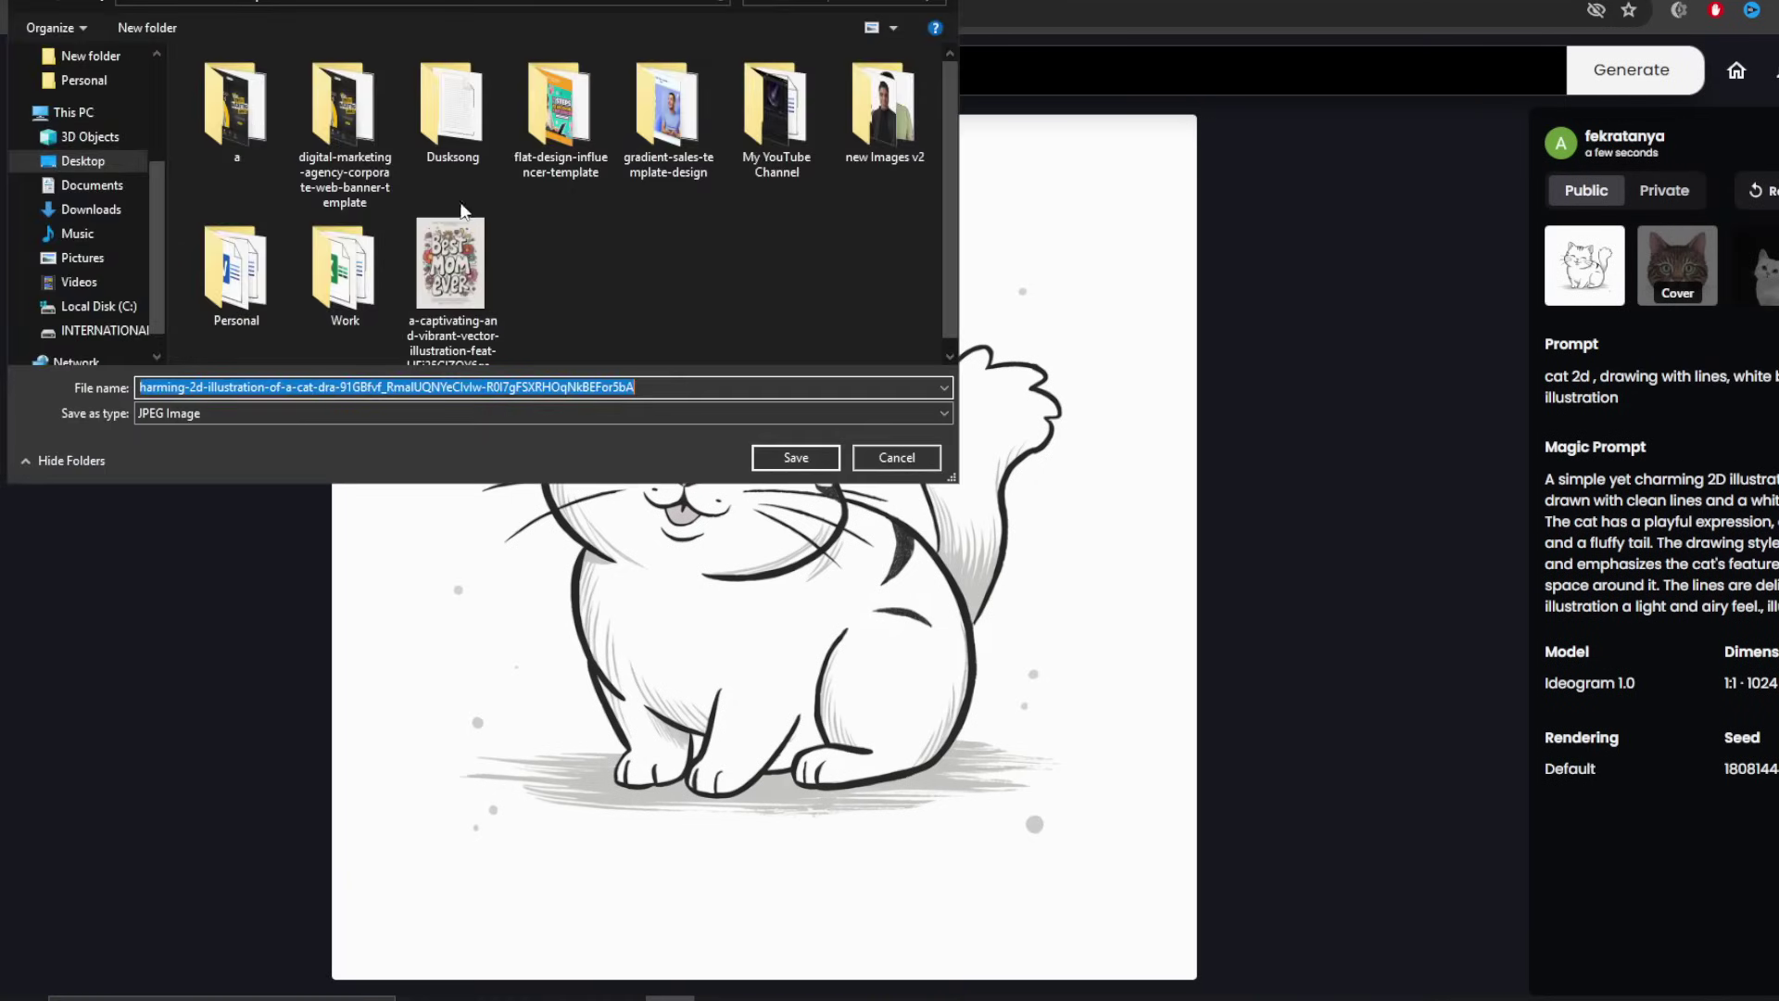
left_click(797, 453)
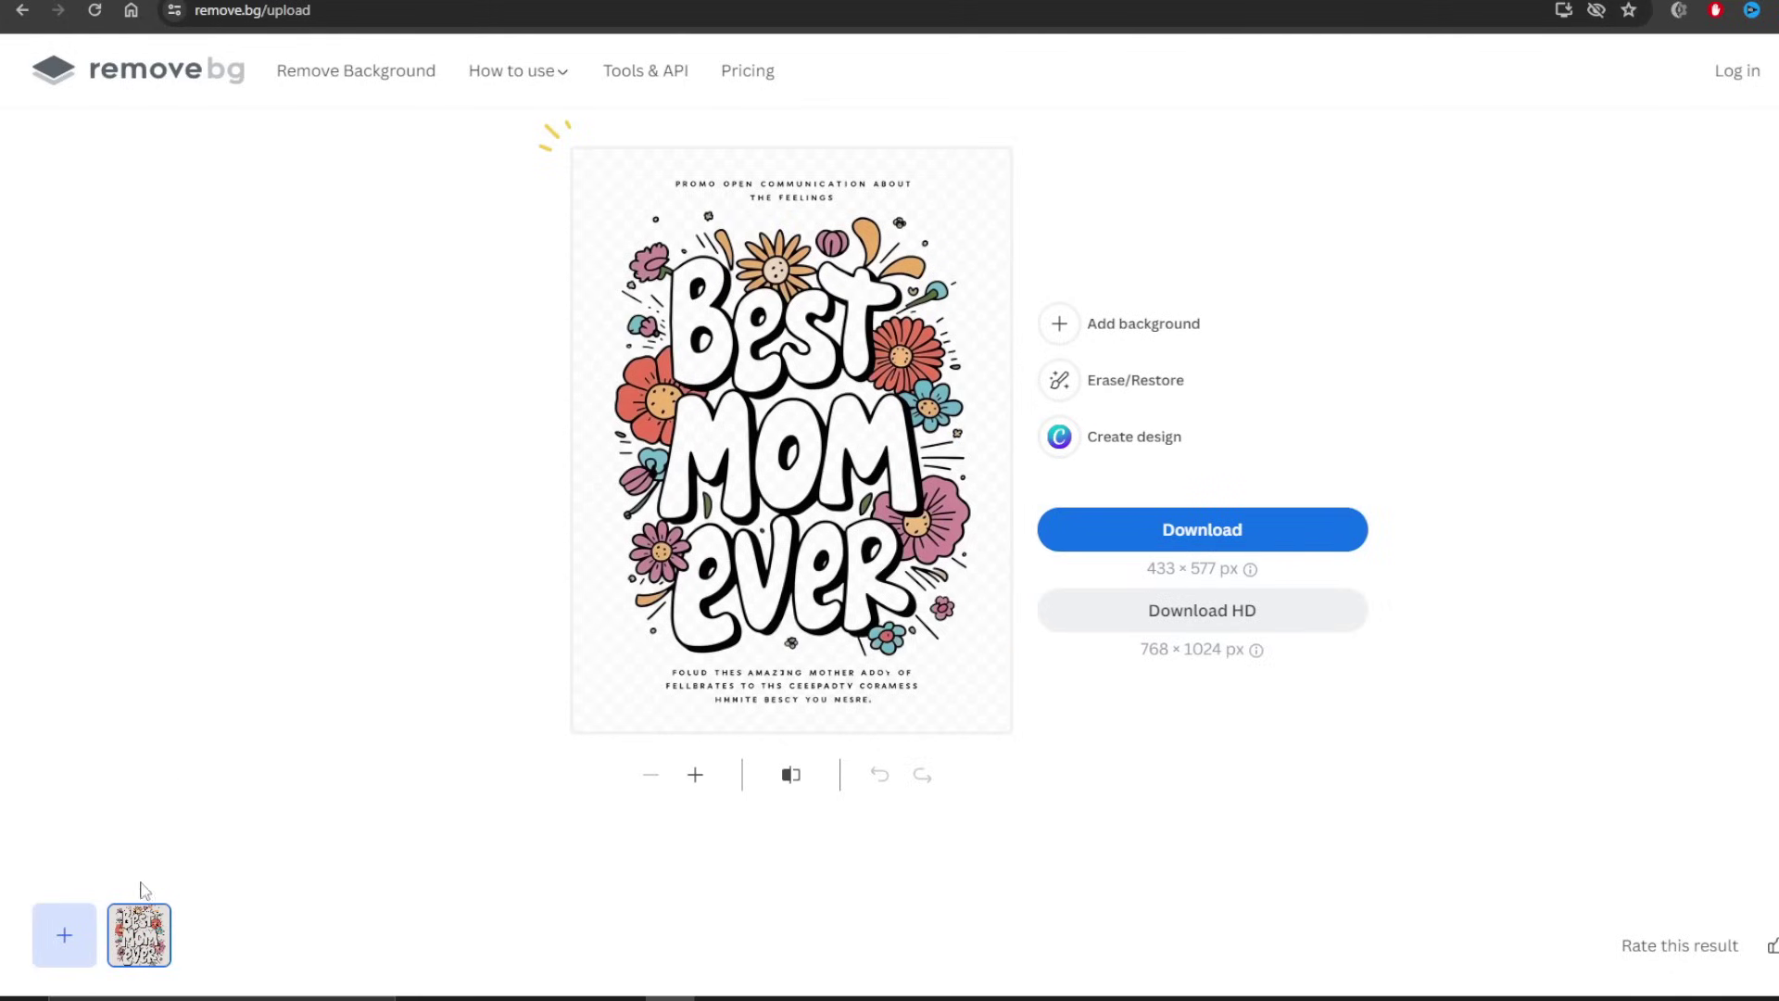
- Switch to remove.bg, upload the cat illustration from the desktop to strip its background, and download and save the cutout
left_click(62, 936)
left_click(559, 273)
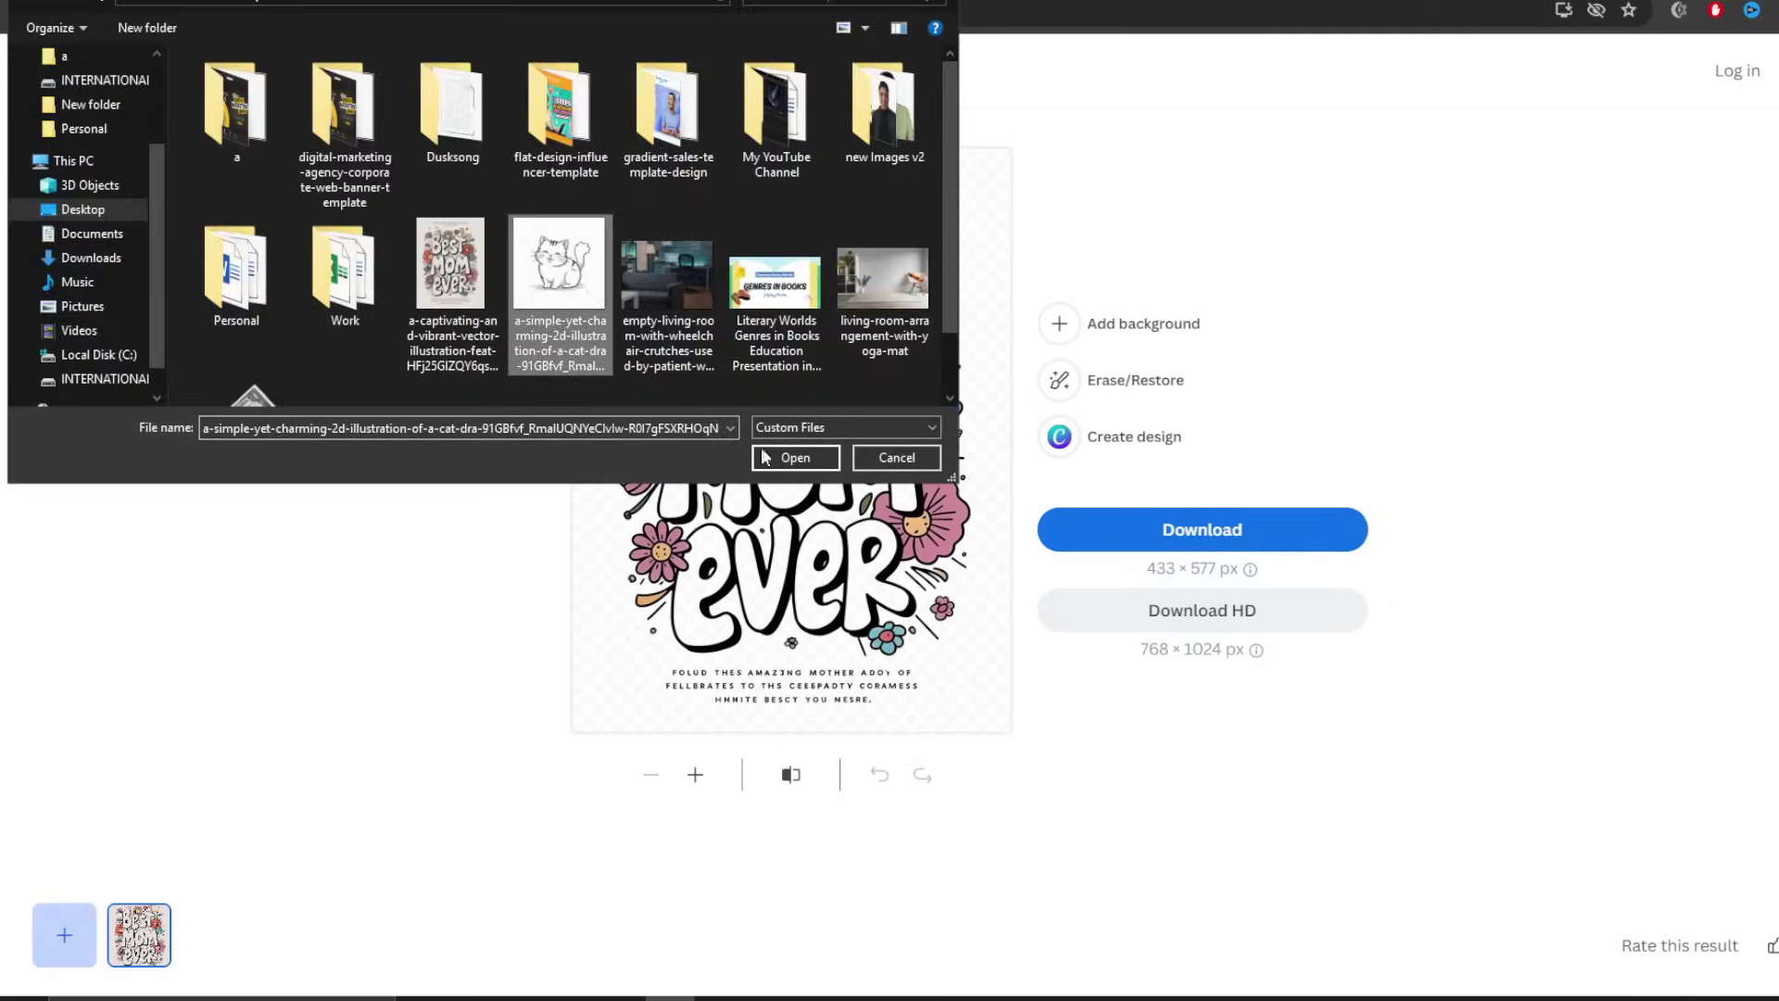
left_click(765, 457)
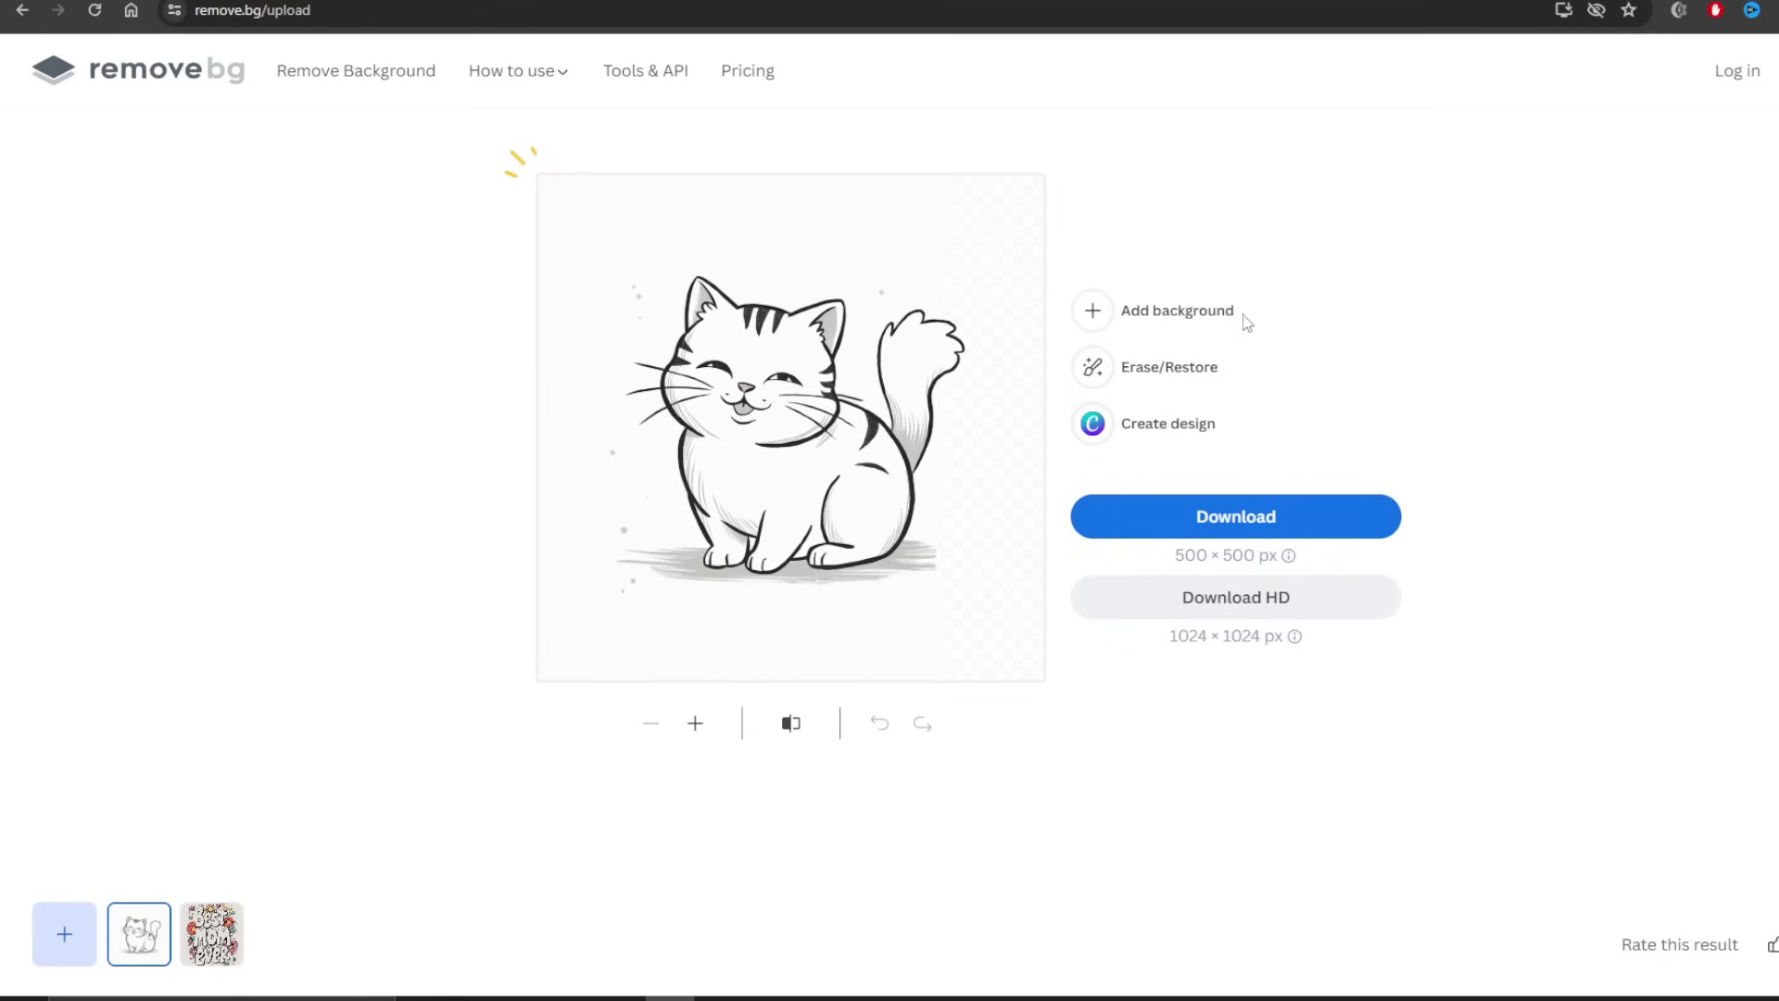
left_click(1181, 519)
left_click(796, 458)
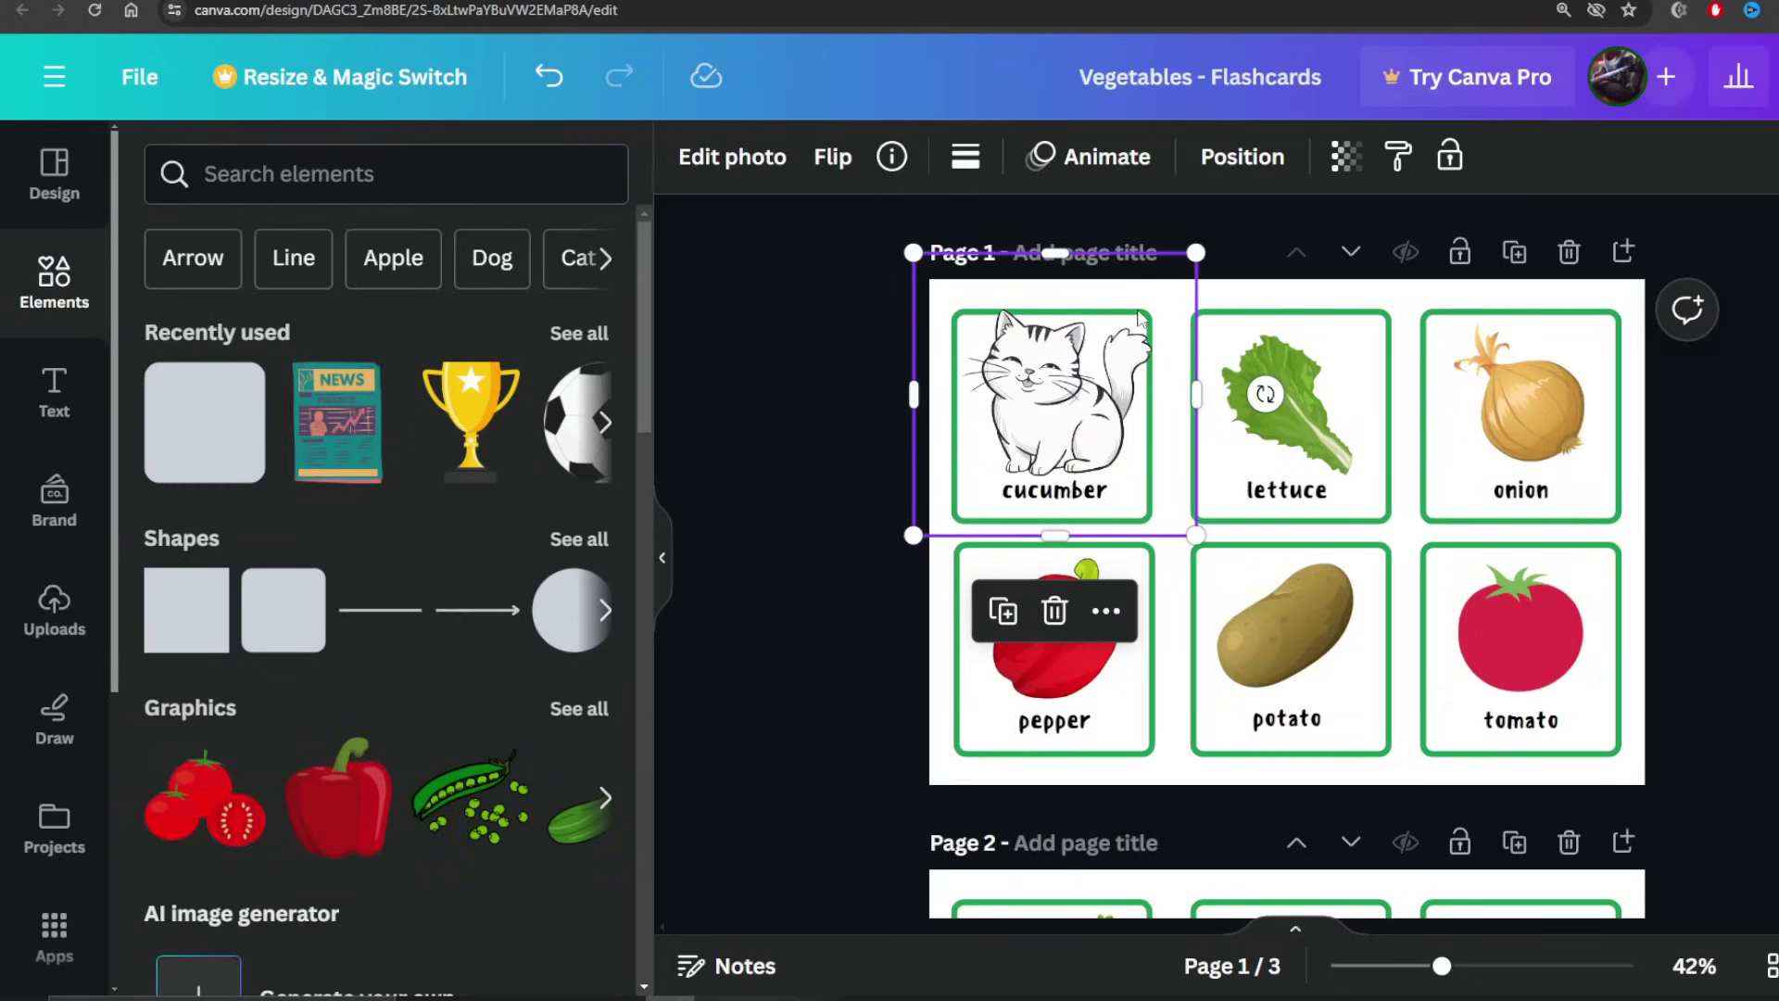
- Switch to the Canva flashcards, slightly shrink the cat drawing on page 1's first card, and replace the "cucumber" caption with "Cat"
left_click_drag(1193, 248, 1175, 290)
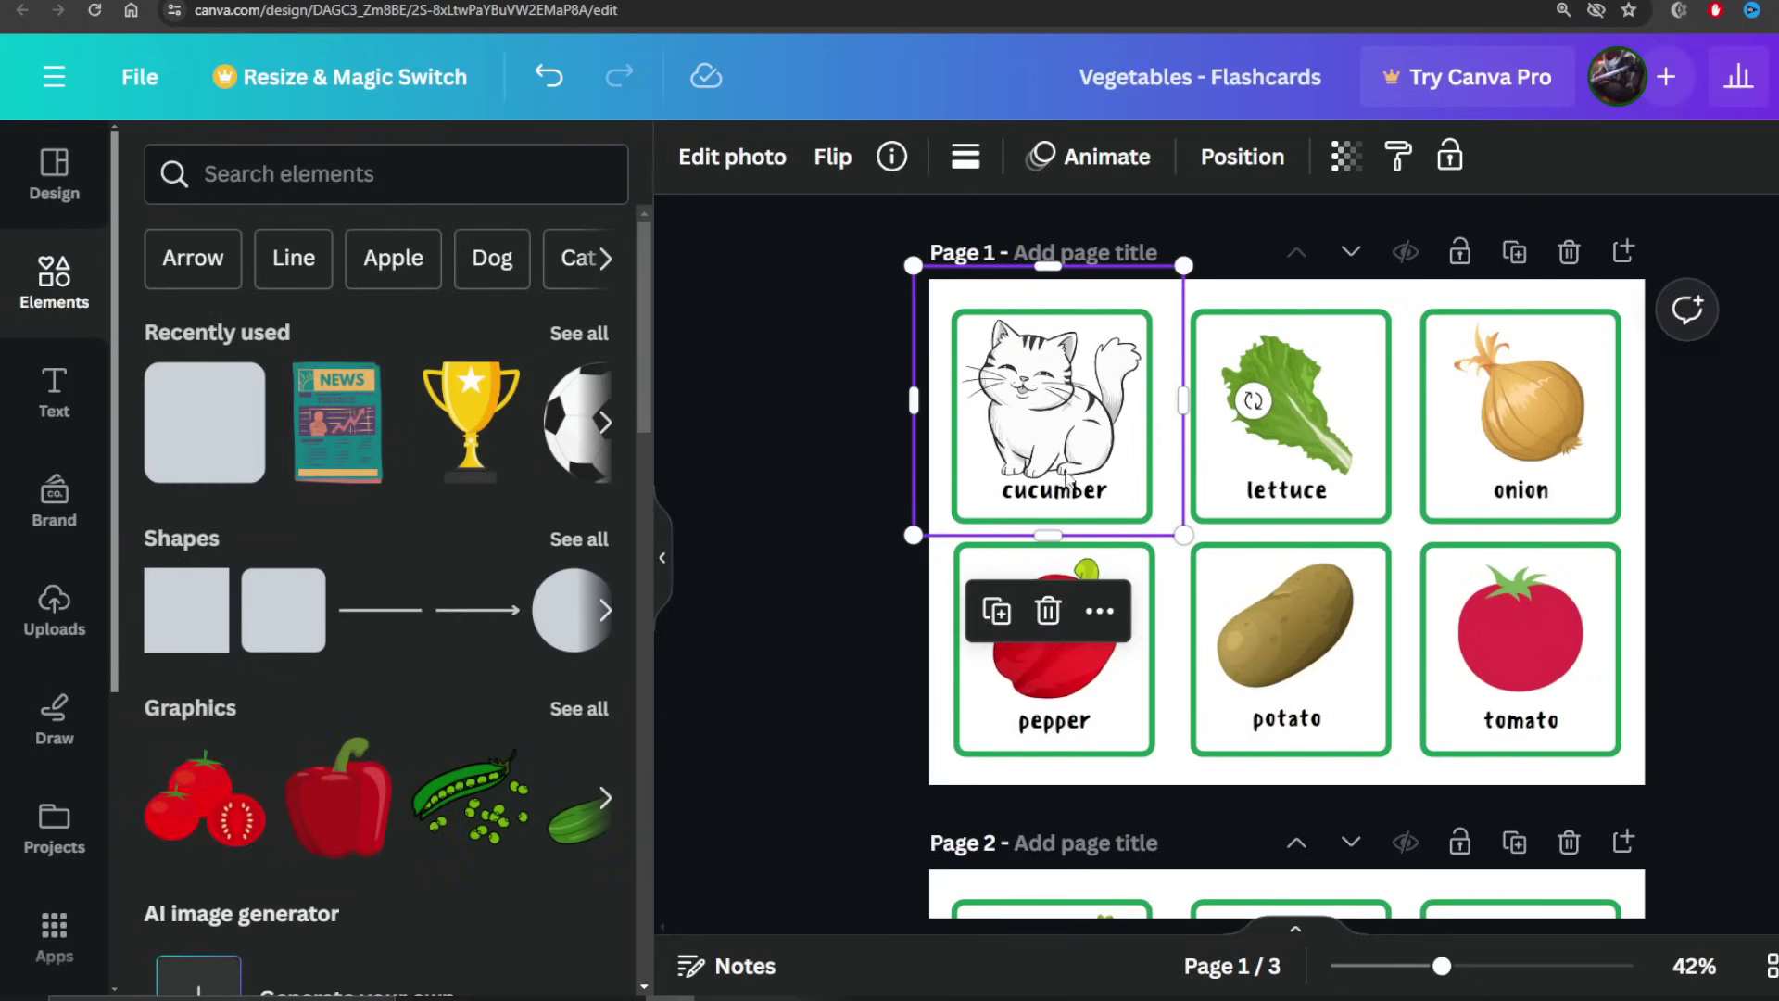
left_click(1056, 490)
double_click(1059, 491)
type("Cat")
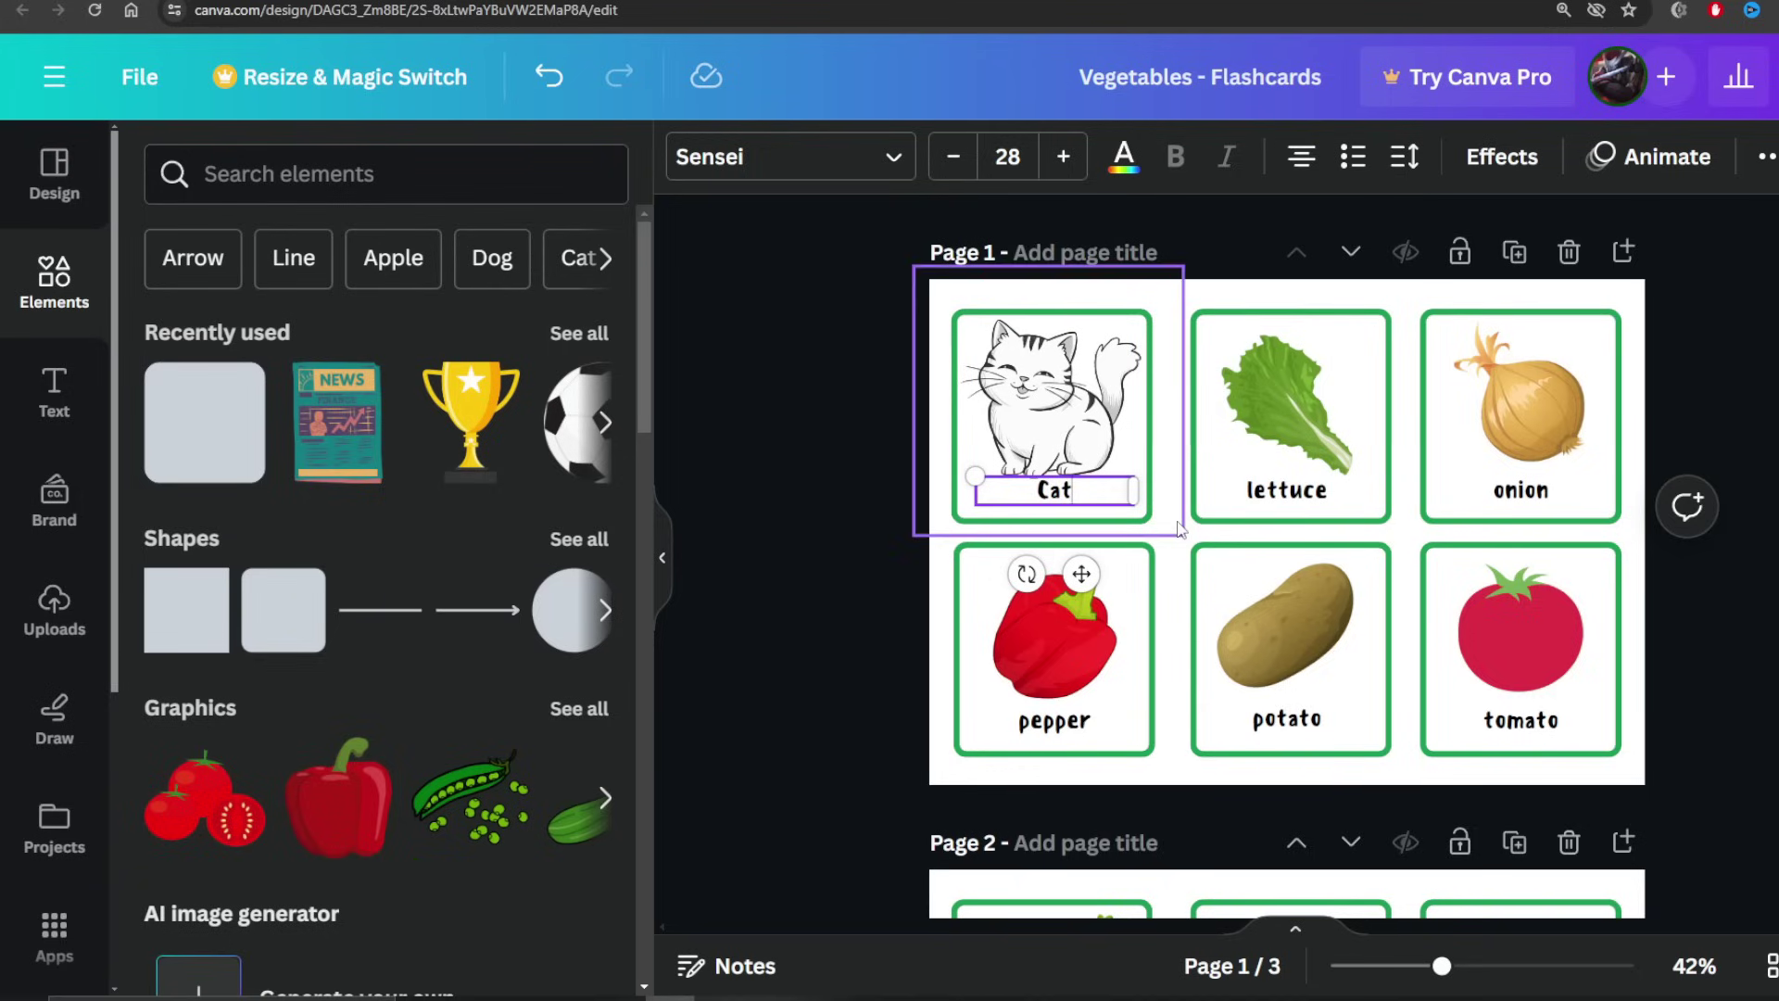
- Enlarge the "Cat" caption to font size 36.2 and reposition it just below the cat drawing
left_click_drag(974, 477, 929, 468)
key("Tab")
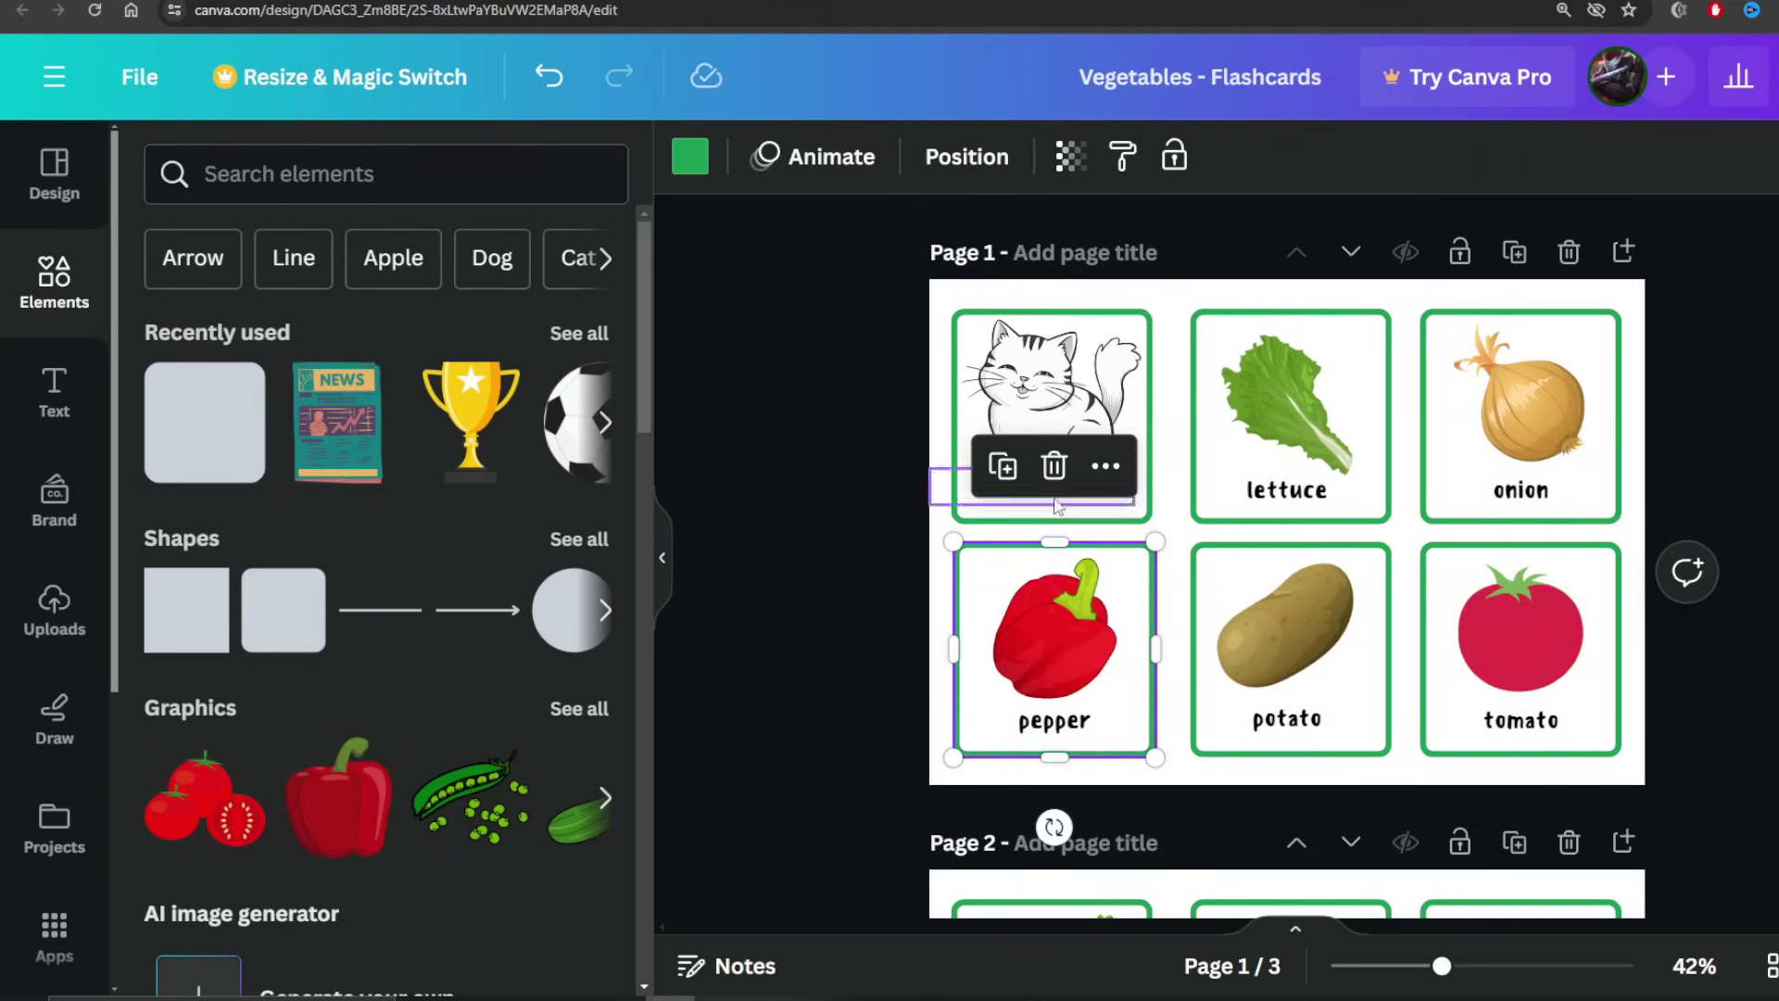
left_click(1231, 246)
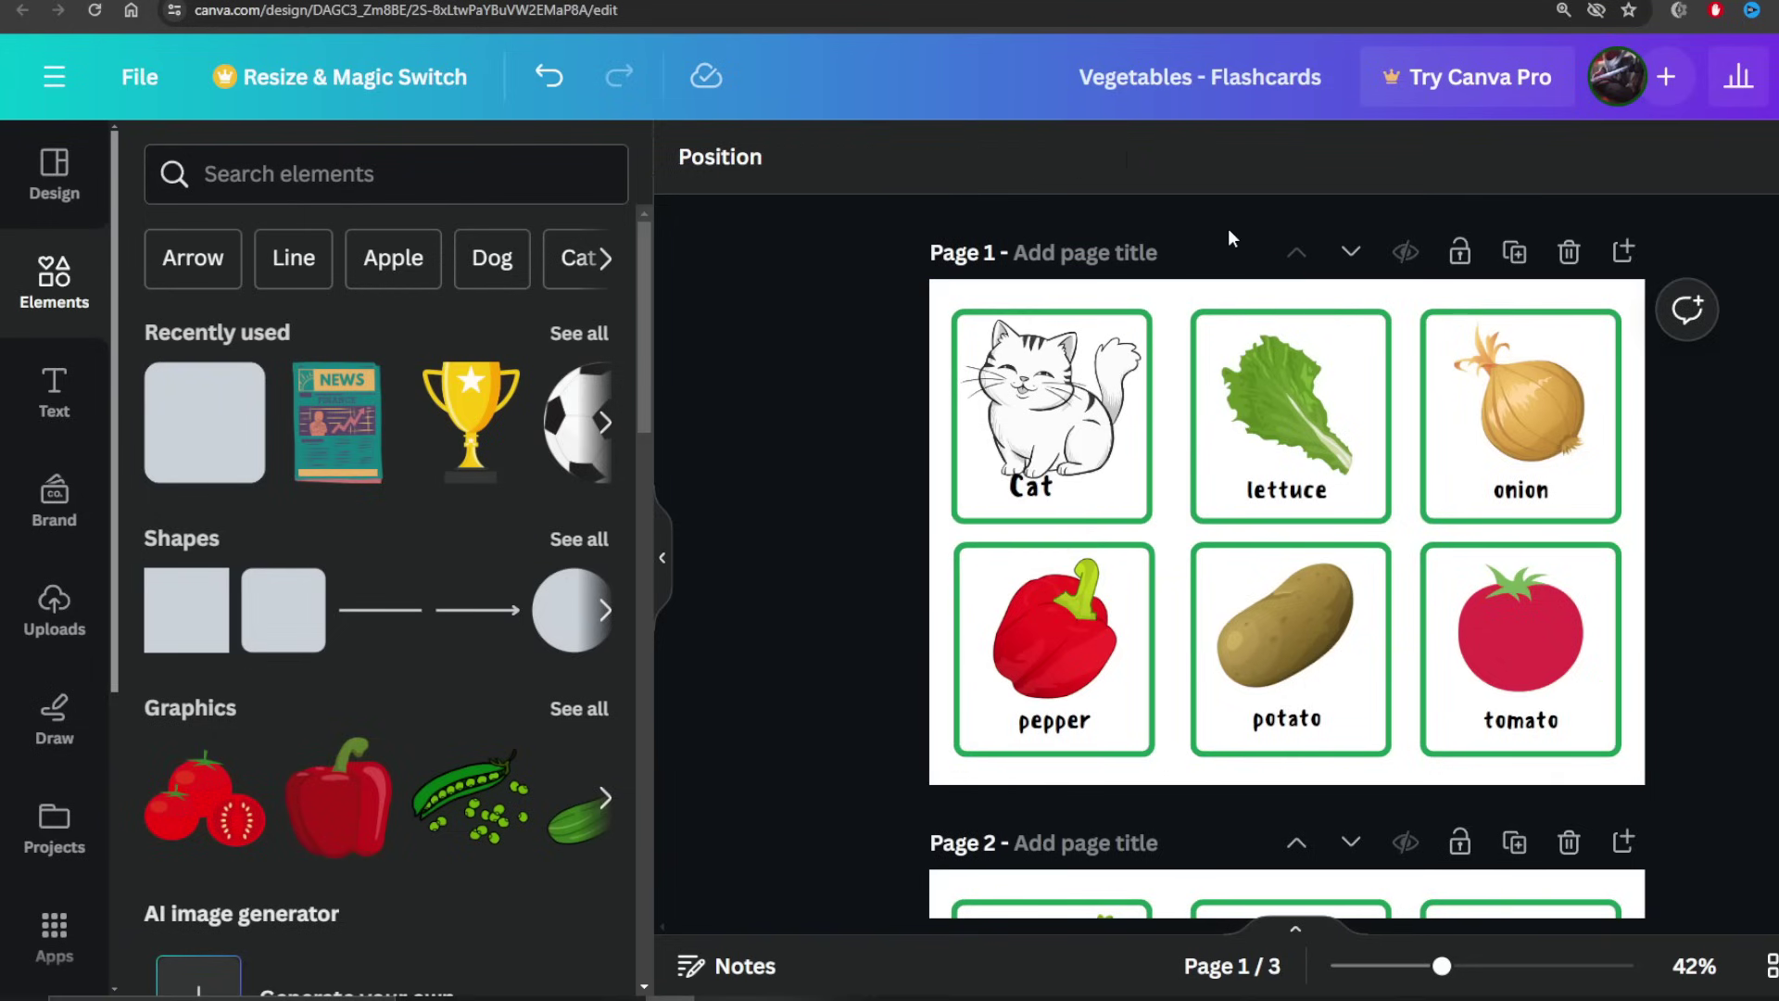
left_click(1031, 493)
left_click_drag(1031, 494, 1039, 502)
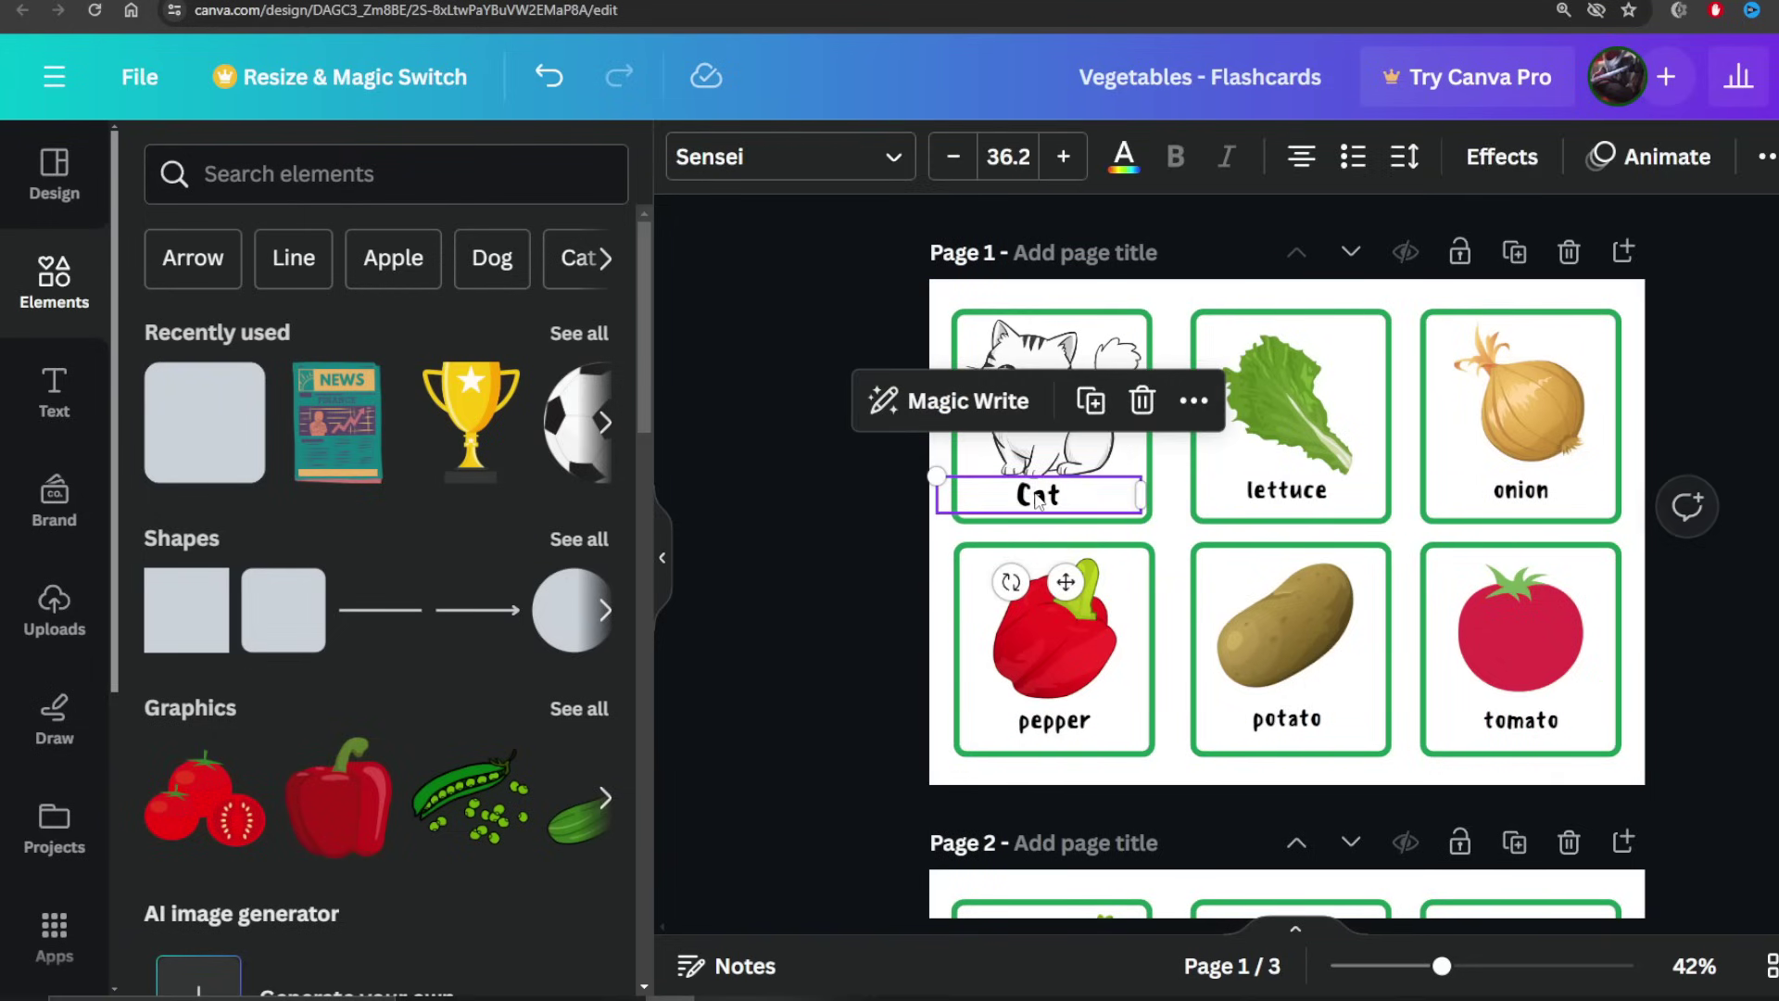
- Apply the Hollow text effect to the "Cat" caption, enlarge the caption further, and centre it in the card
left_click(1501, 157)
left_click(209, 551)
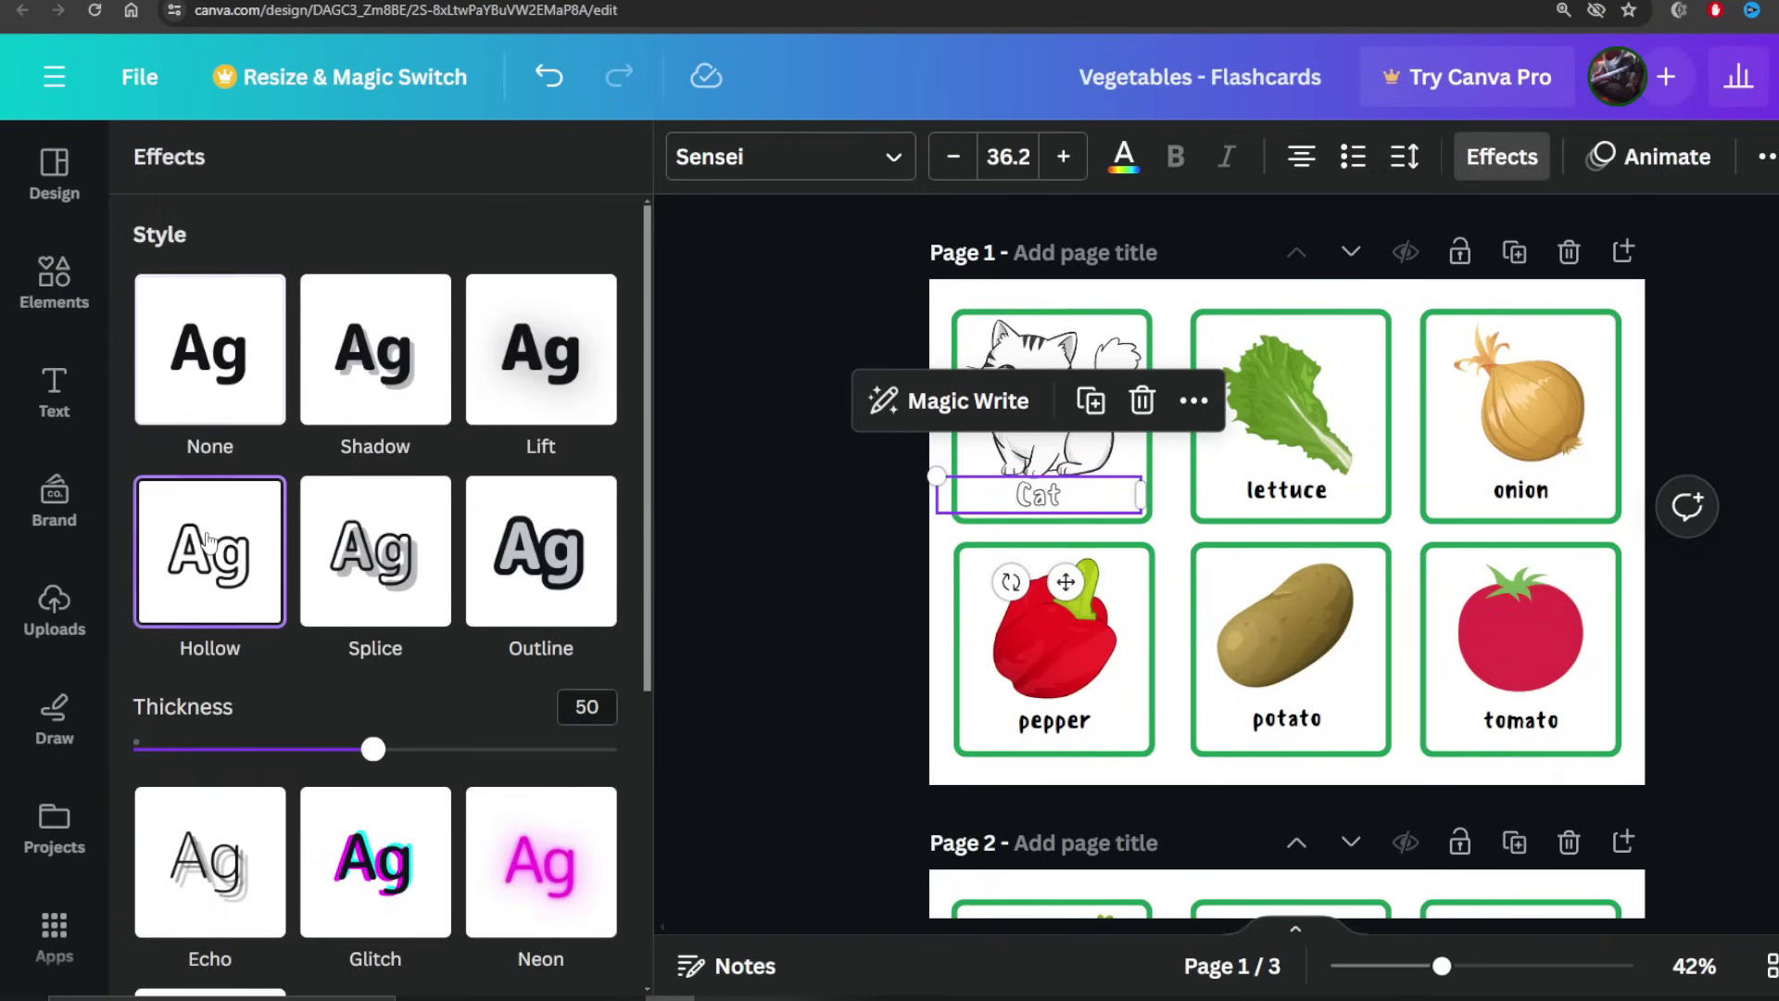
left_click_drag(937, 475, 893, 469)
left_click_drag(1052, 586, 1068, 588)
- Shrink the cat drawing and position it centrally above the "Cat" caption, inside the card's green frame
left_click(1070, 436)
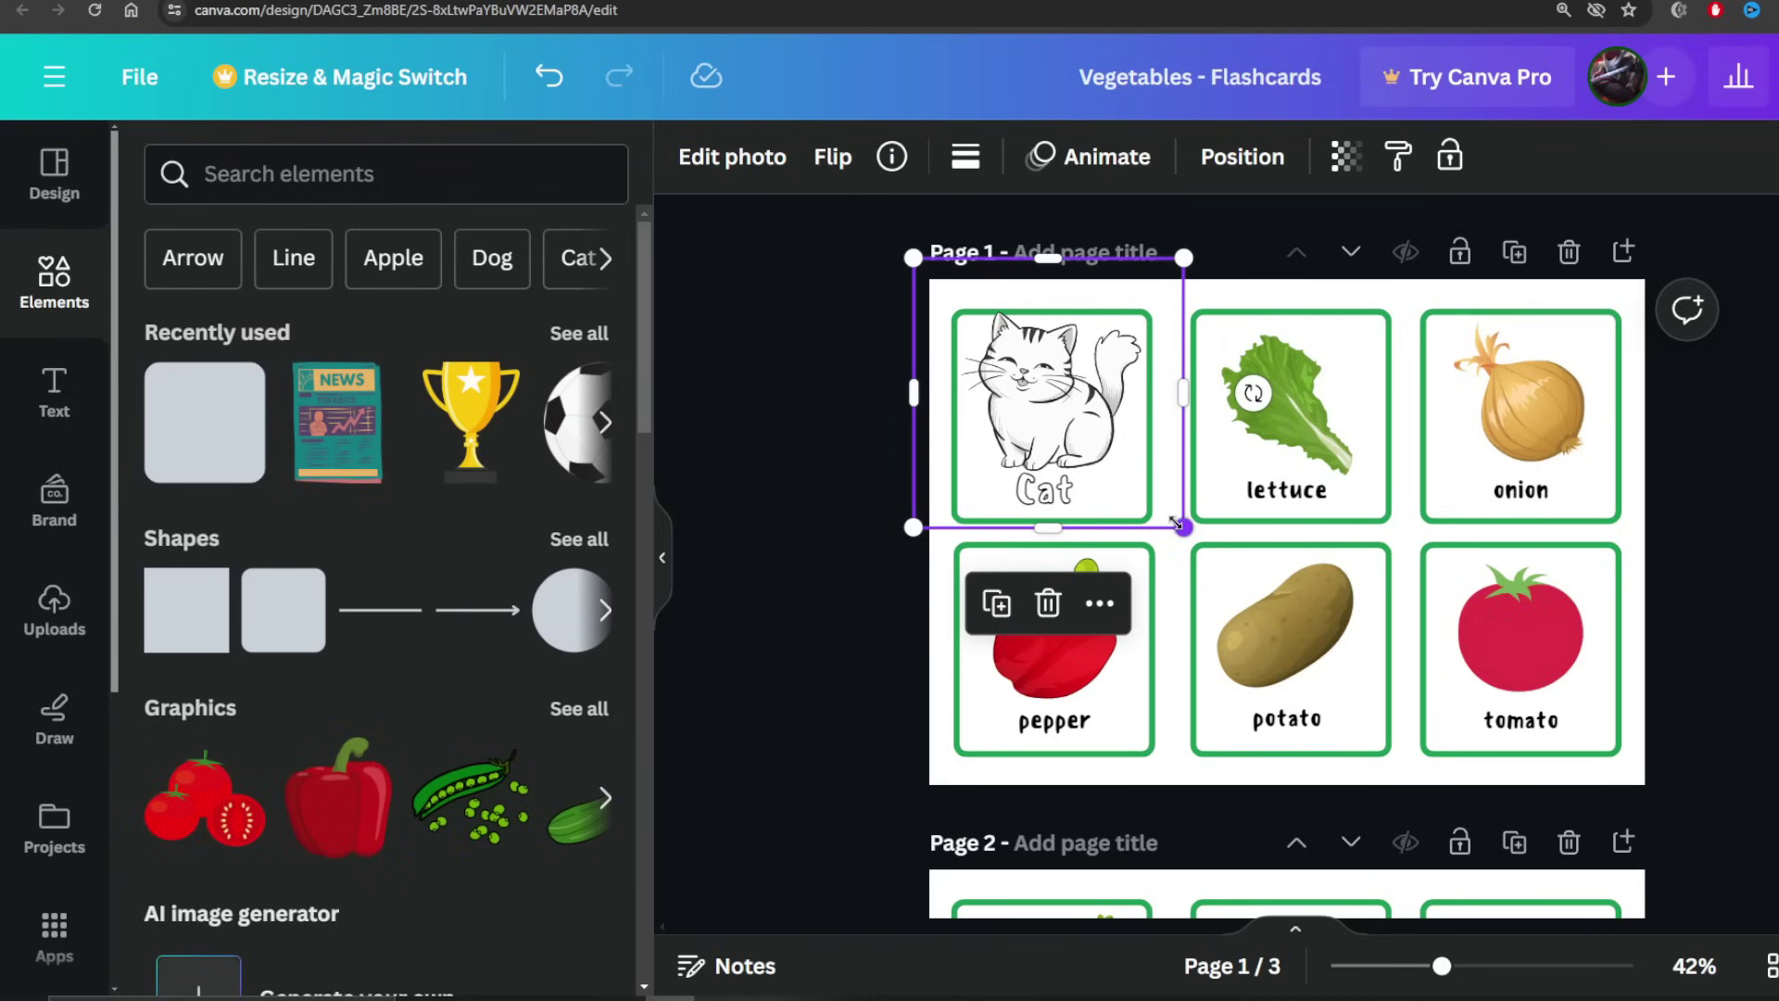
left_click_drag(1183, 527, 1155, 500)
left_click_drag(1059, 400, 1070, 412)
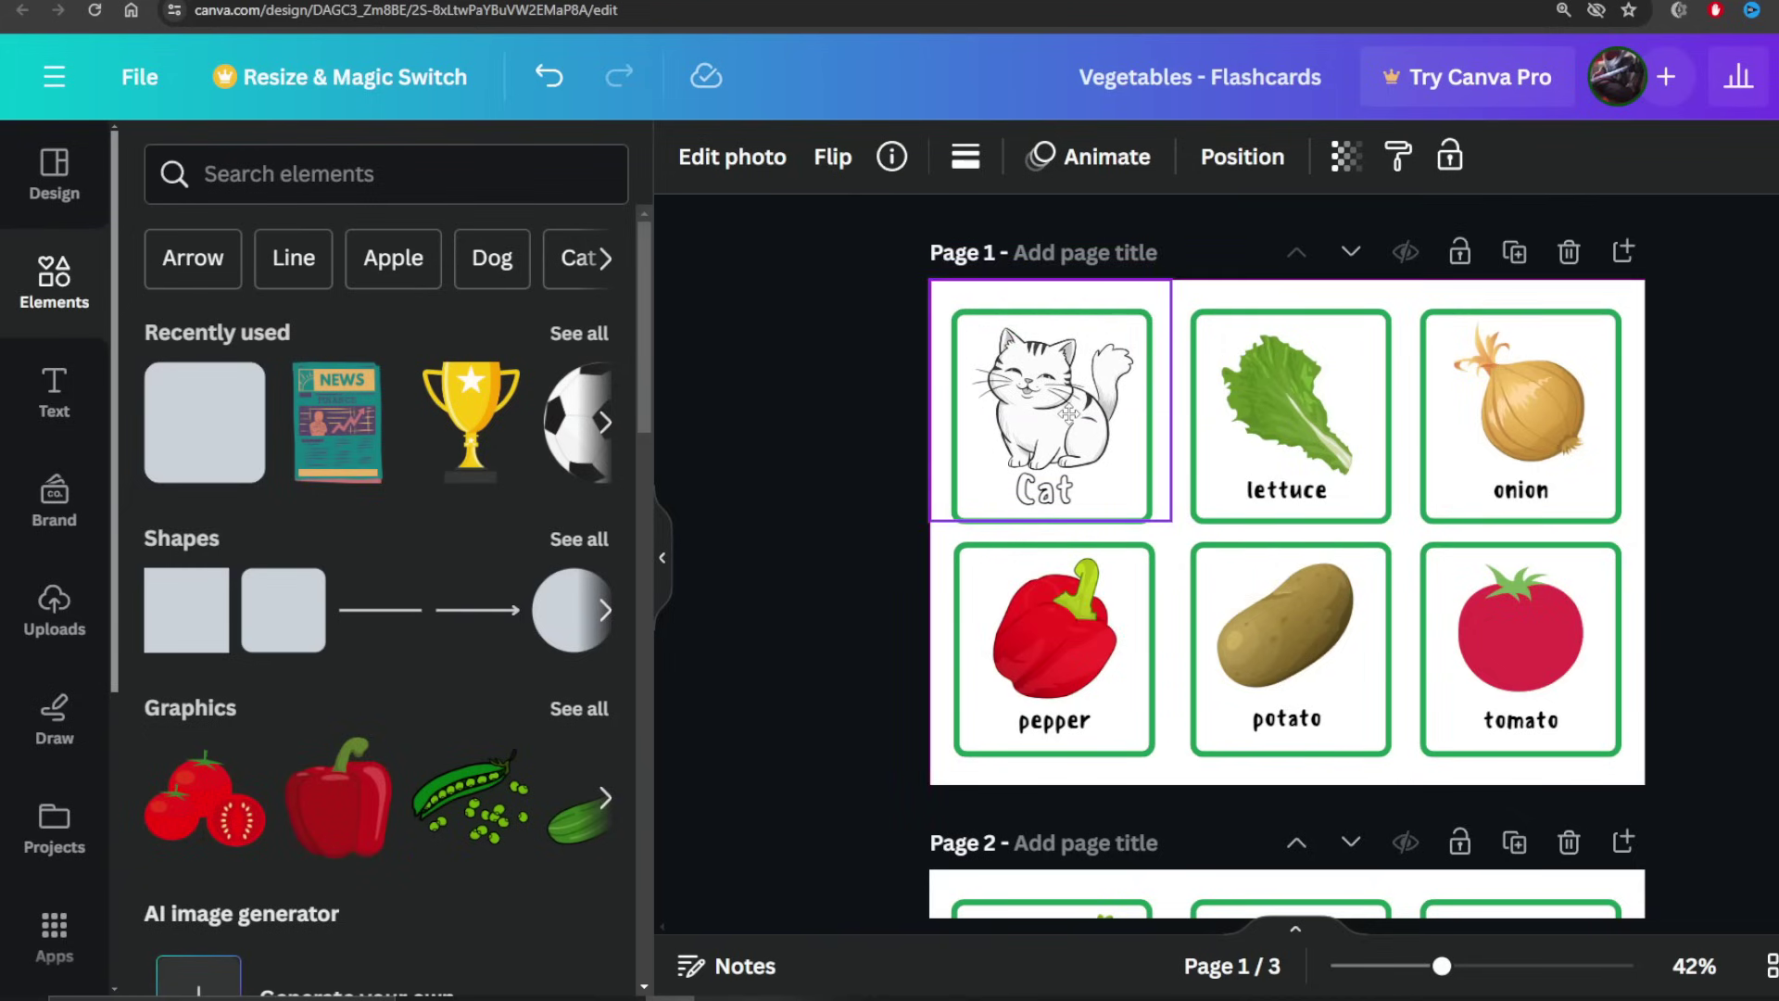
left_click(957, 497)
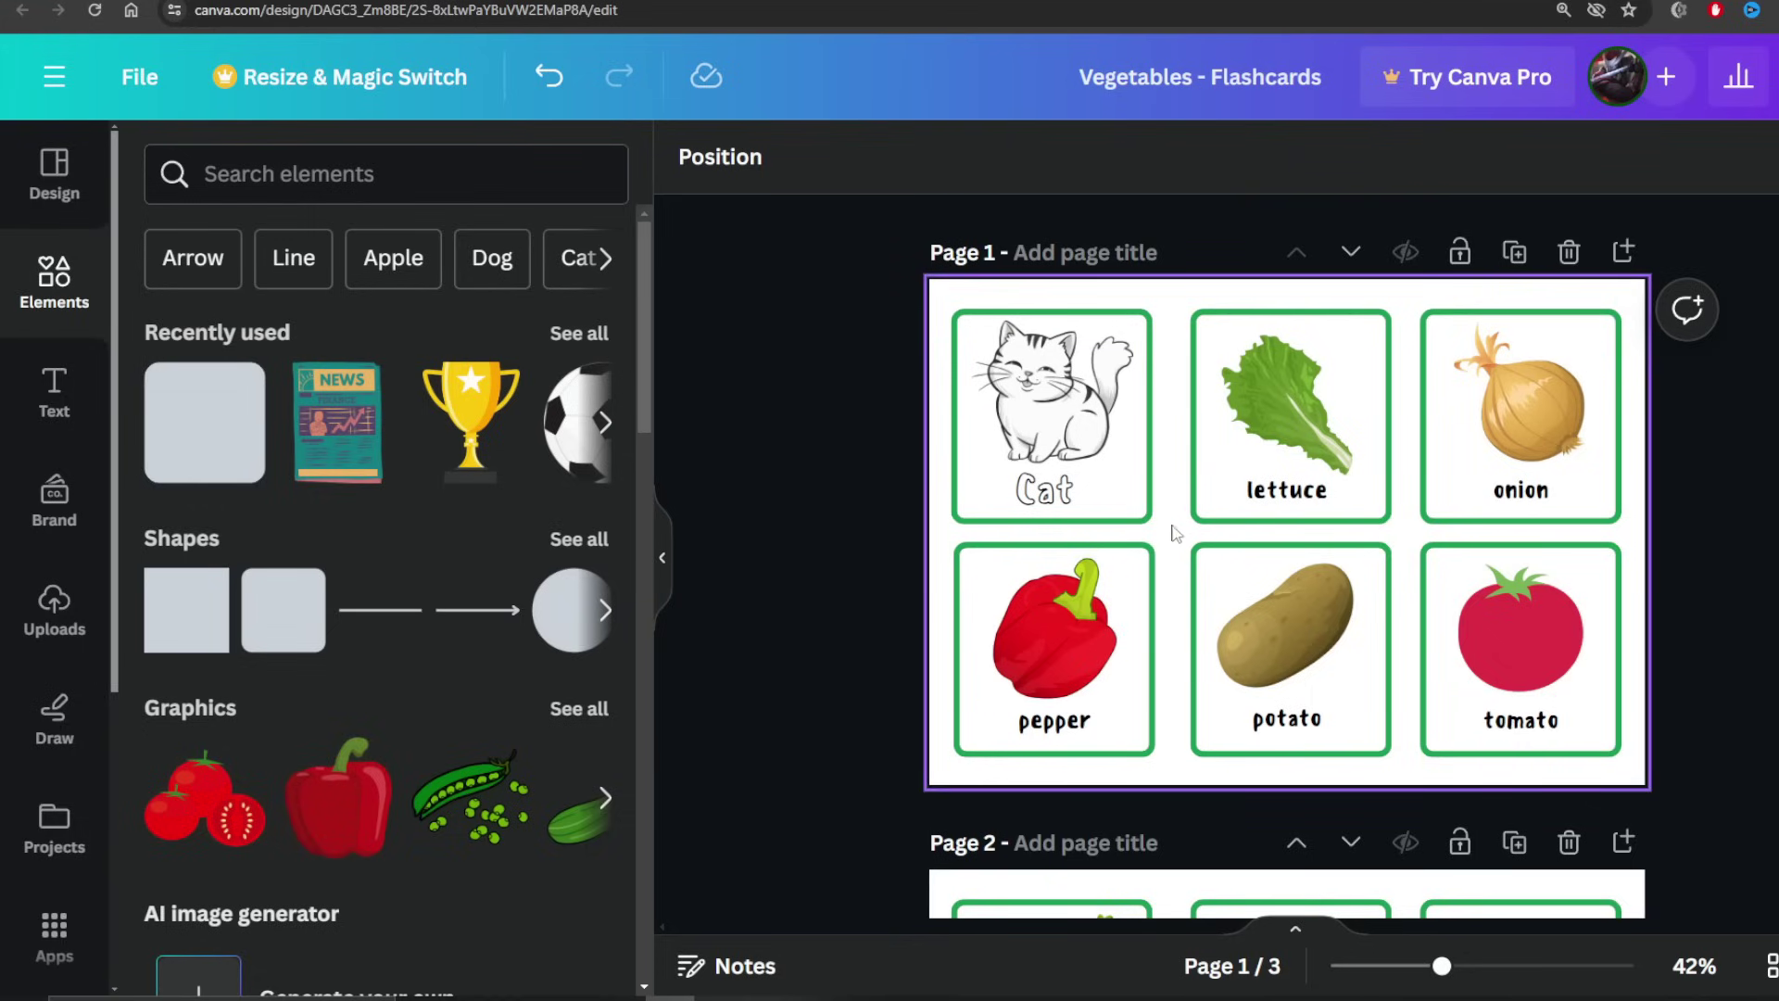
- Download all three pages of the flashcard design as a PDF Print file
scroll(1066, 482, "down", 2)
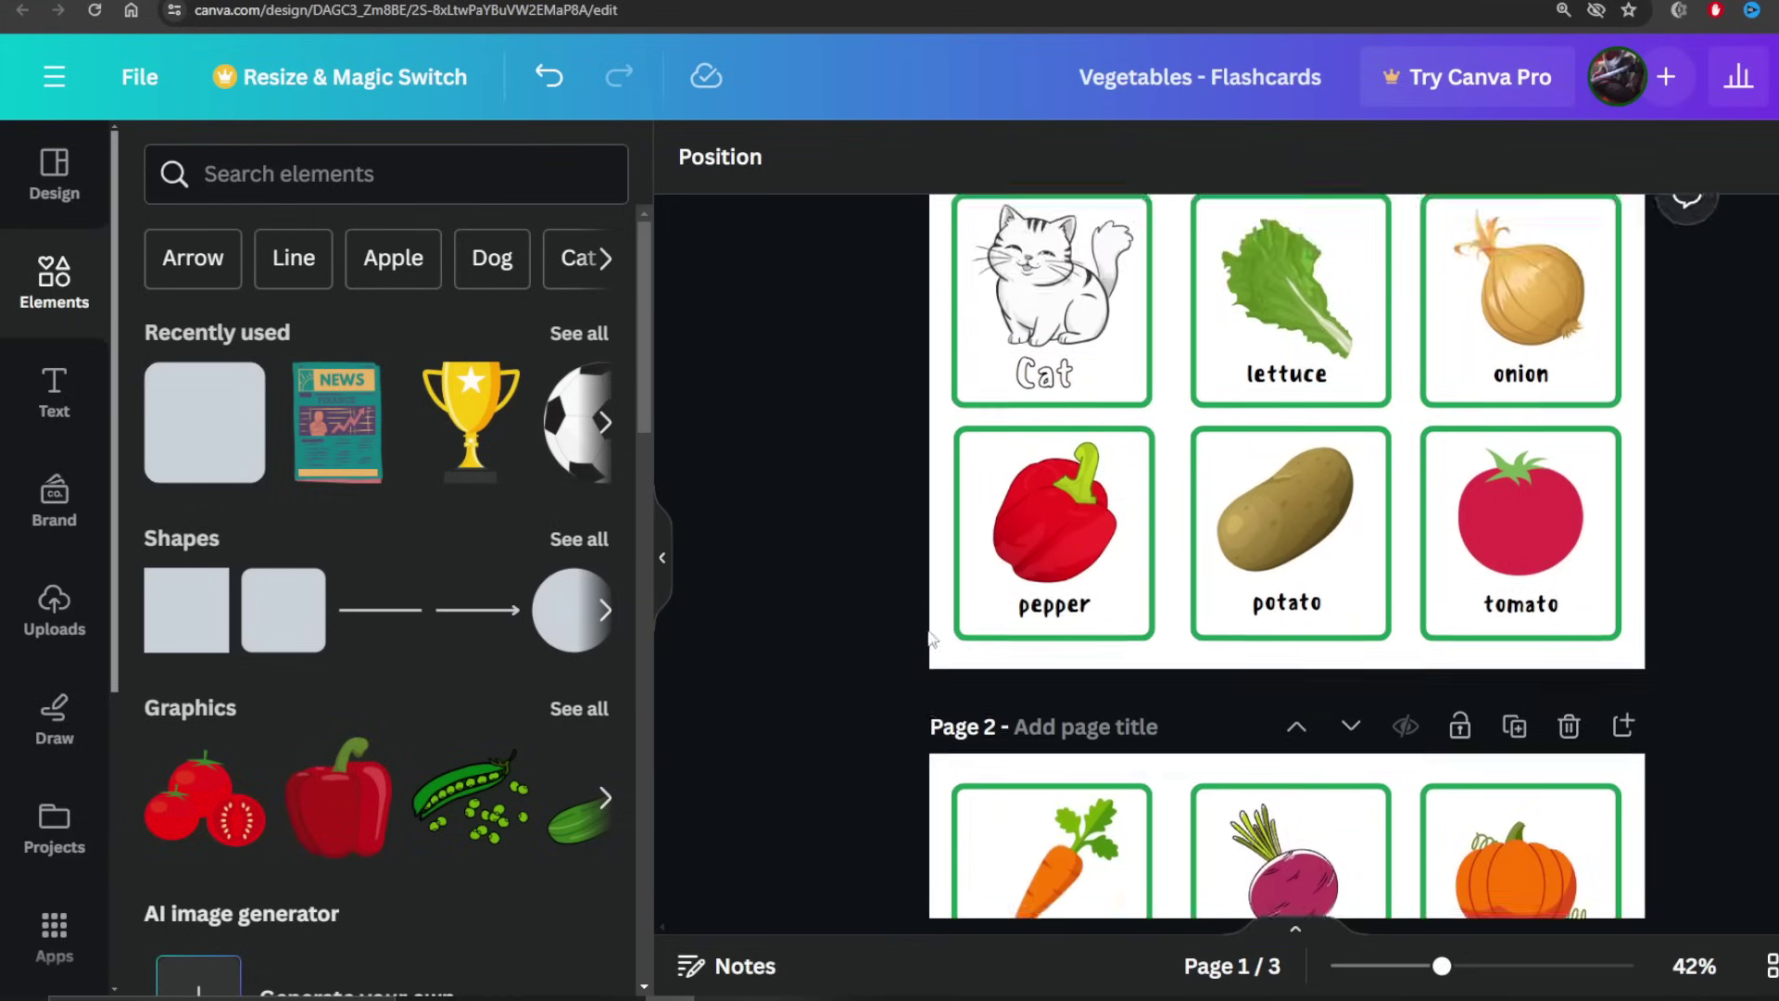
scroll(933, 638, "up", 2)
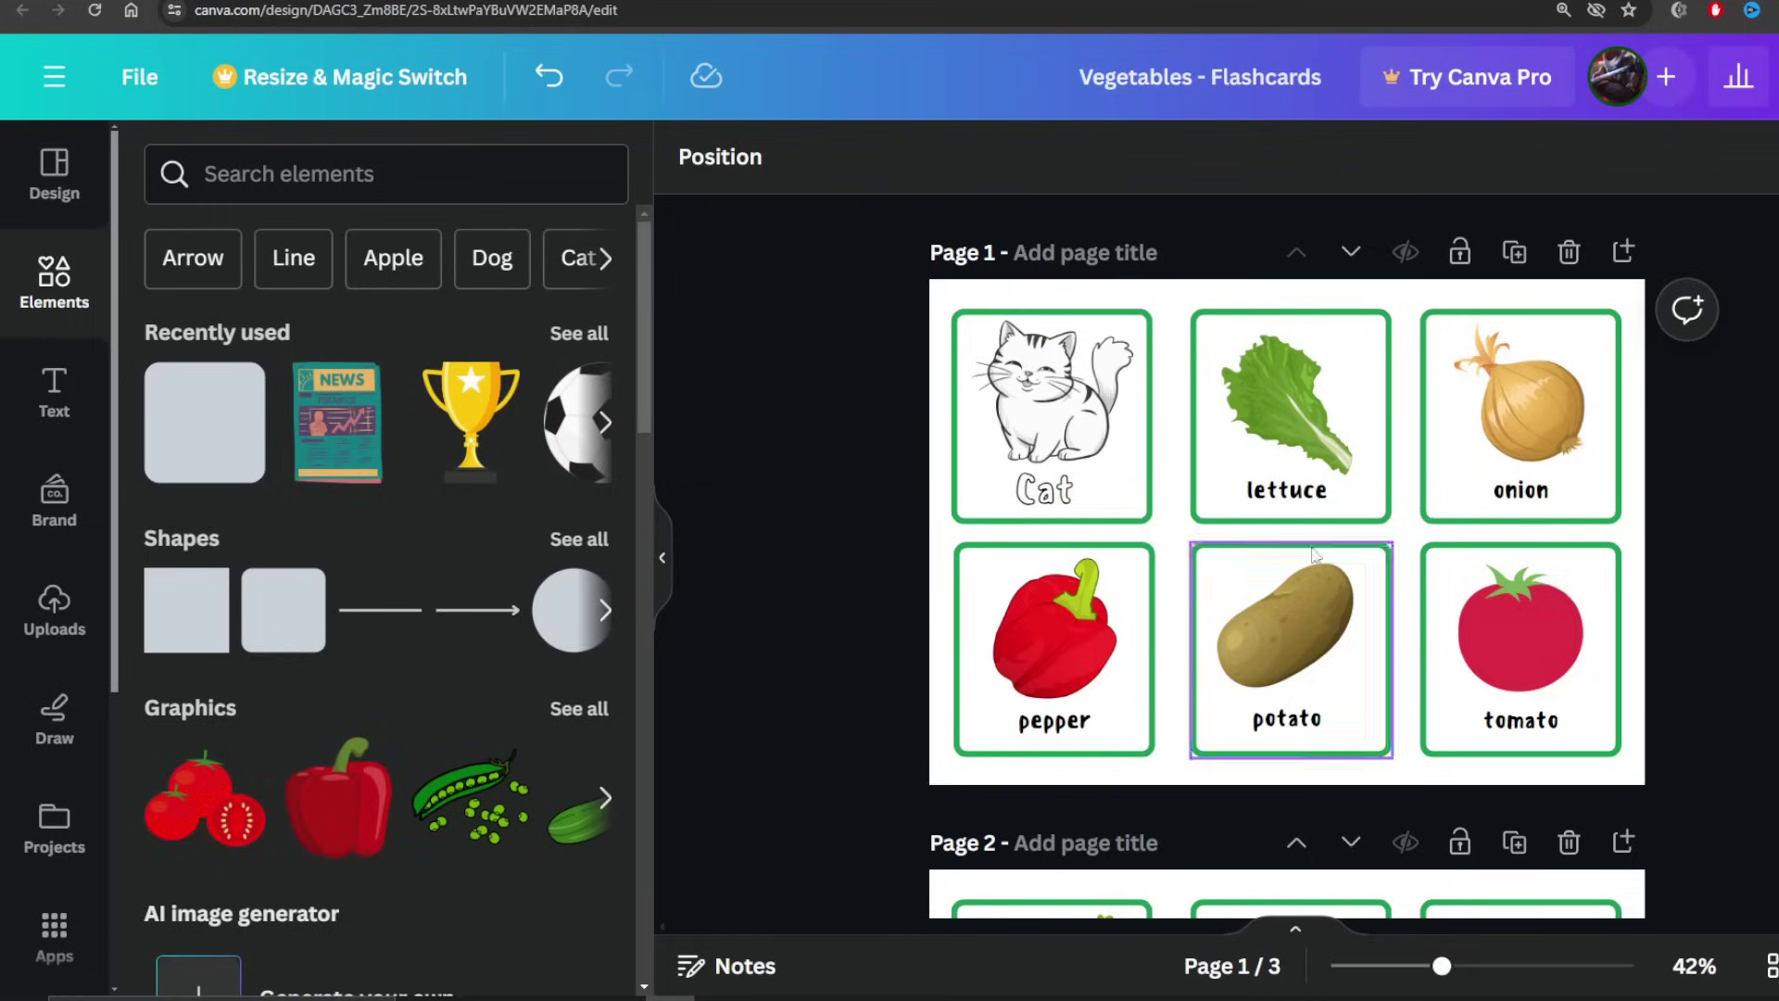
left_click(130, 93)
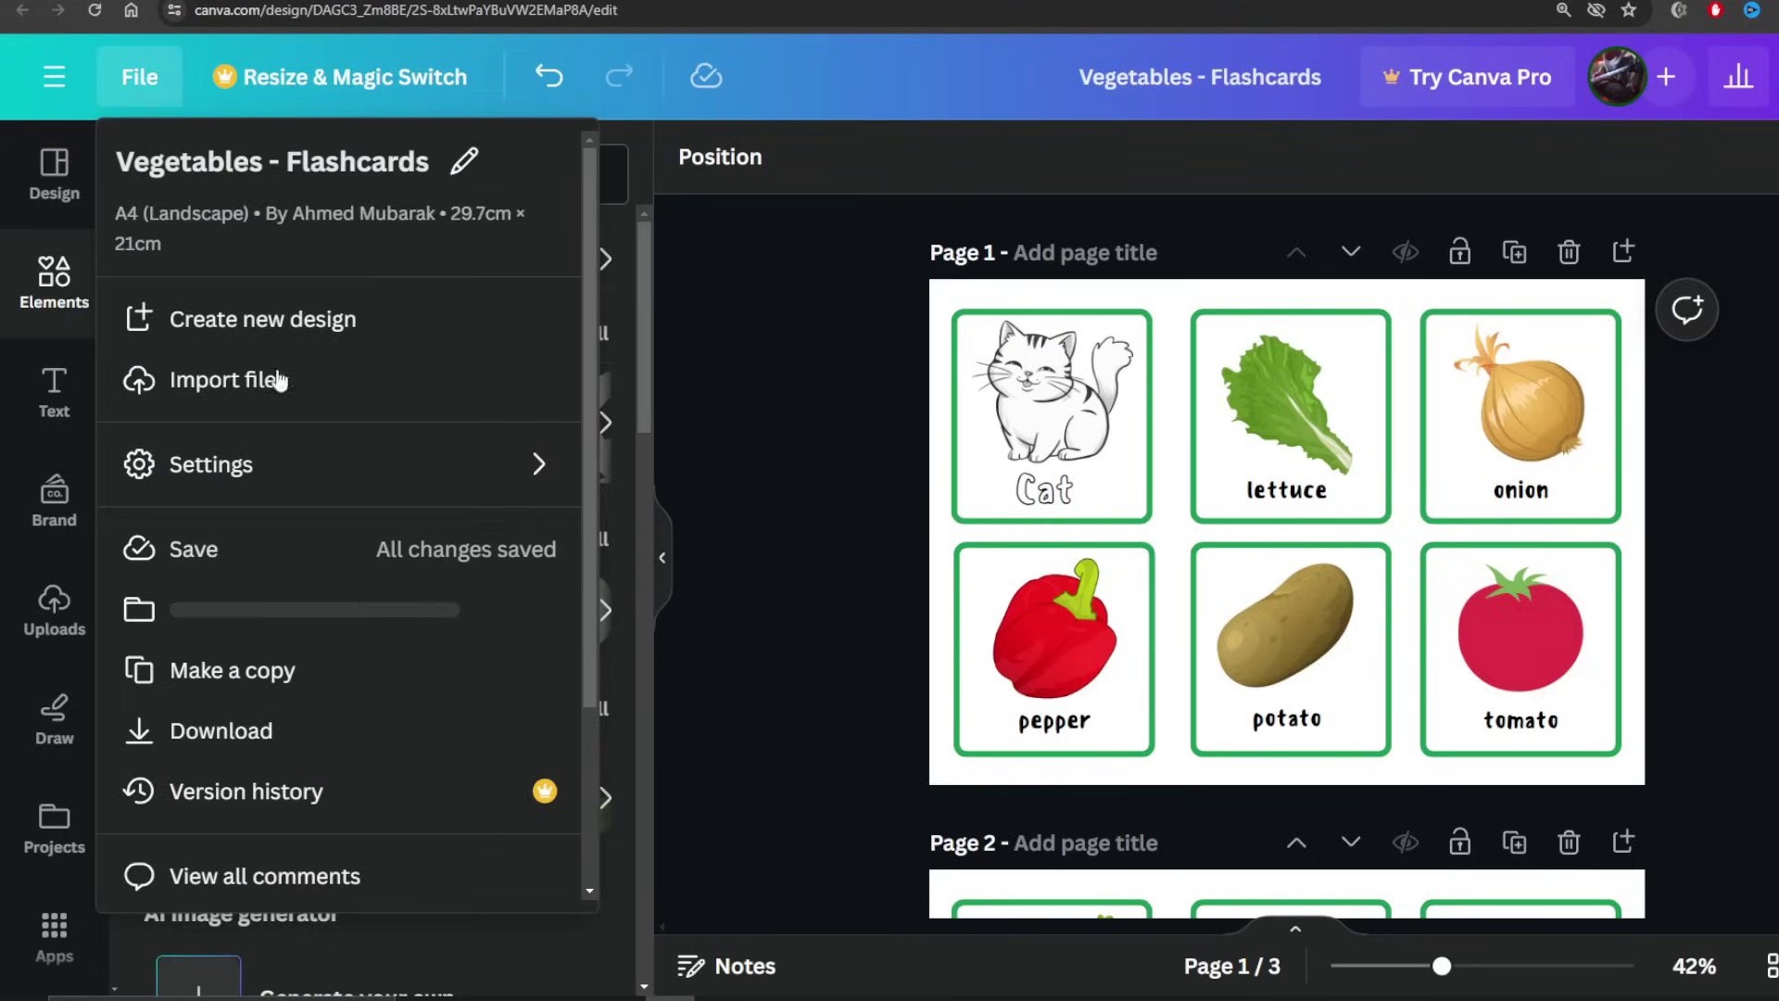
left_click(349, 733)
left_click(1499, 293)
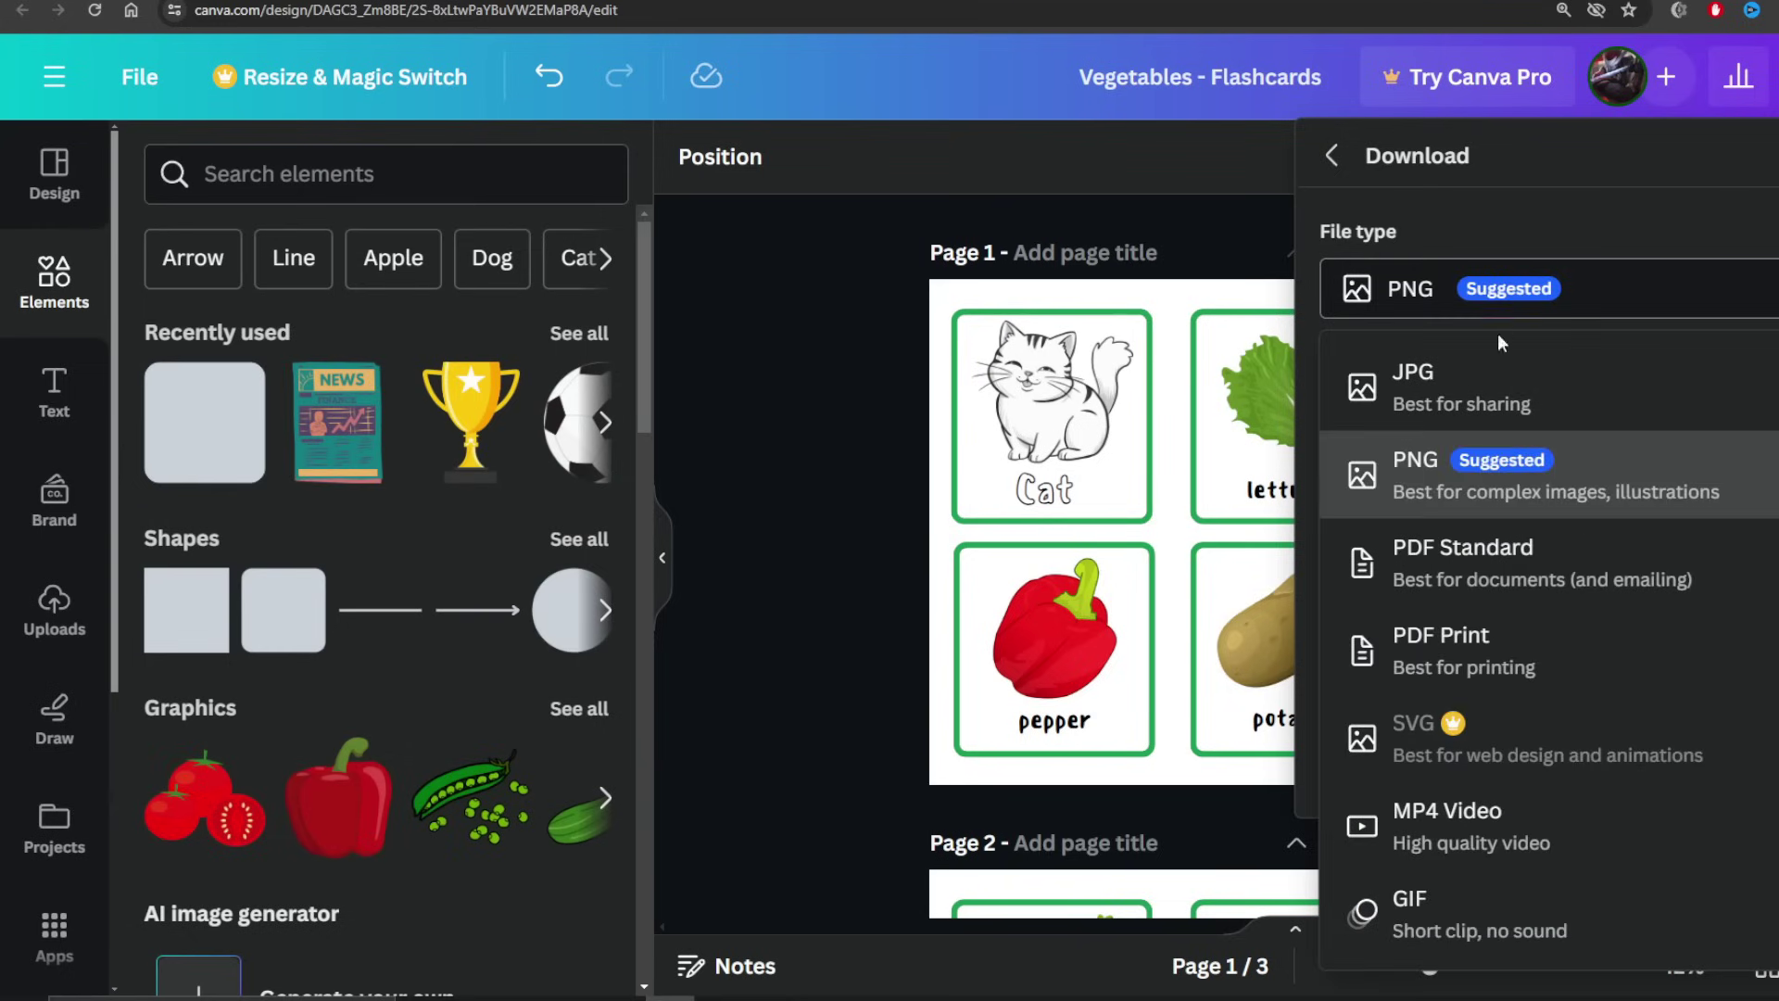
left_click(1437, 674)
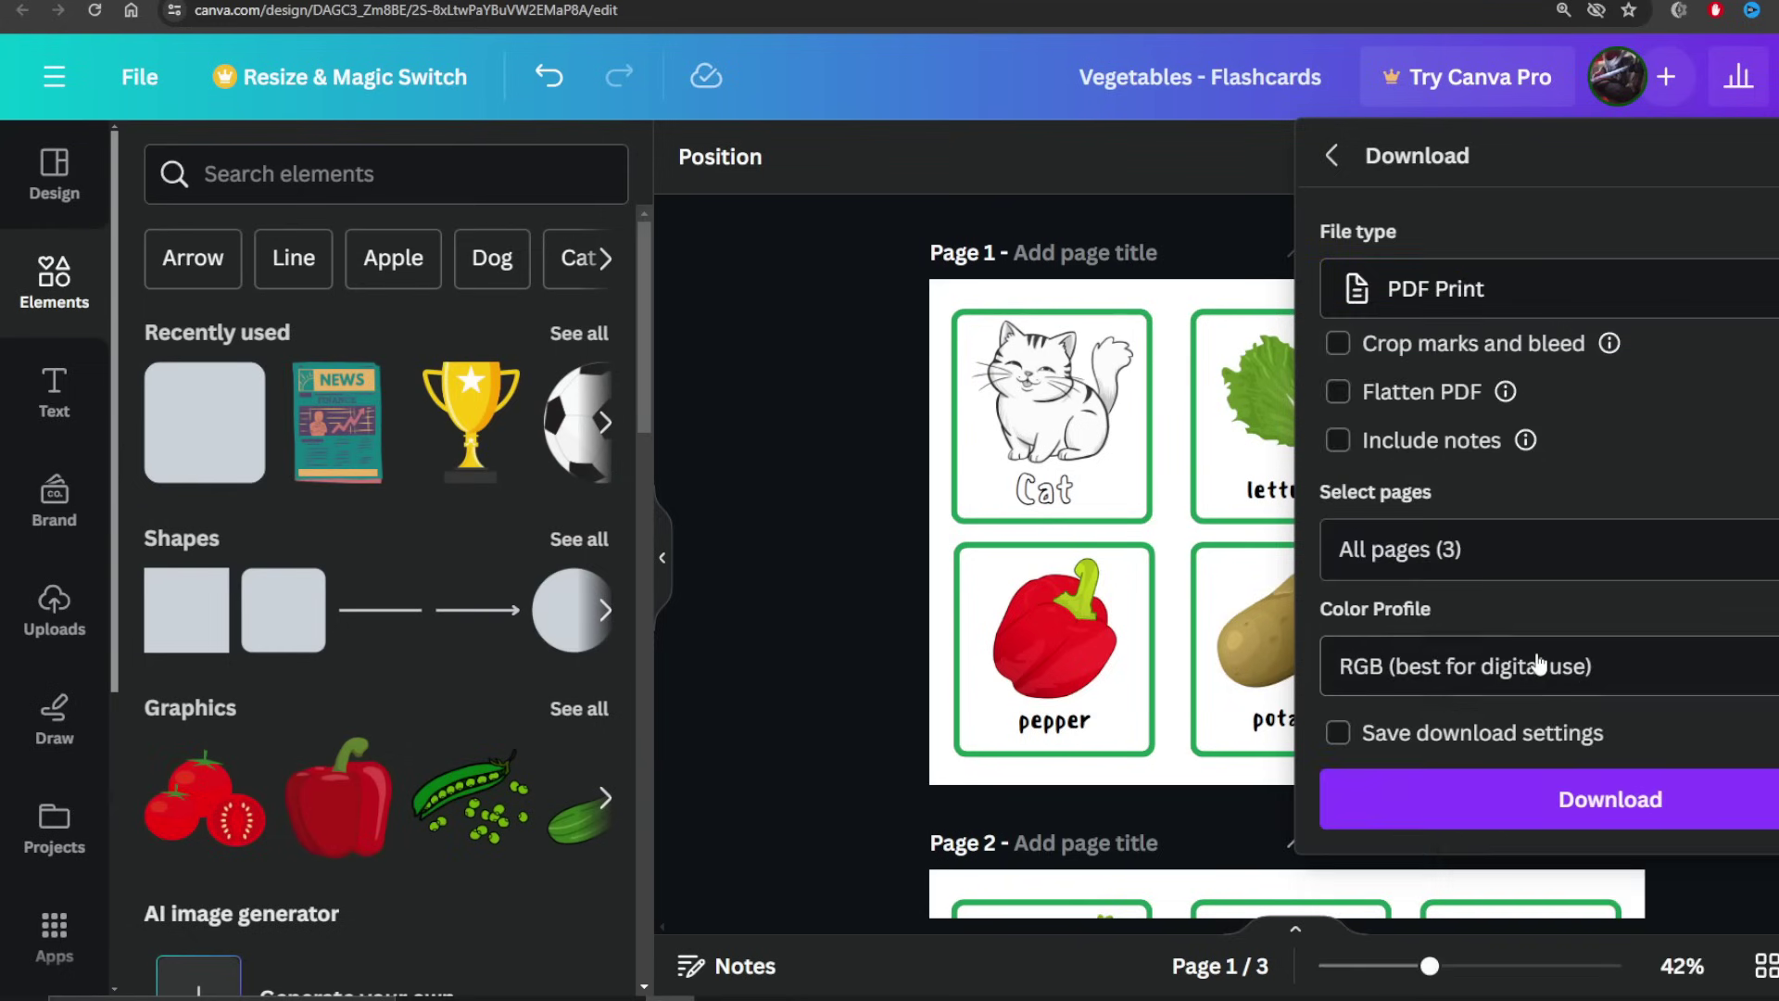
left_click(1559, 808)
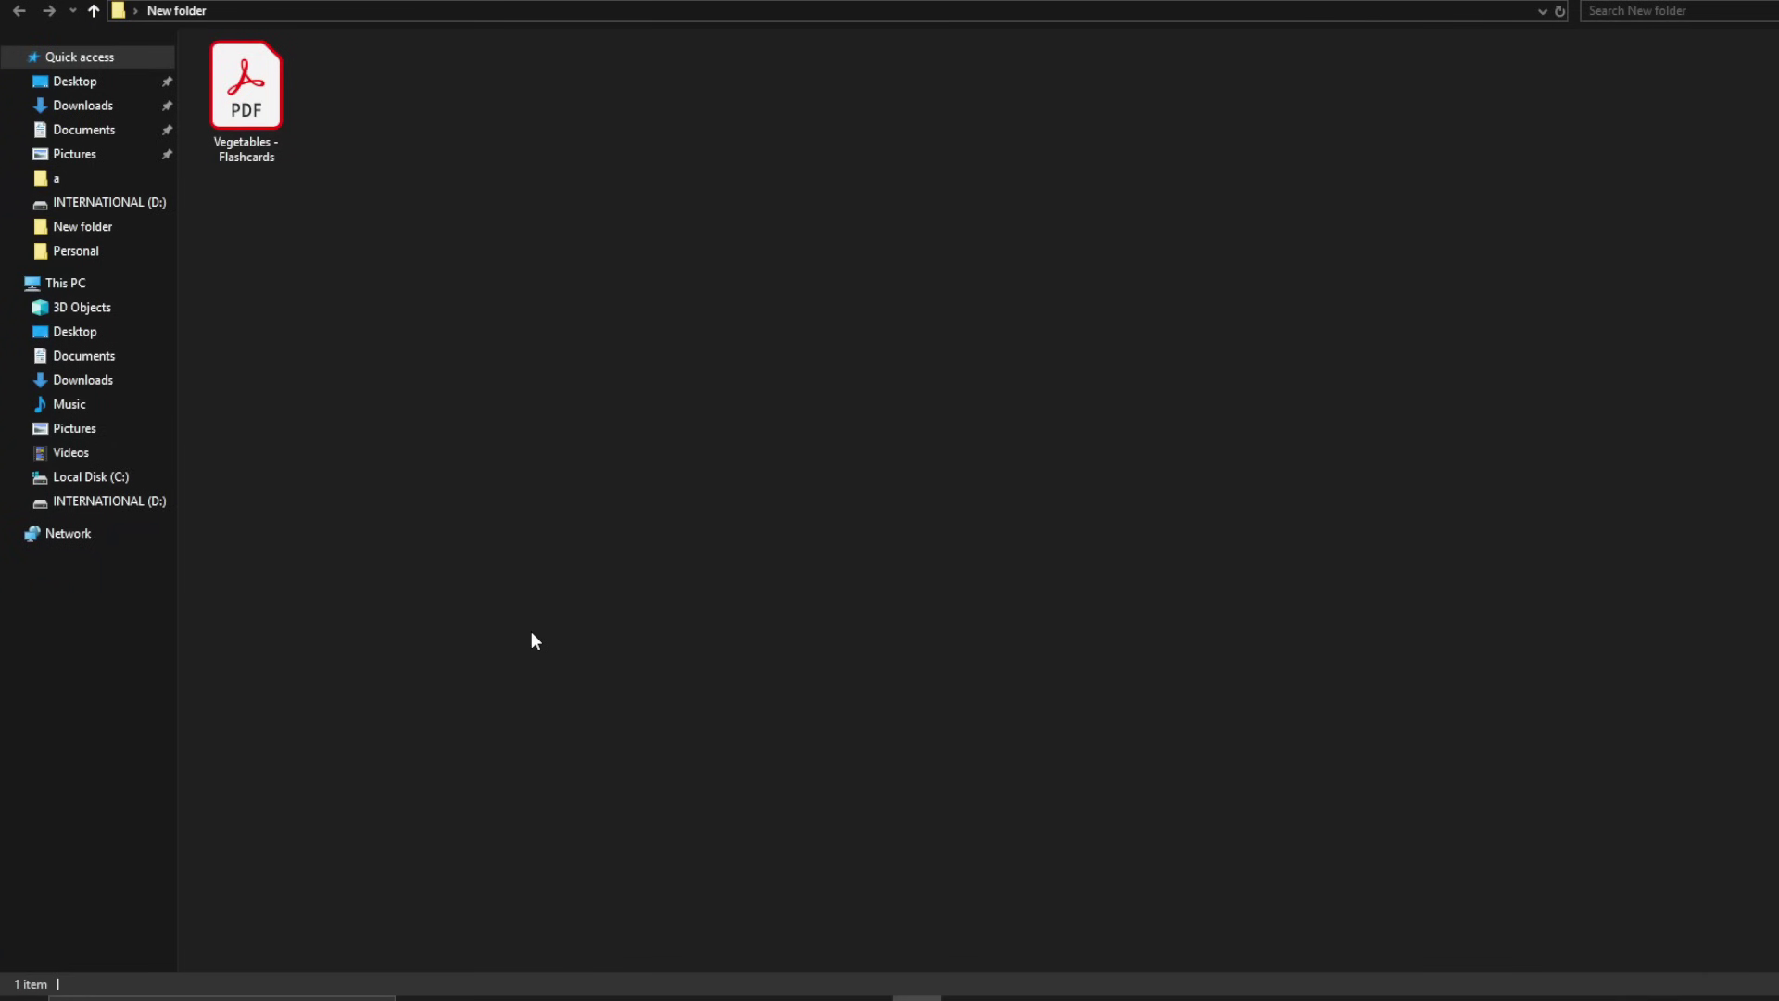
- Open the downloaded Vegetables - Flashcards PDF to check it, and return to the Canva design with the download notice dismissed
left_click(250, 120)
double_click(250, 119)
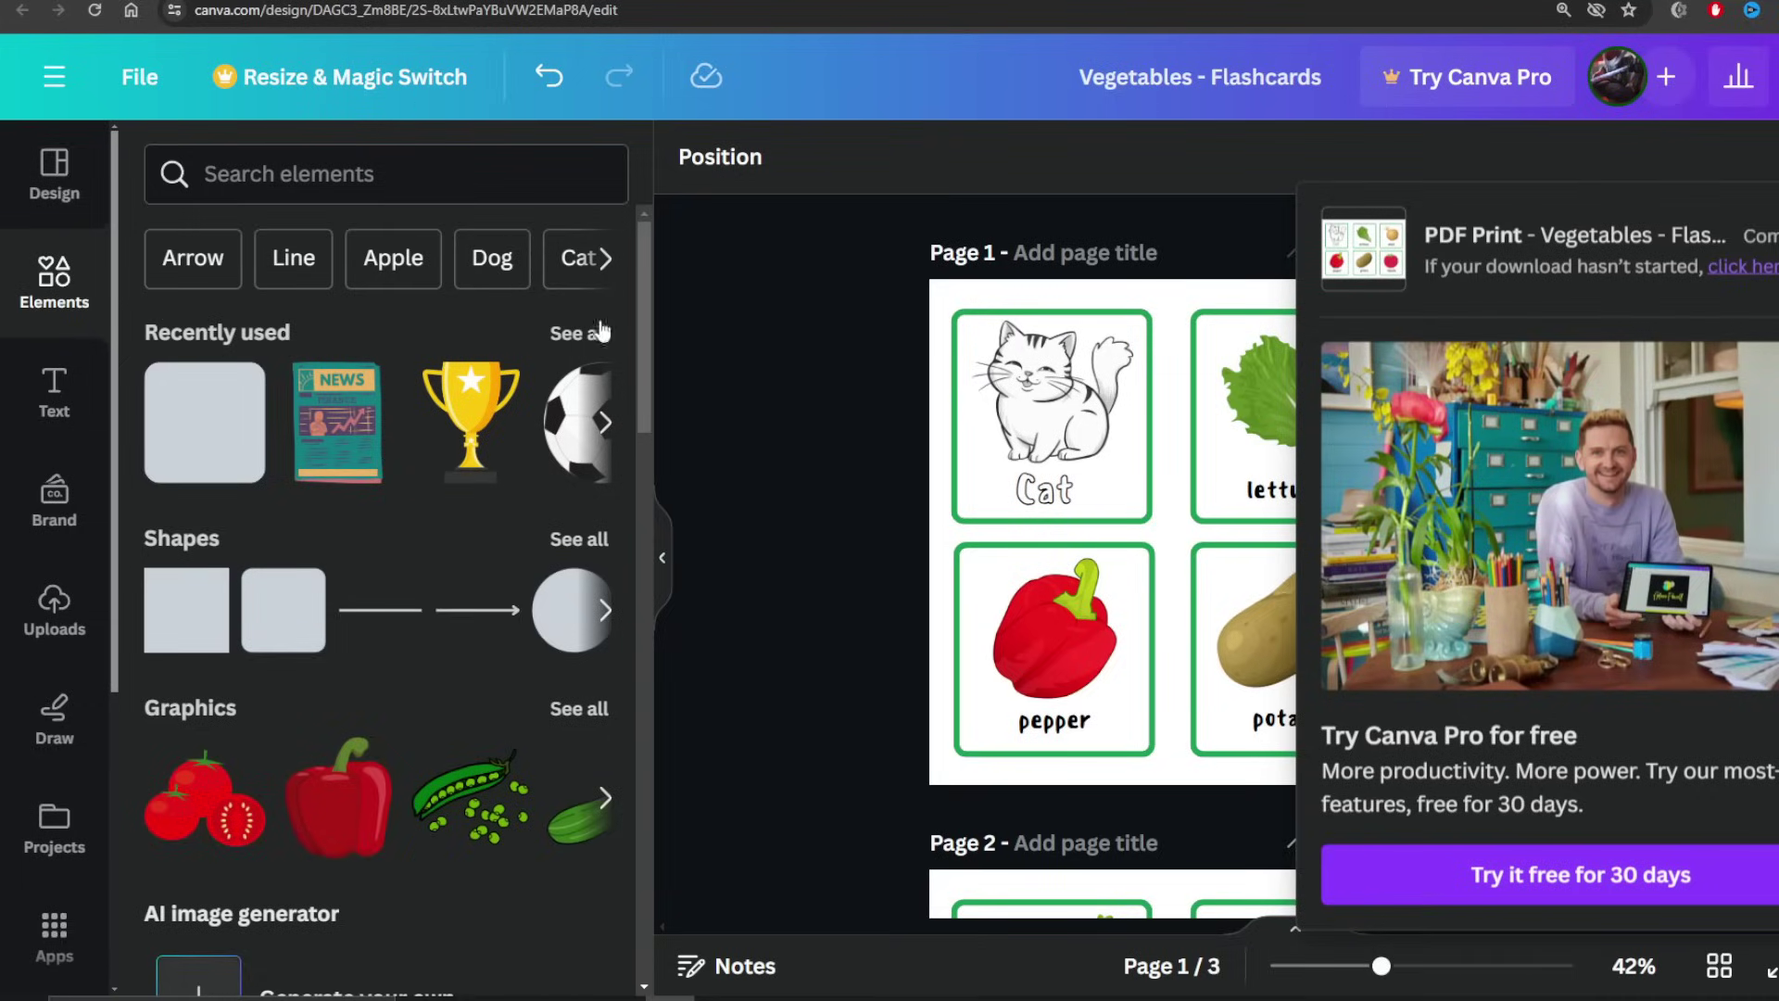
left_click(753, 348)
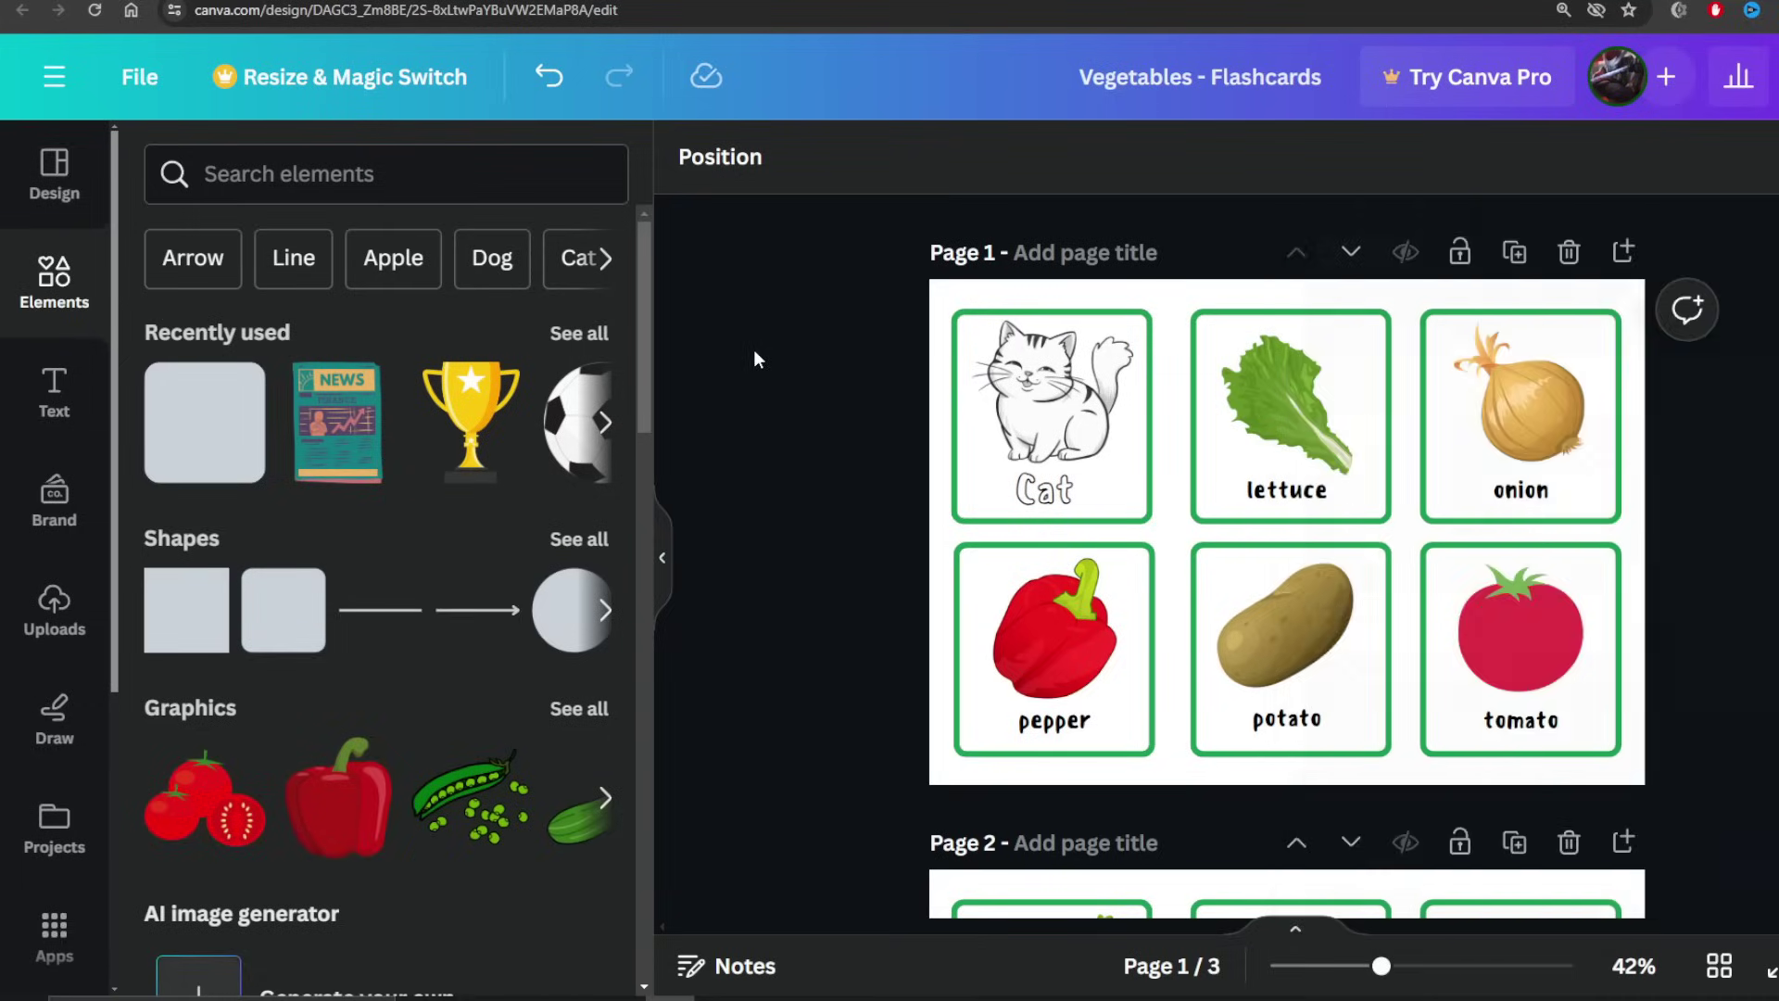
- Search the elements for "tomato", limit the results to graphics, and add the line drawing of a whole and a halved tomato
left_click(322, 163)
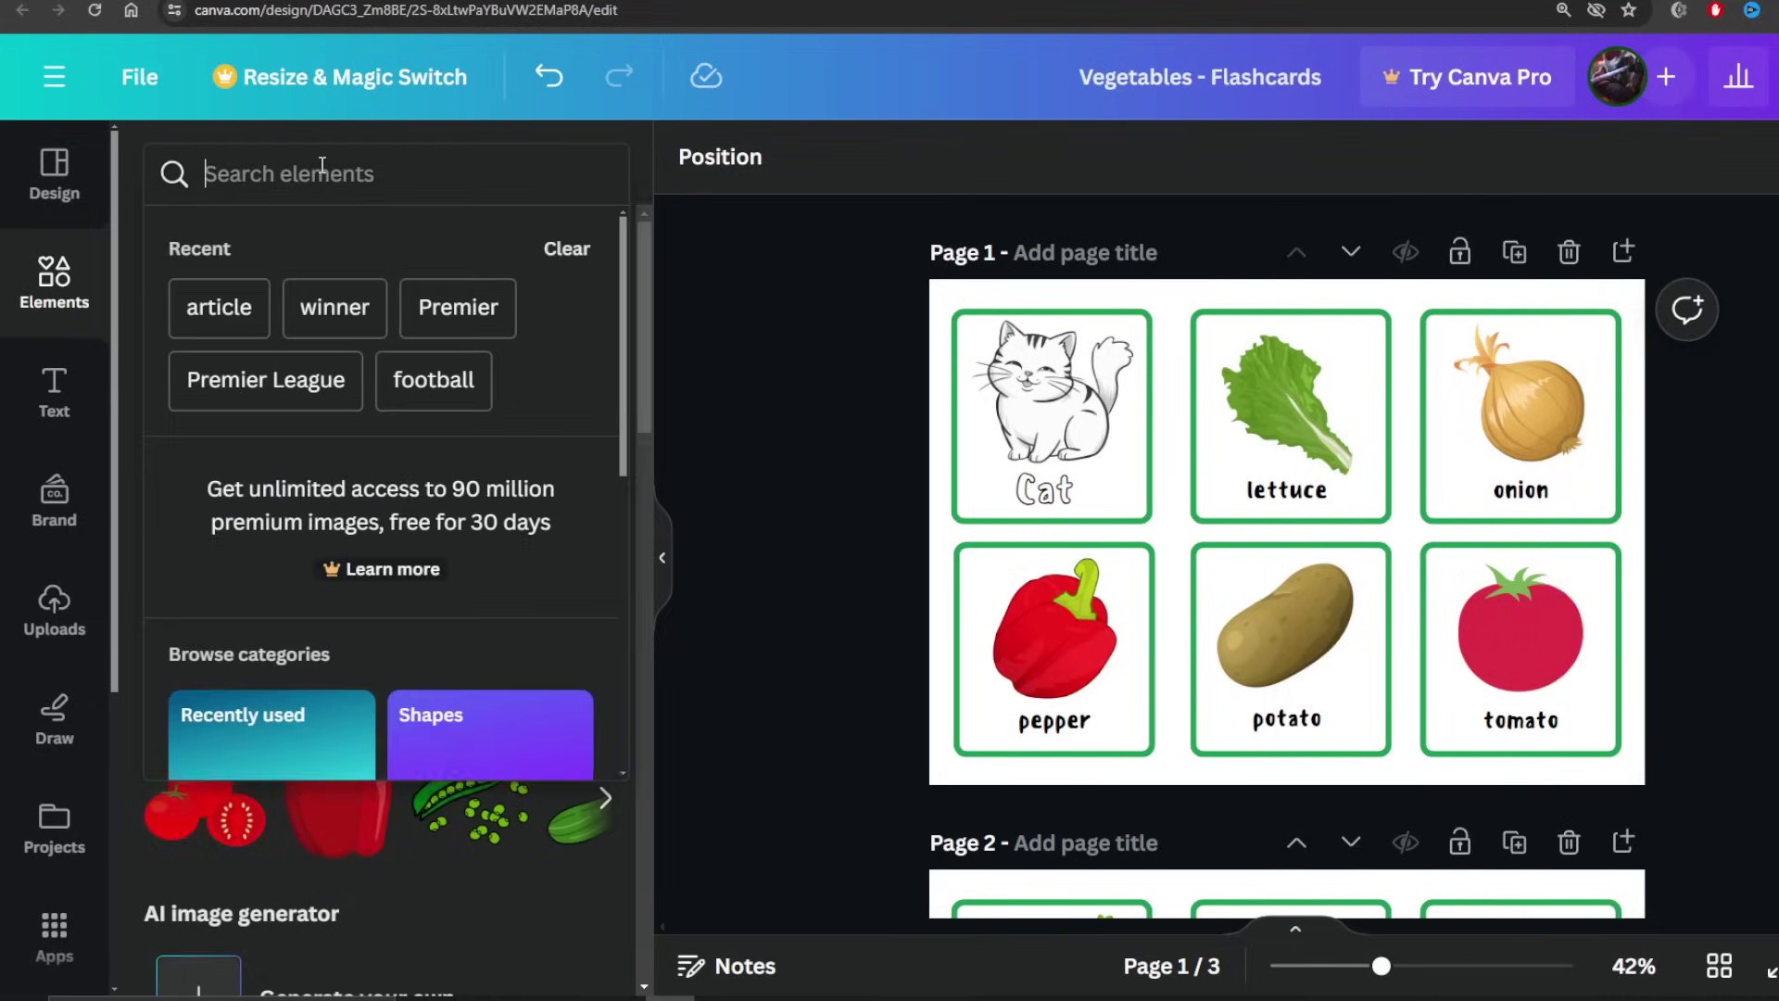
type("tomato")
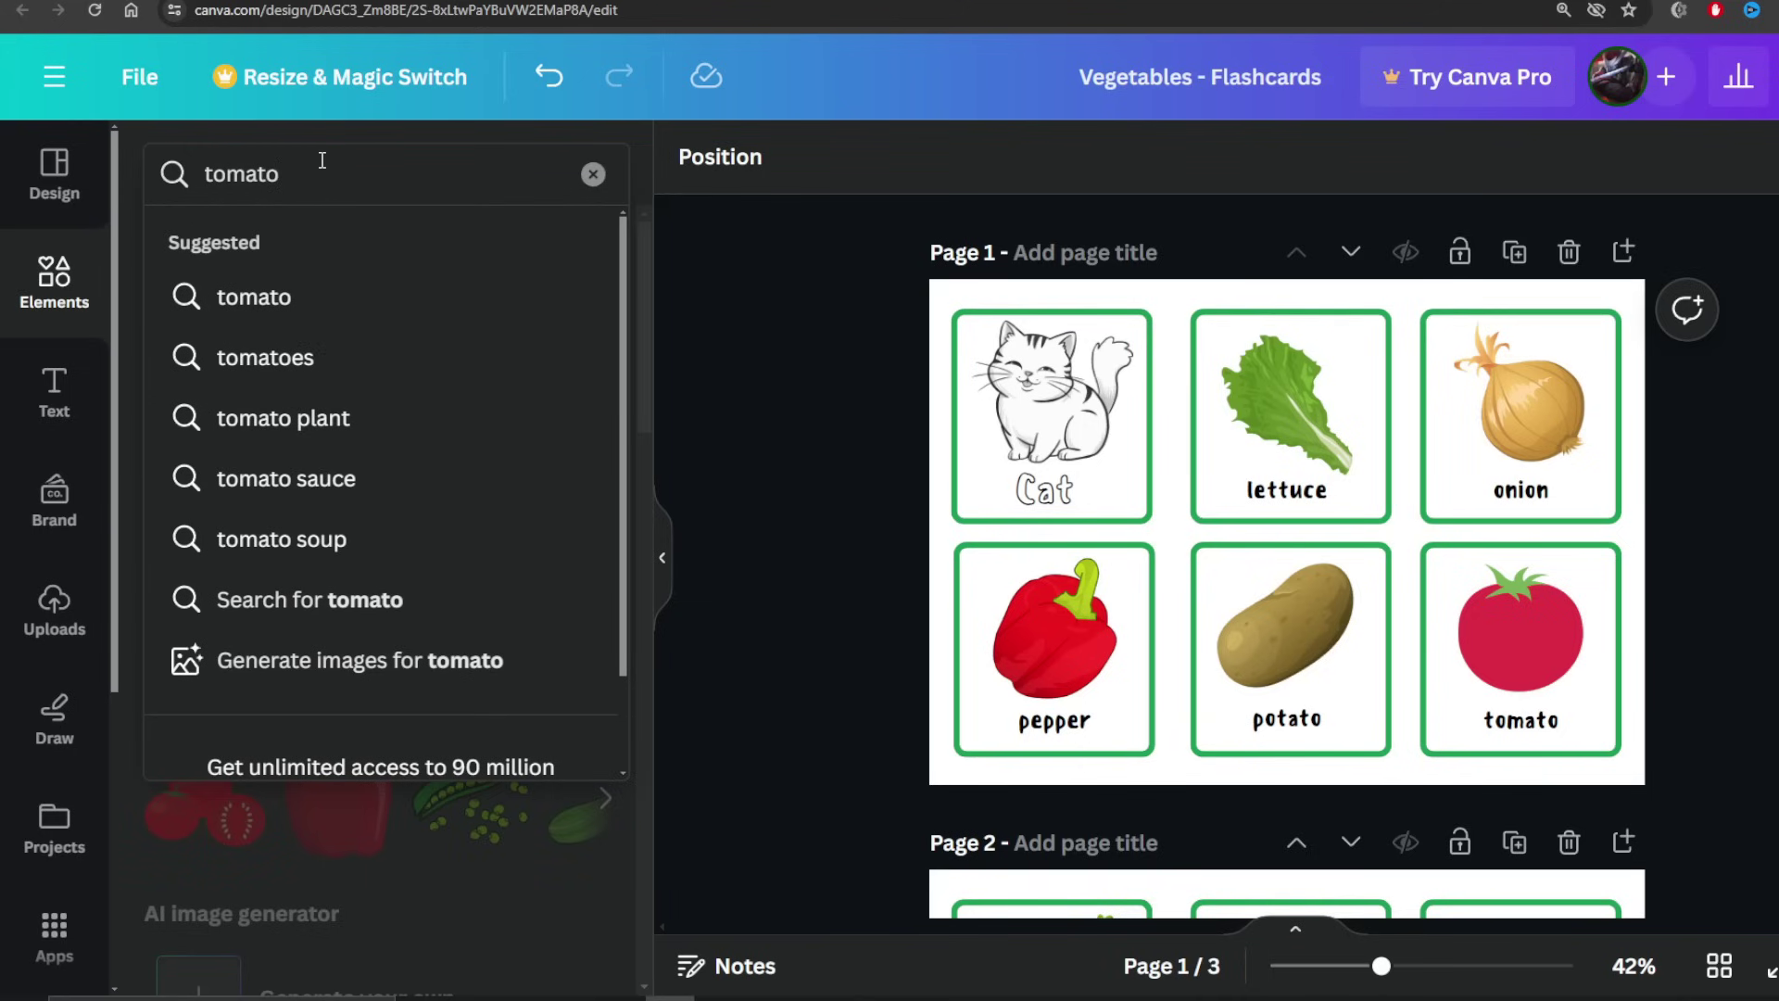
key("Return")
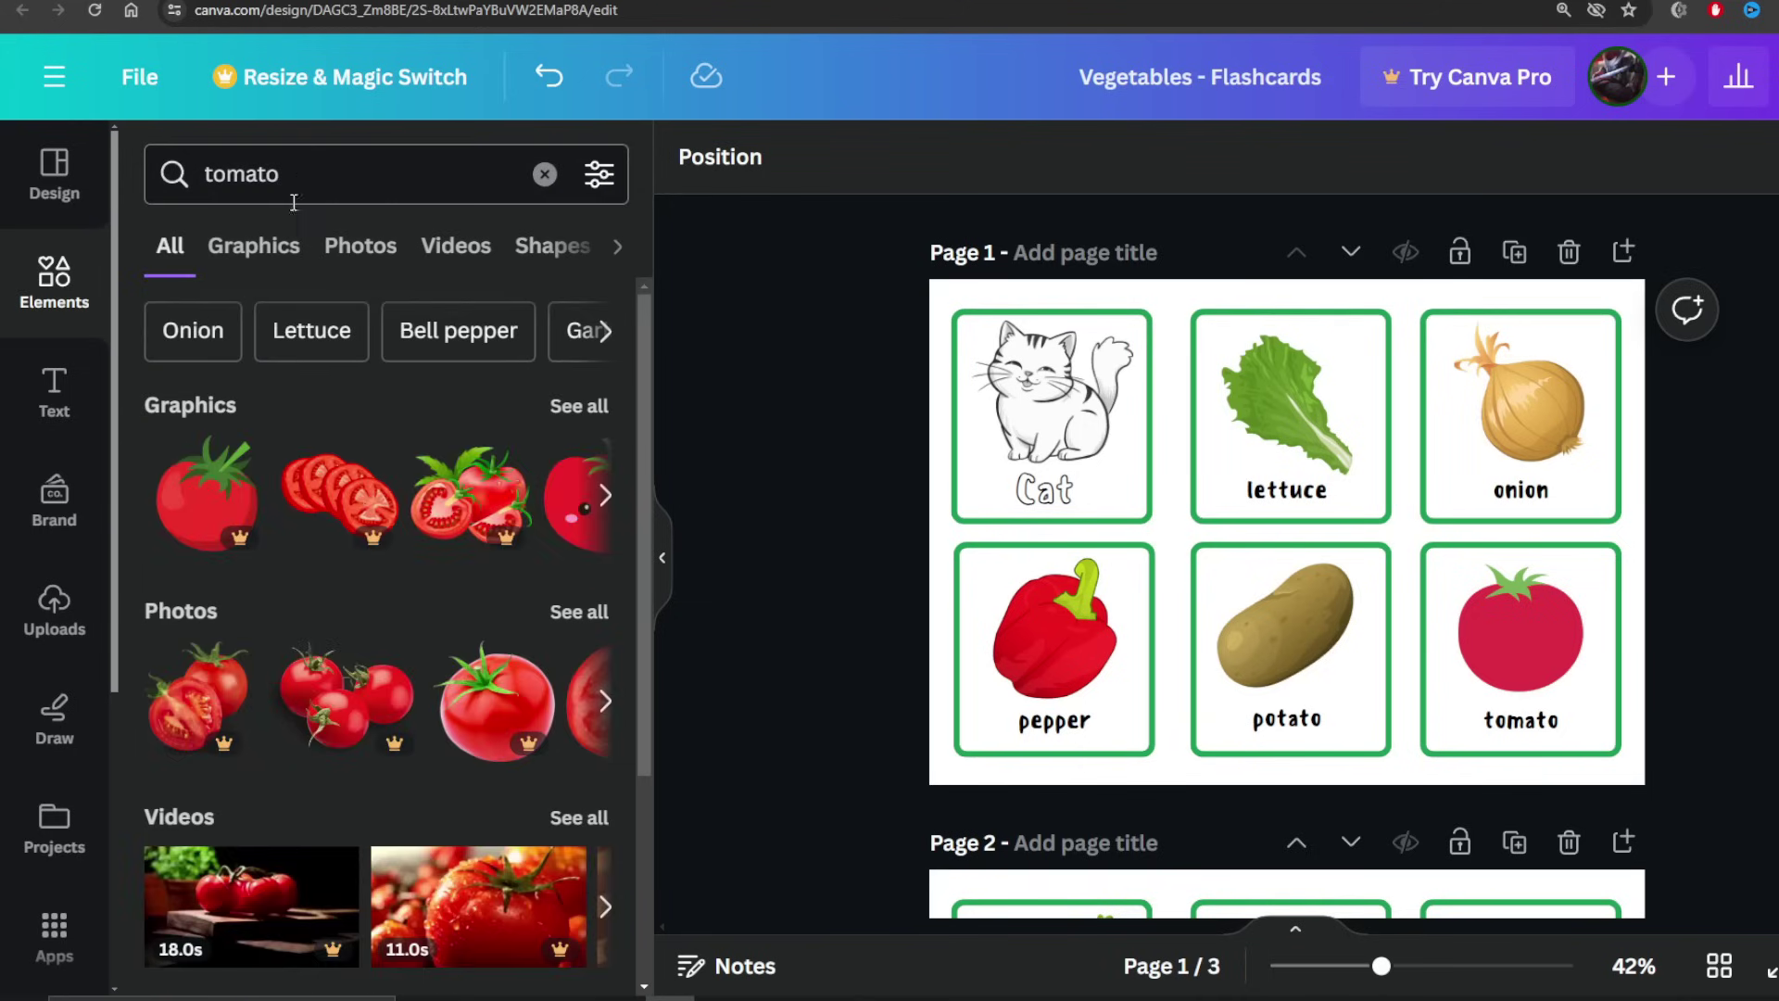
left_click(288, 247)
scroll(380, 501, "down", 3)
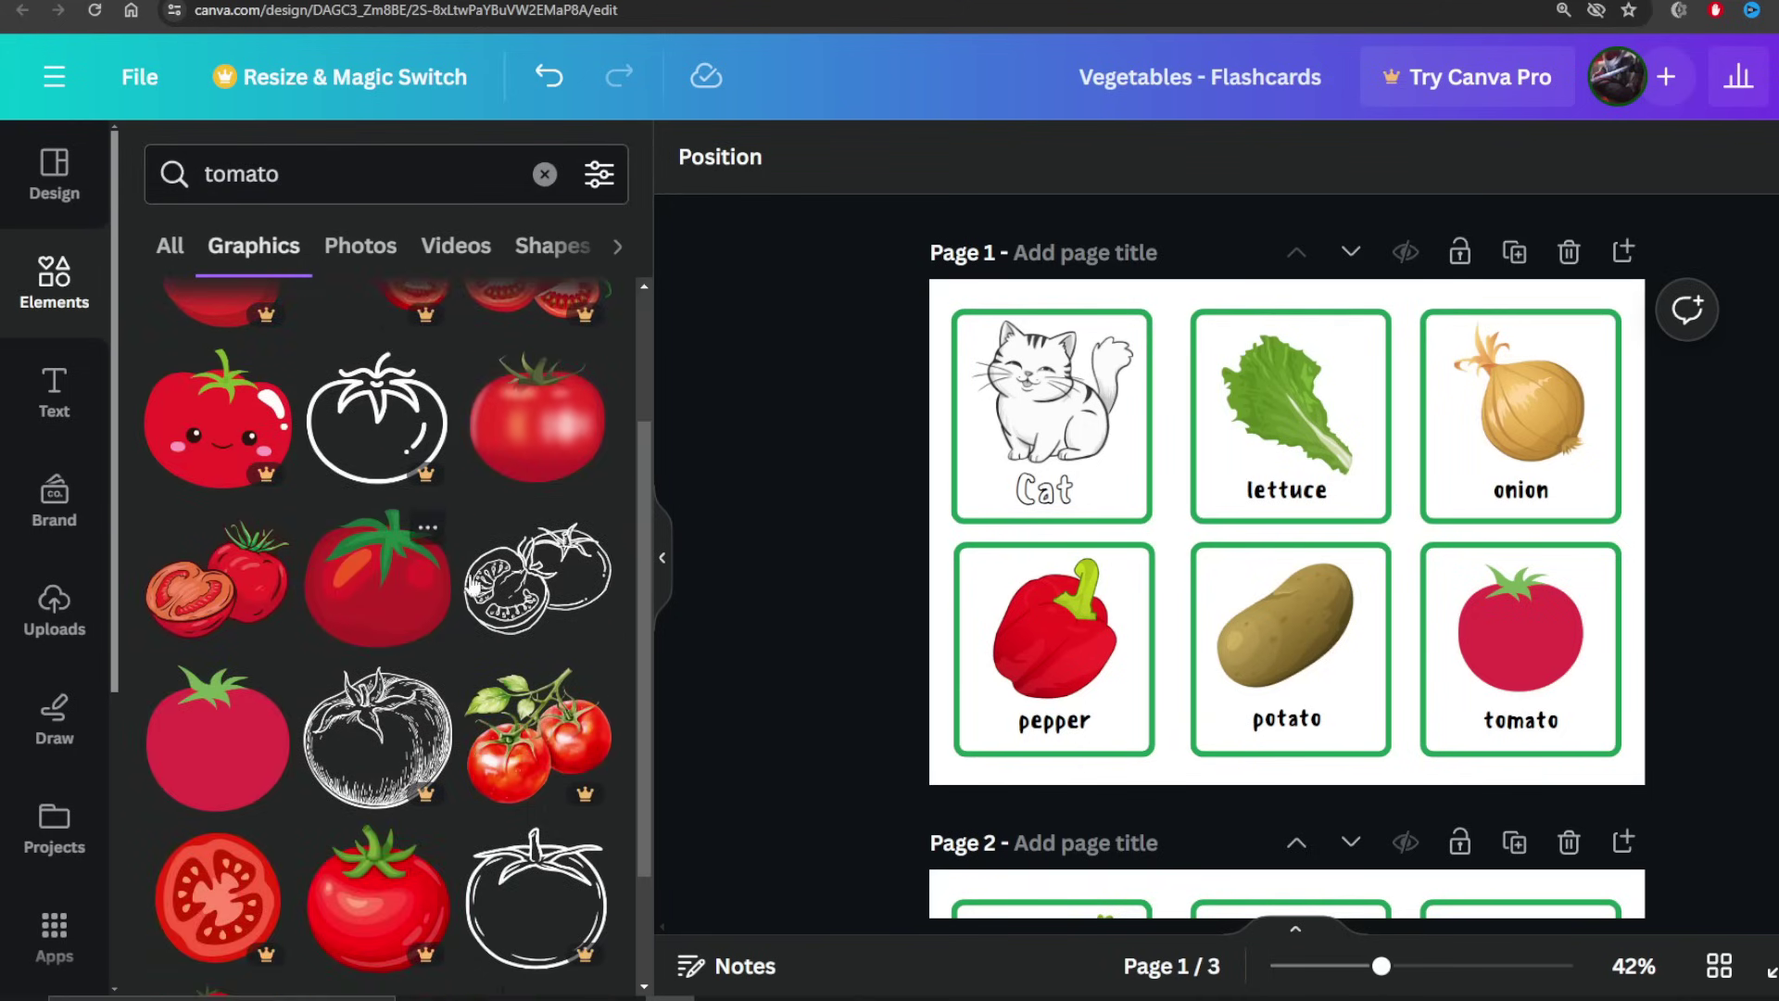
left_click(538, 579)
- Delete the red pepper picture from its card and fit the resized tomato line drawing in its place above the caption
left_click_drag(1195, 556, 1075, 662)
left_click(1003, 684)
key("Delete")
left_click_drag(1211, 517, 1112, 597)
left_click_drag(1028, 736, 1047, 718)
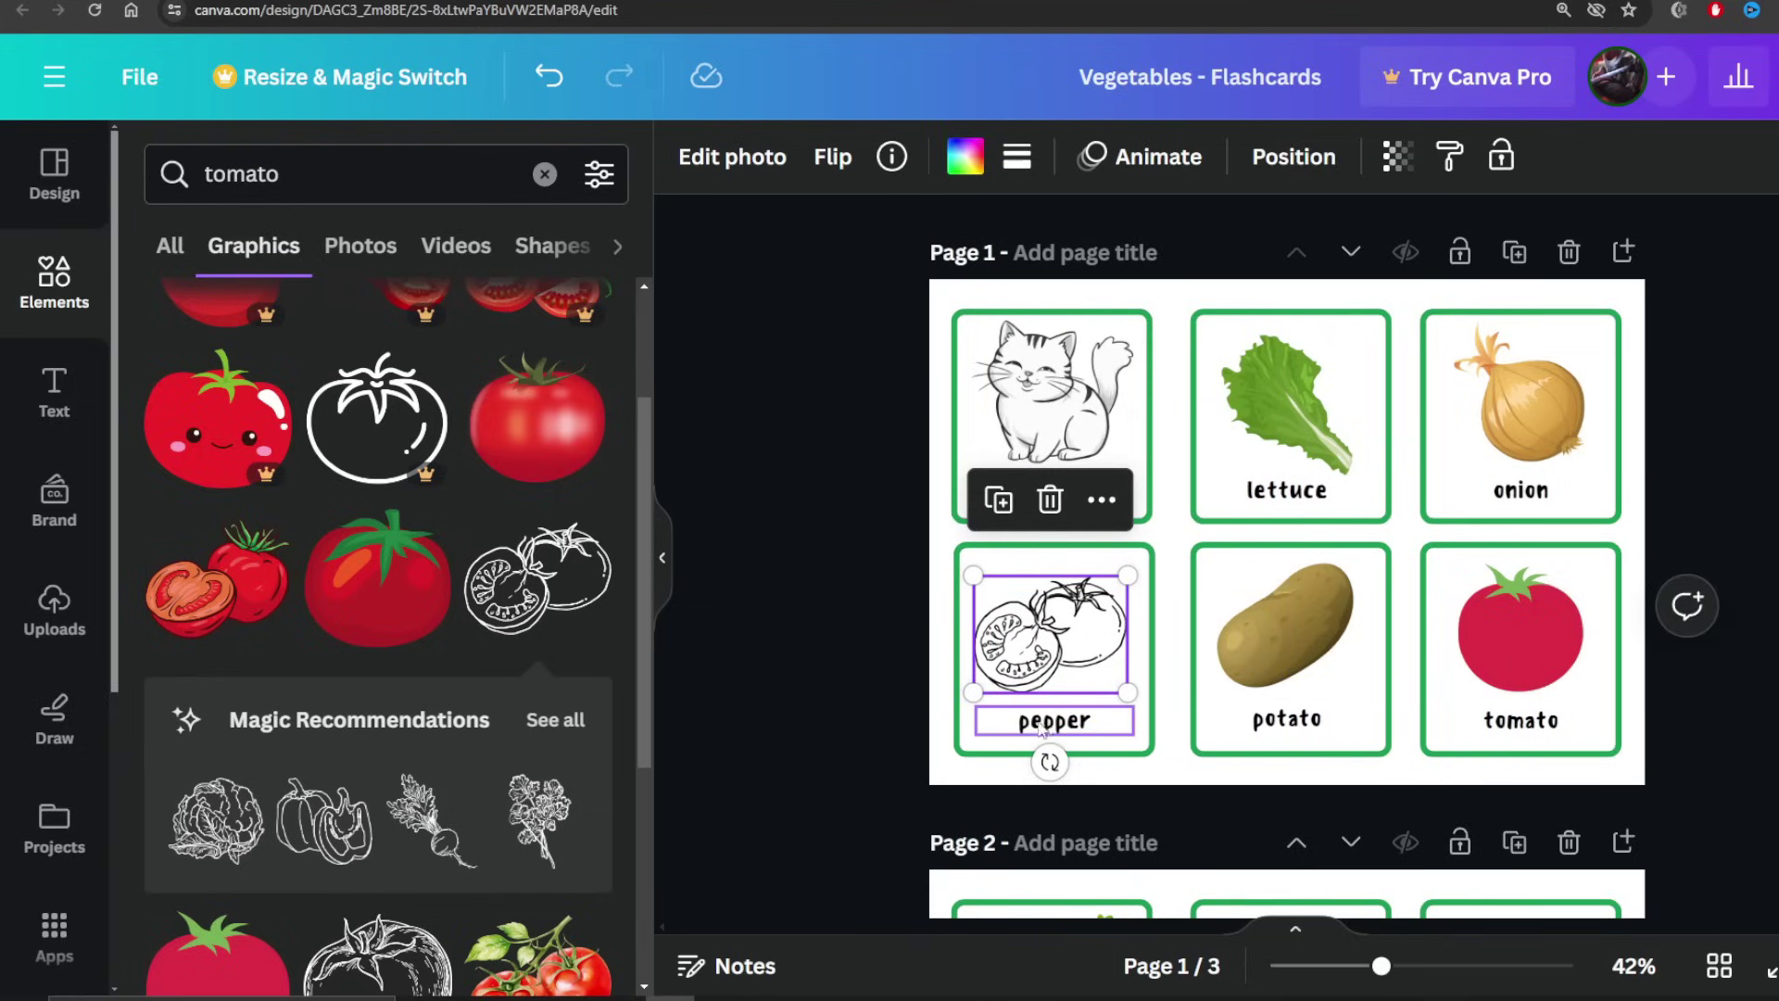
left_click(906, 694)
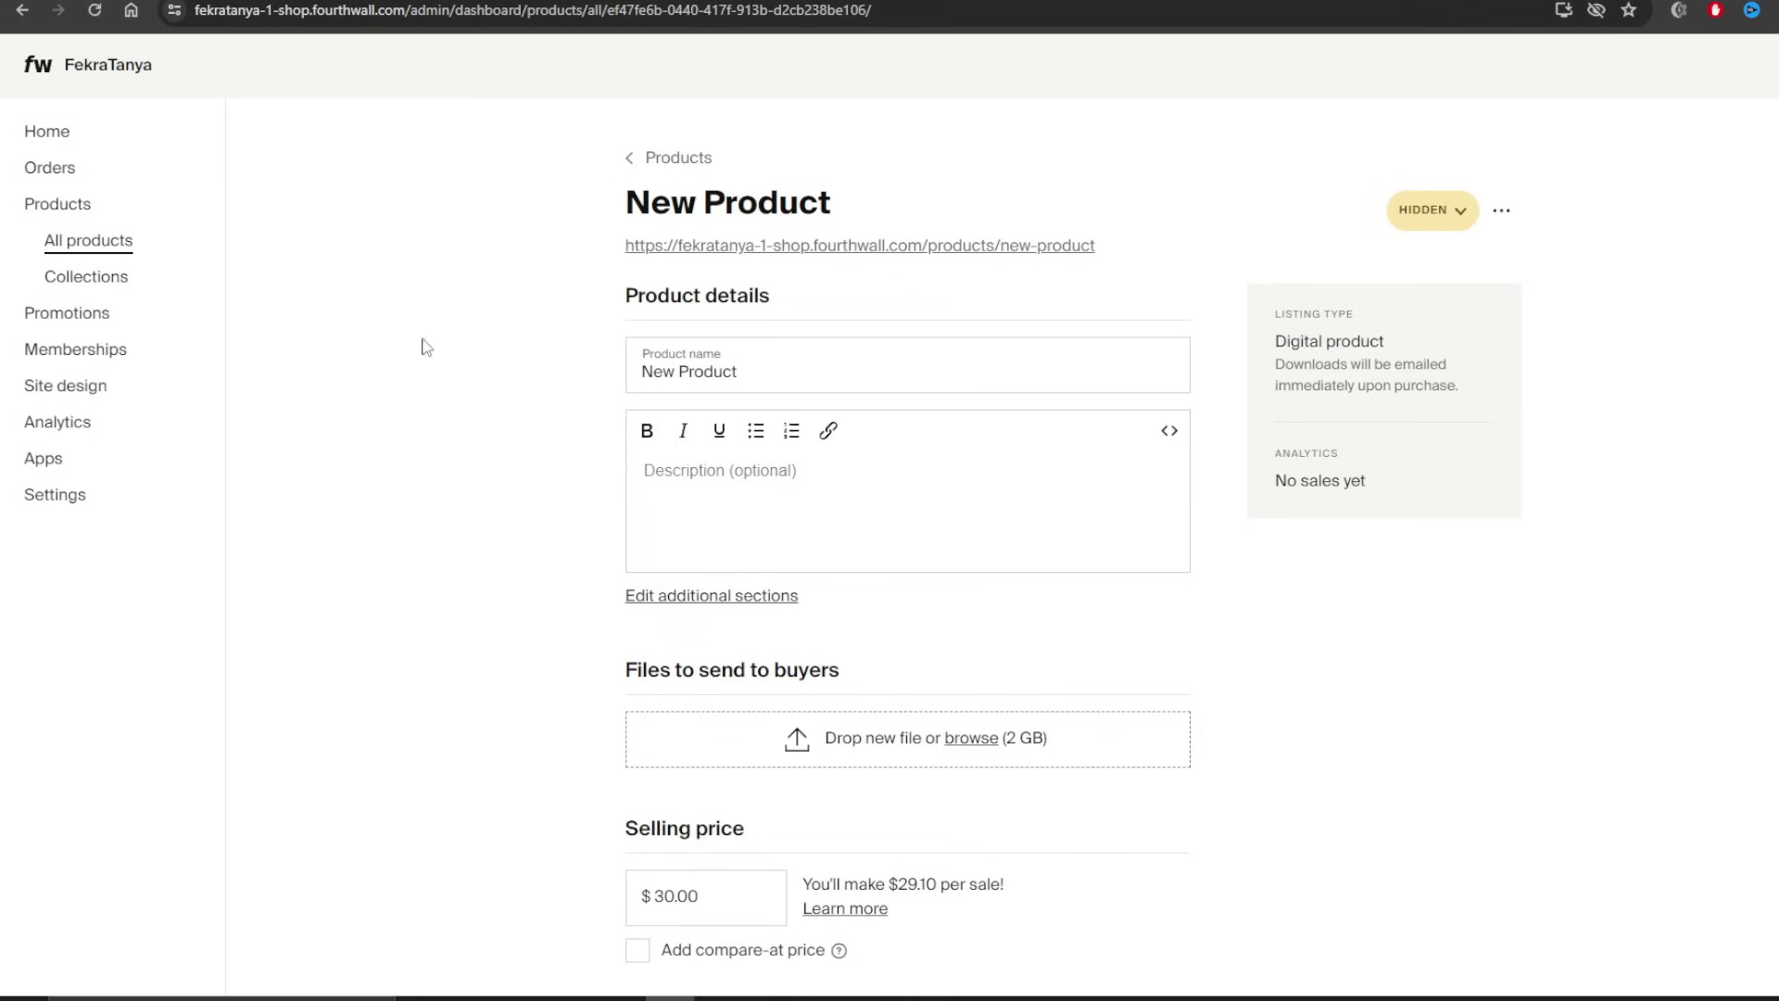
- Switch to the new product page in Fourthwall and upload Vegetables - Flashcards.pdf from New folder as the file to send to buyers
left_click(646, 380)
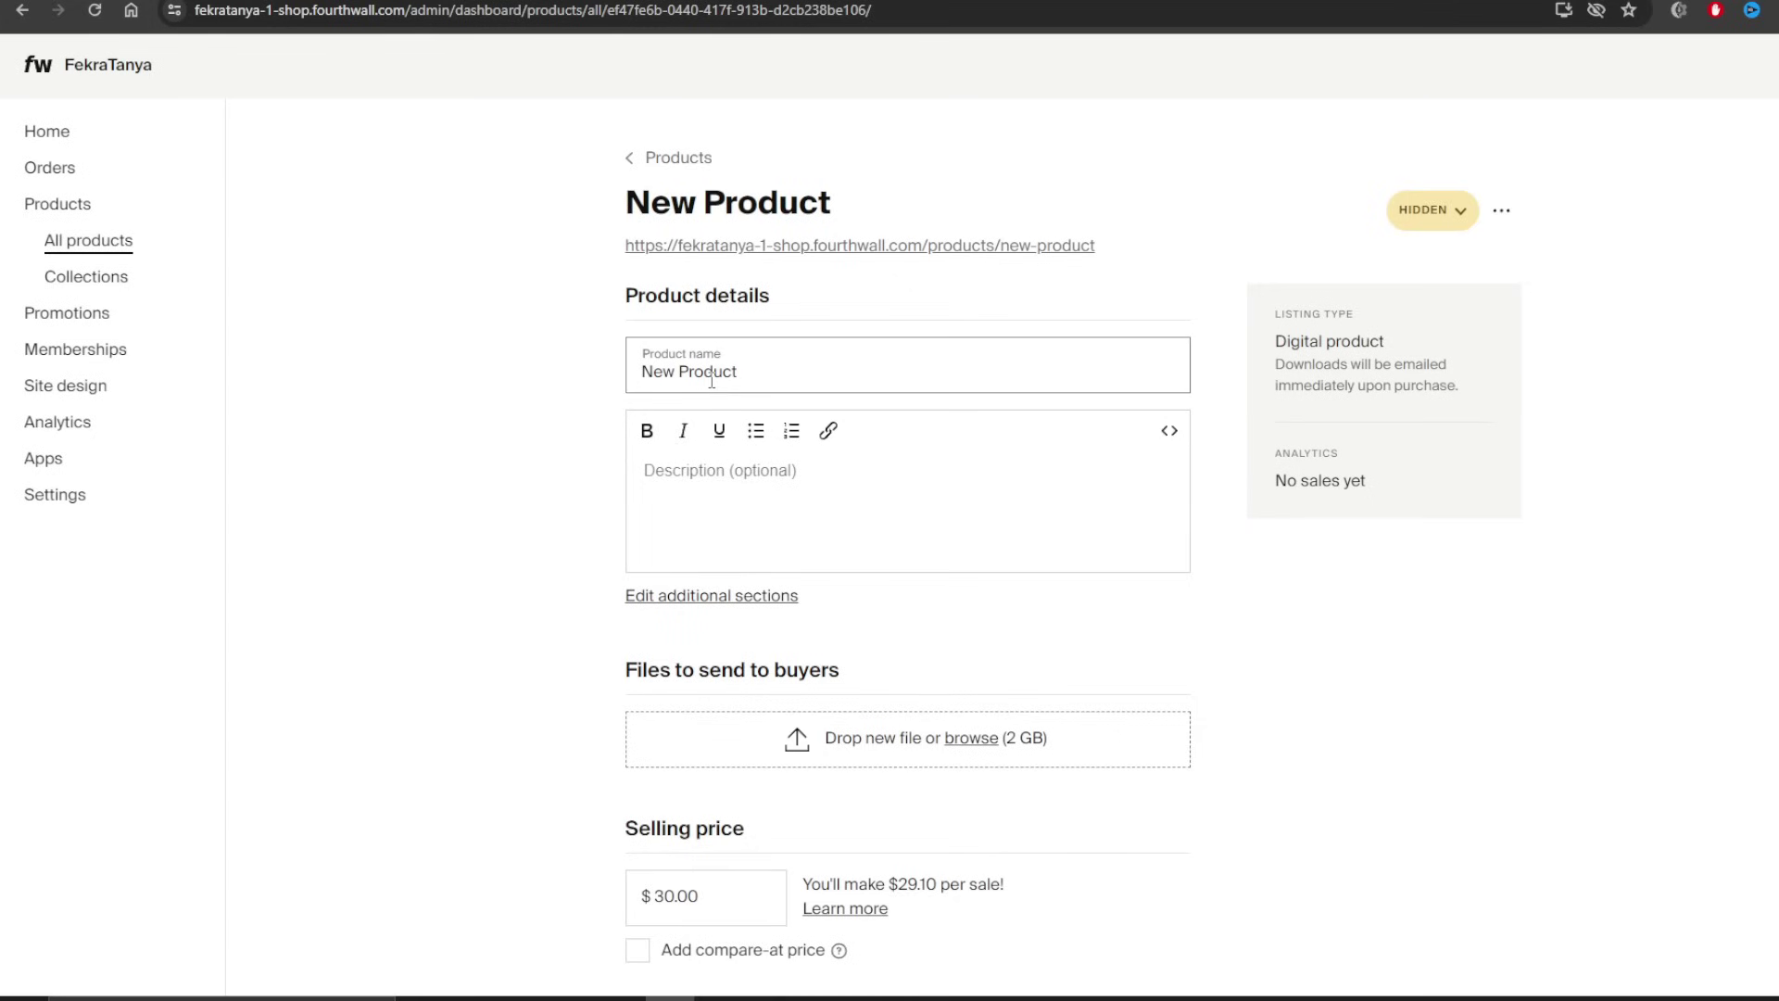
scroll(770, 469, "down", 1)
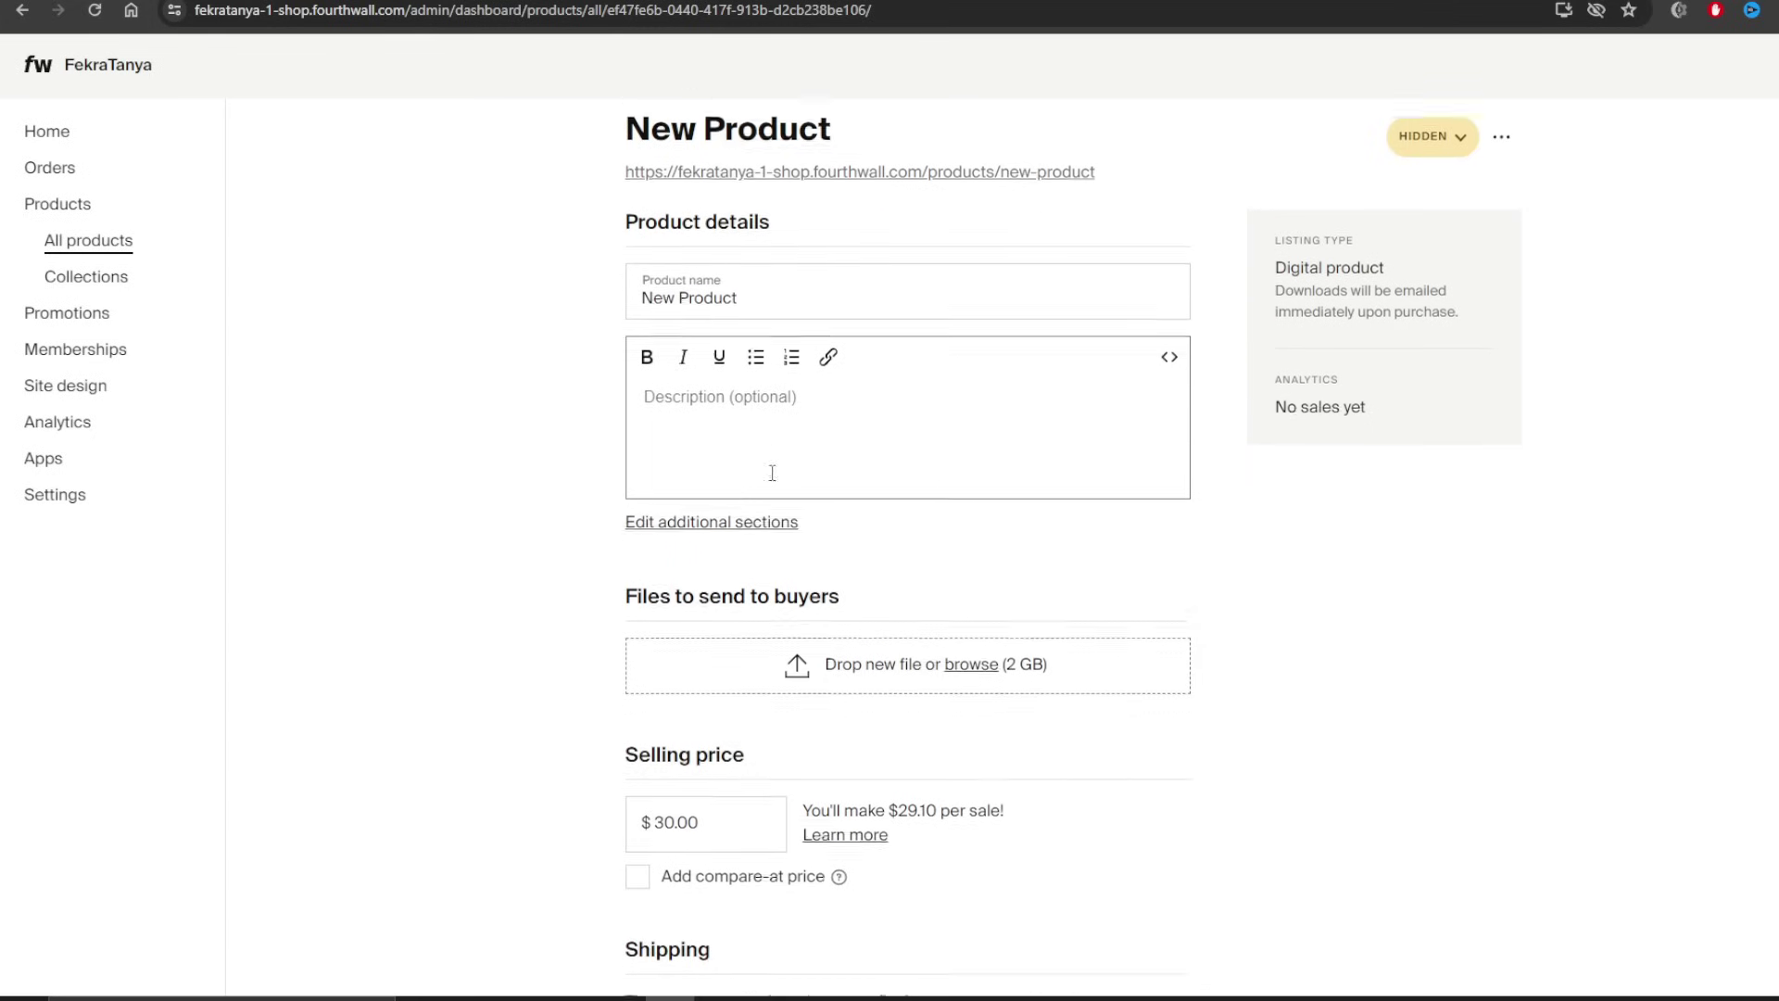
left_click(867, 641)
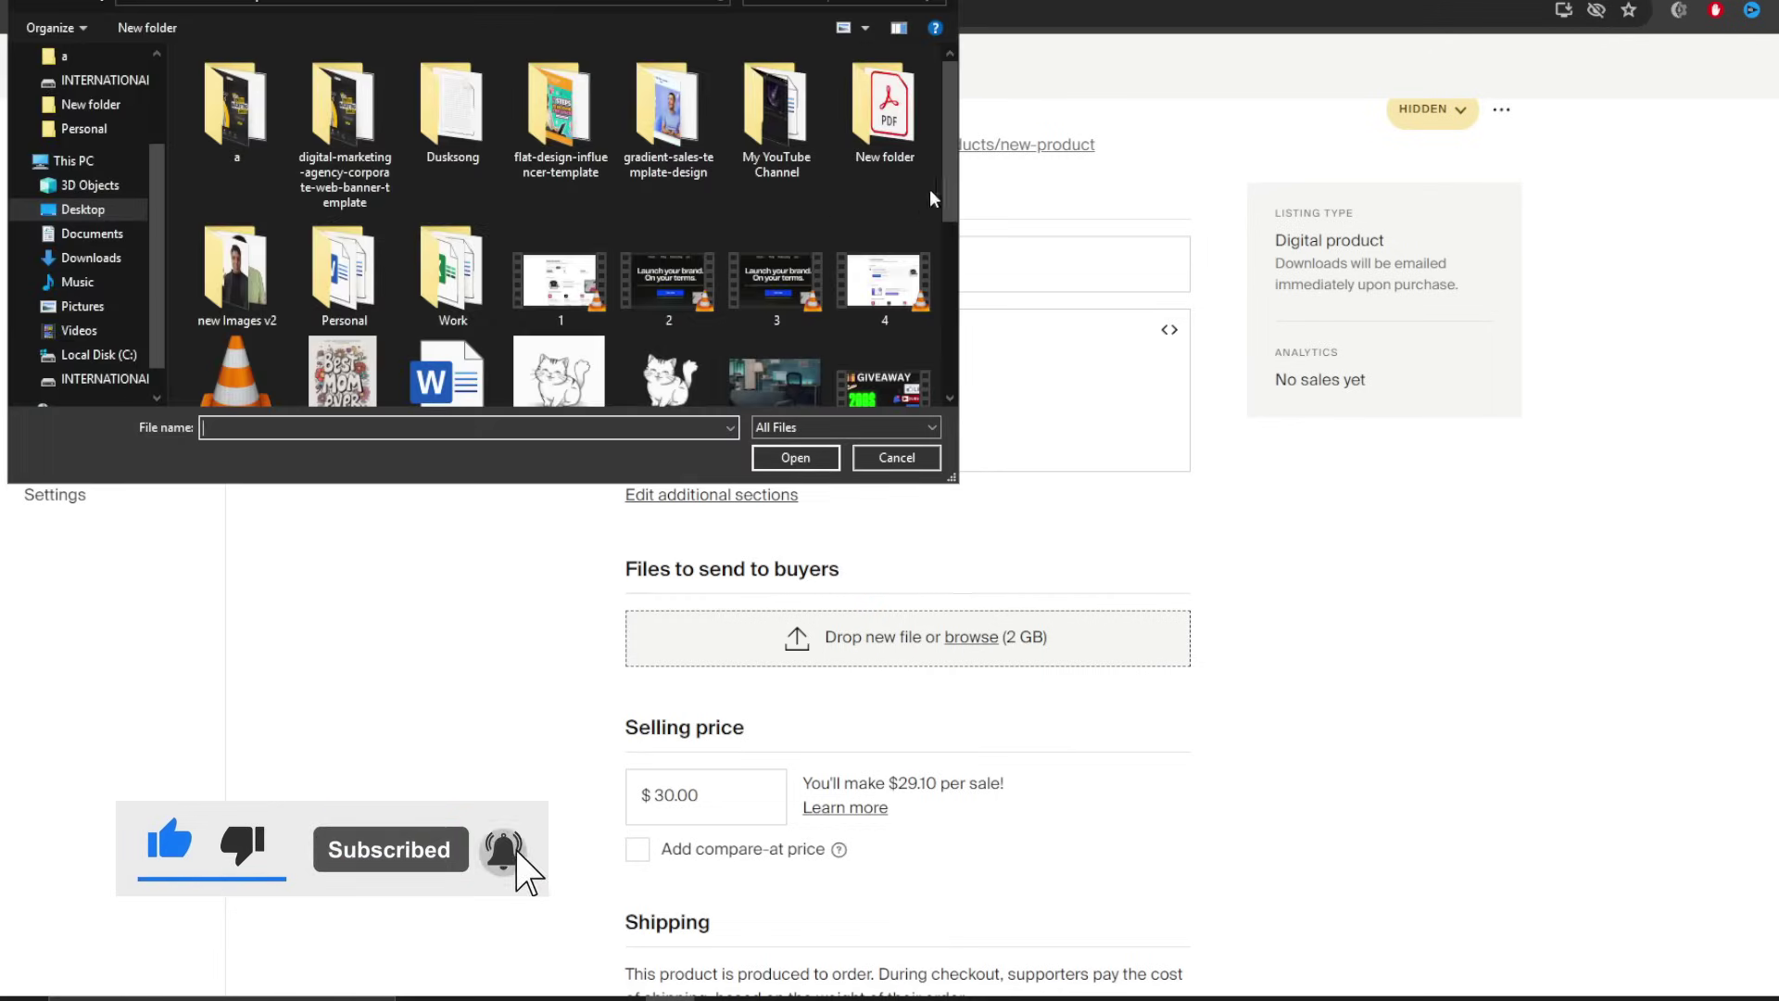
double_click(884, 130)
left_click(237, 111)
left_click(797, 457)
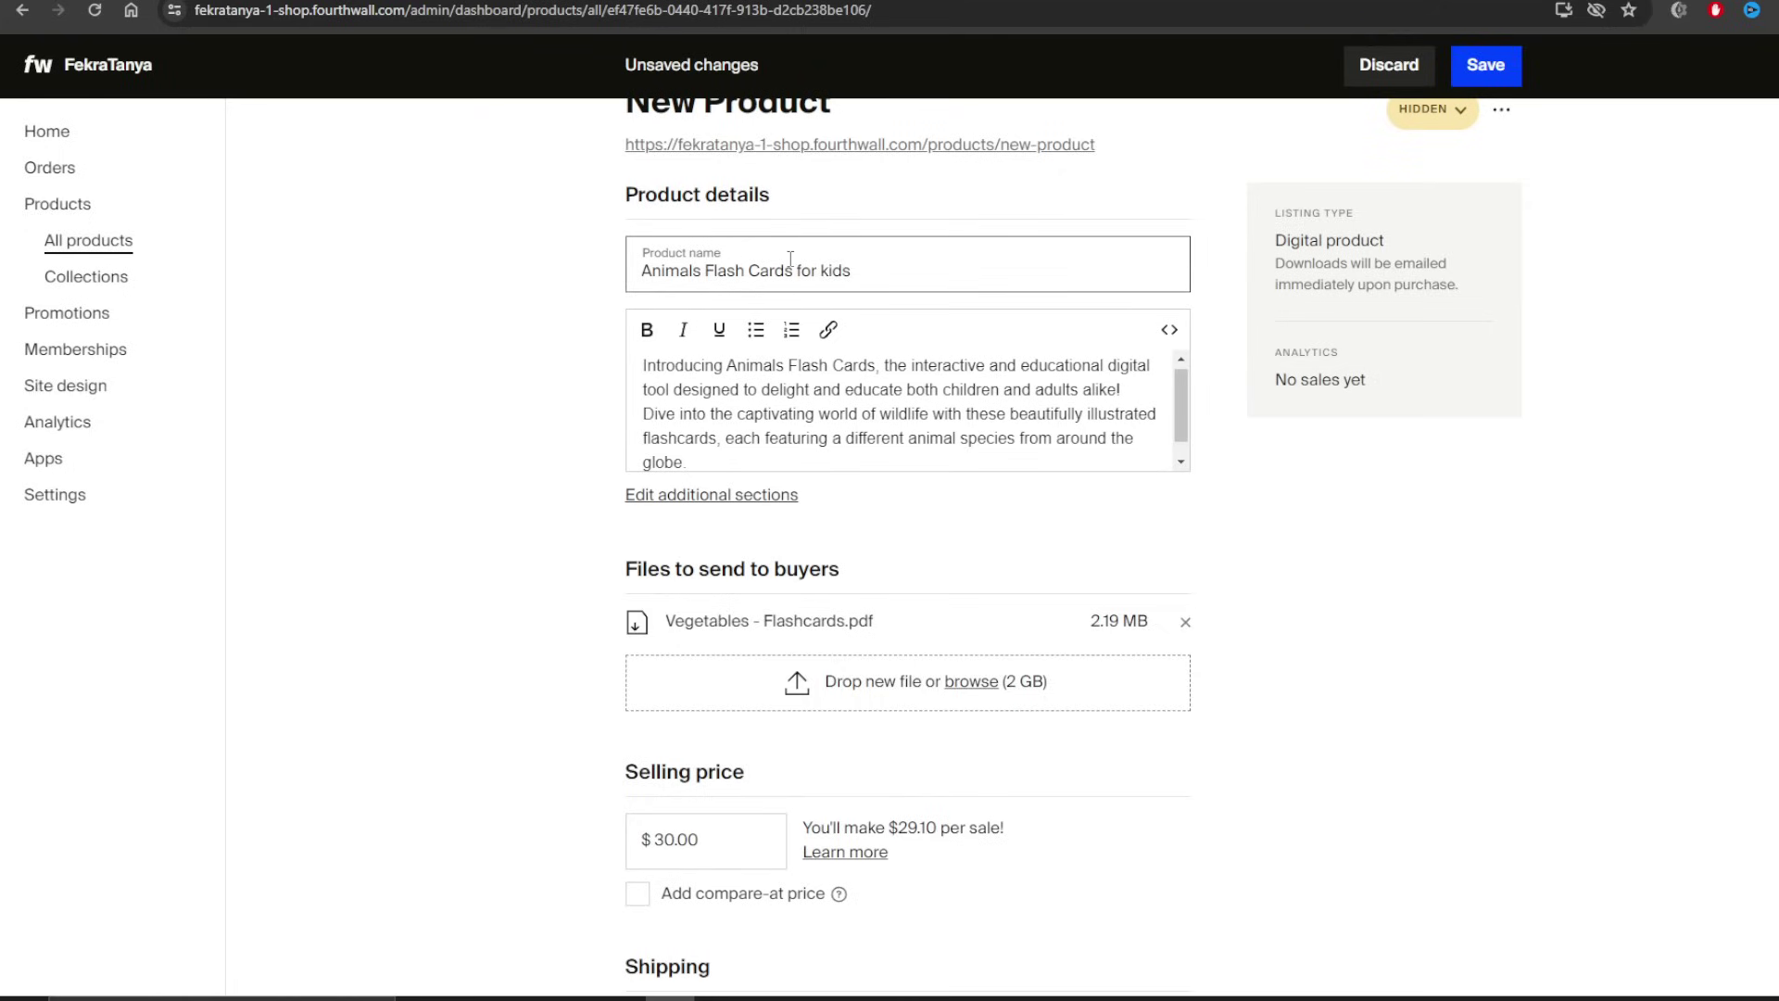
- Examine the product's description text, and look through its buyer file, selling price and shipping sections
double_click(794, 405)
left_click(742, 415)
left_click_drag(711, 465, 691, 382)
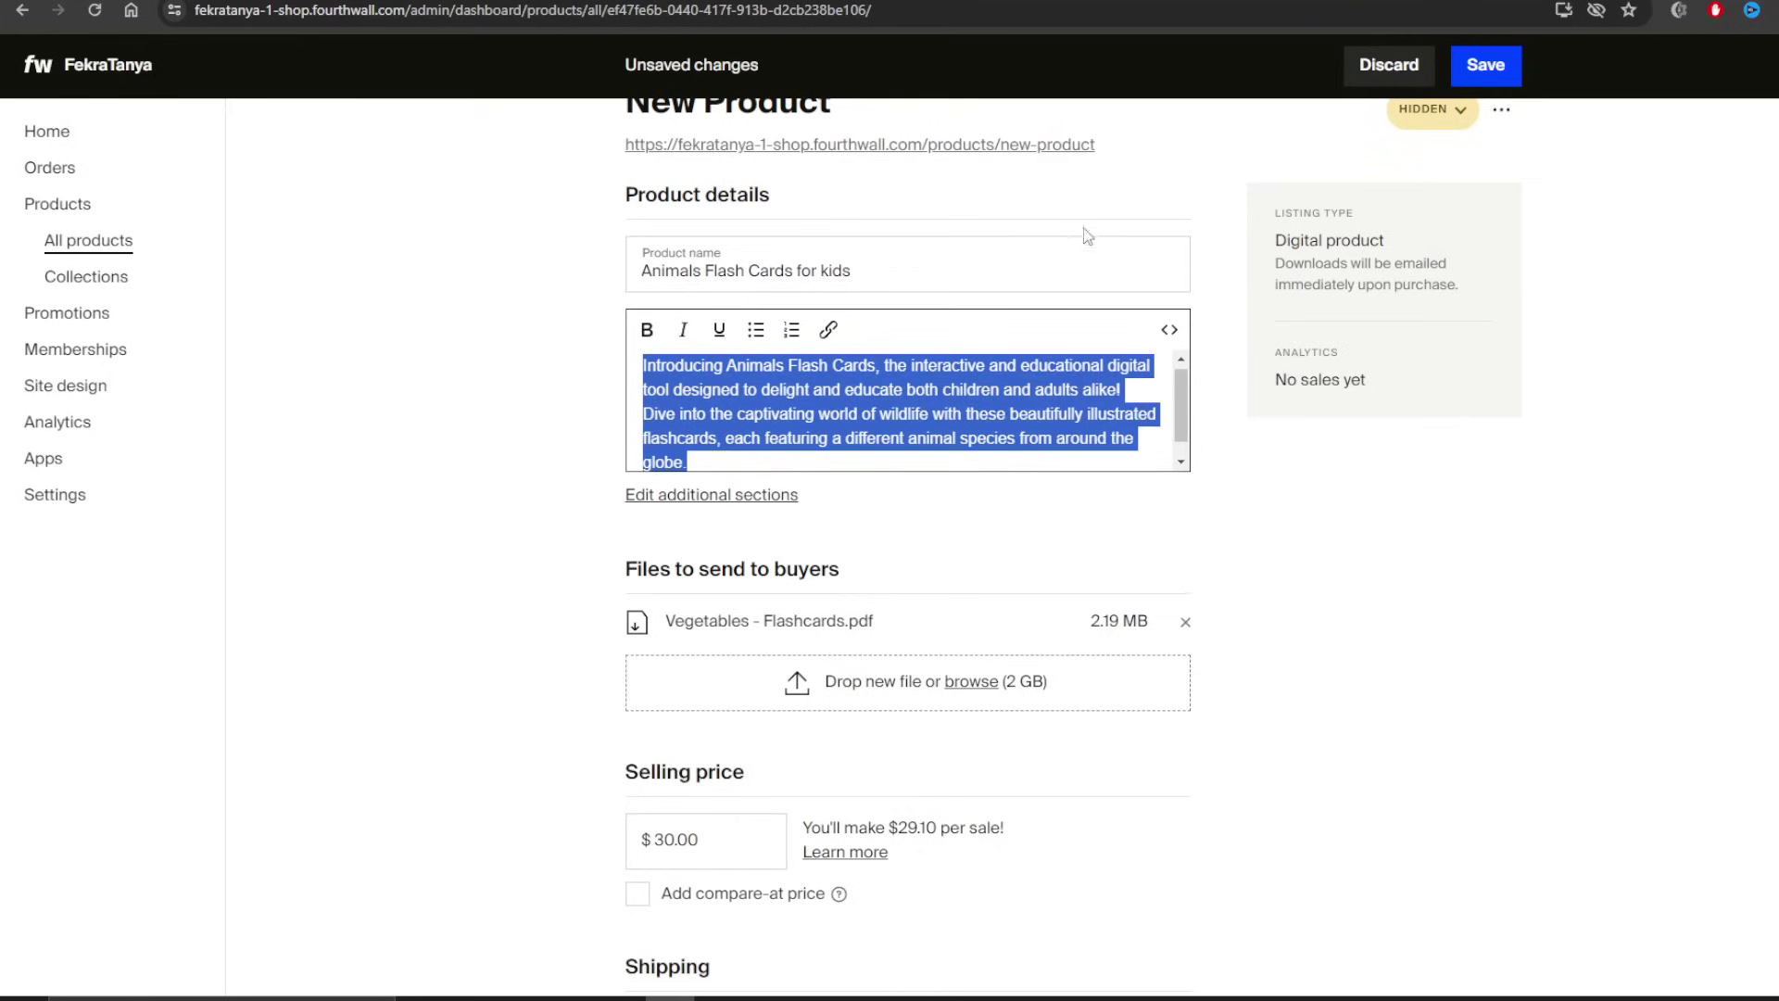
left_click(759, 436)
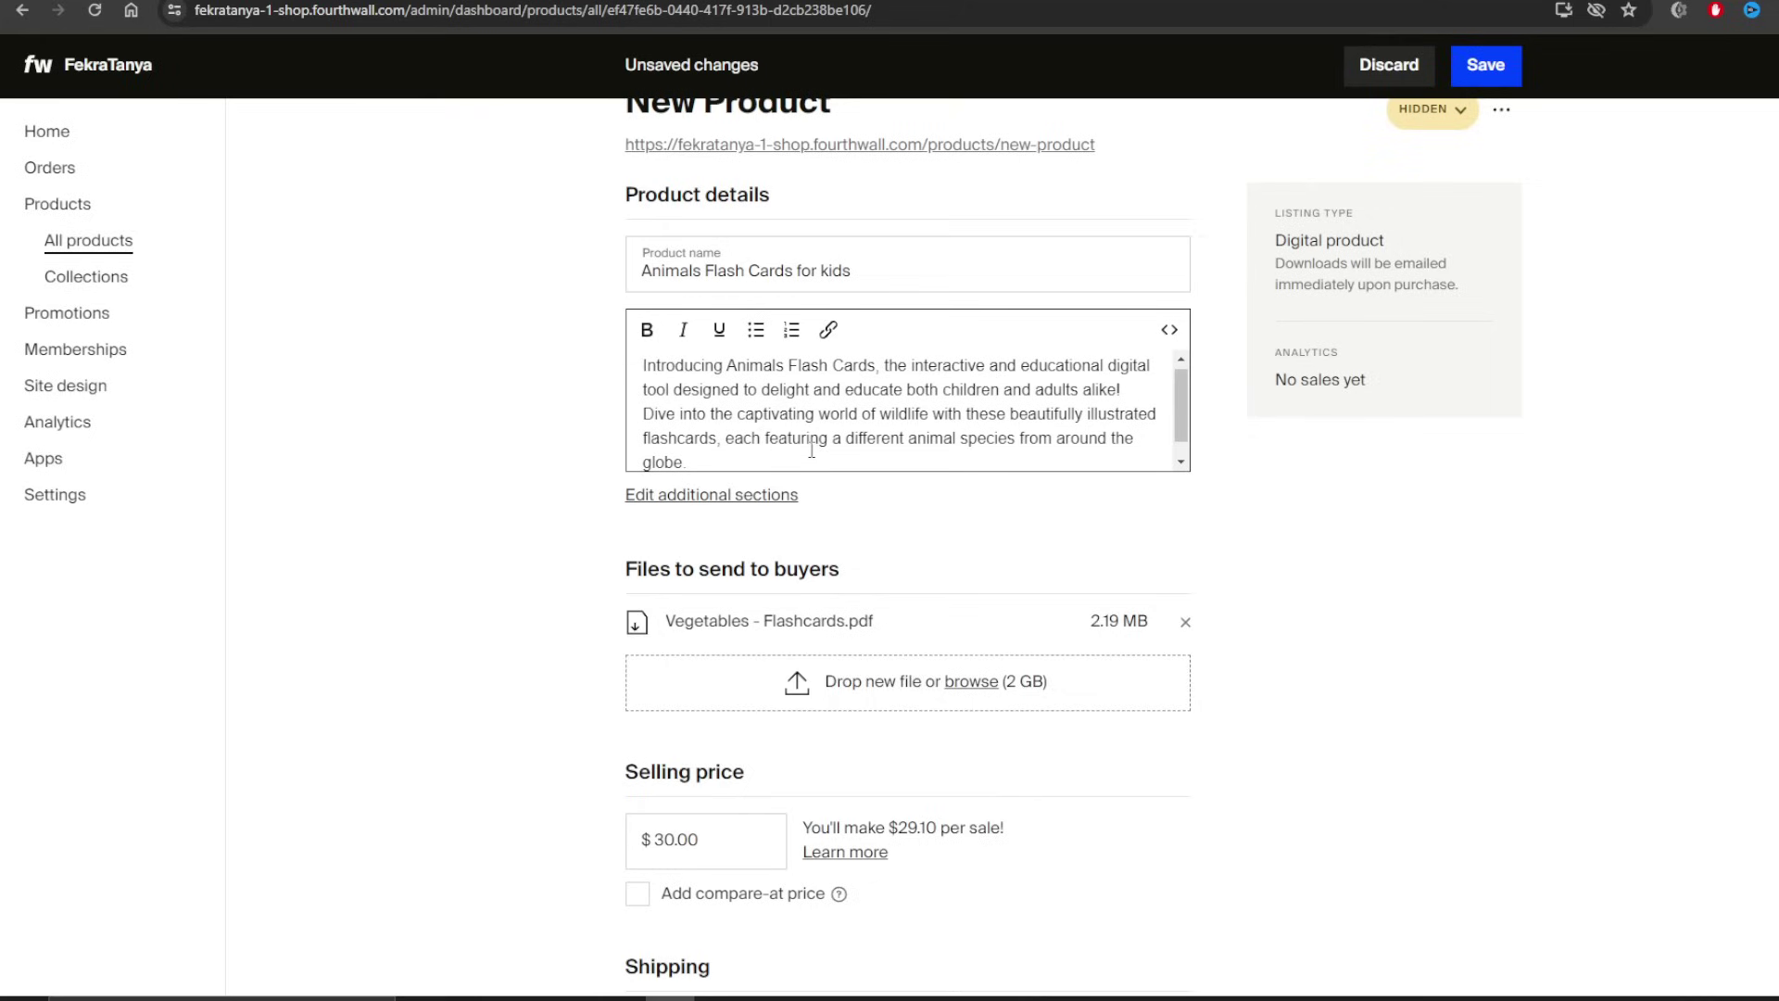
left_click_drag(690, 462, 589, 371)
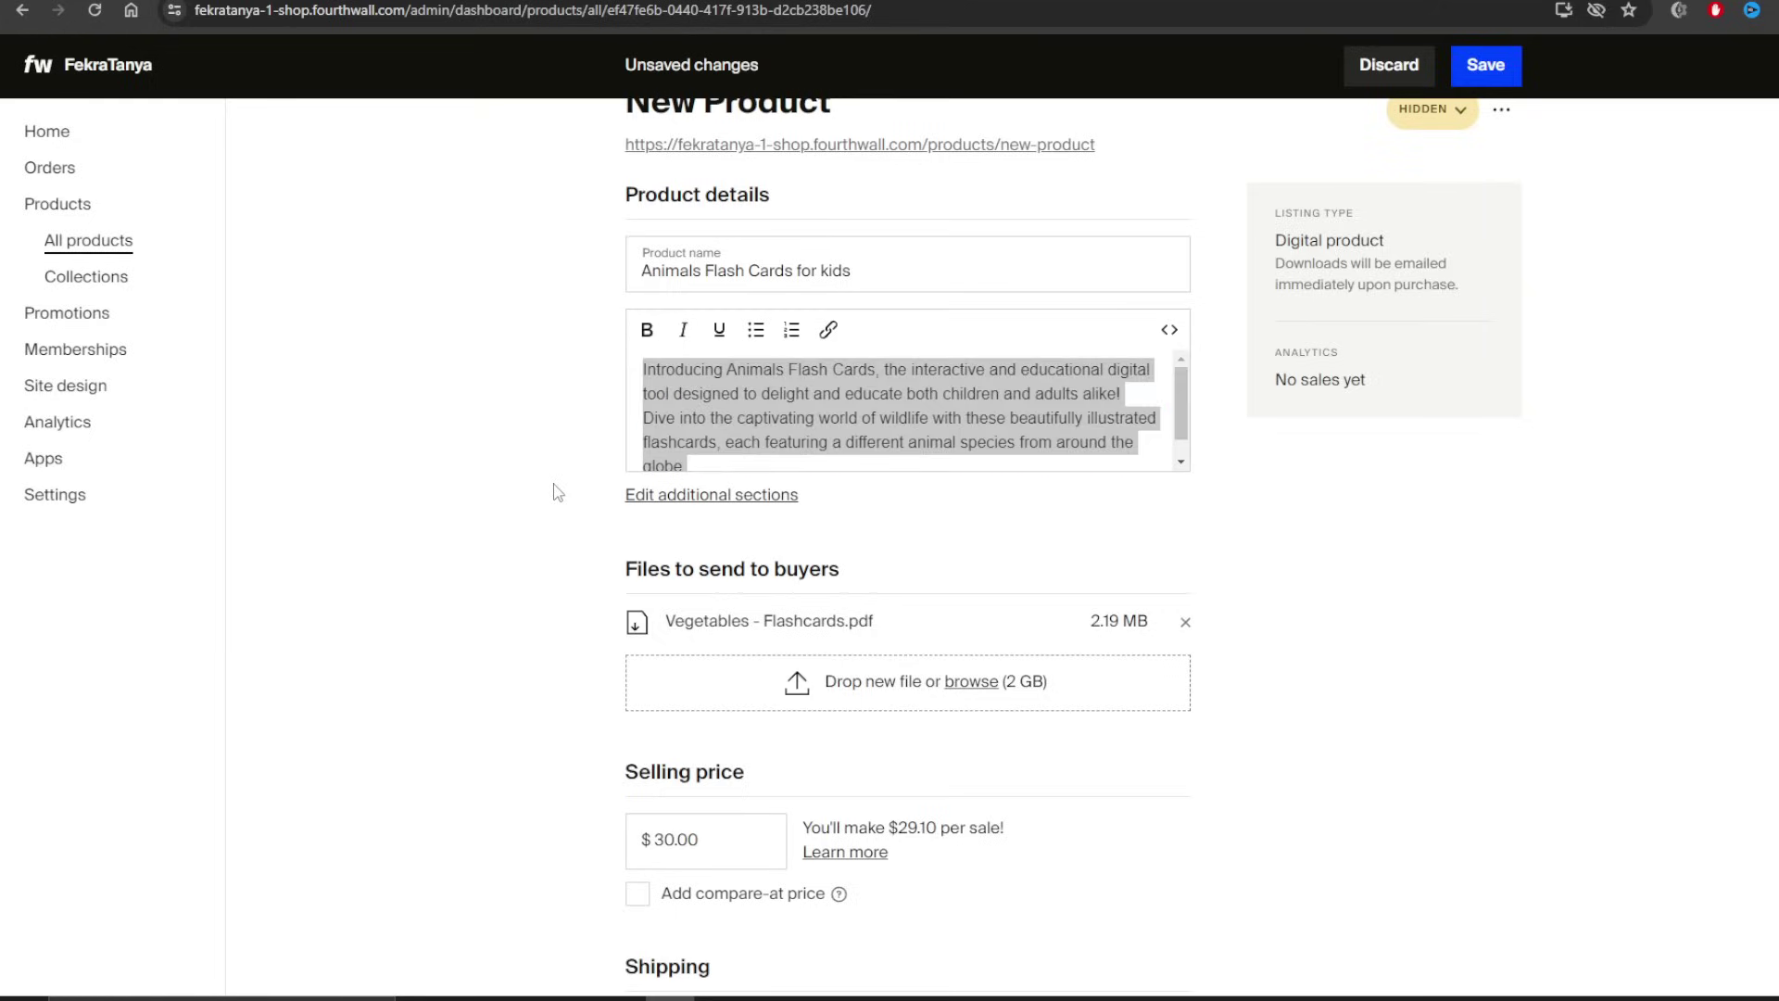
scroll(649, 519, "down", 2)
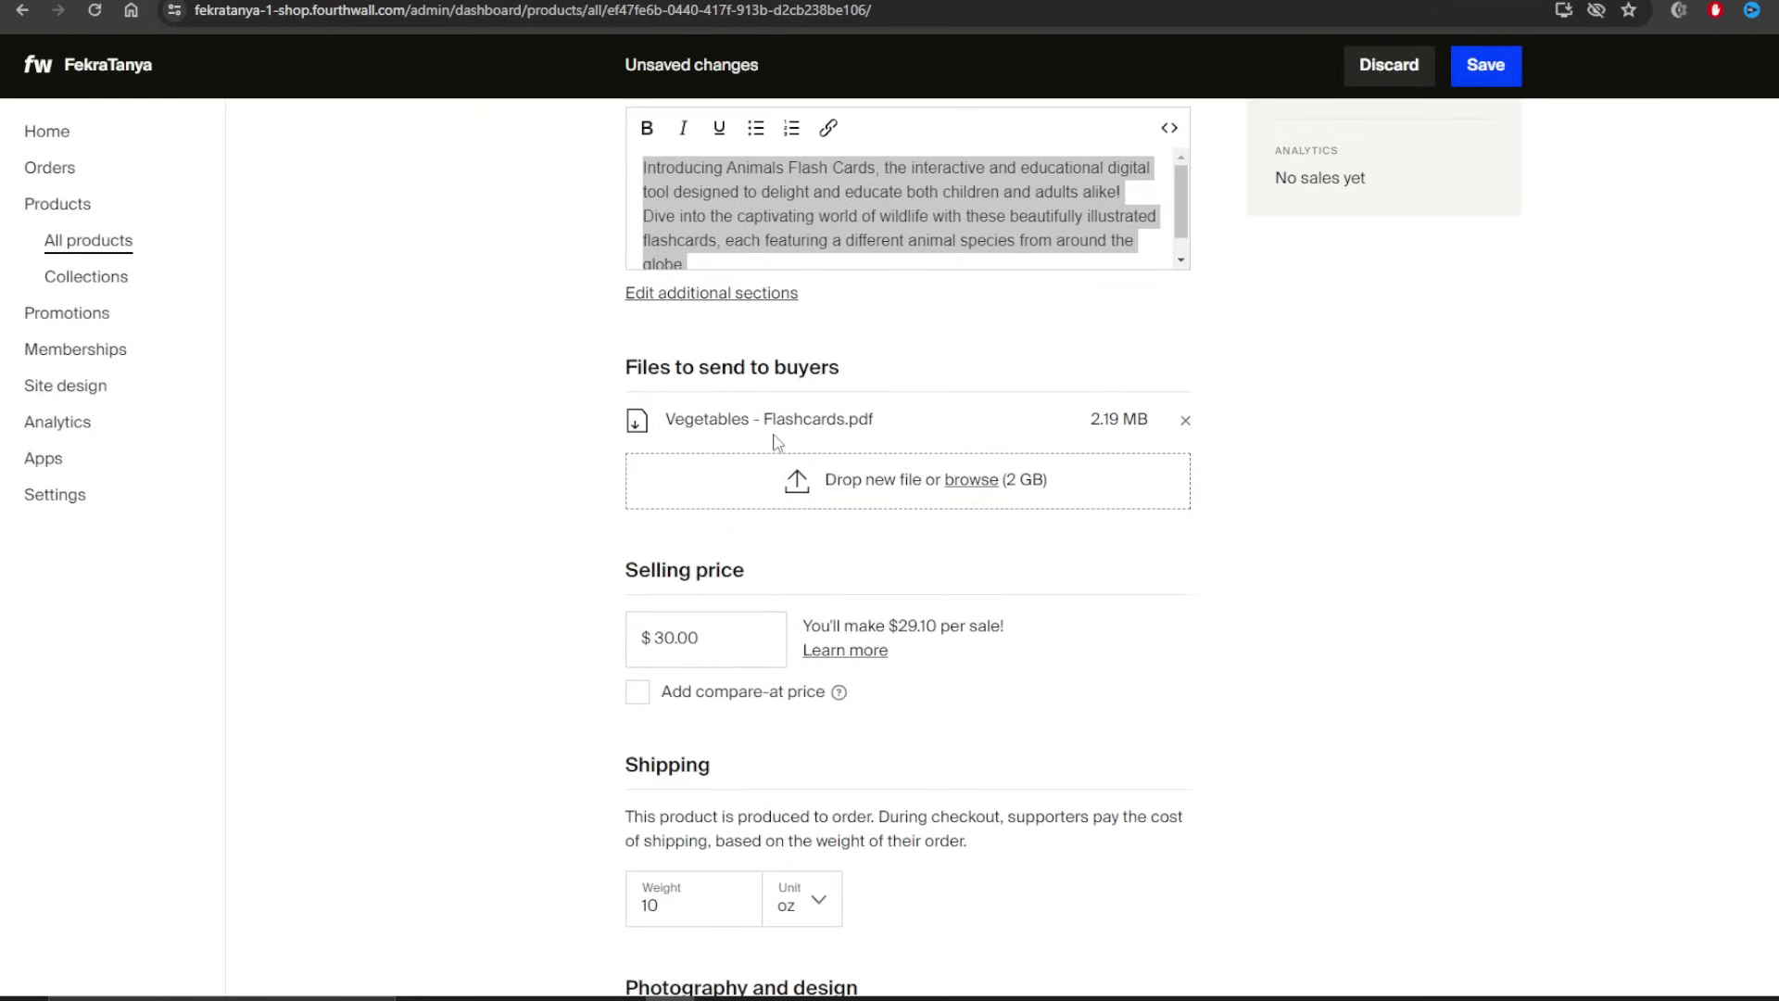
scroll(656, 437, "down", 1)
scroll(656, 443, "down", 1)
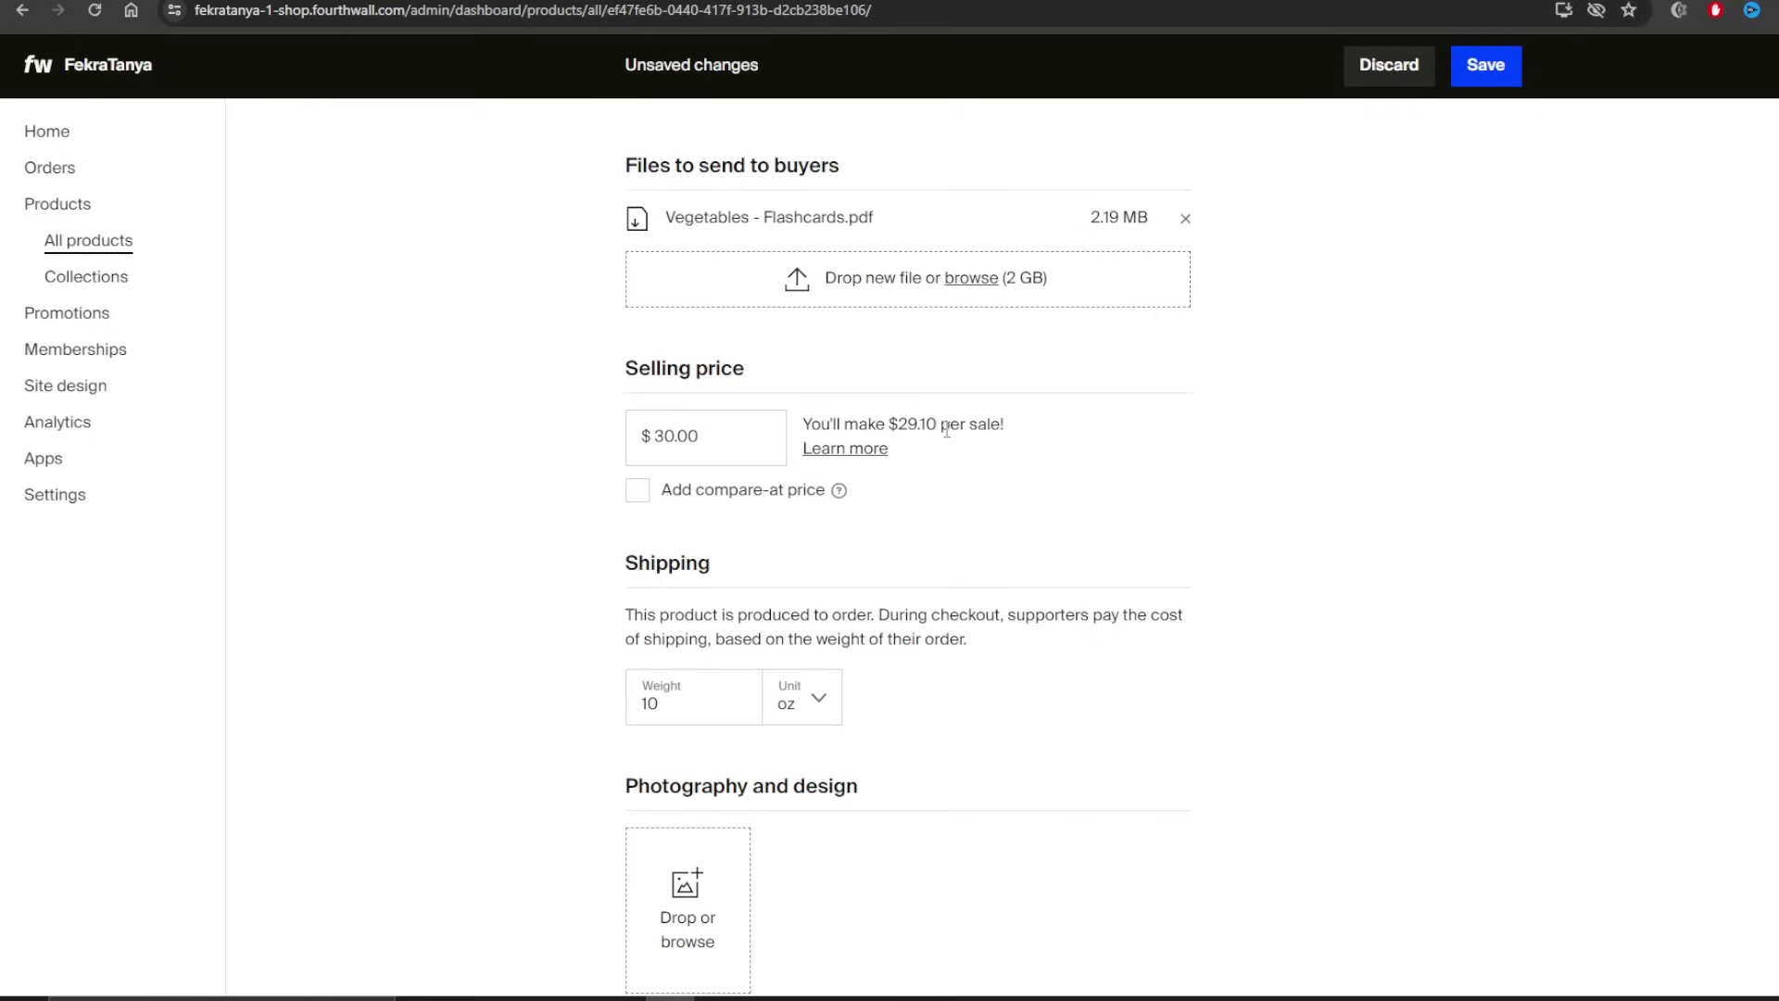
- Try selling prices of $2.00 and $1.00 for the product, and settle on $2.00
double_click(732, 449)
type("2")
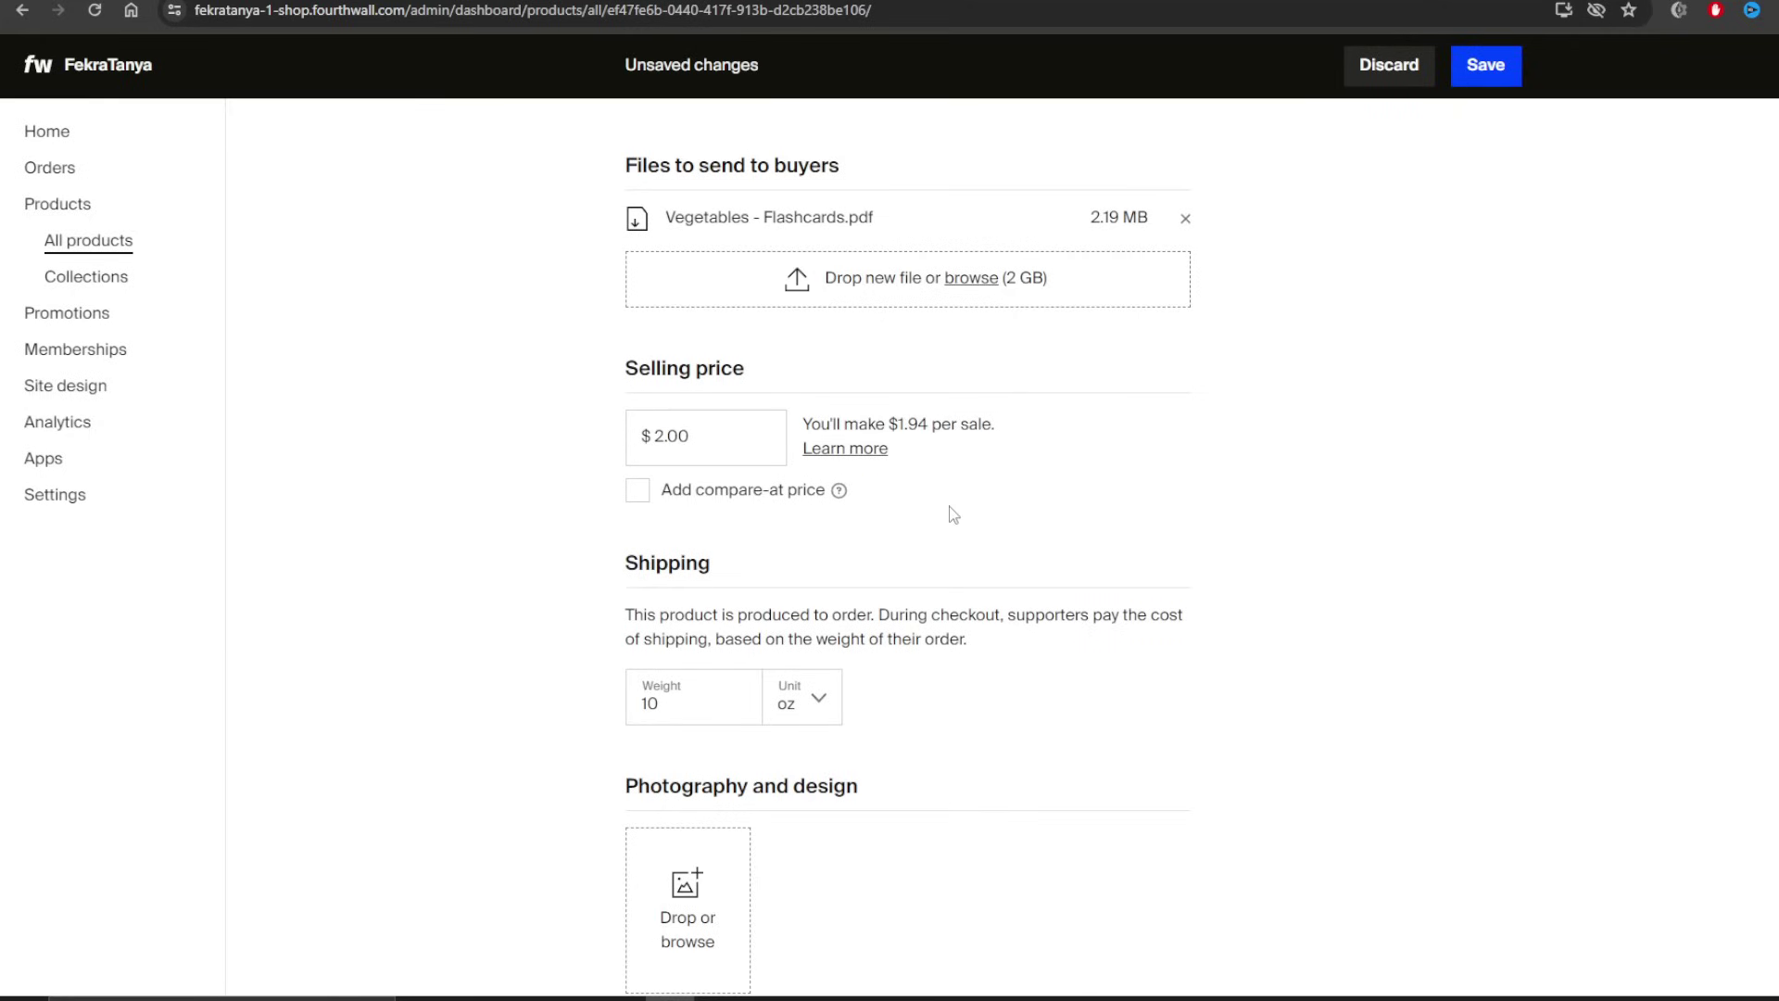
left_click(657, 433)
key("Delete")
type("1")
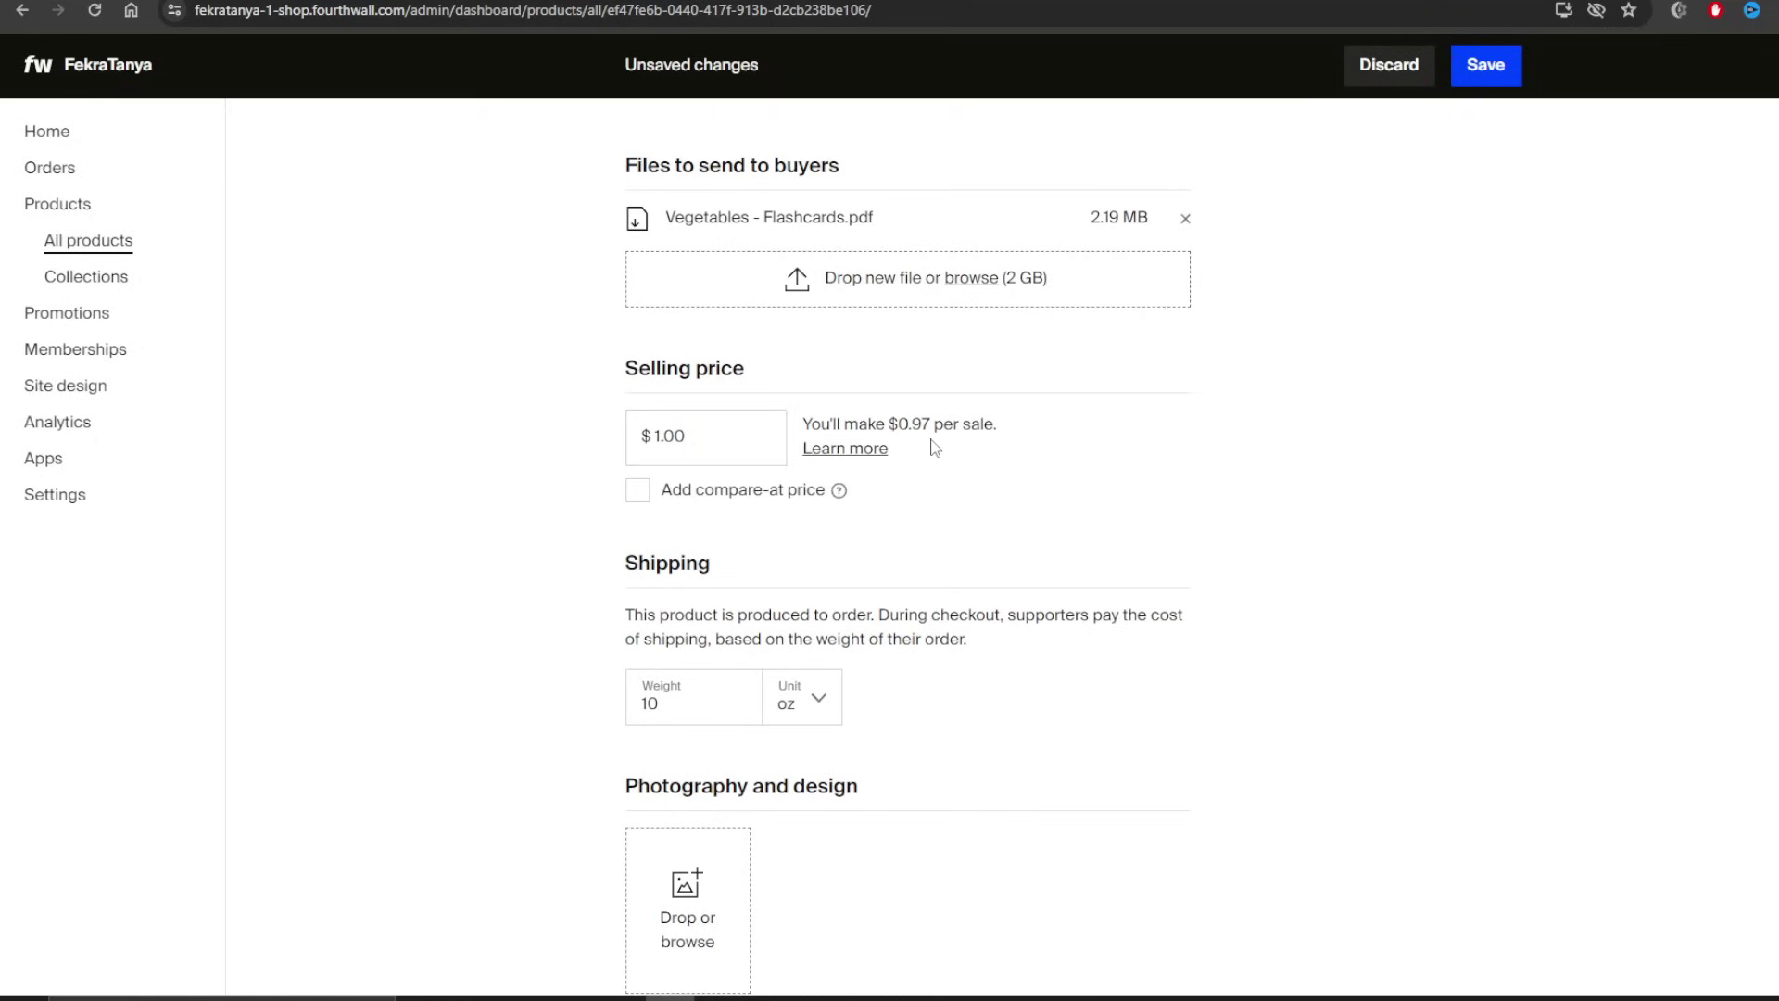
left_click(669, 429)
key("BackSpace")
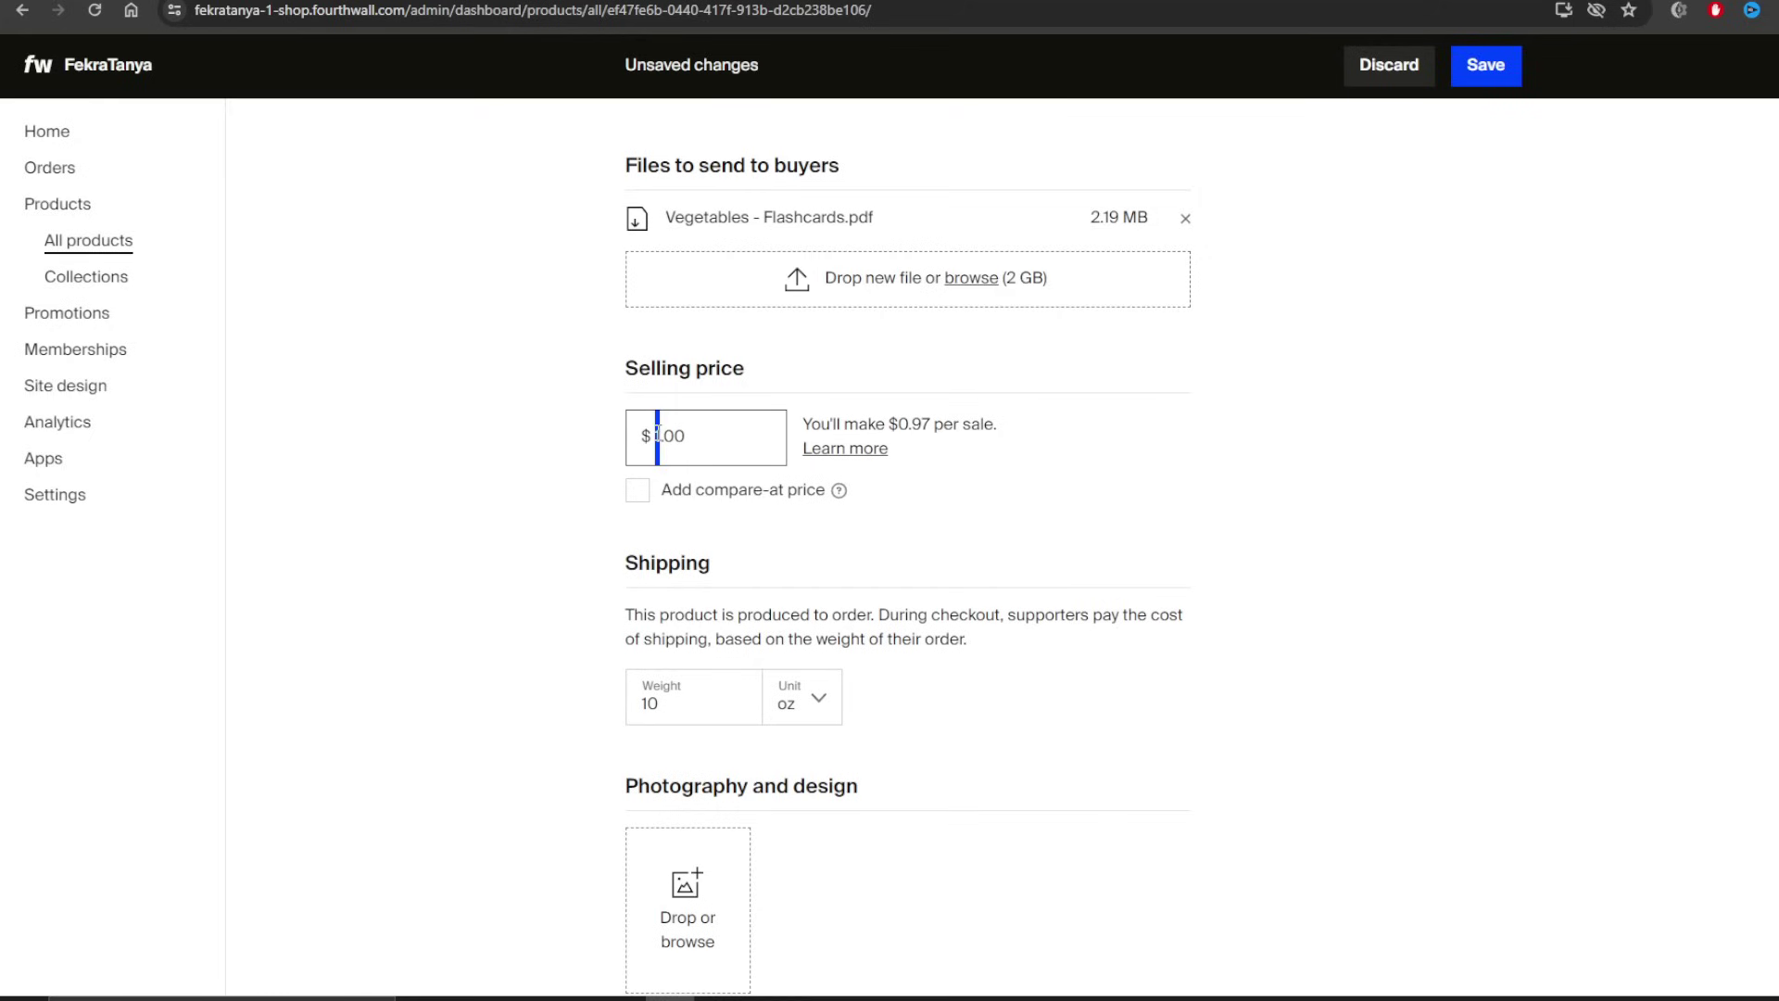
type("2")
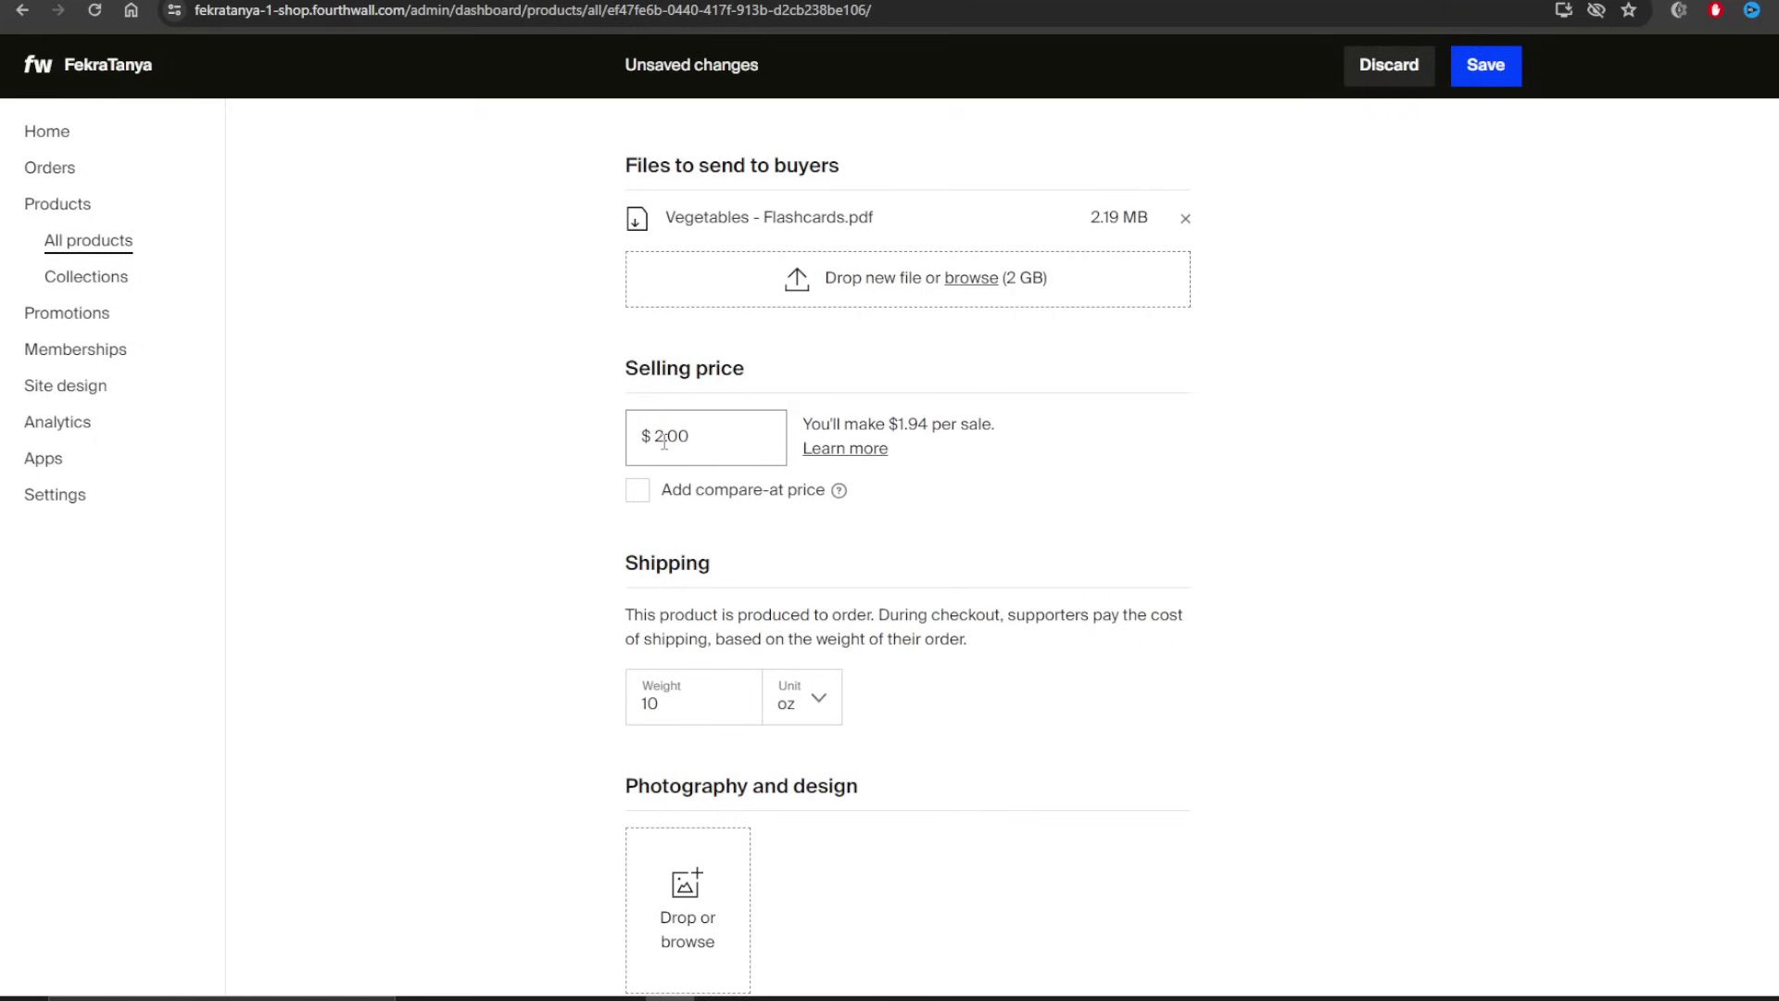
scroll(797, 405, "down", 3)
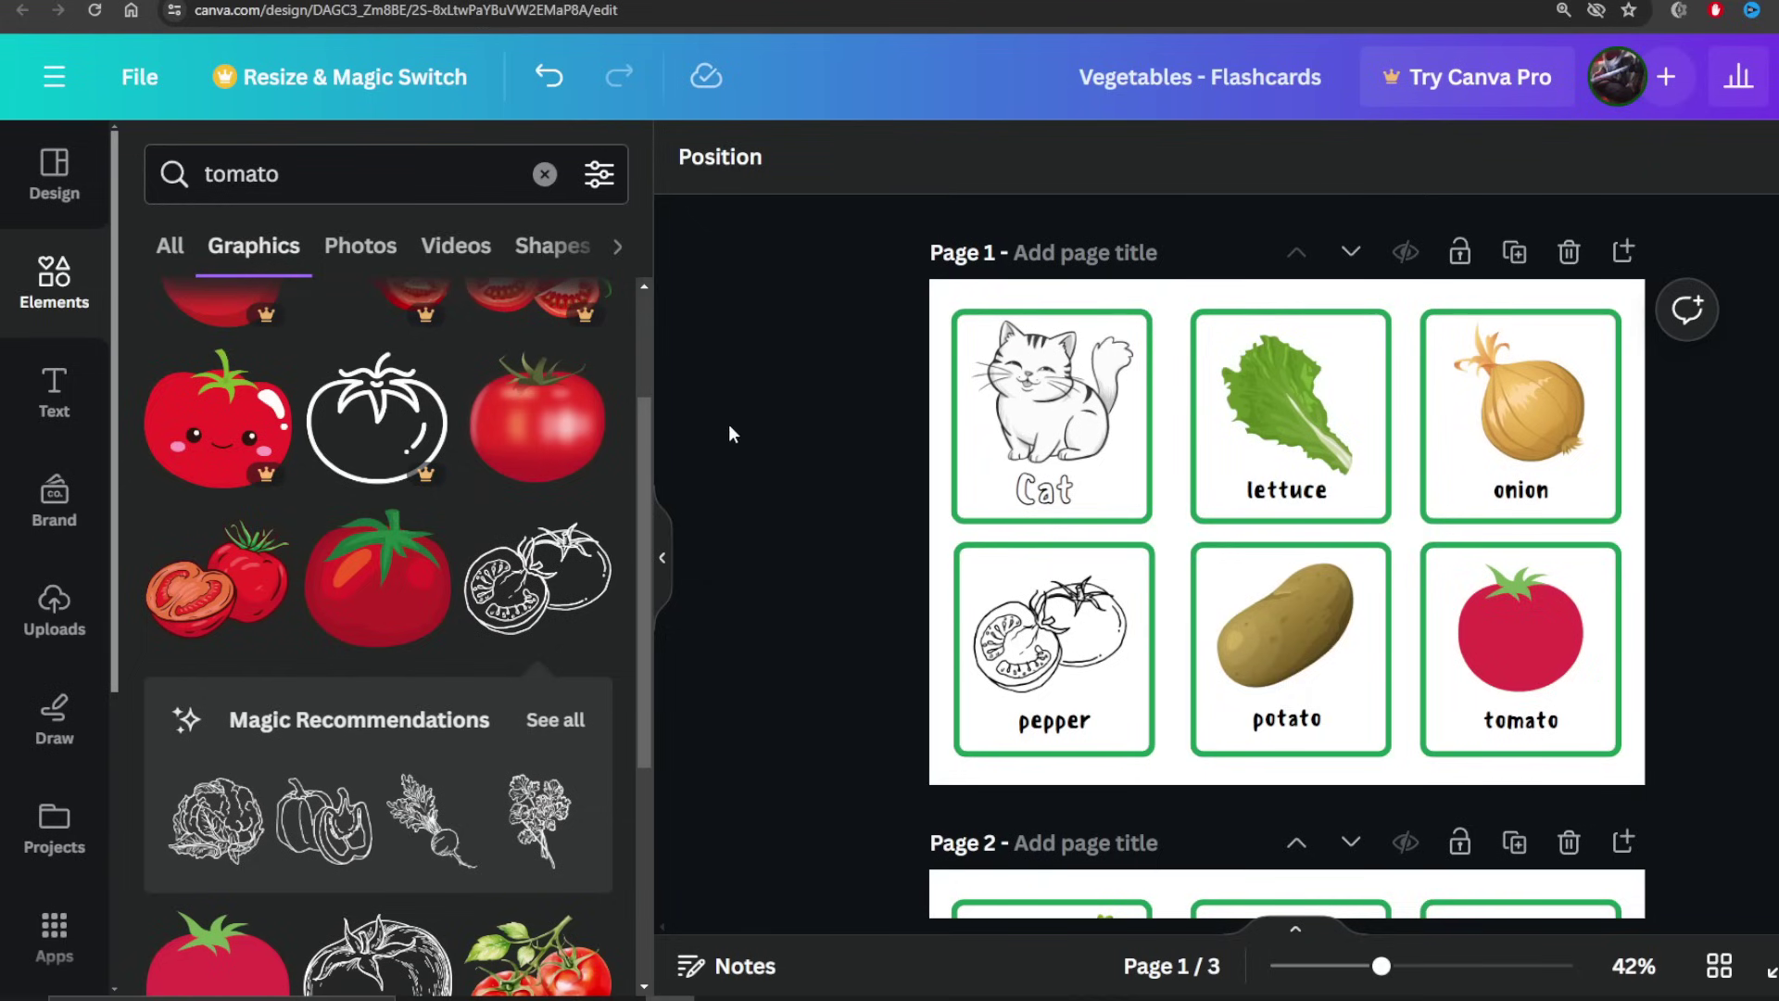
- Switch to the Vegetables - Flashcards design in Canva and download only pages 2–3 as JPG images
left_click(165, 77)
left_click(325, 732)
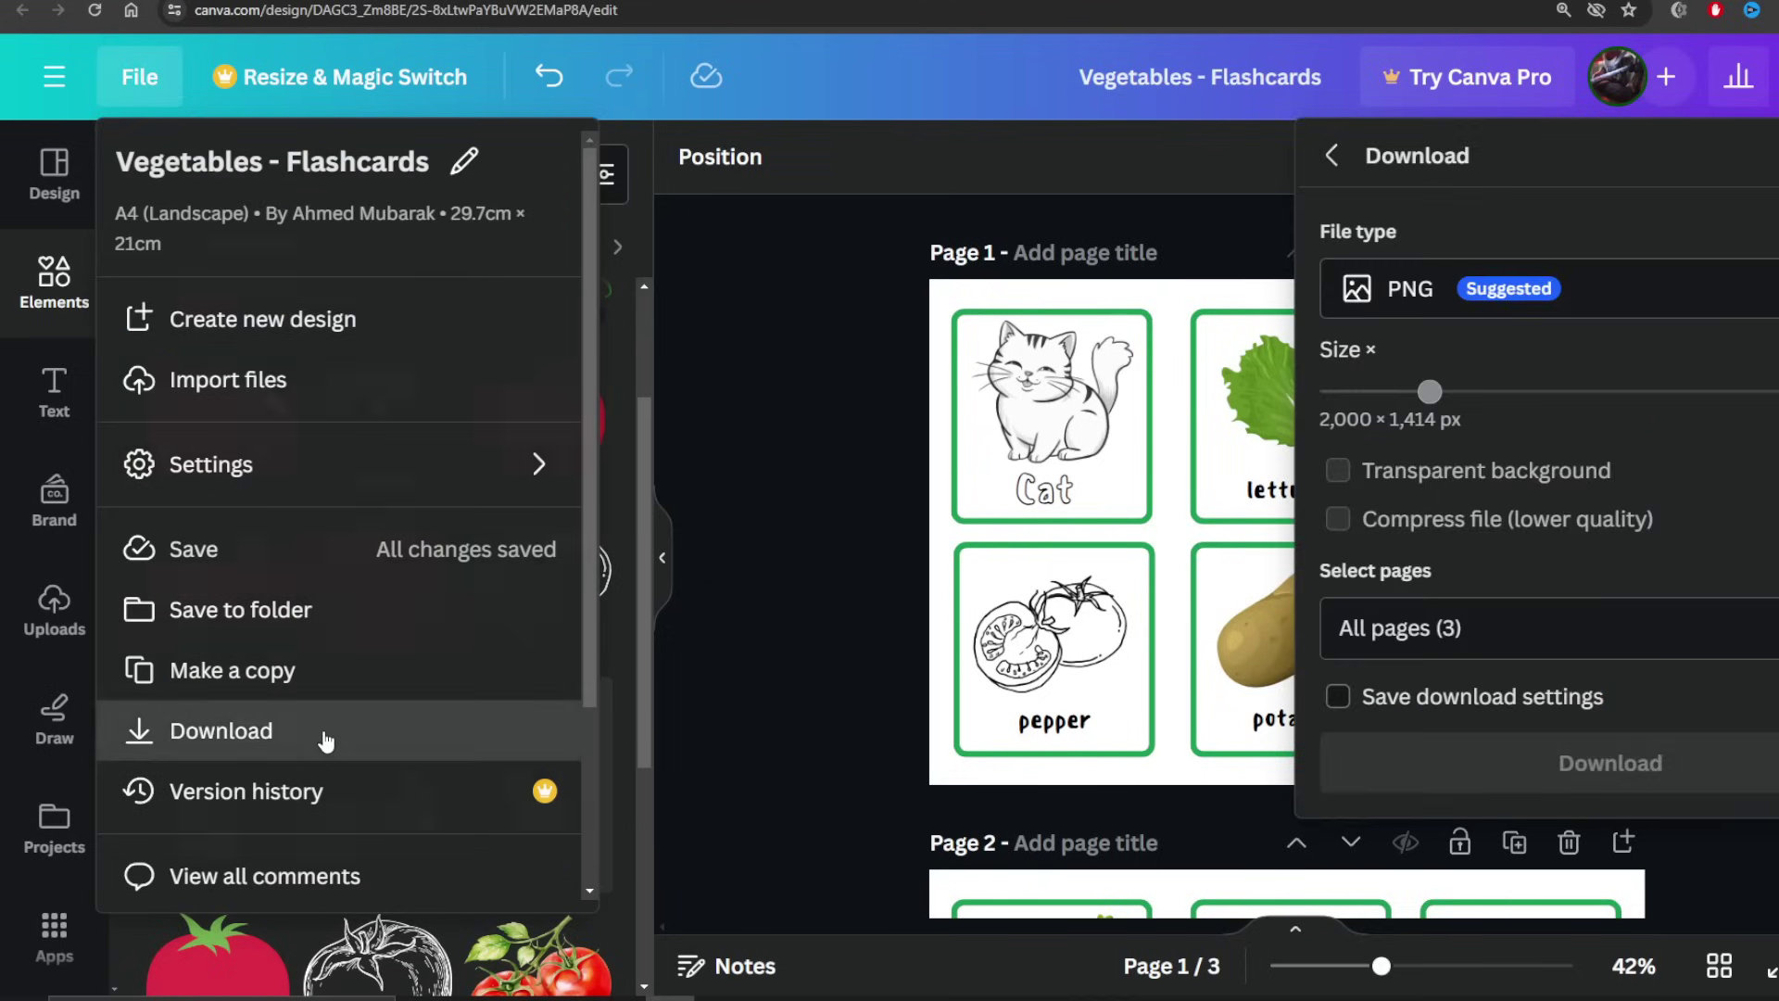
left_click(1372, 301)
left_click(1418, 365)
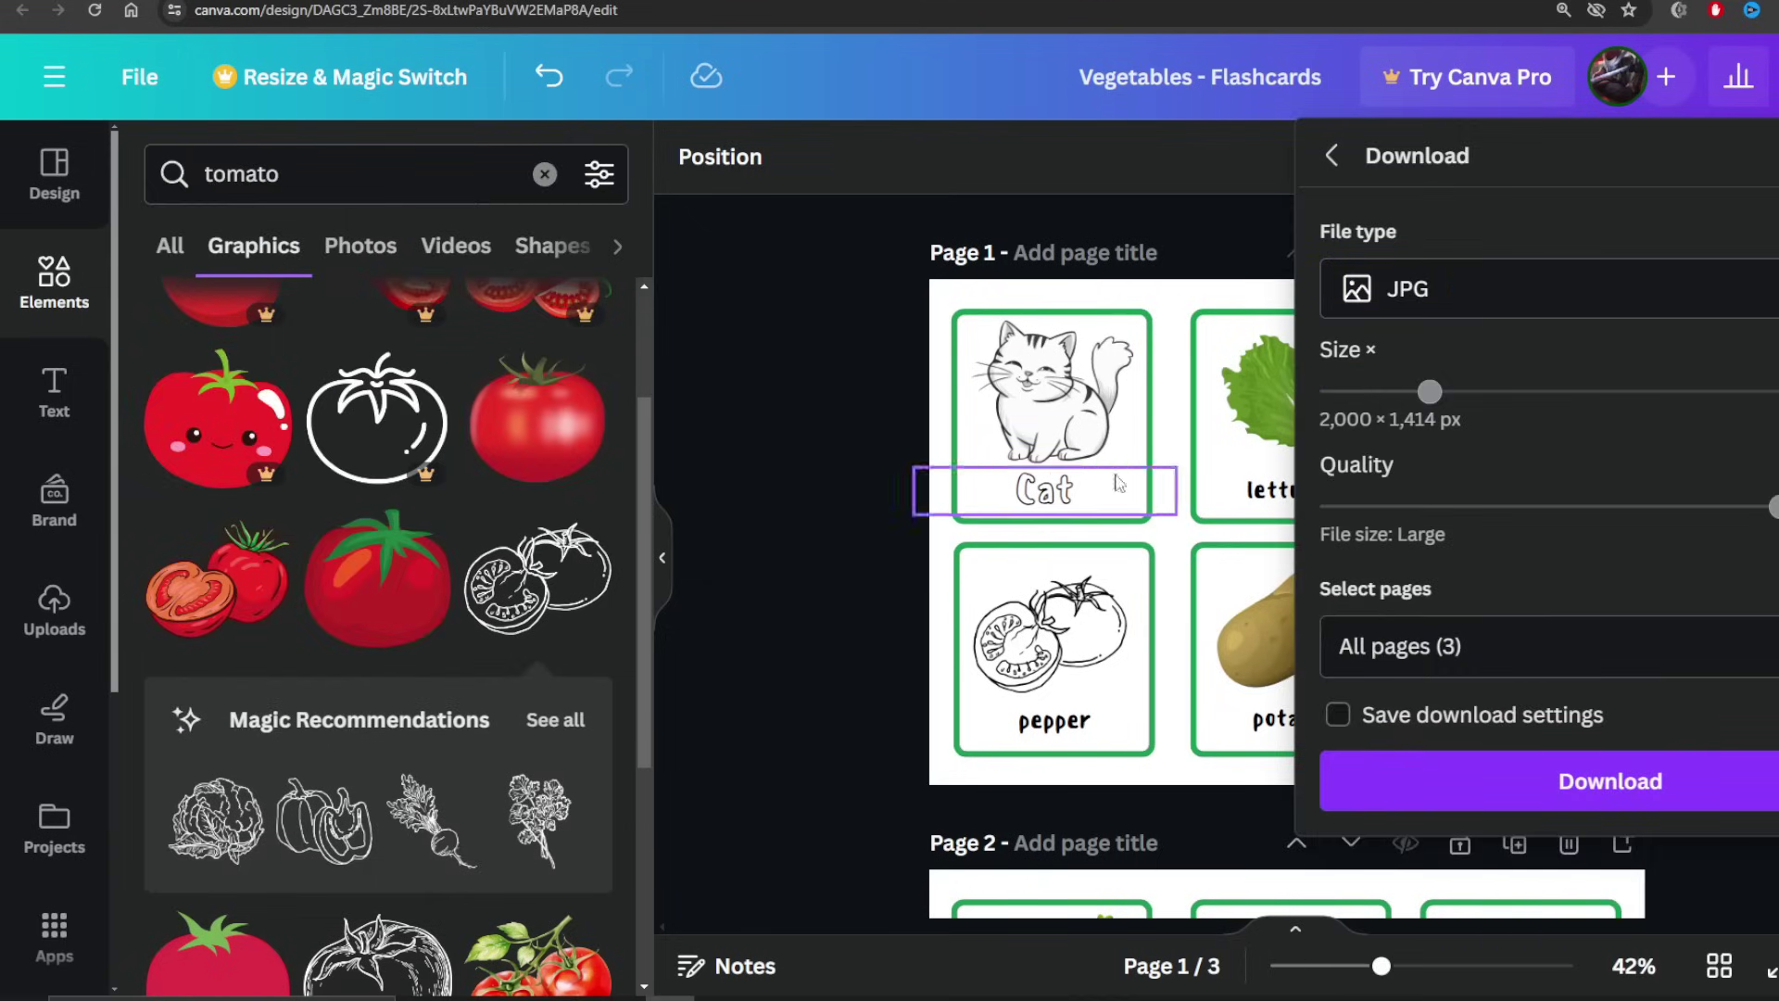
left_click(1386, 639)
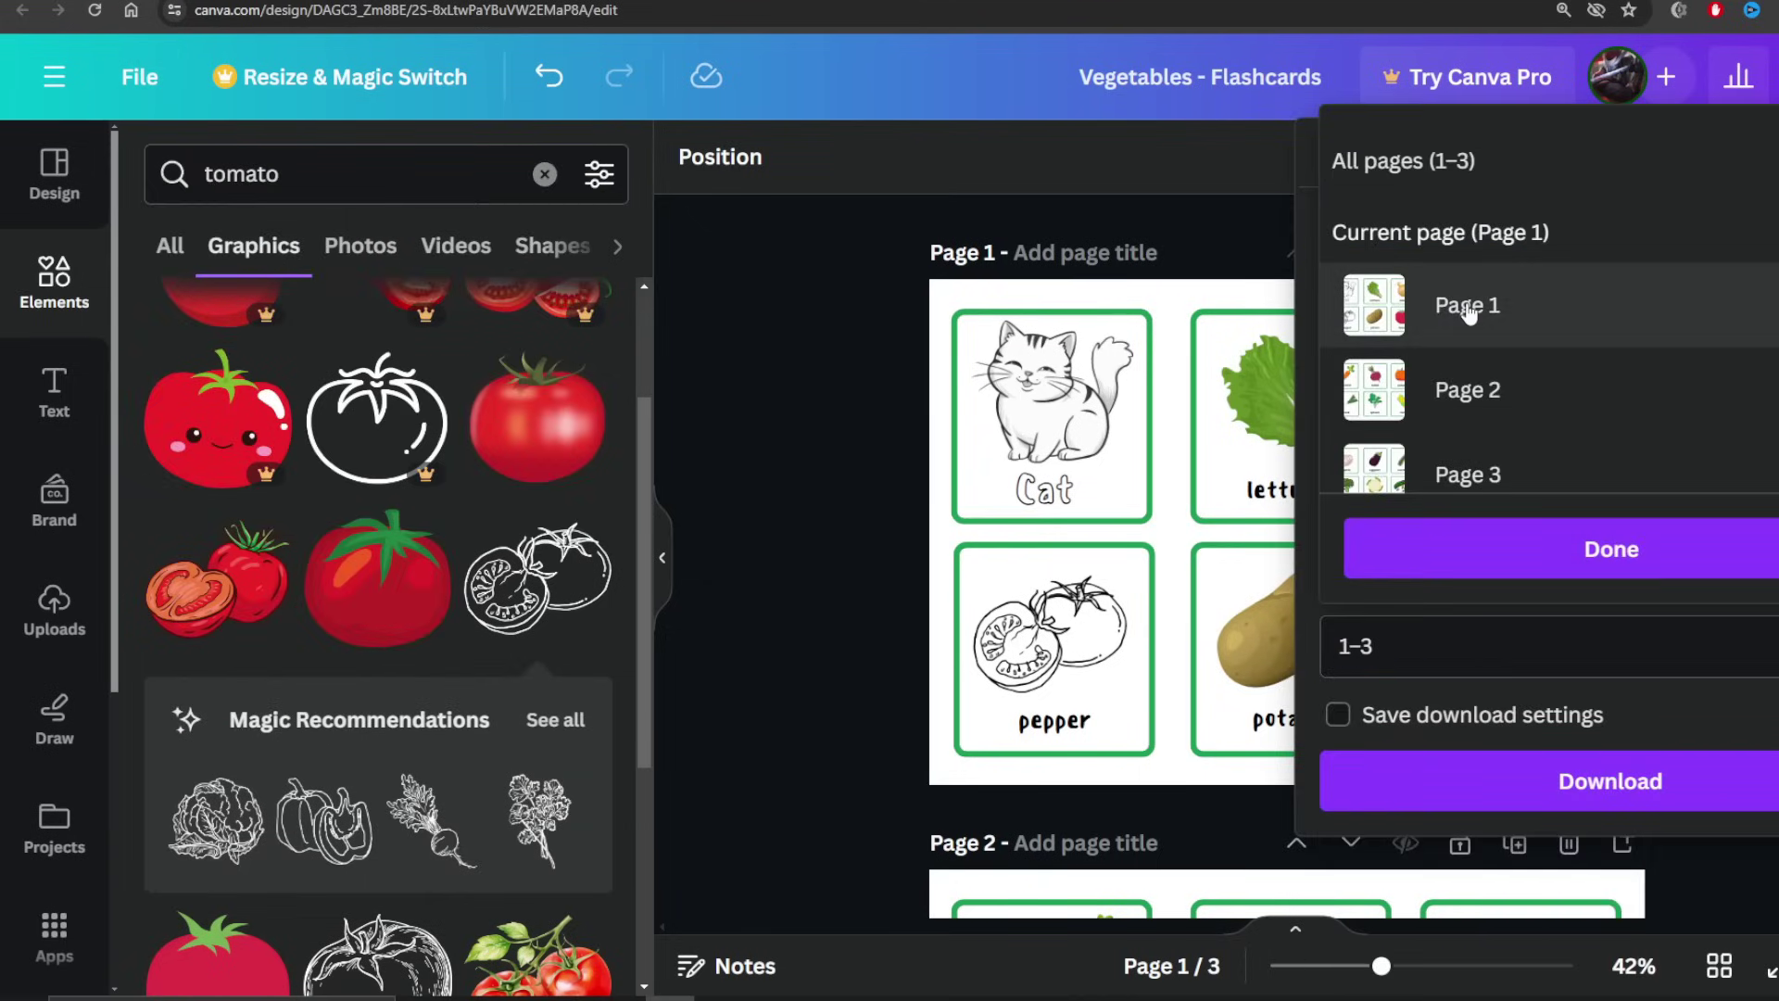
left_click(1469, 308)
left_click(1580, 548)
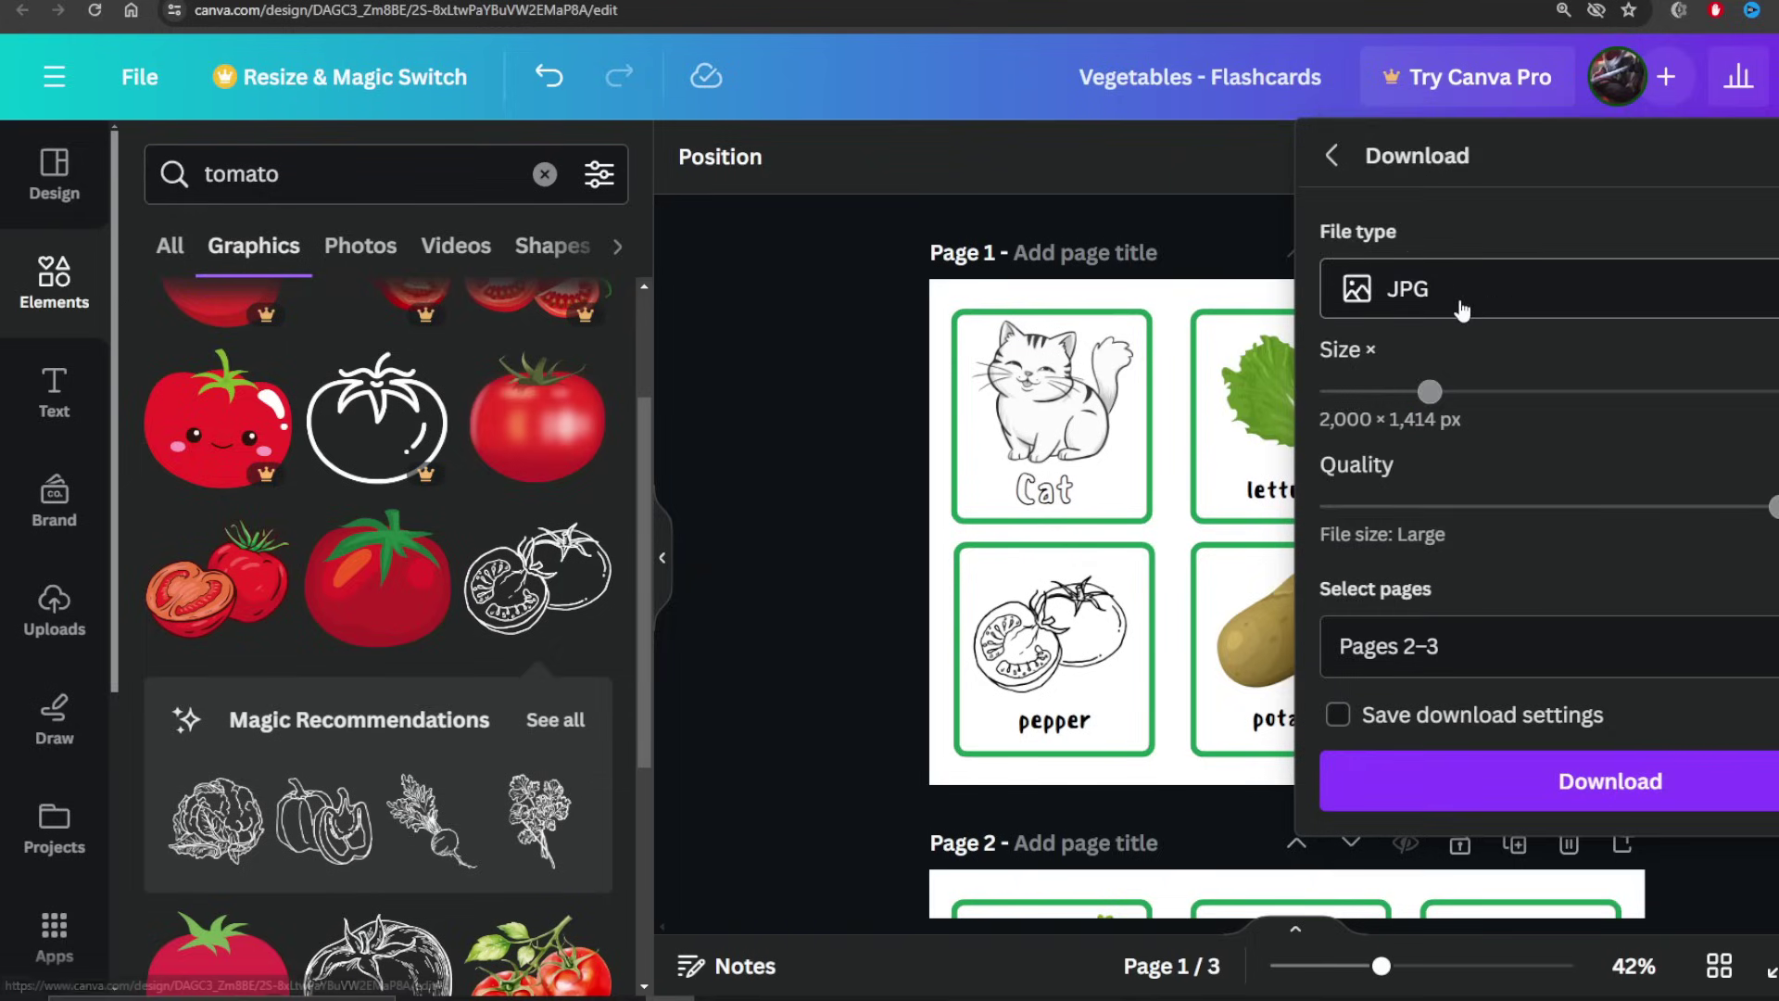
left_click(1538, 781)
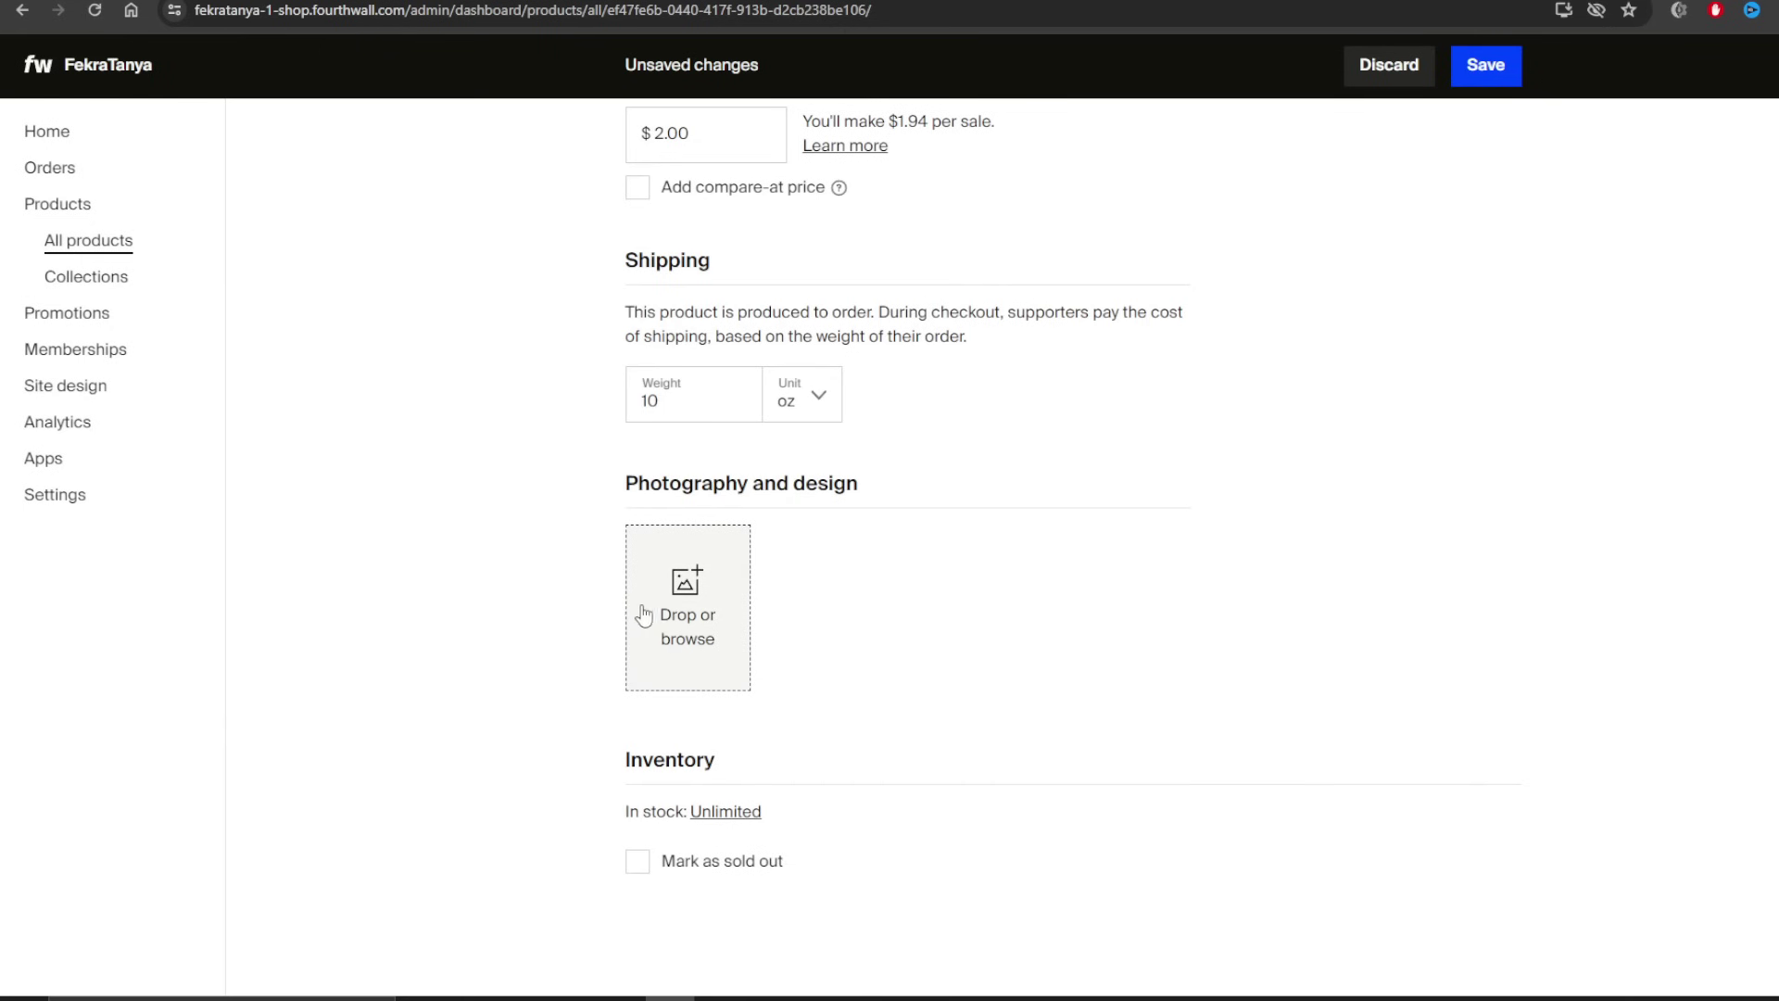
- Switch back to the Fourthwall product page and add image 2 from the folder on the Desktop as the product photo, uncropped
left_click(687, 607)
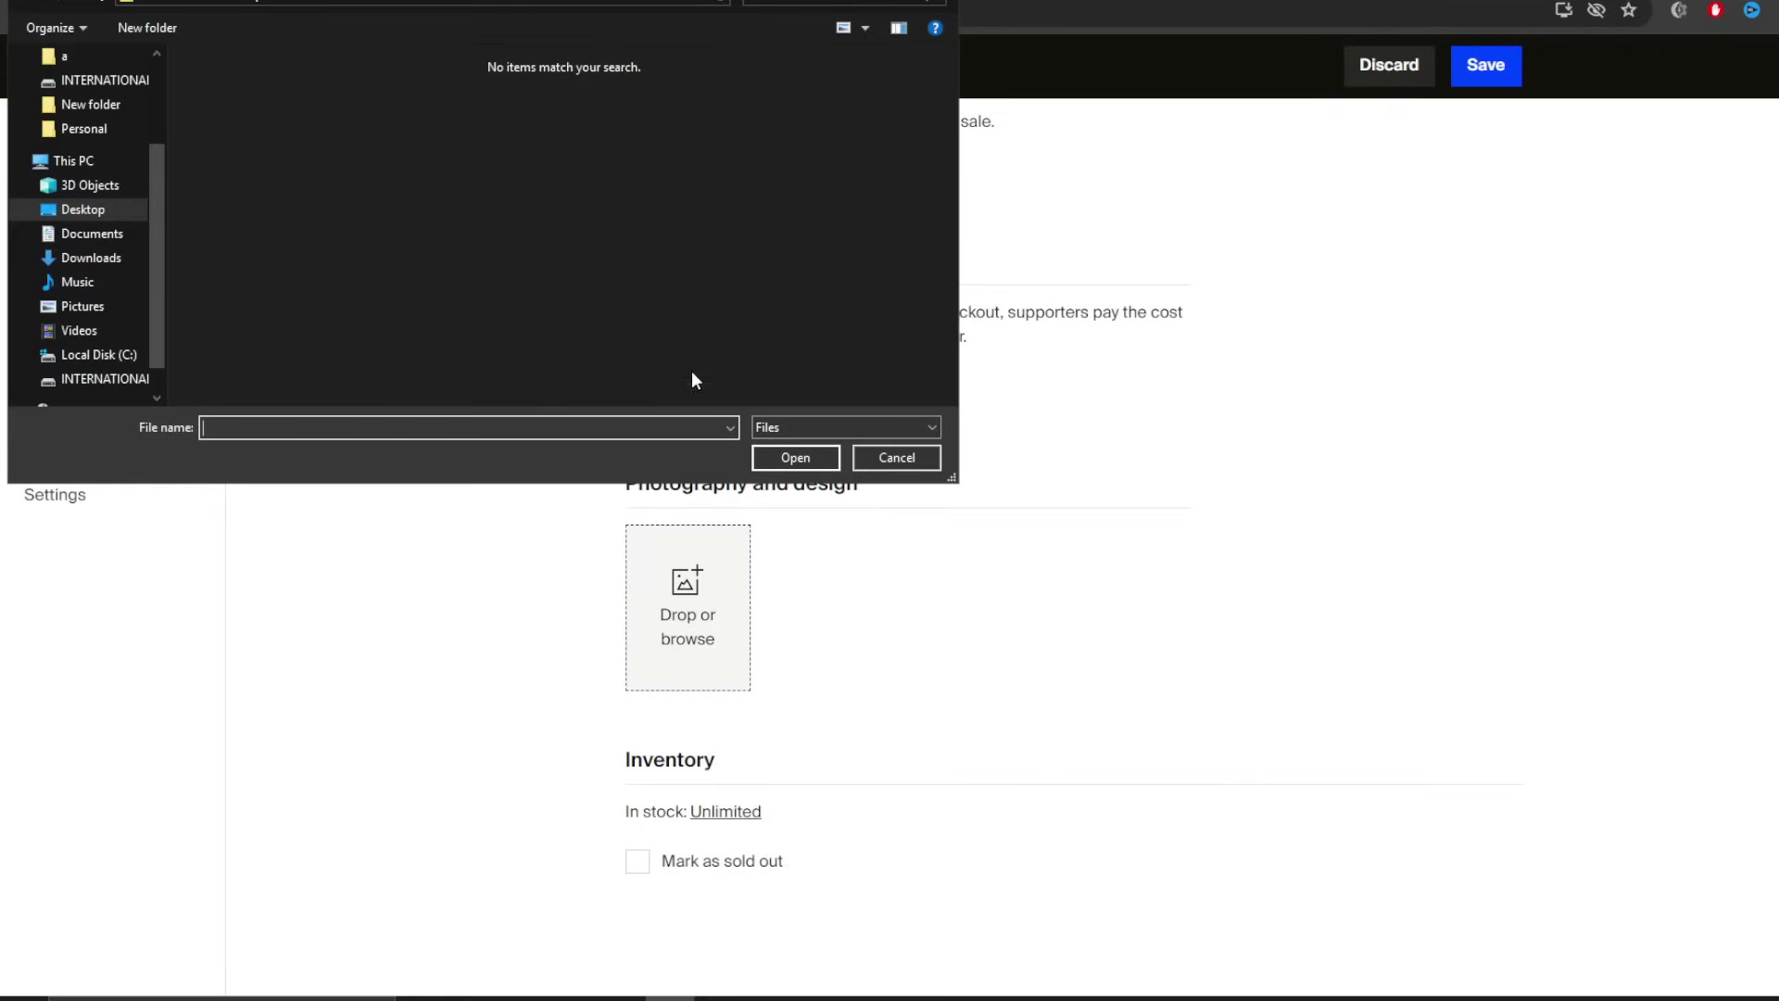
left_click(102, 211)
double_click(408, 258)
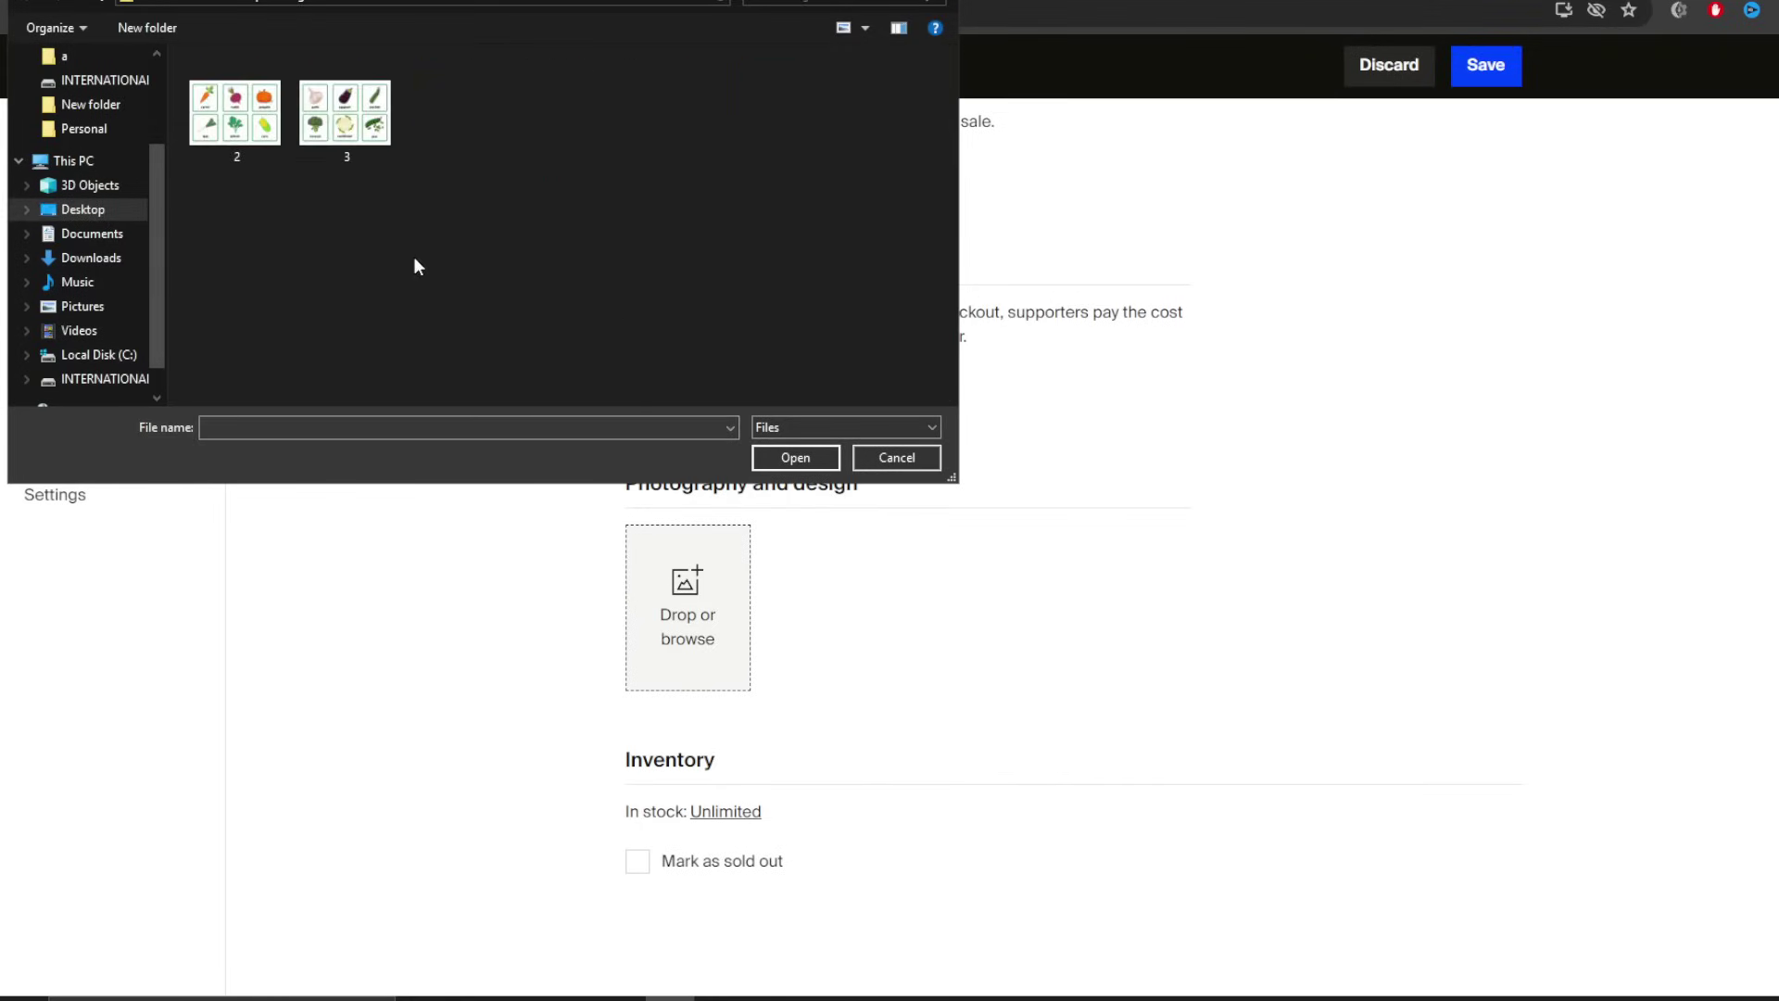
left_click(249, 139)
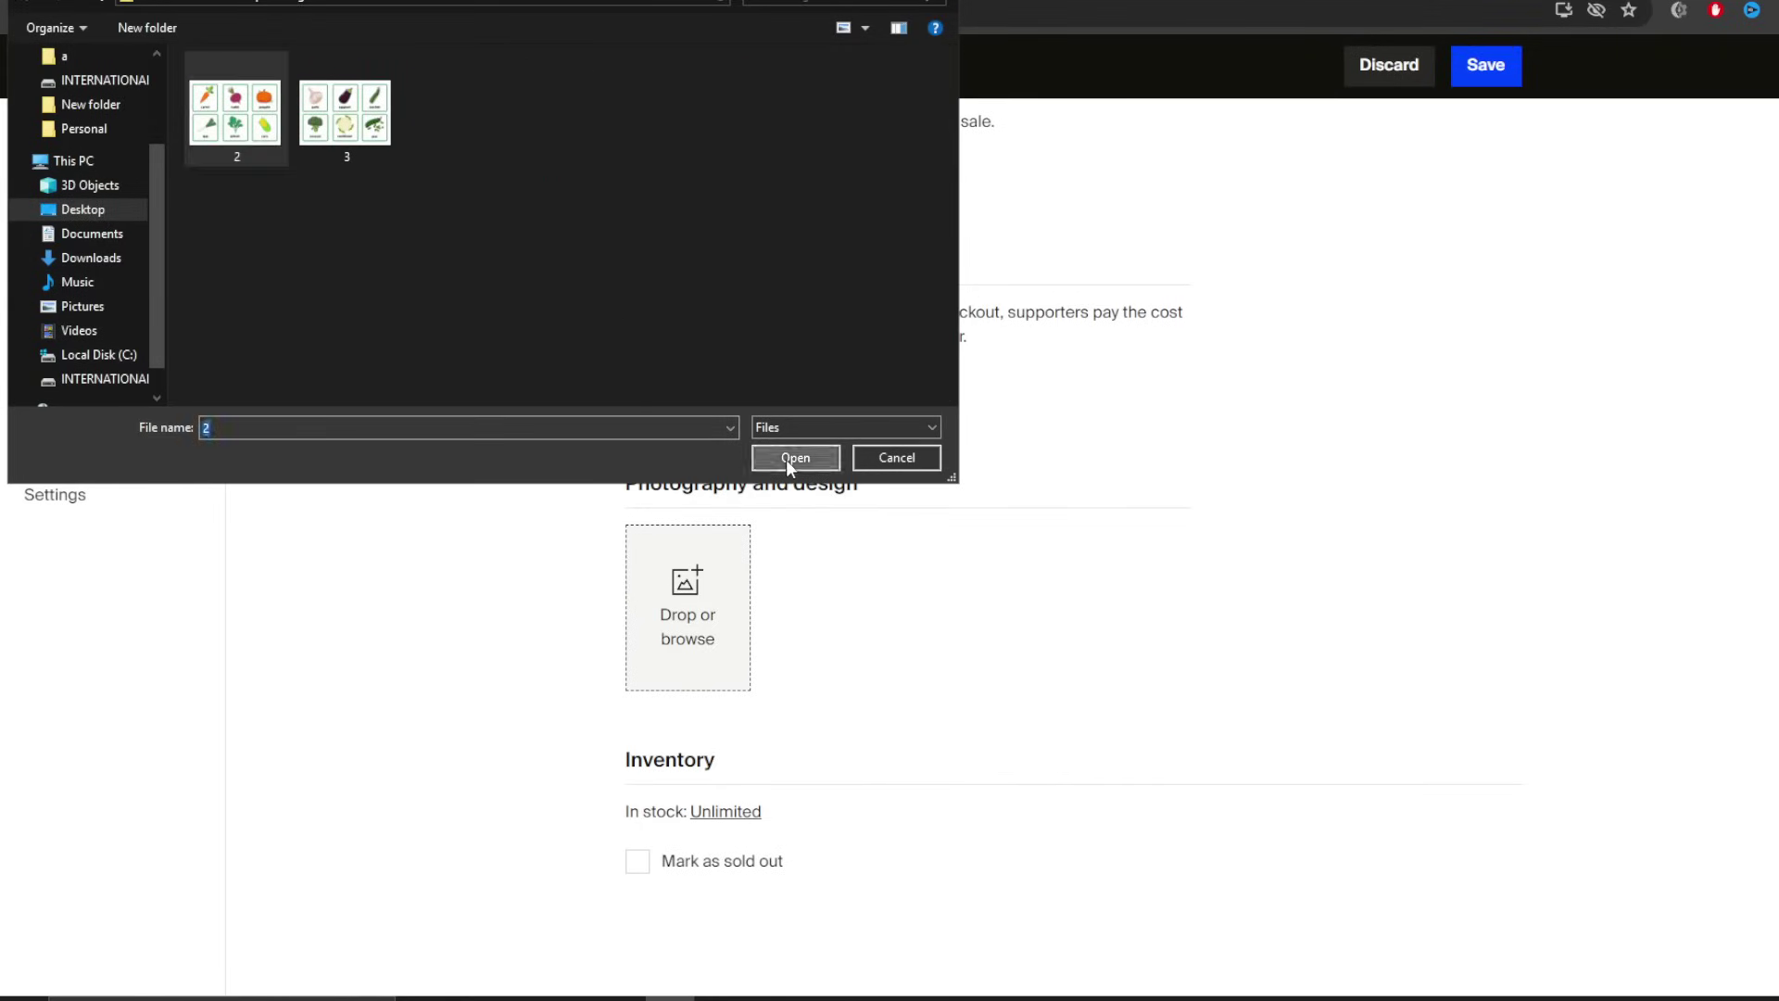
left_click(794, 458)
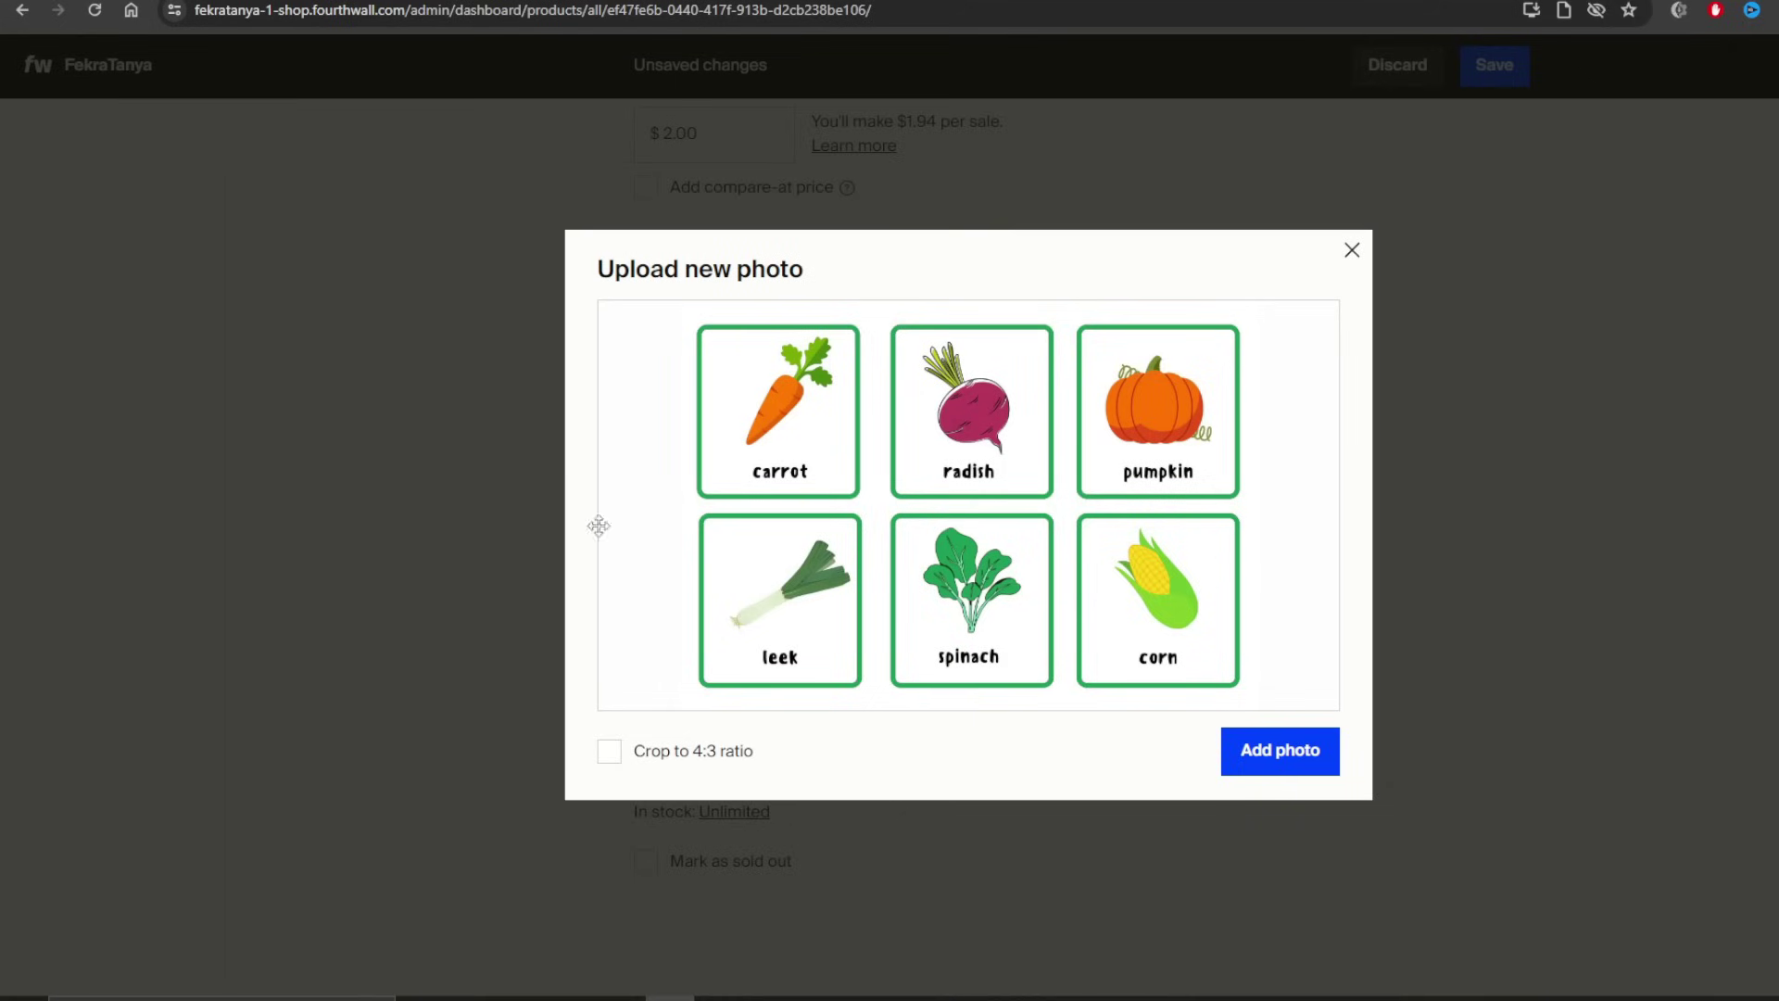
left_click(1255, 750)
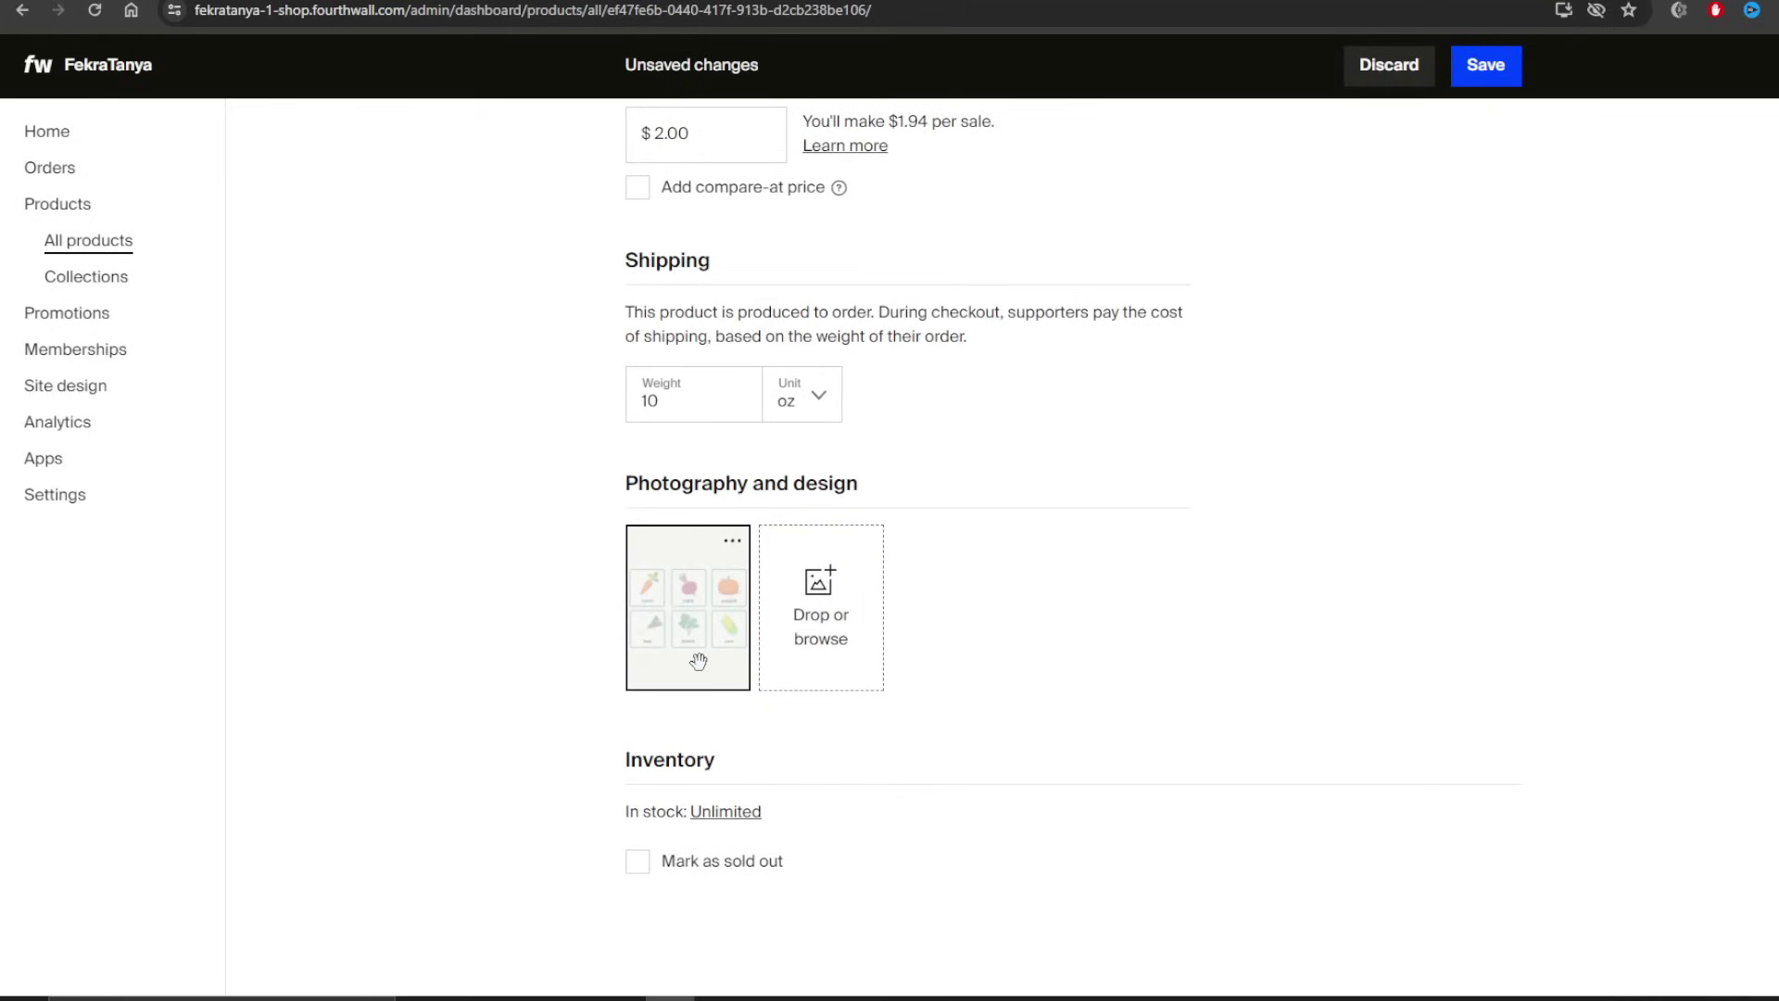
- Check the filled-in product details from photo to description, and save the Animals Flash Cards for kids product
scroll(926, 542, "up", 4)
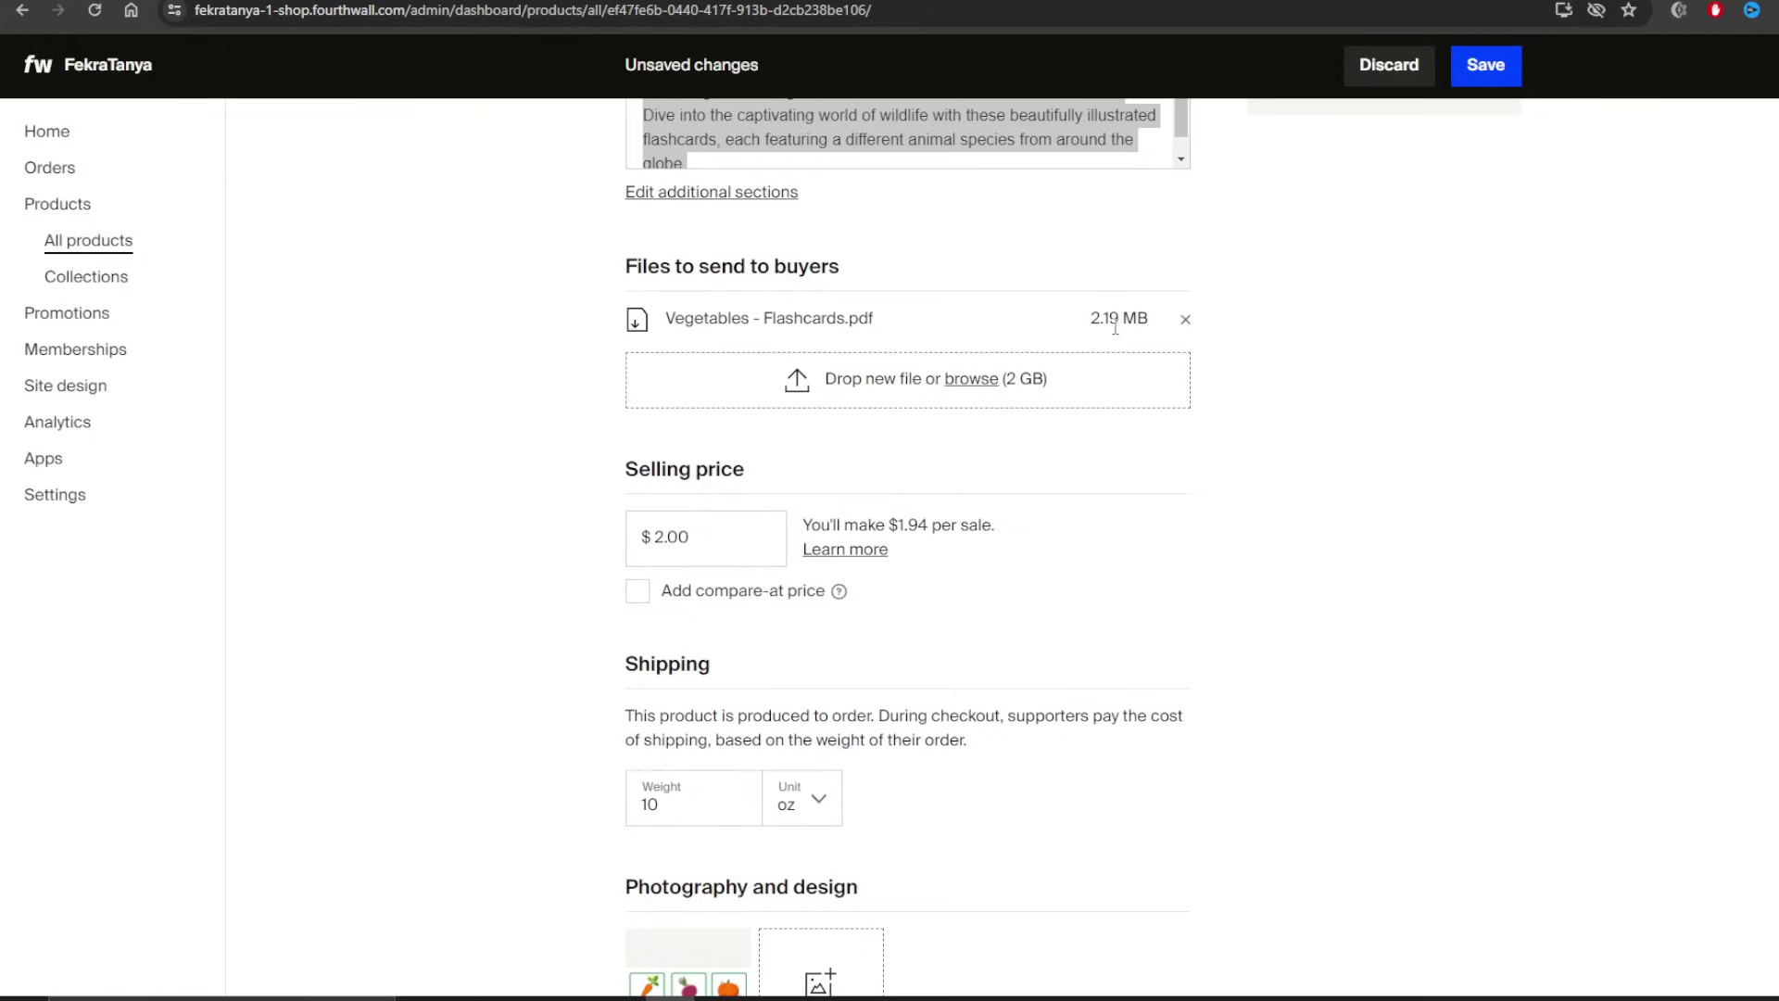
scroll(1019, 371, "down", 4)
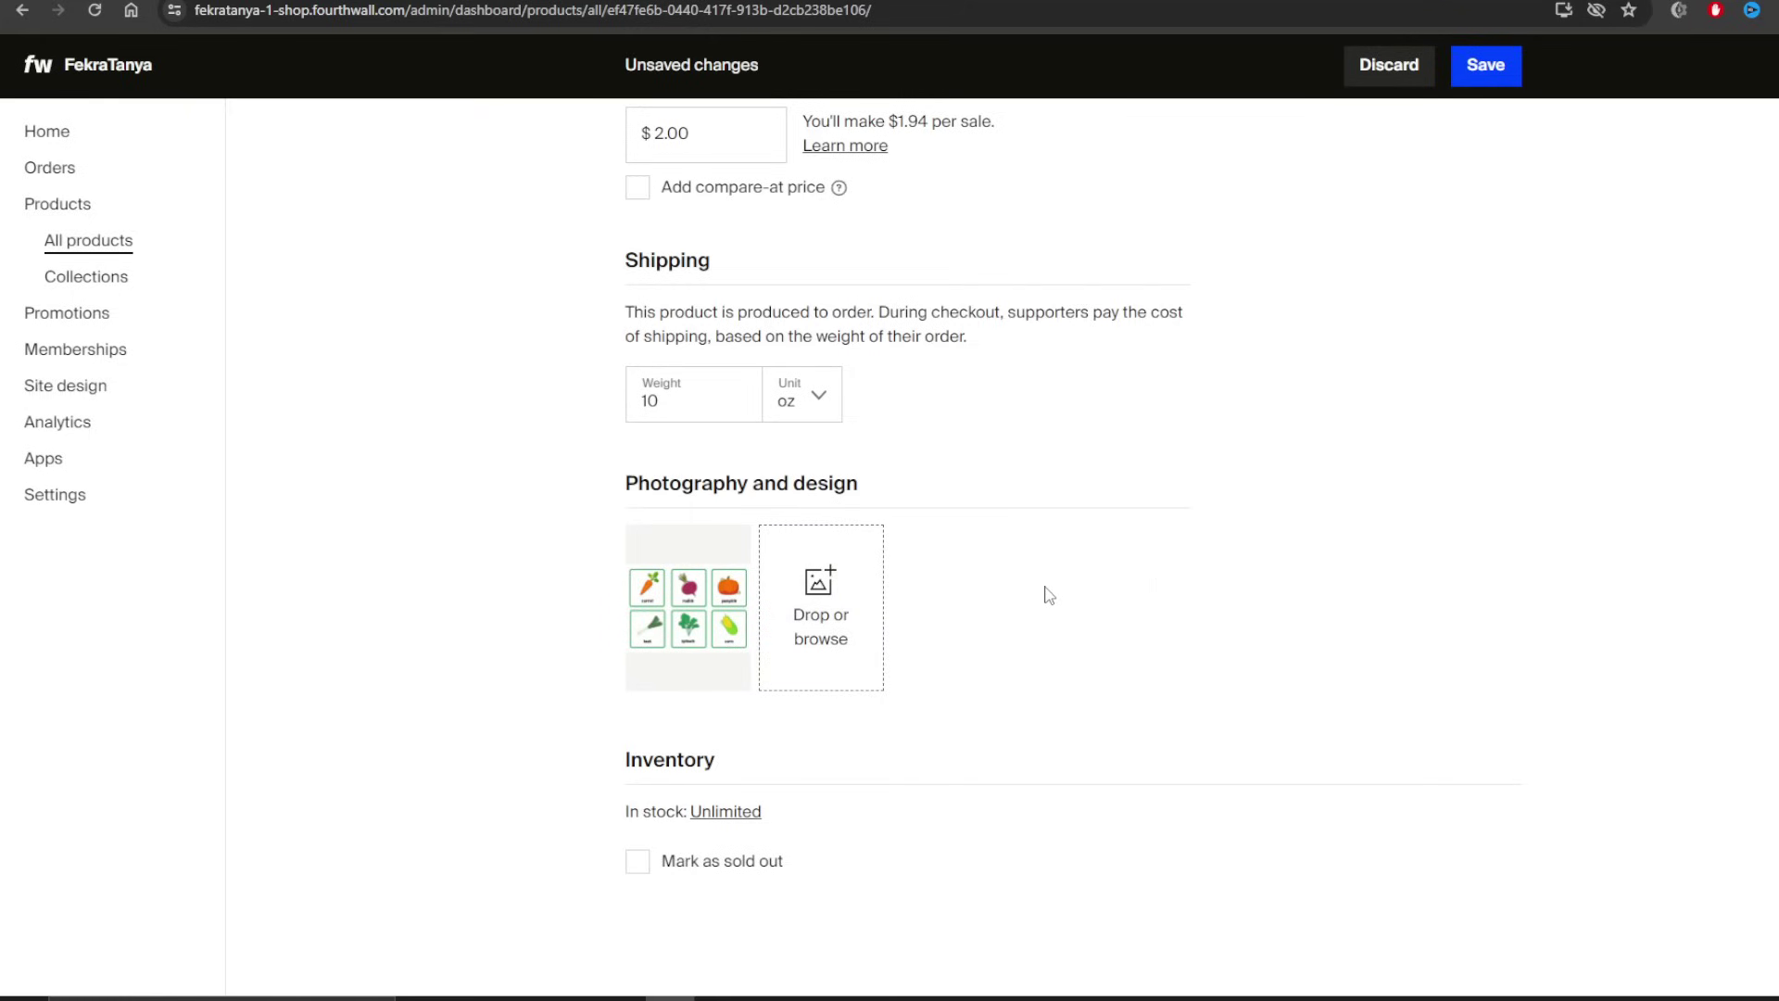
scroll(1048, 594, "down", 1)
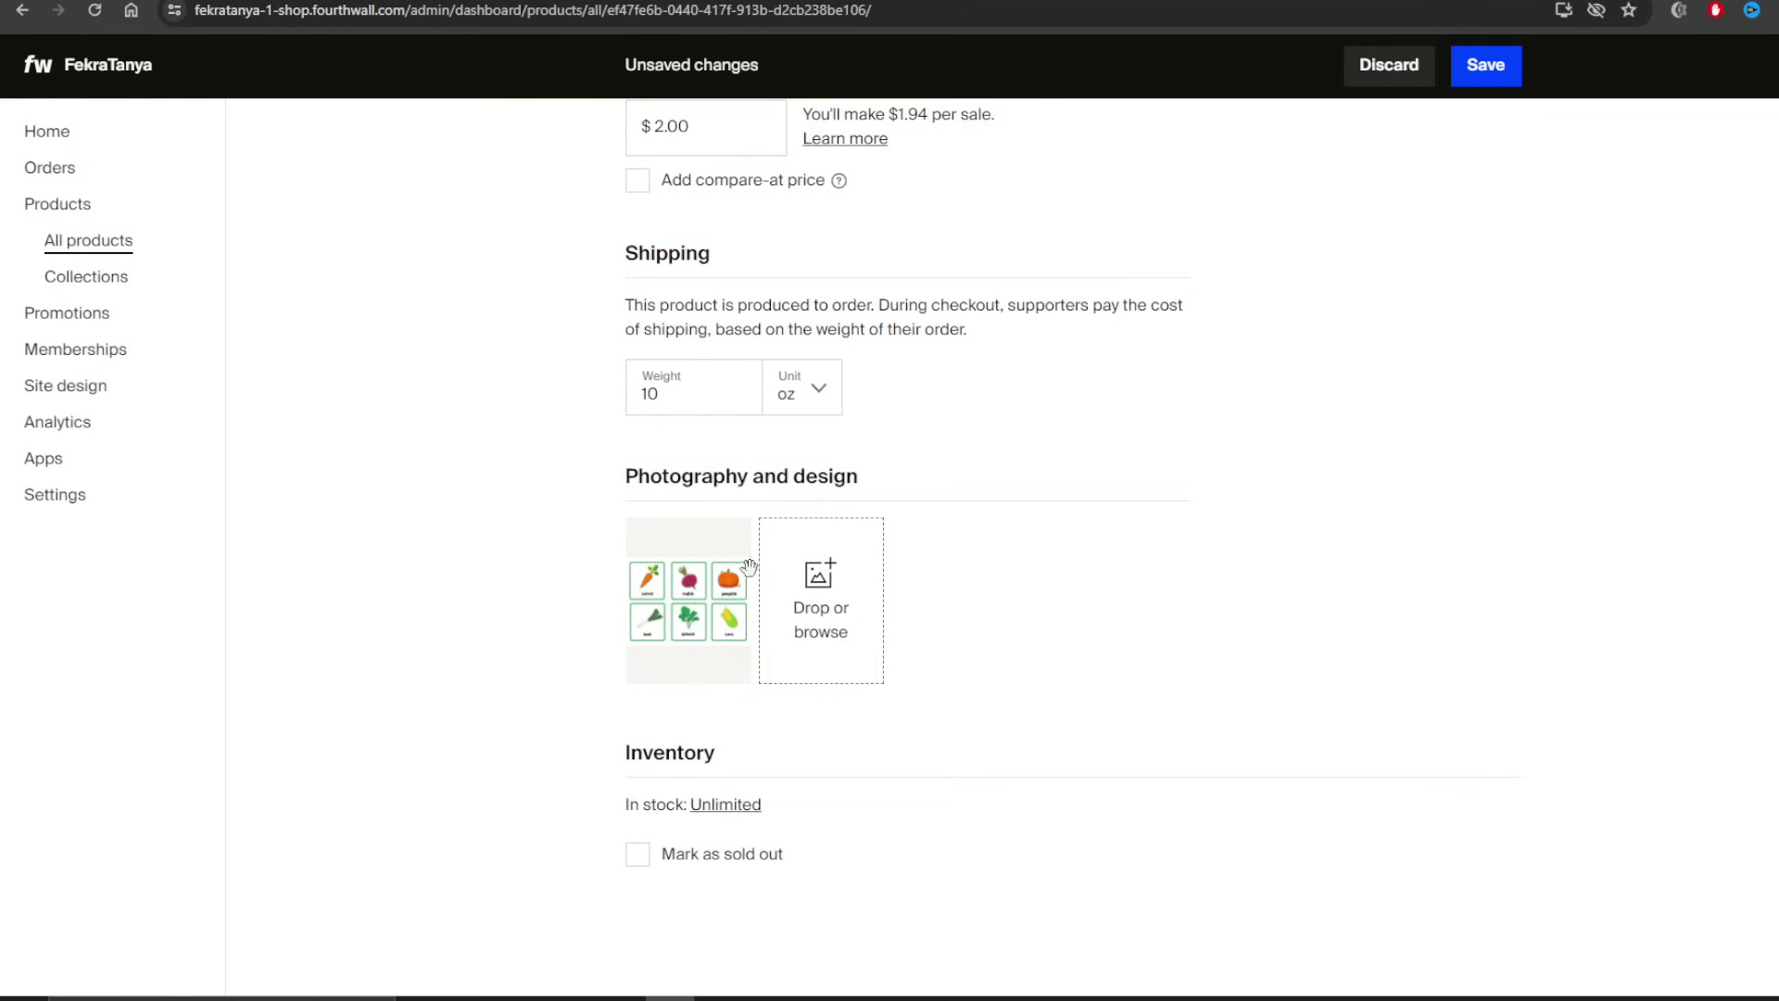
scroll(905, 628, "up", 3)
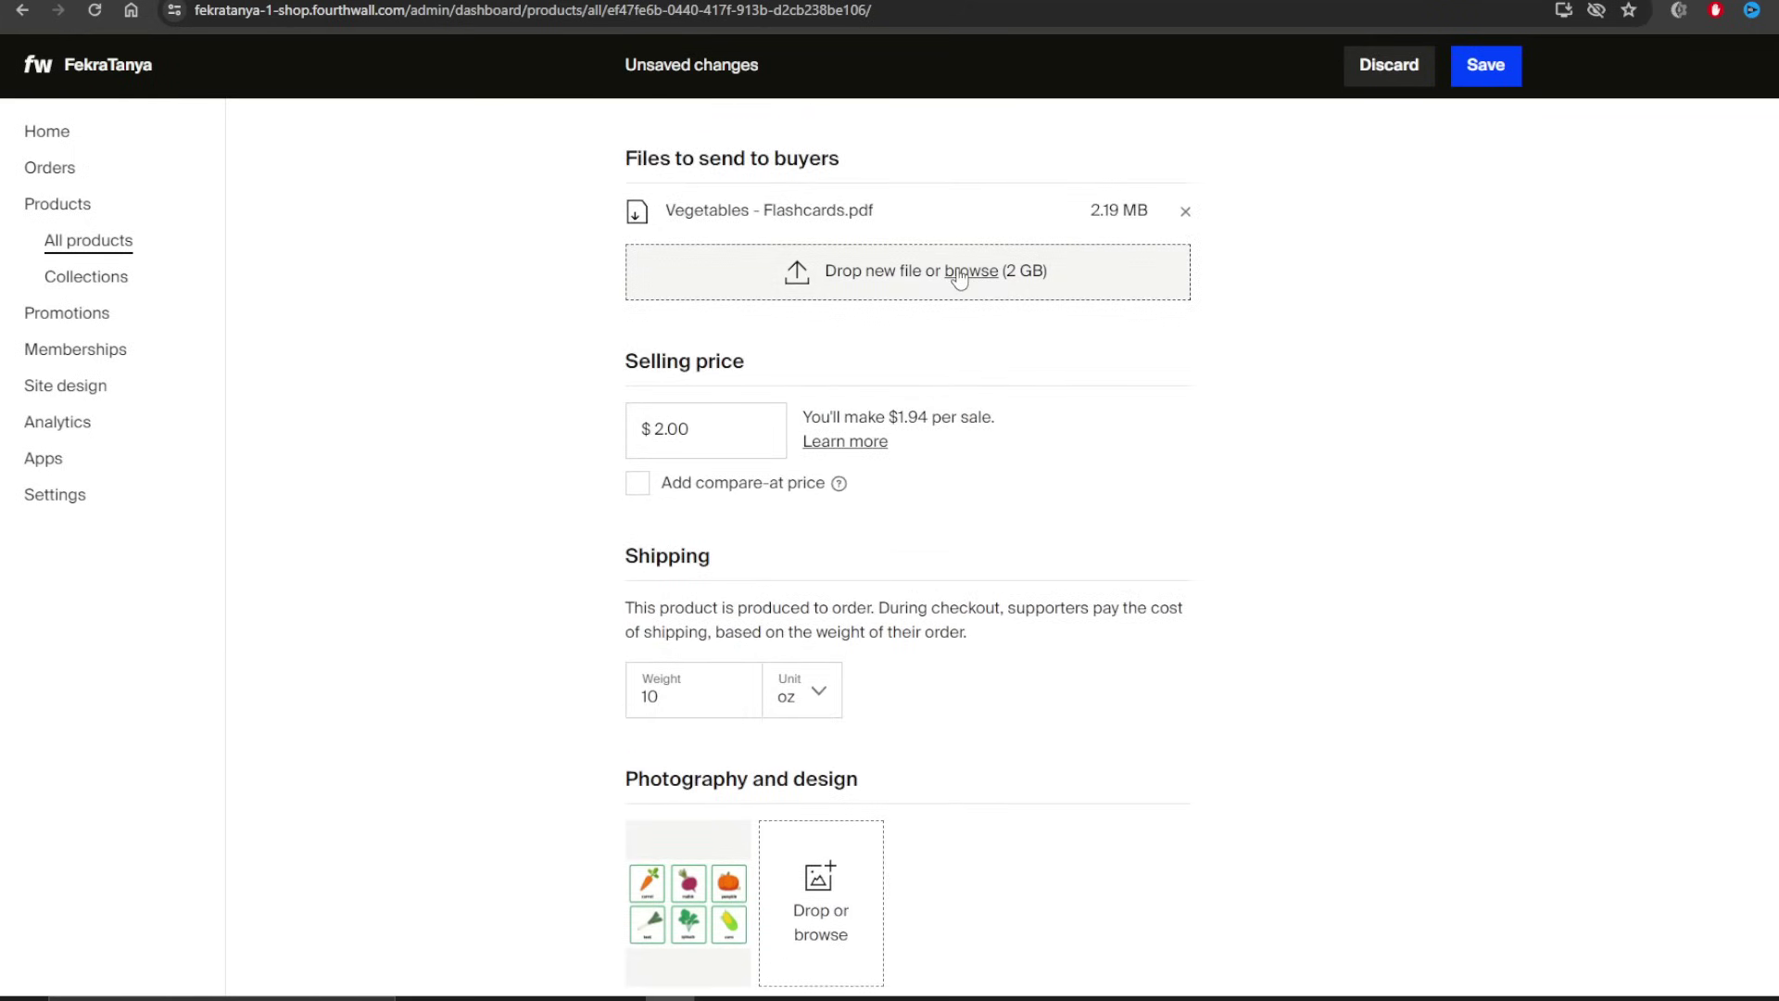
scroll(1318, 584, "up", 5)
scroll(1071, 567, "up", 1)
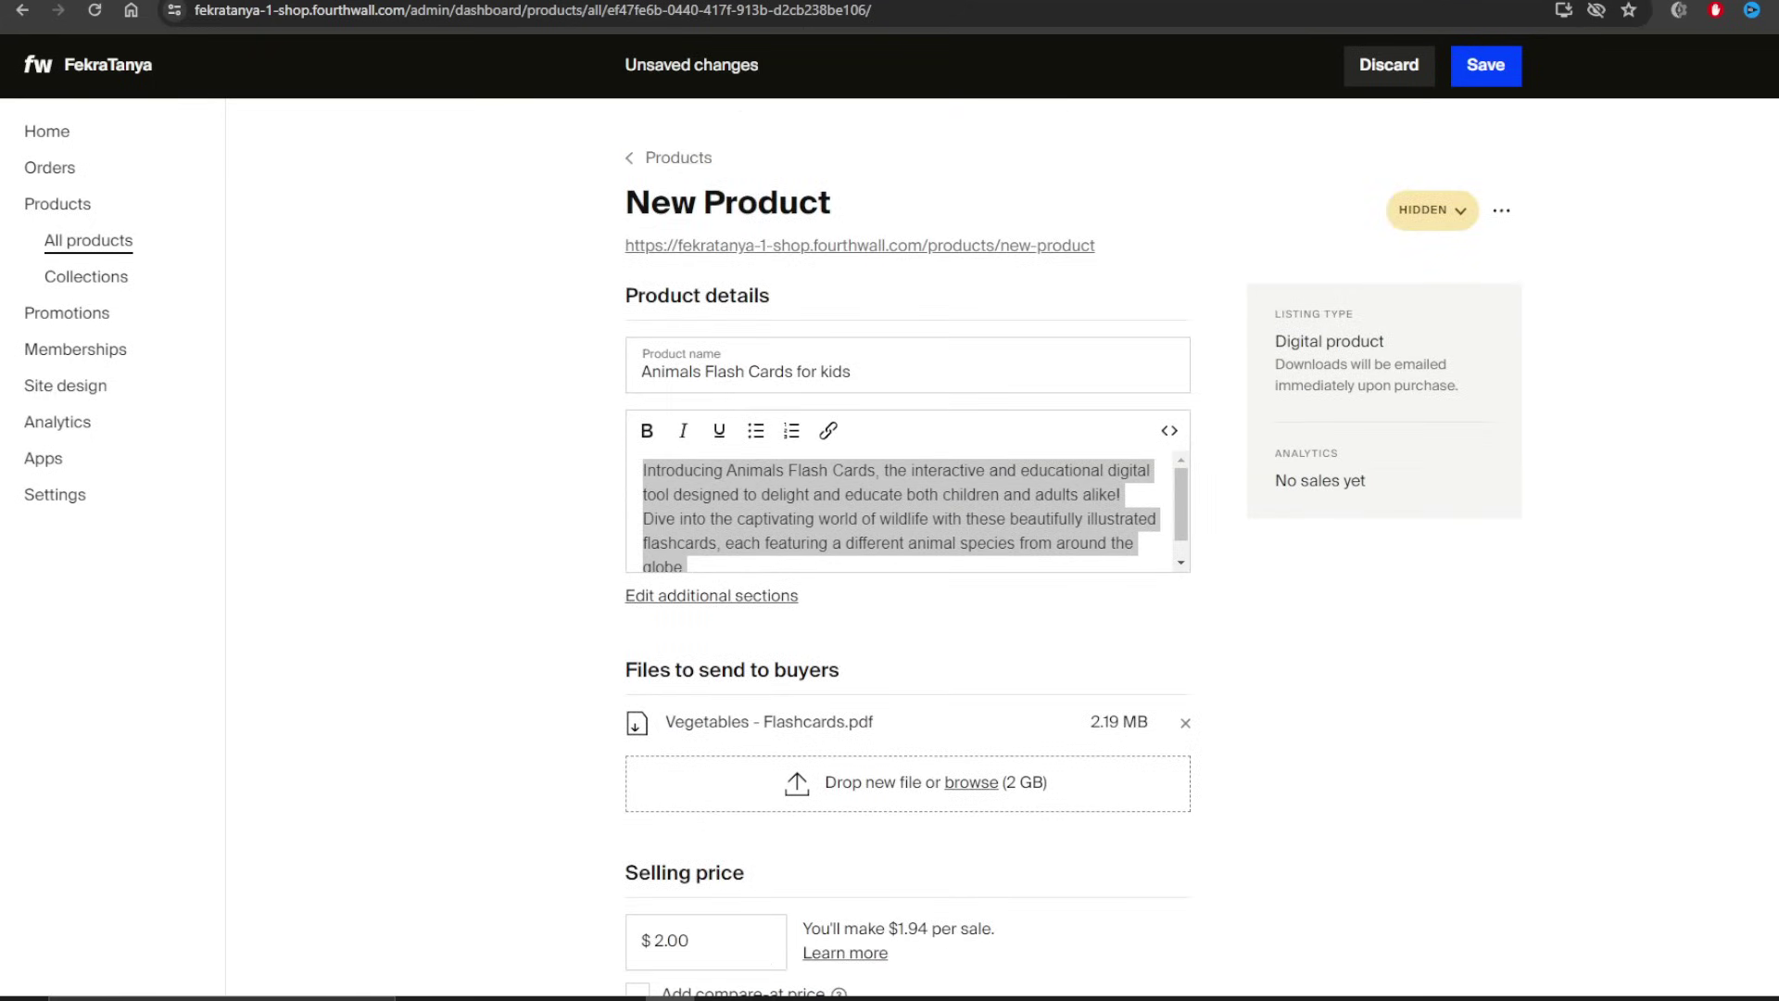
left_click(1202, 602)
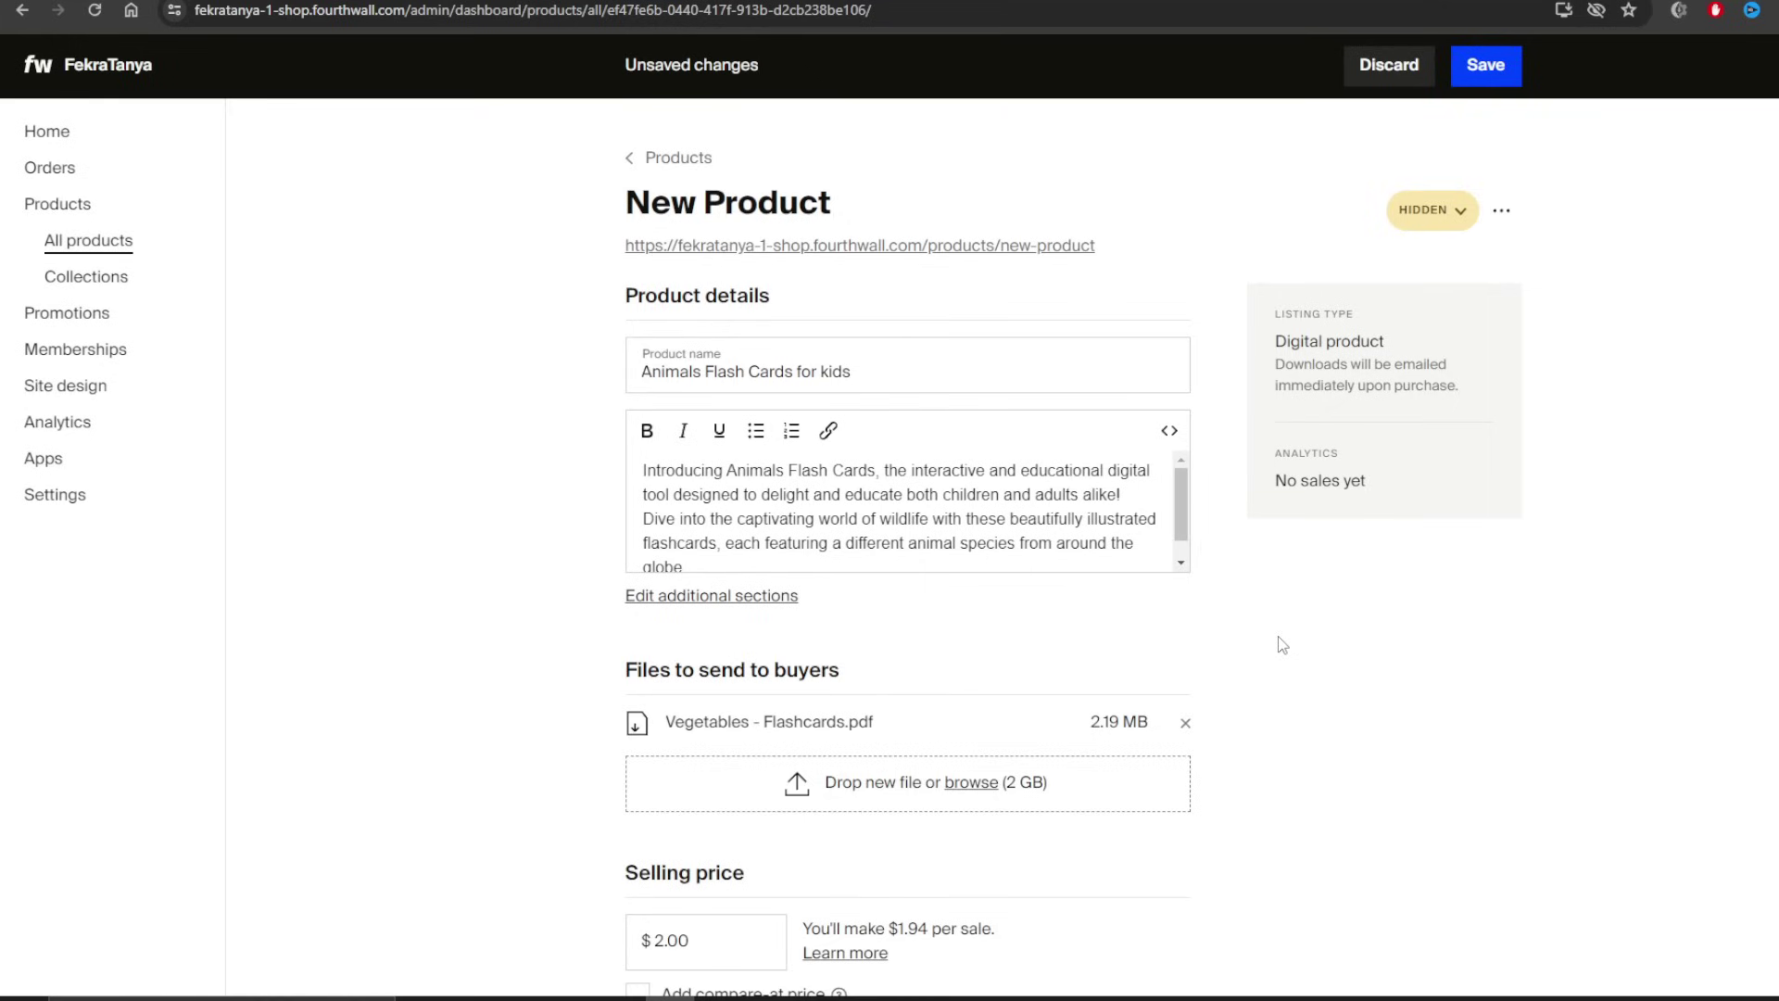
left_click(1500, 74)
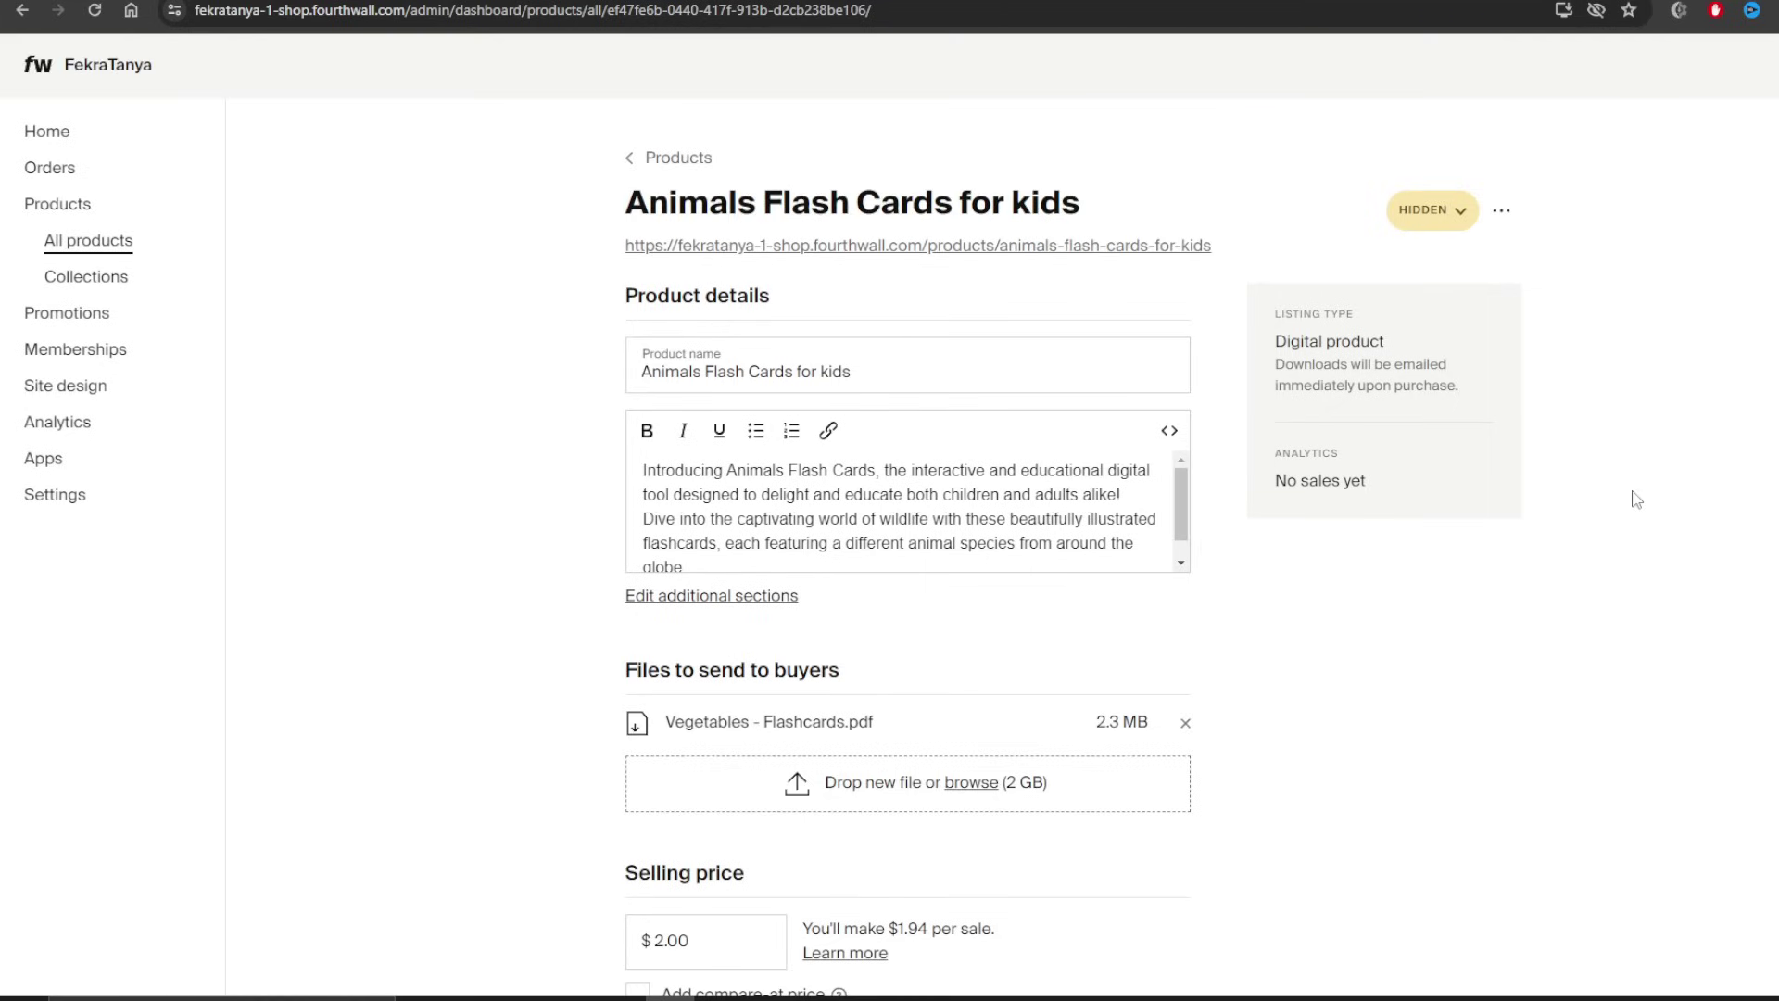
- Change the product's visibility to Public, save the change and return to the list of products
left_click(1439, 213)
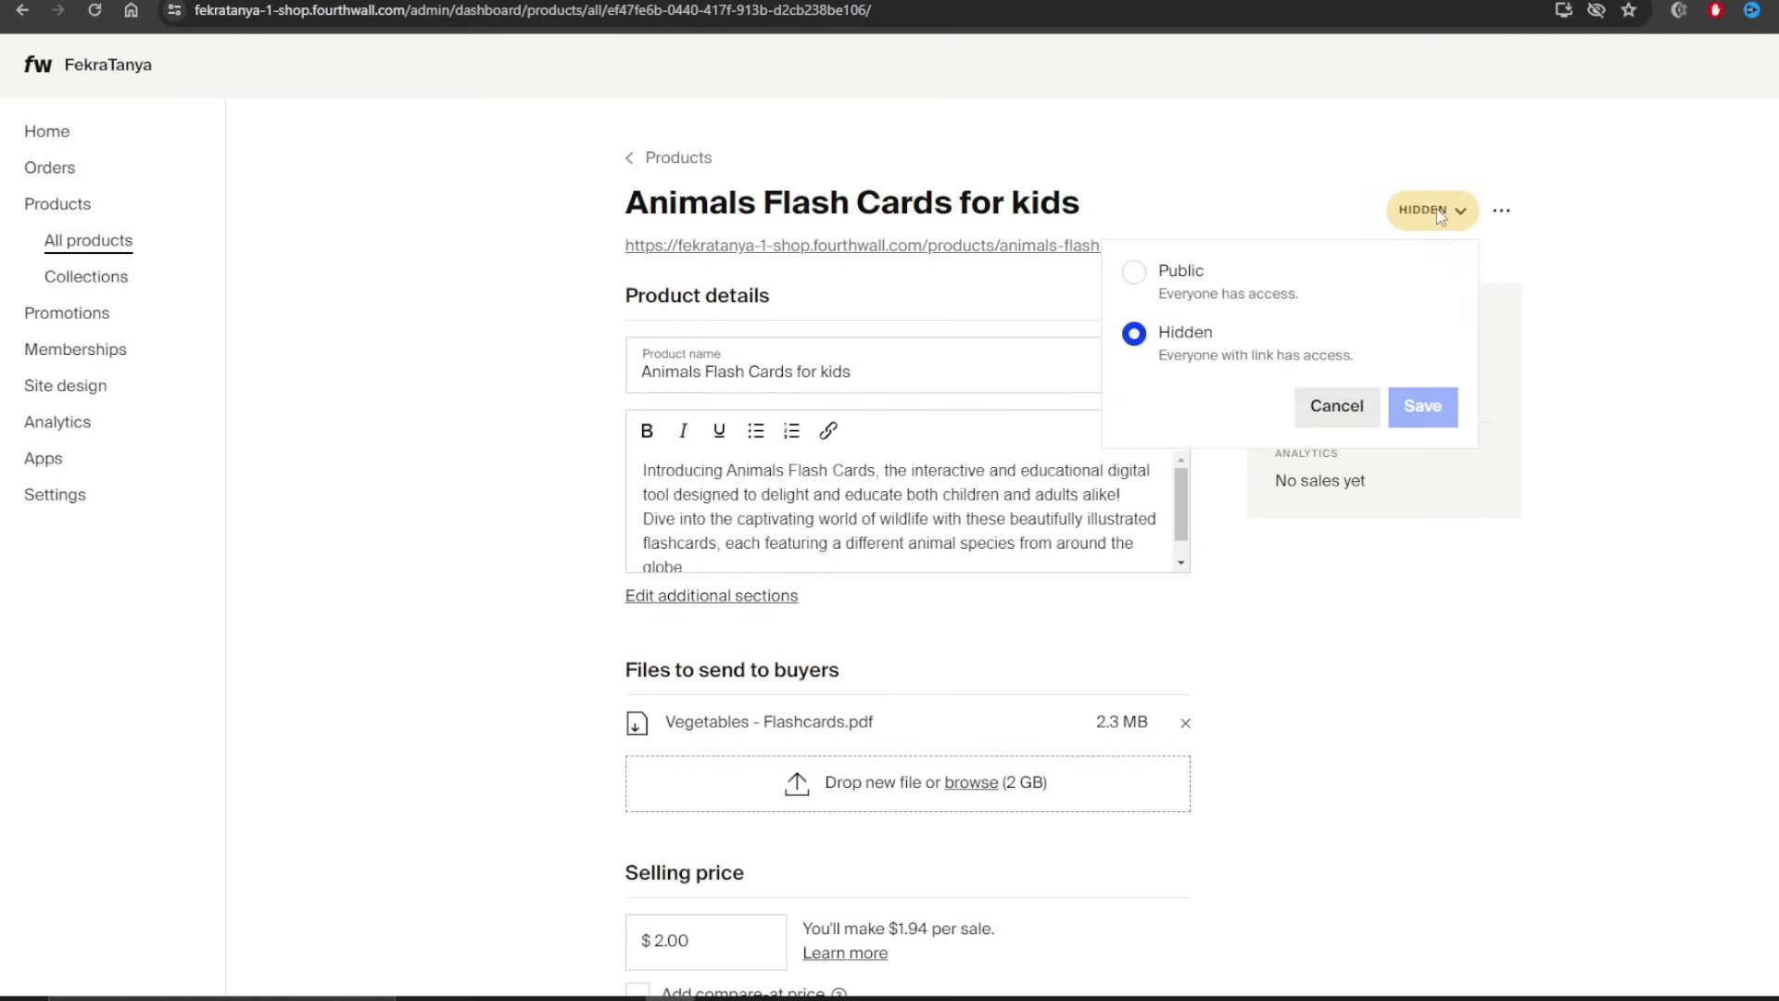
left_click(1190, 271)
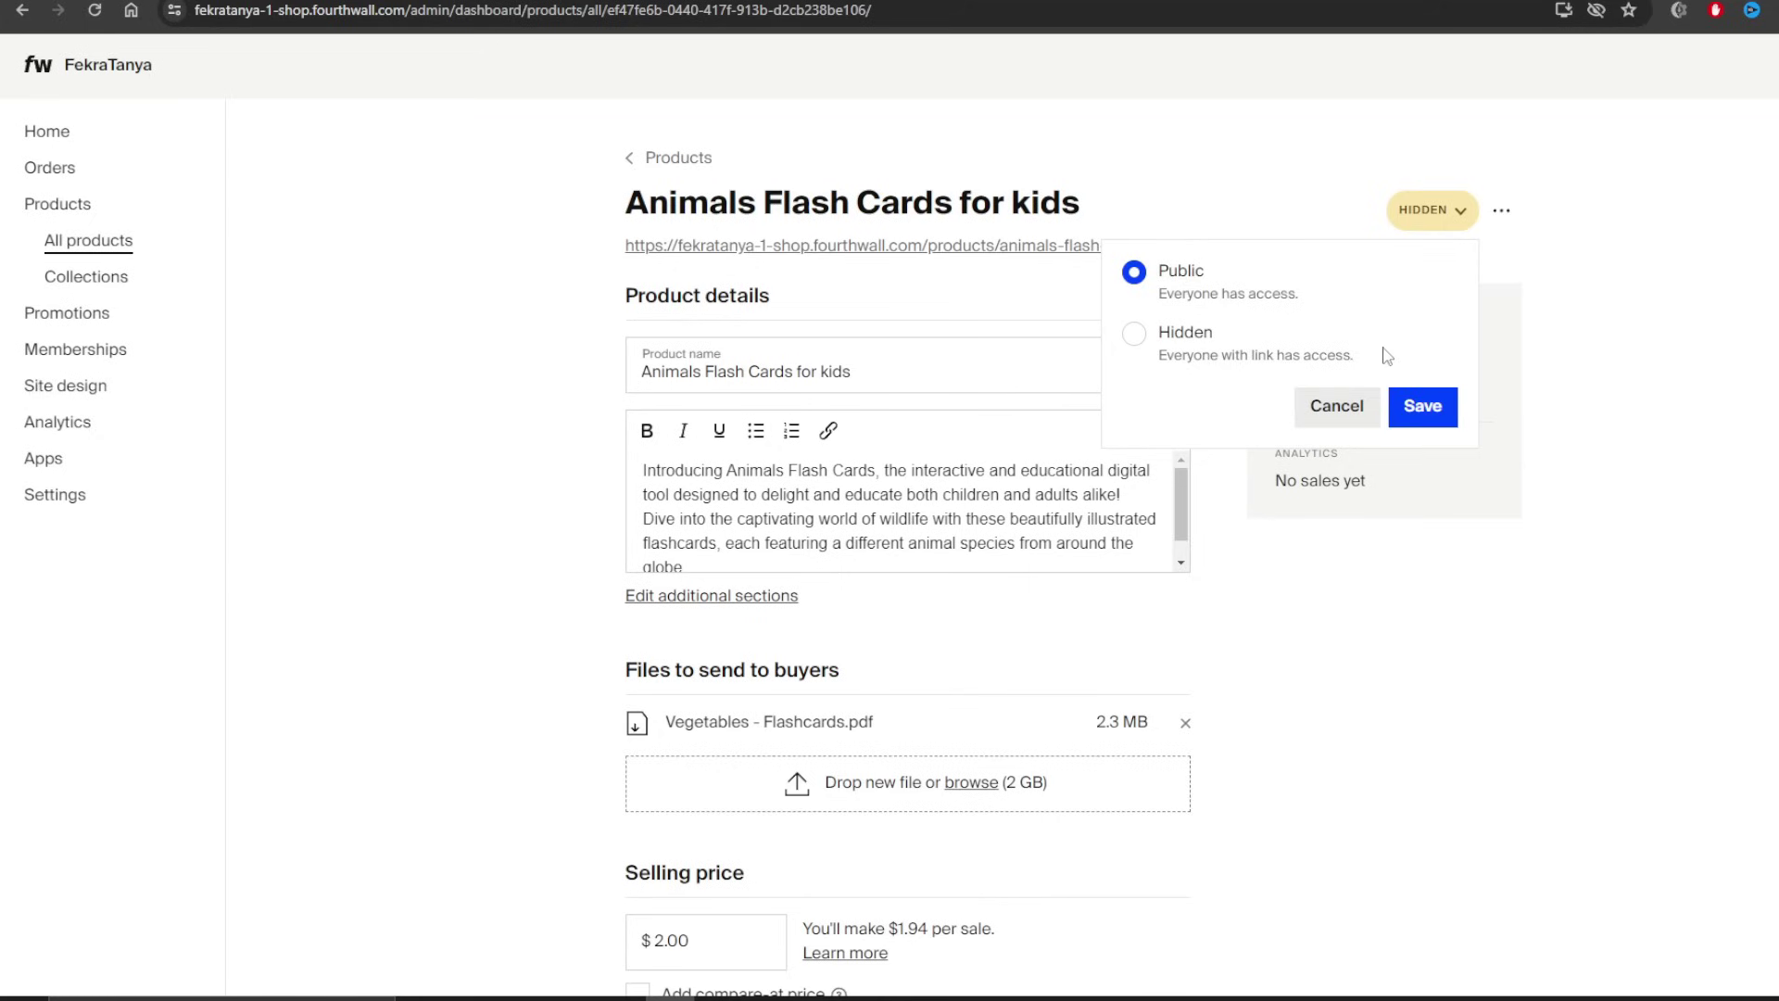
left_click(1420, 407)
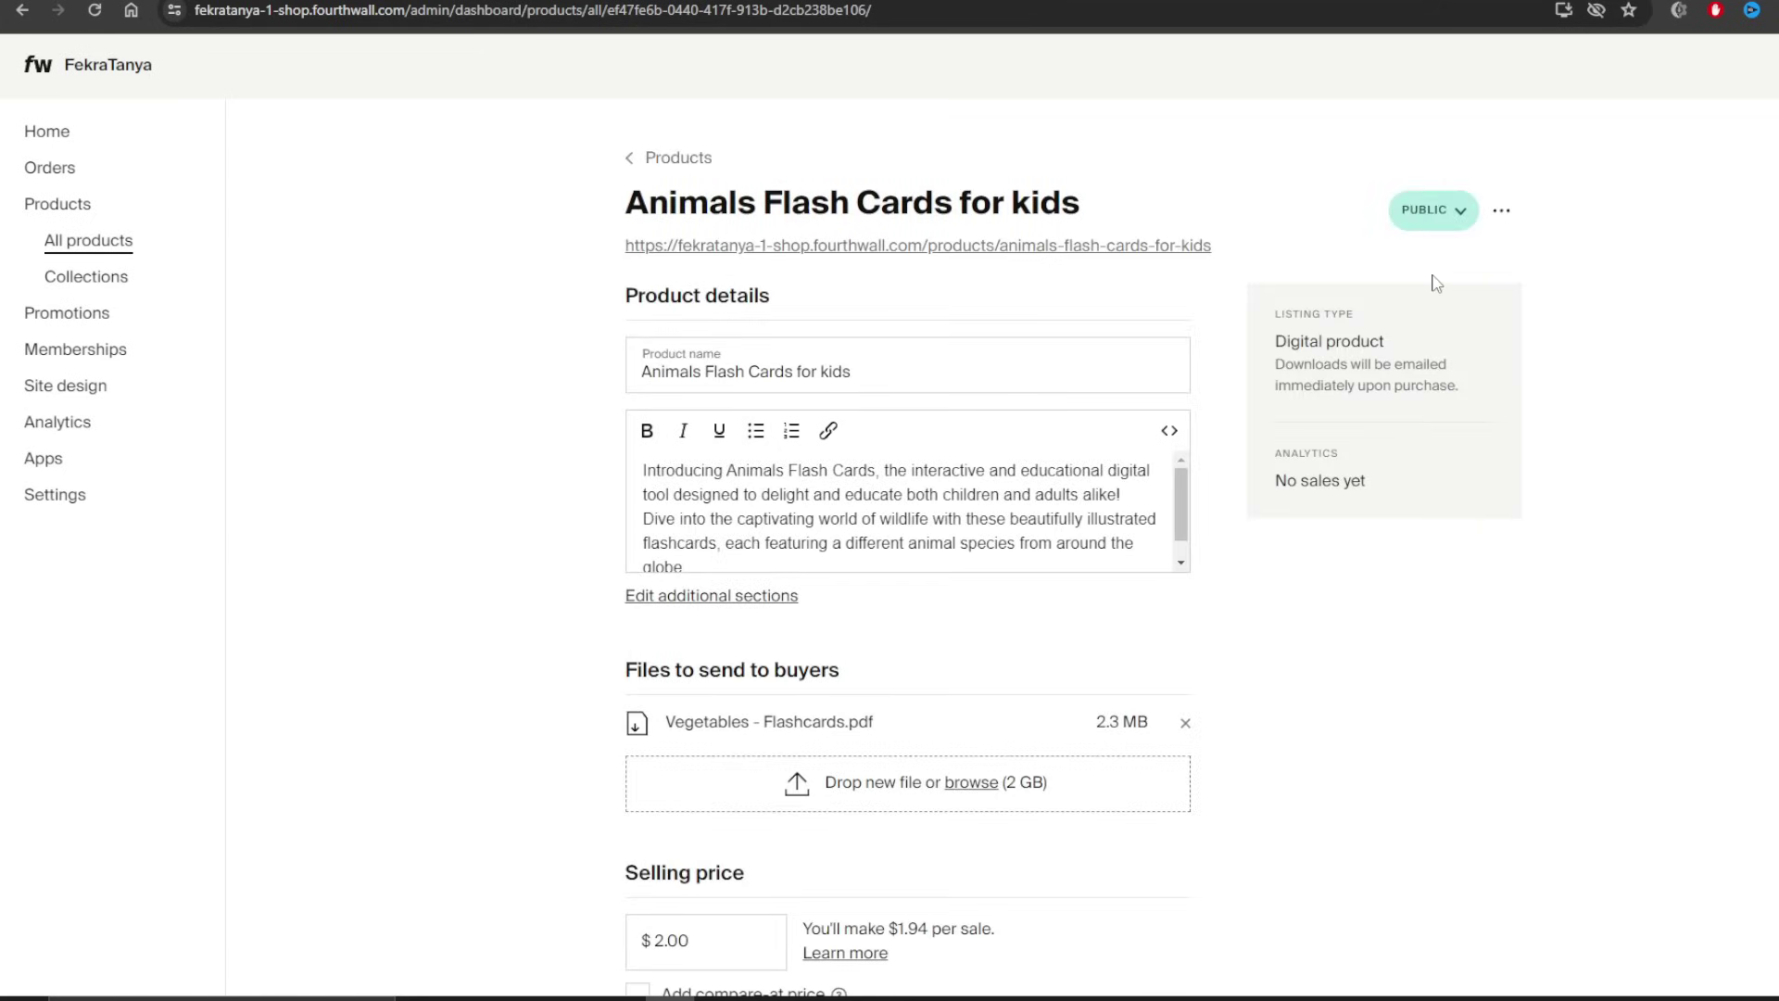
left_click(648, 157)
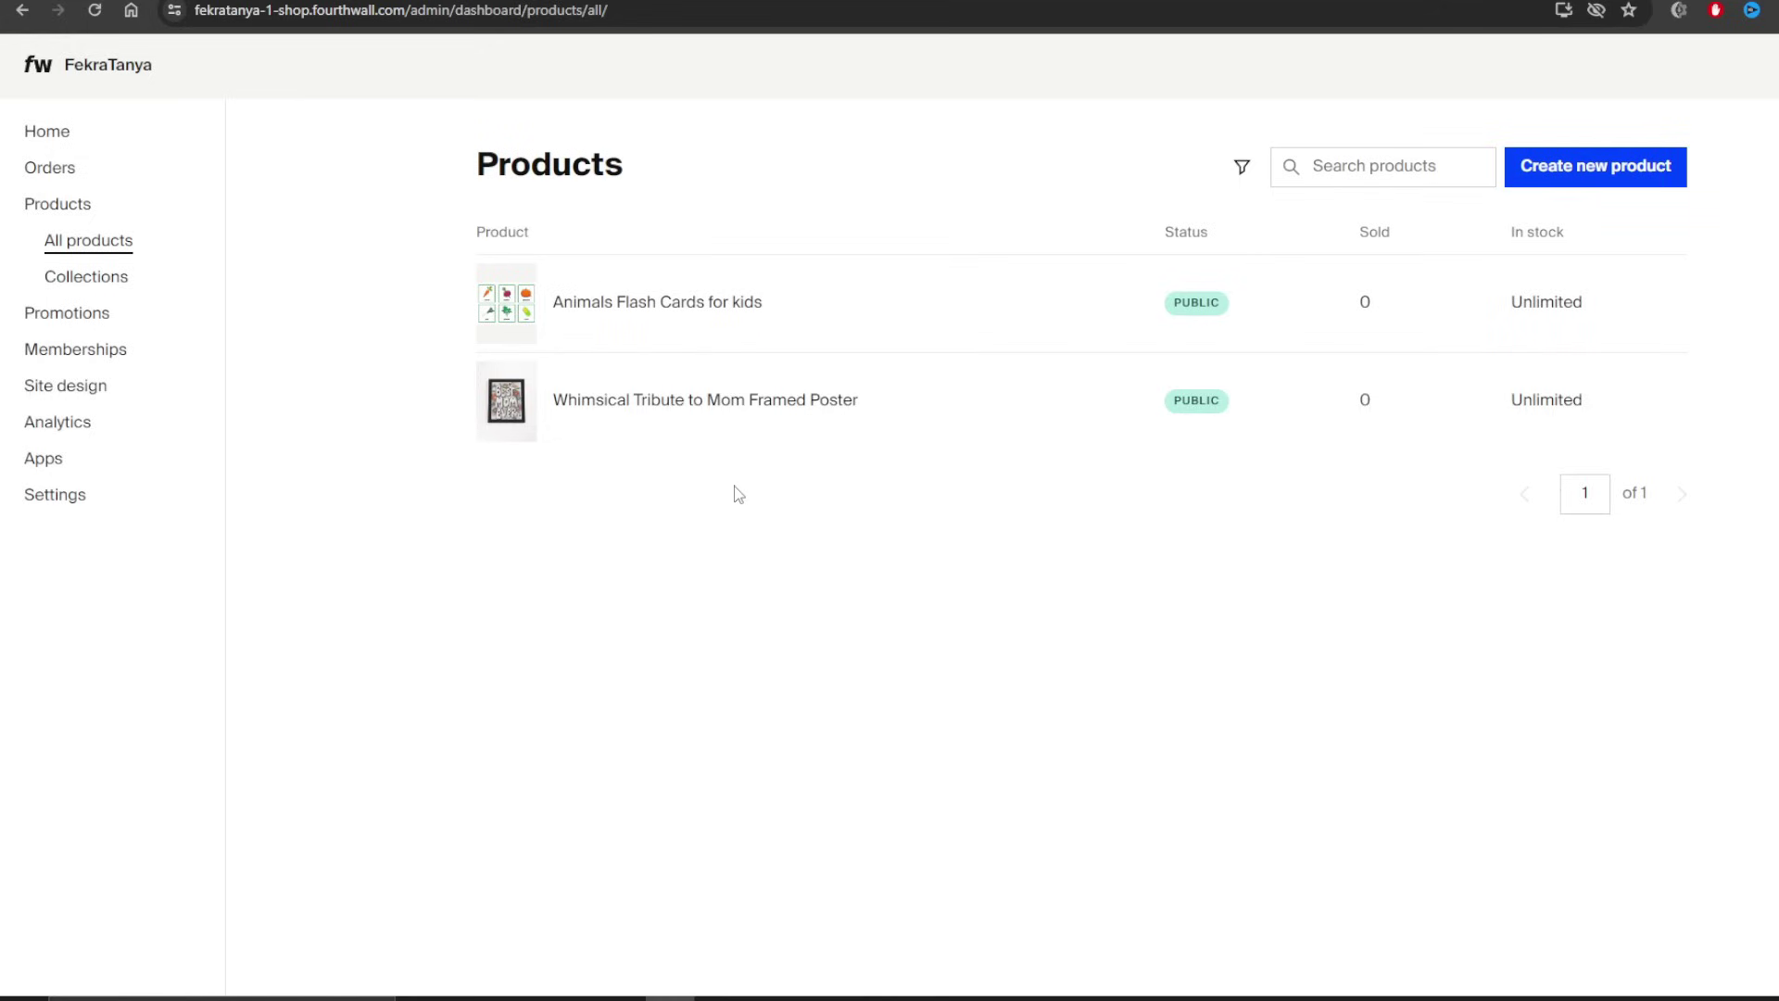
- Start a new product collection and name it Digital products
left_click(115, 278)
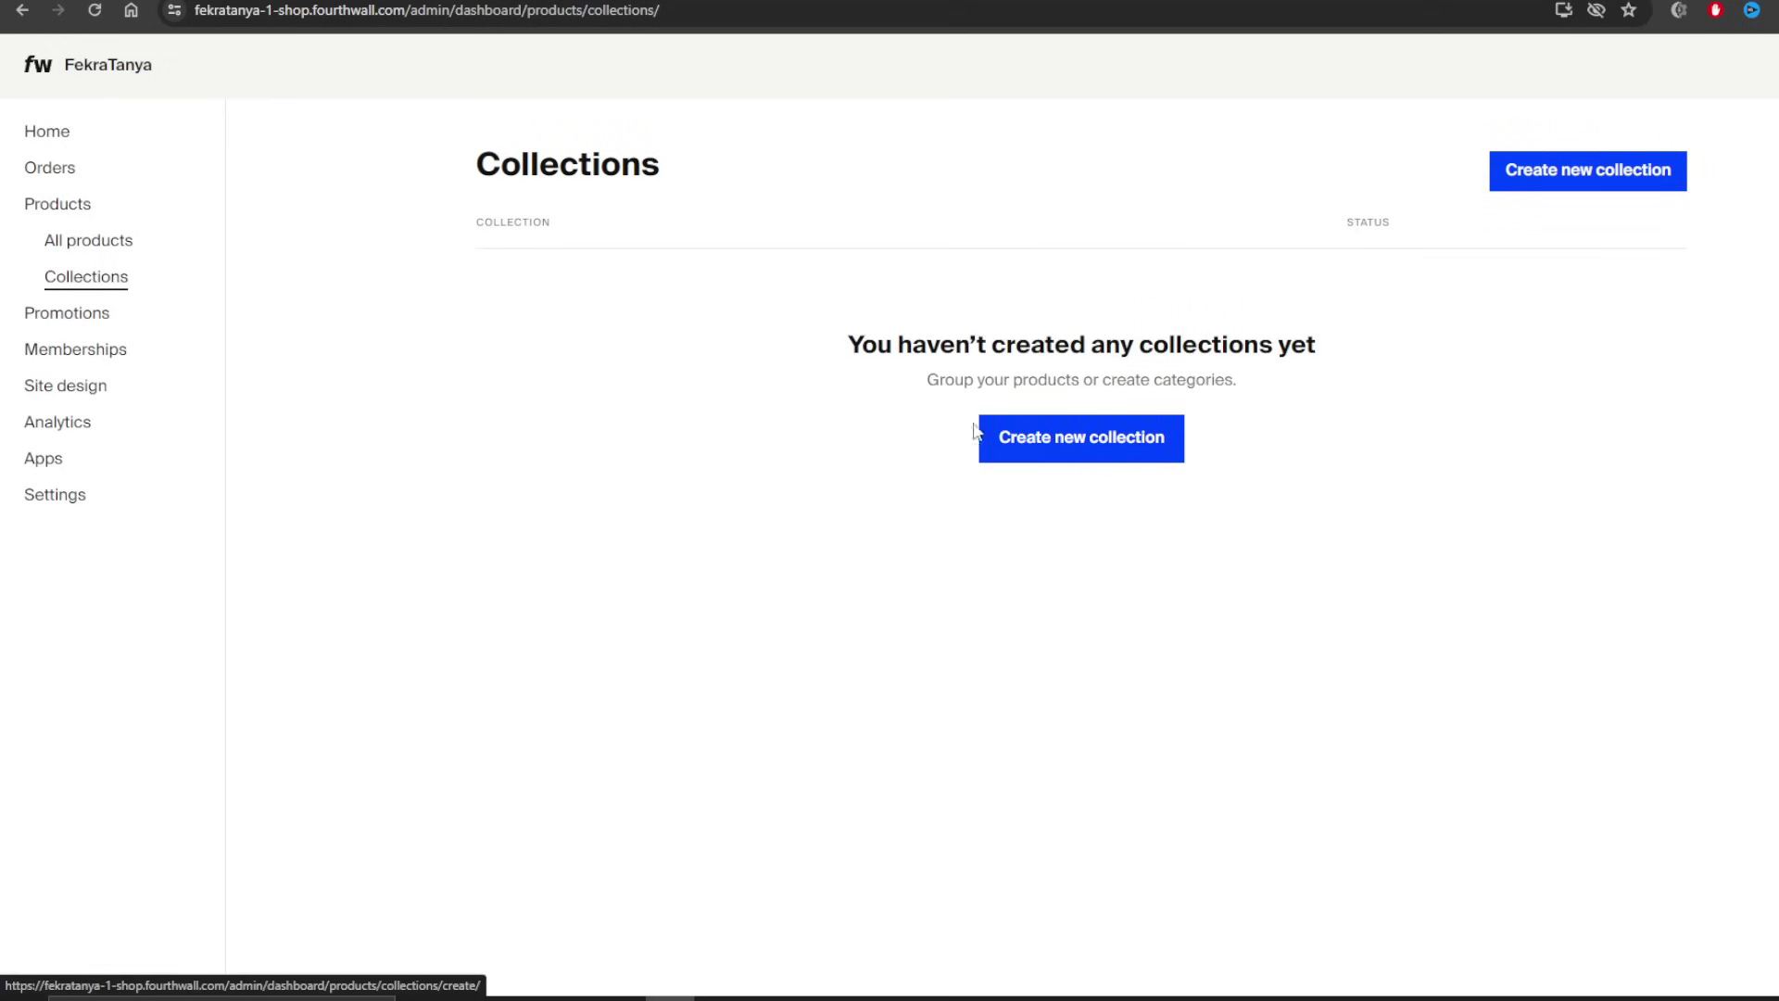
left_click(1163, 453)
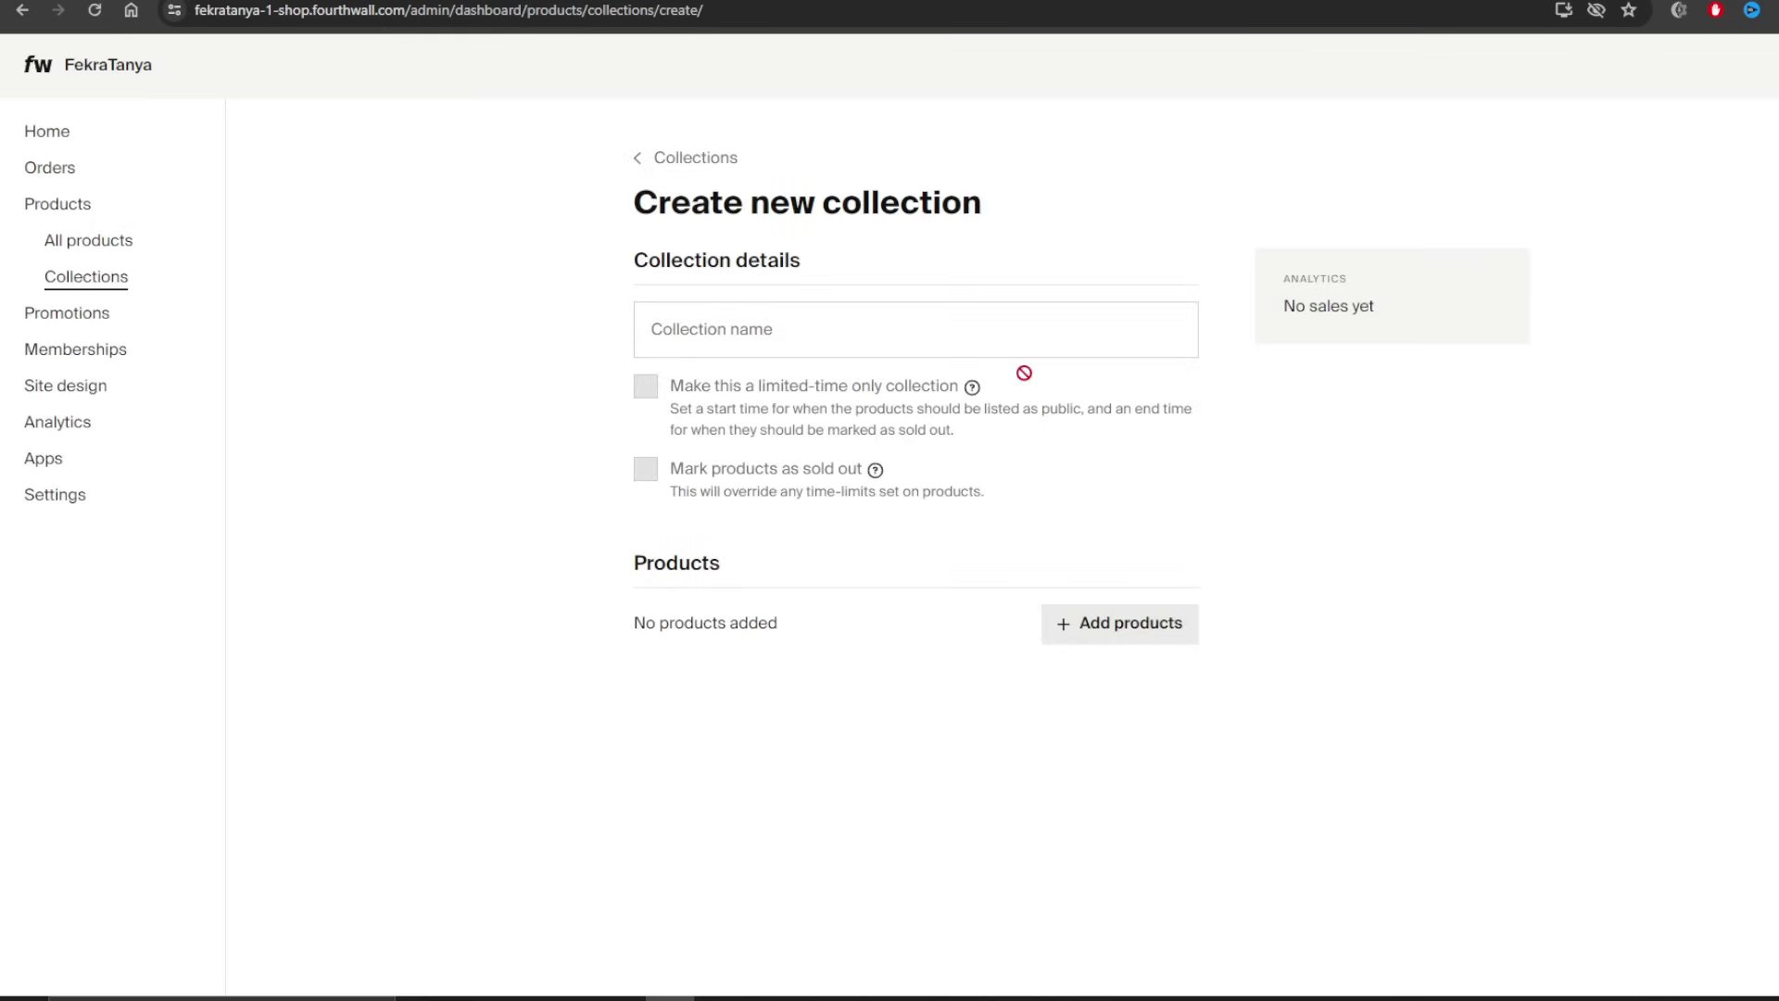
left_click(832, 319)
type("Digital products")
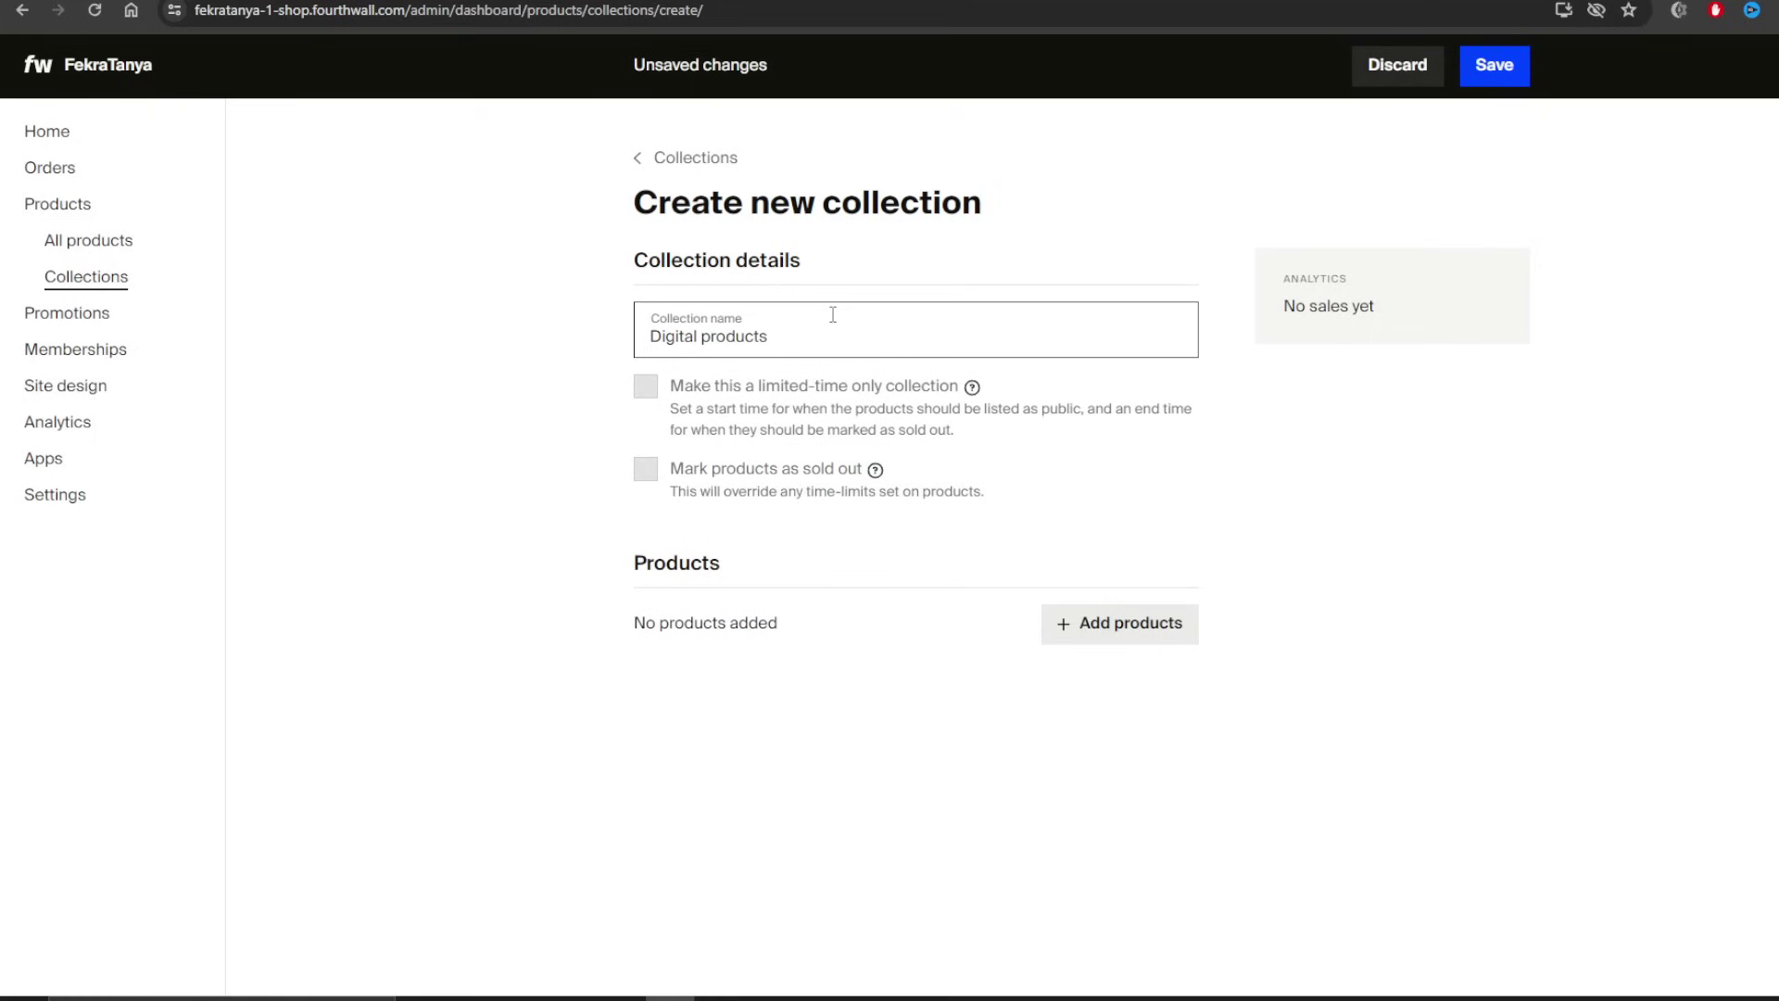
- Add Animals Flash Cards for kids to the collection, save it and return to the list of collections
left_click(1089, 633)
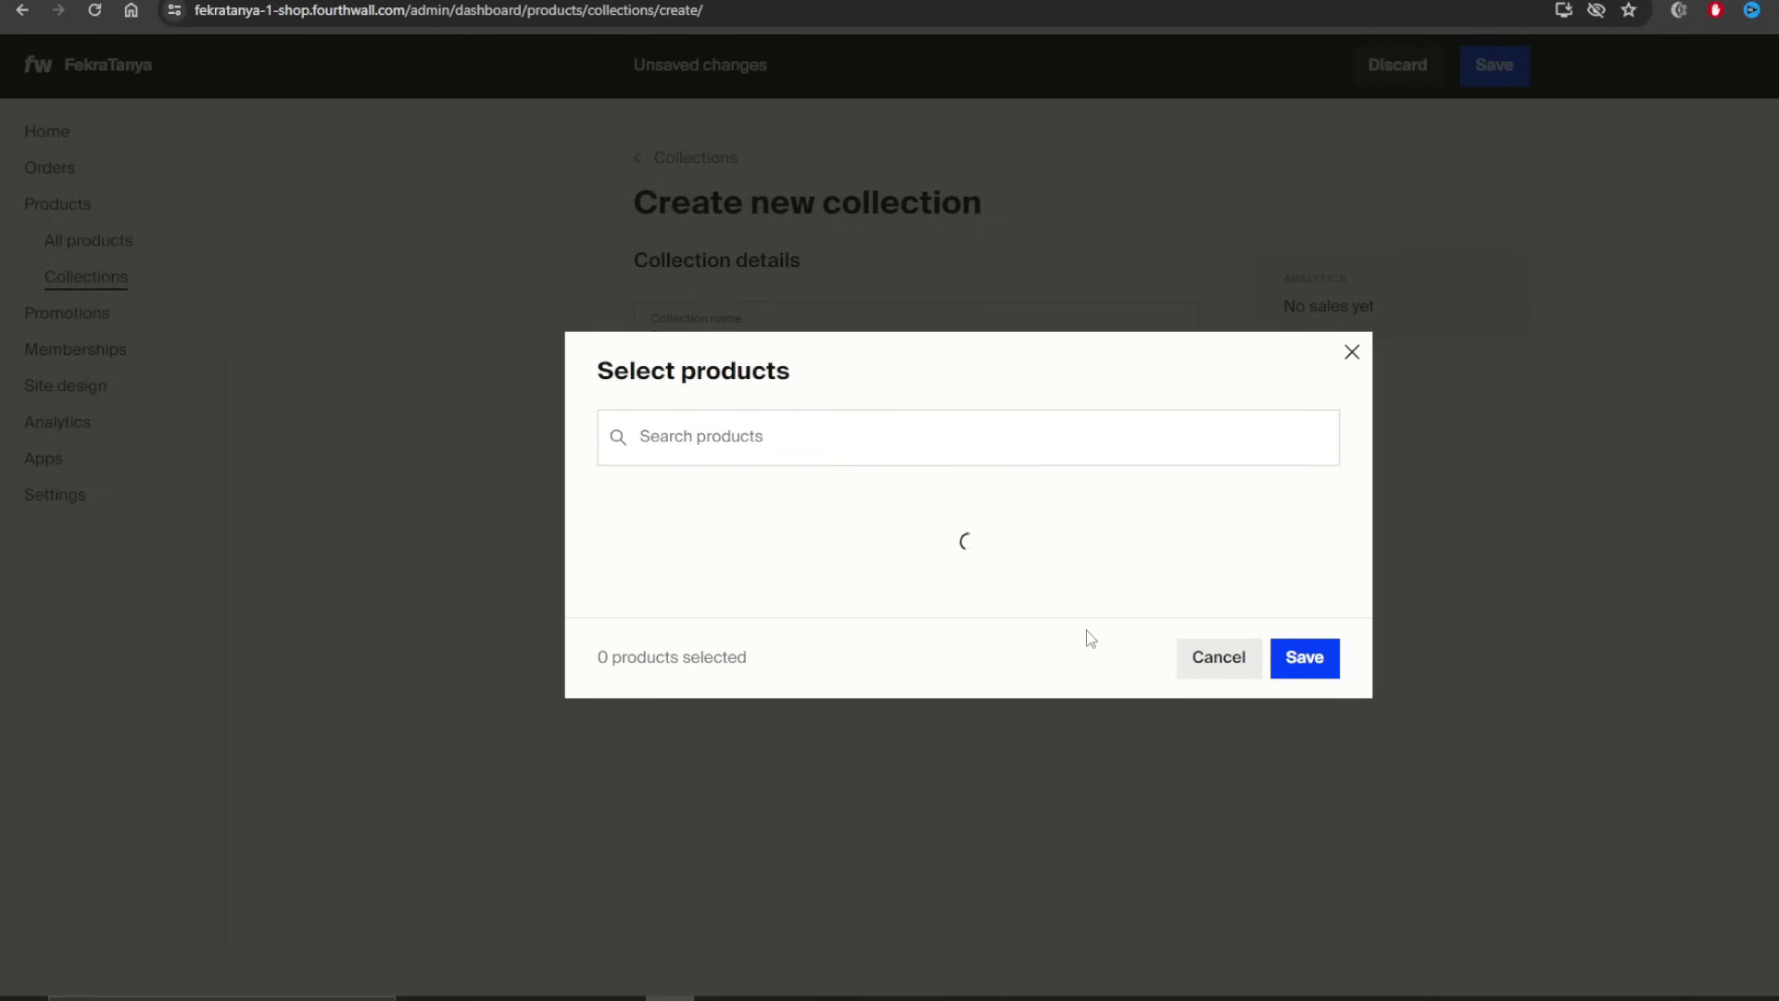
left_click(609, 501)
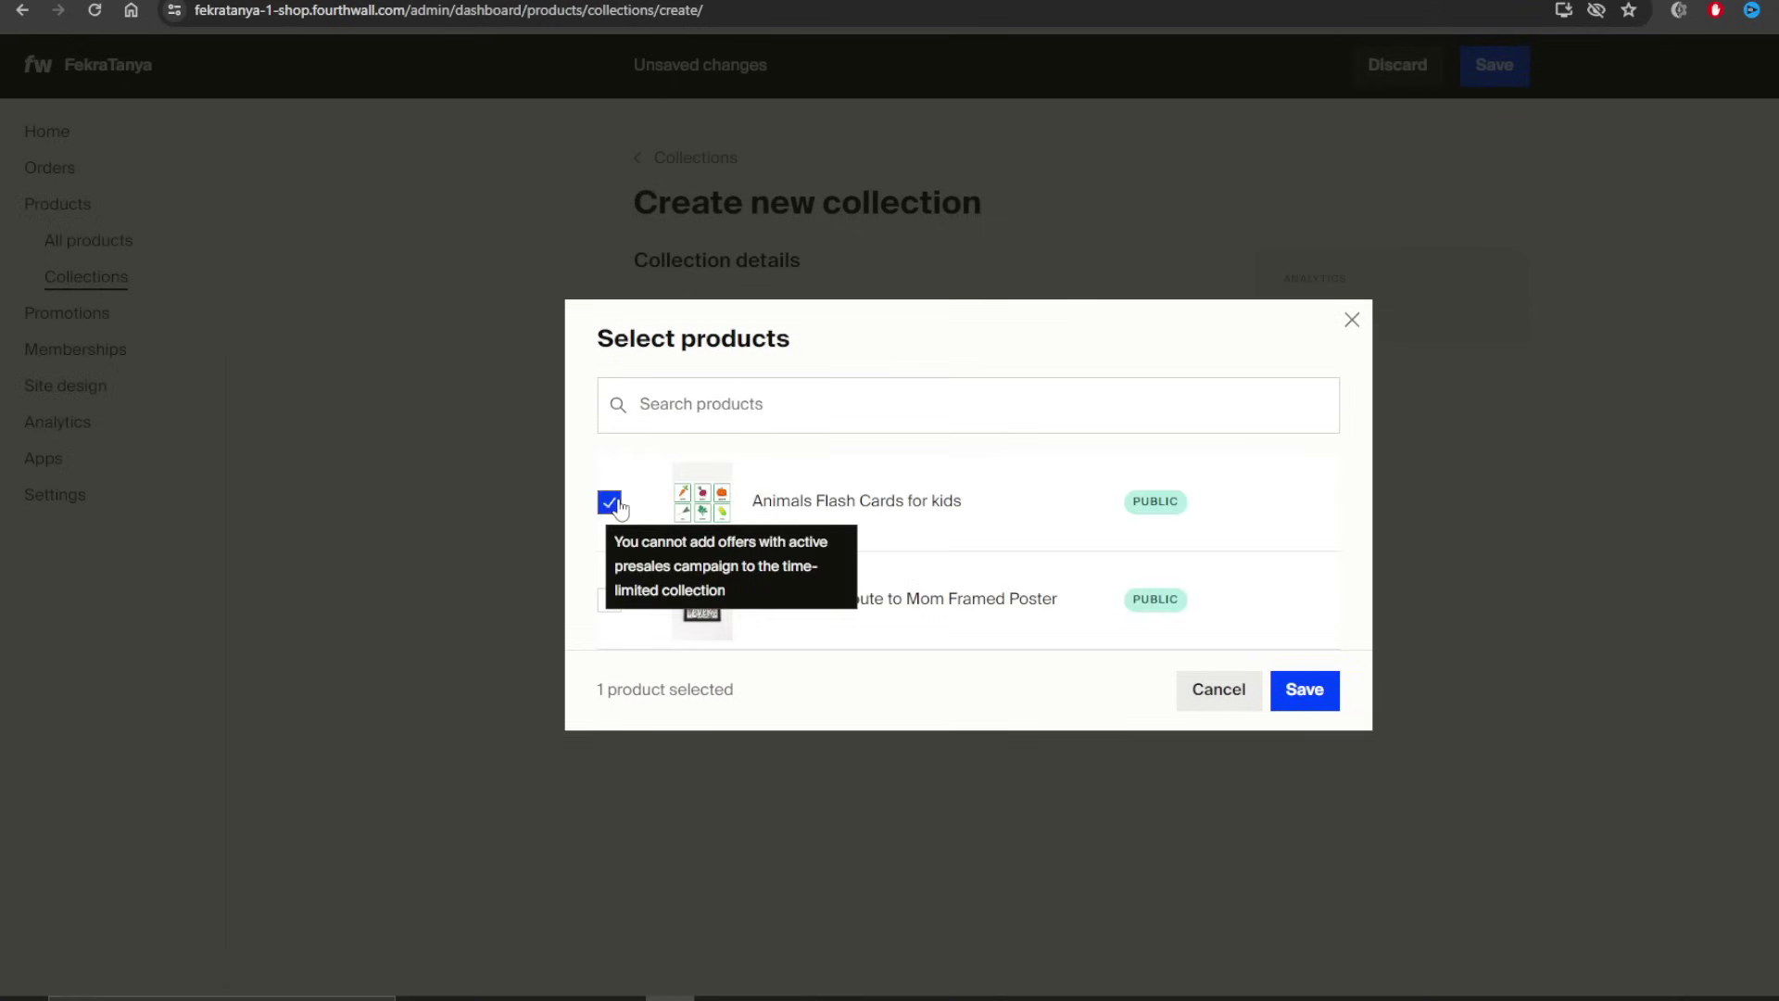
left_click(1327, 693)
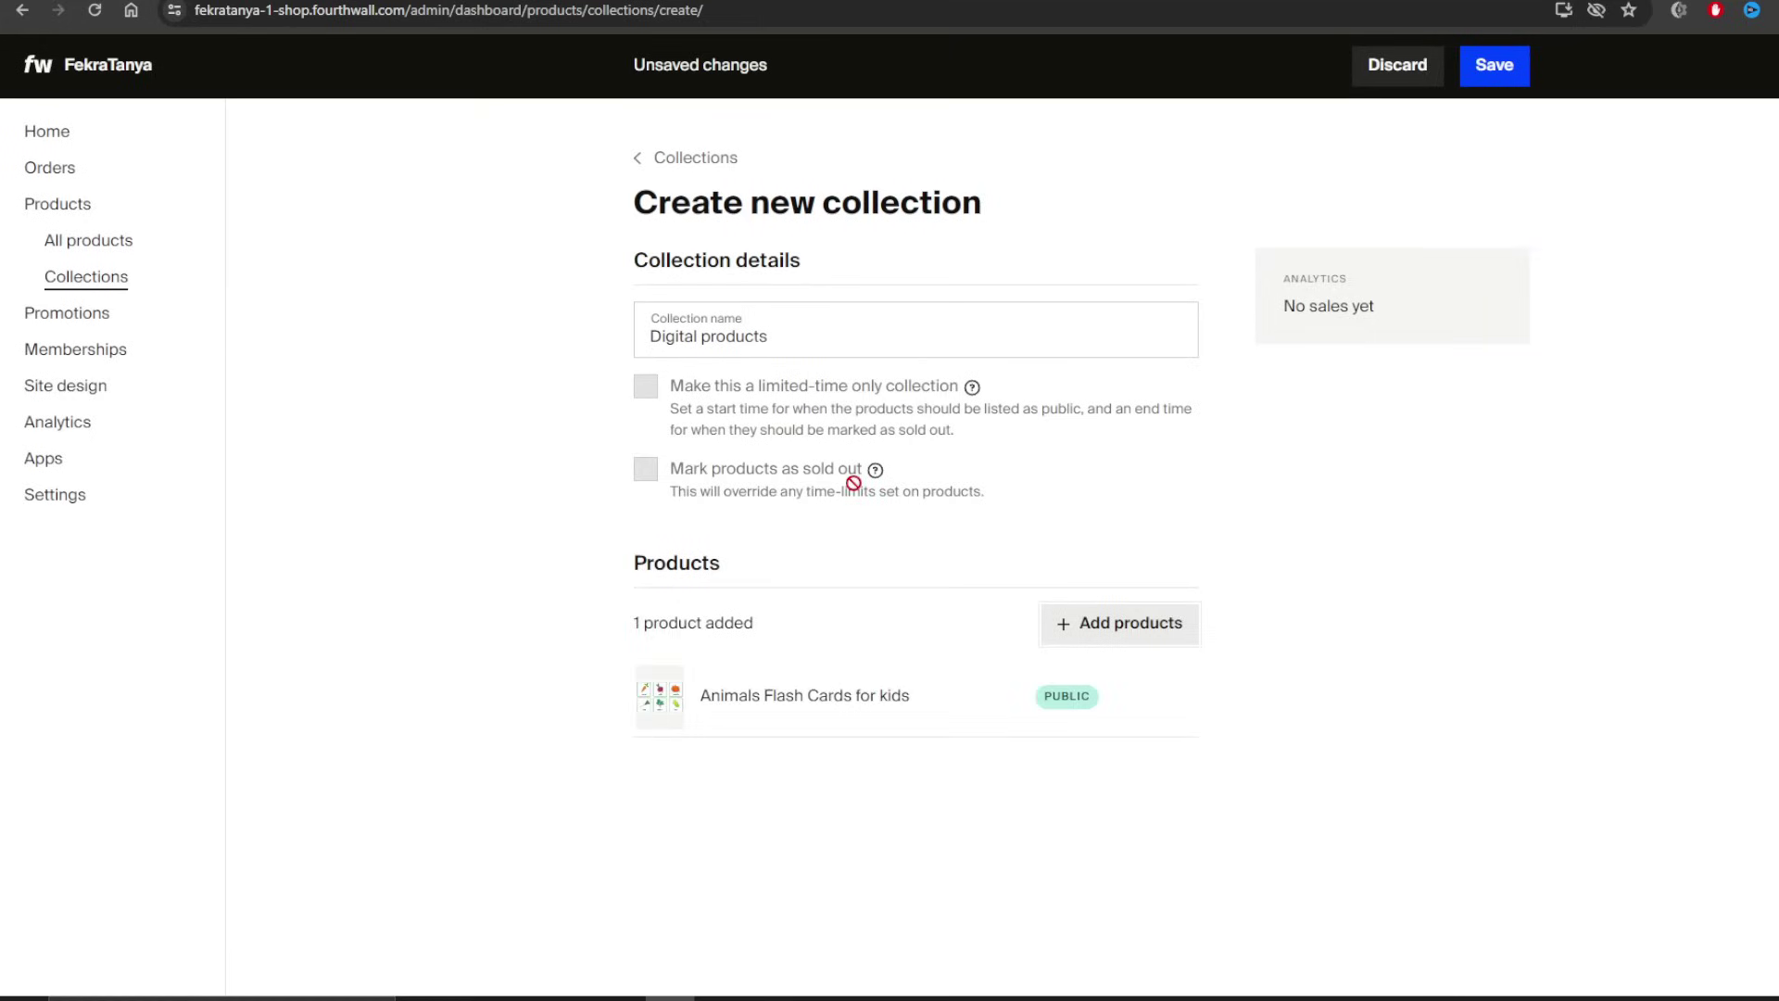
left_click(1491, 81)
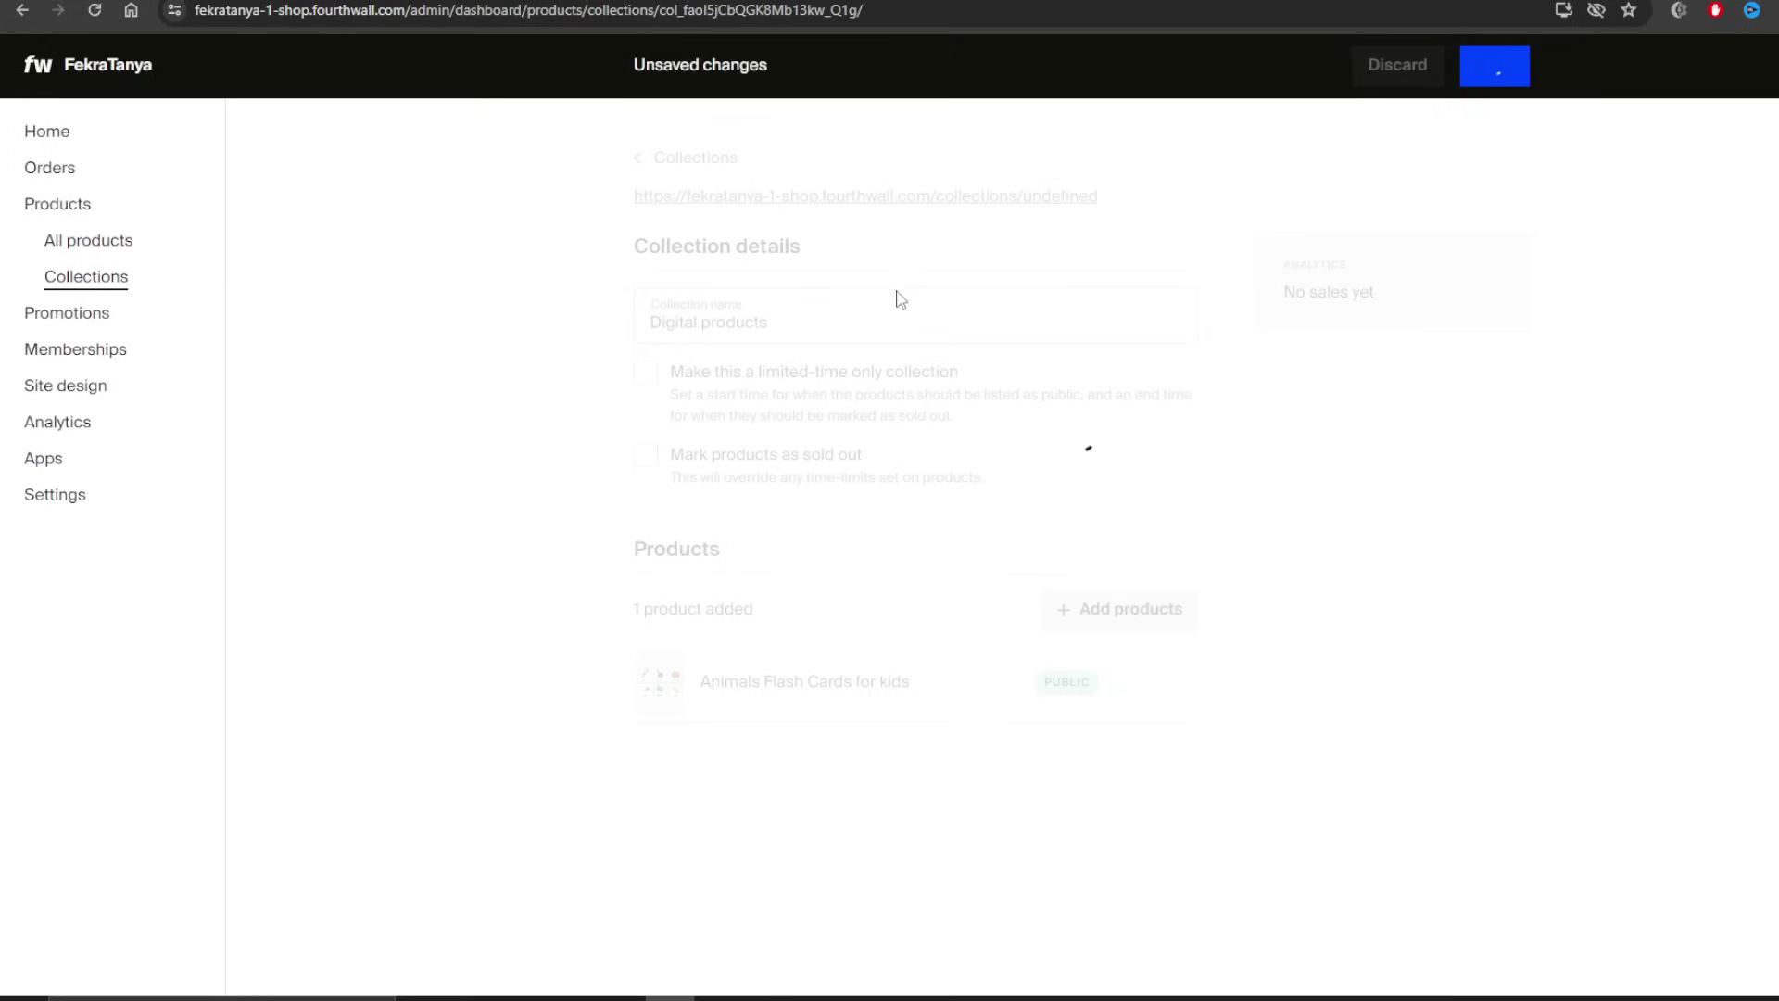
left_click(638, 158)
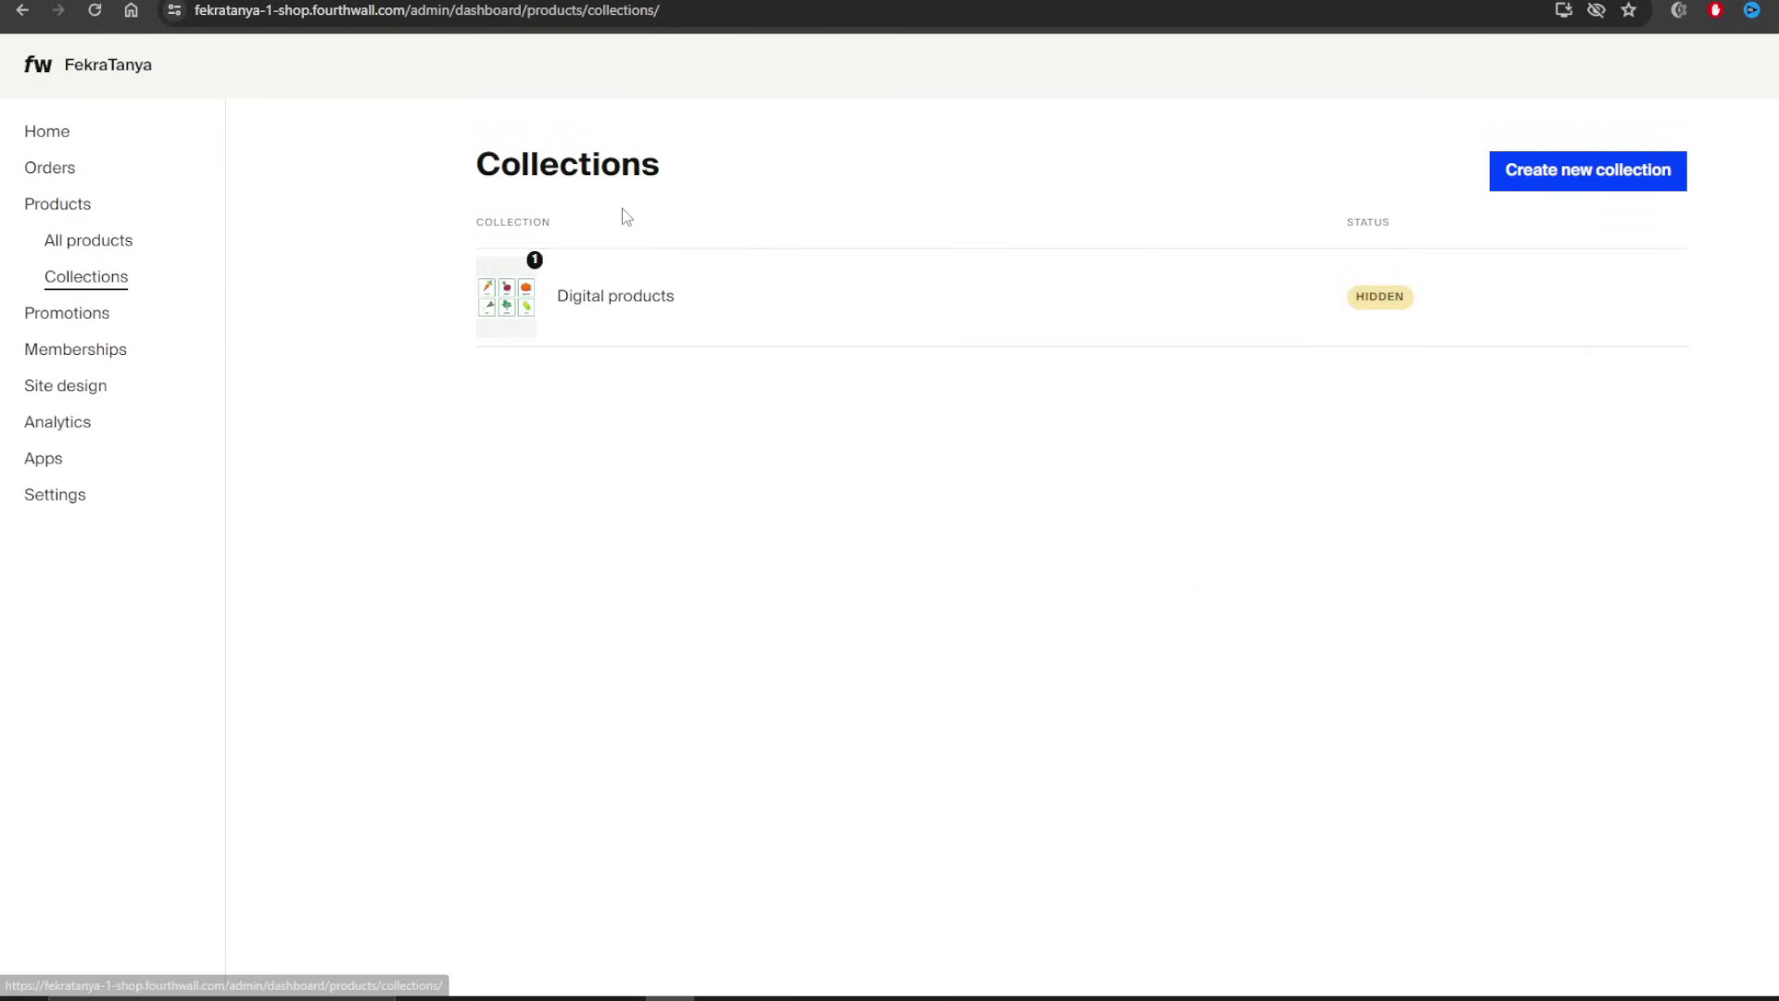
- Start another product collection and name it Print on demands
left_click(1668, 181)
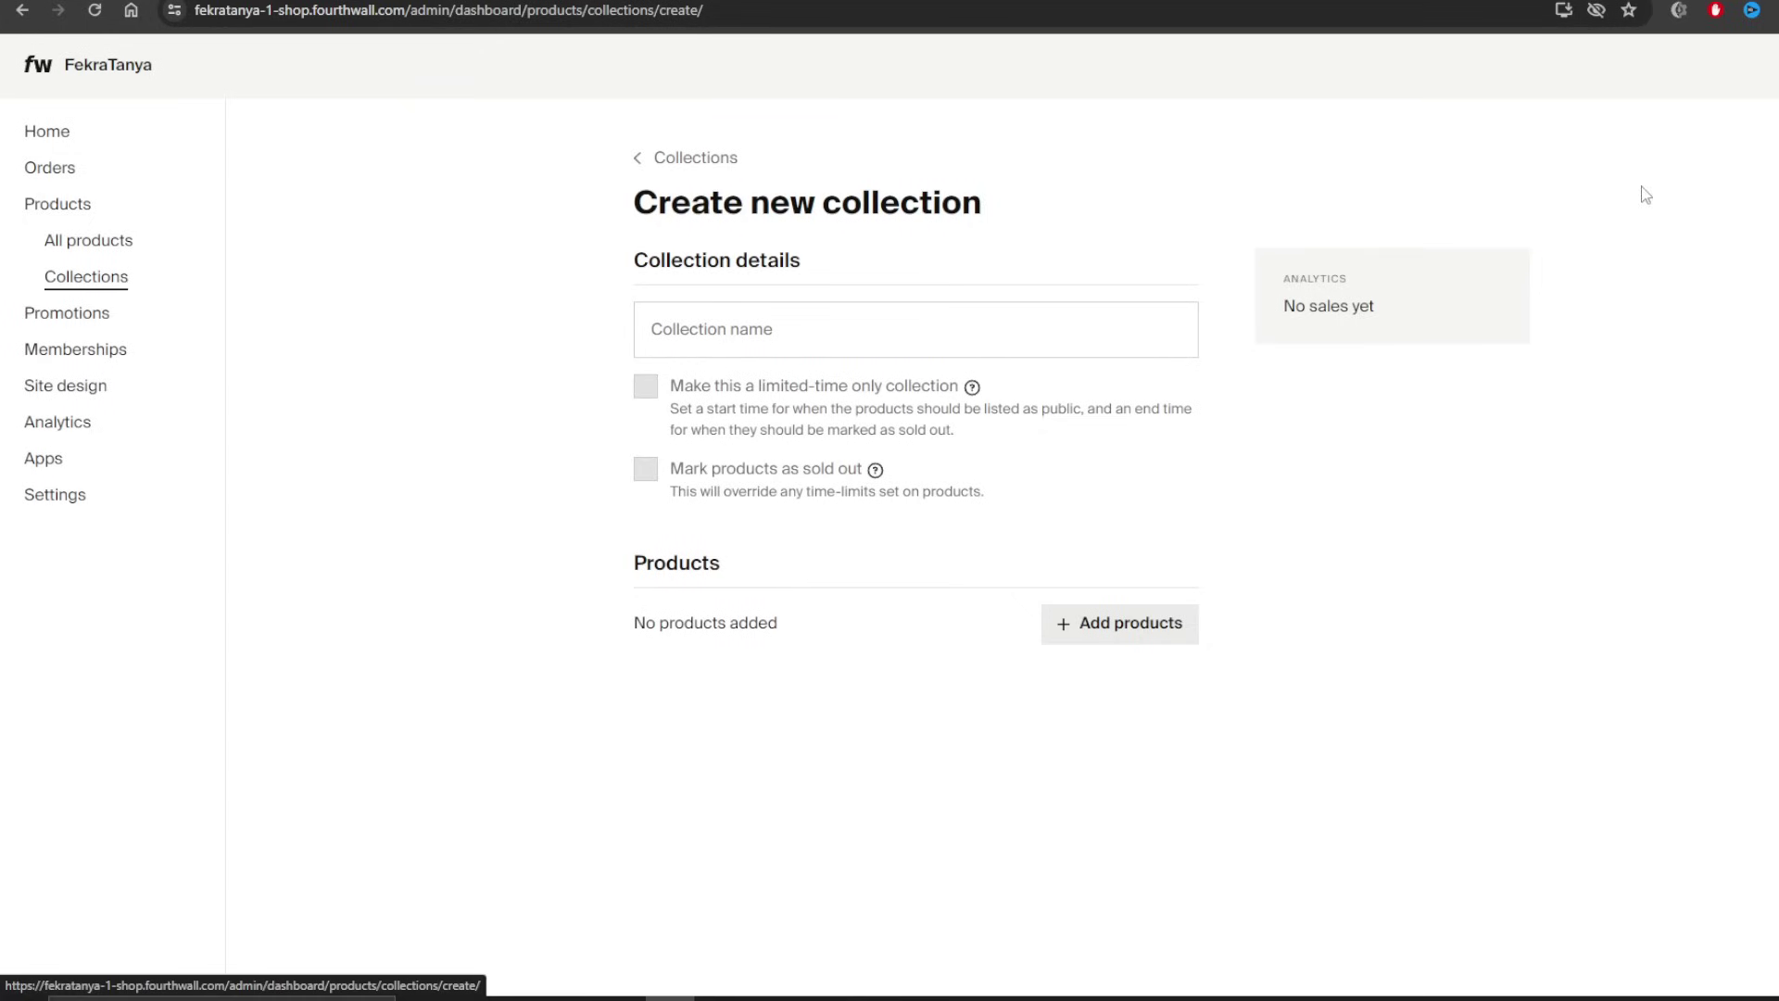
left_click(831, 340)
type("Pri")
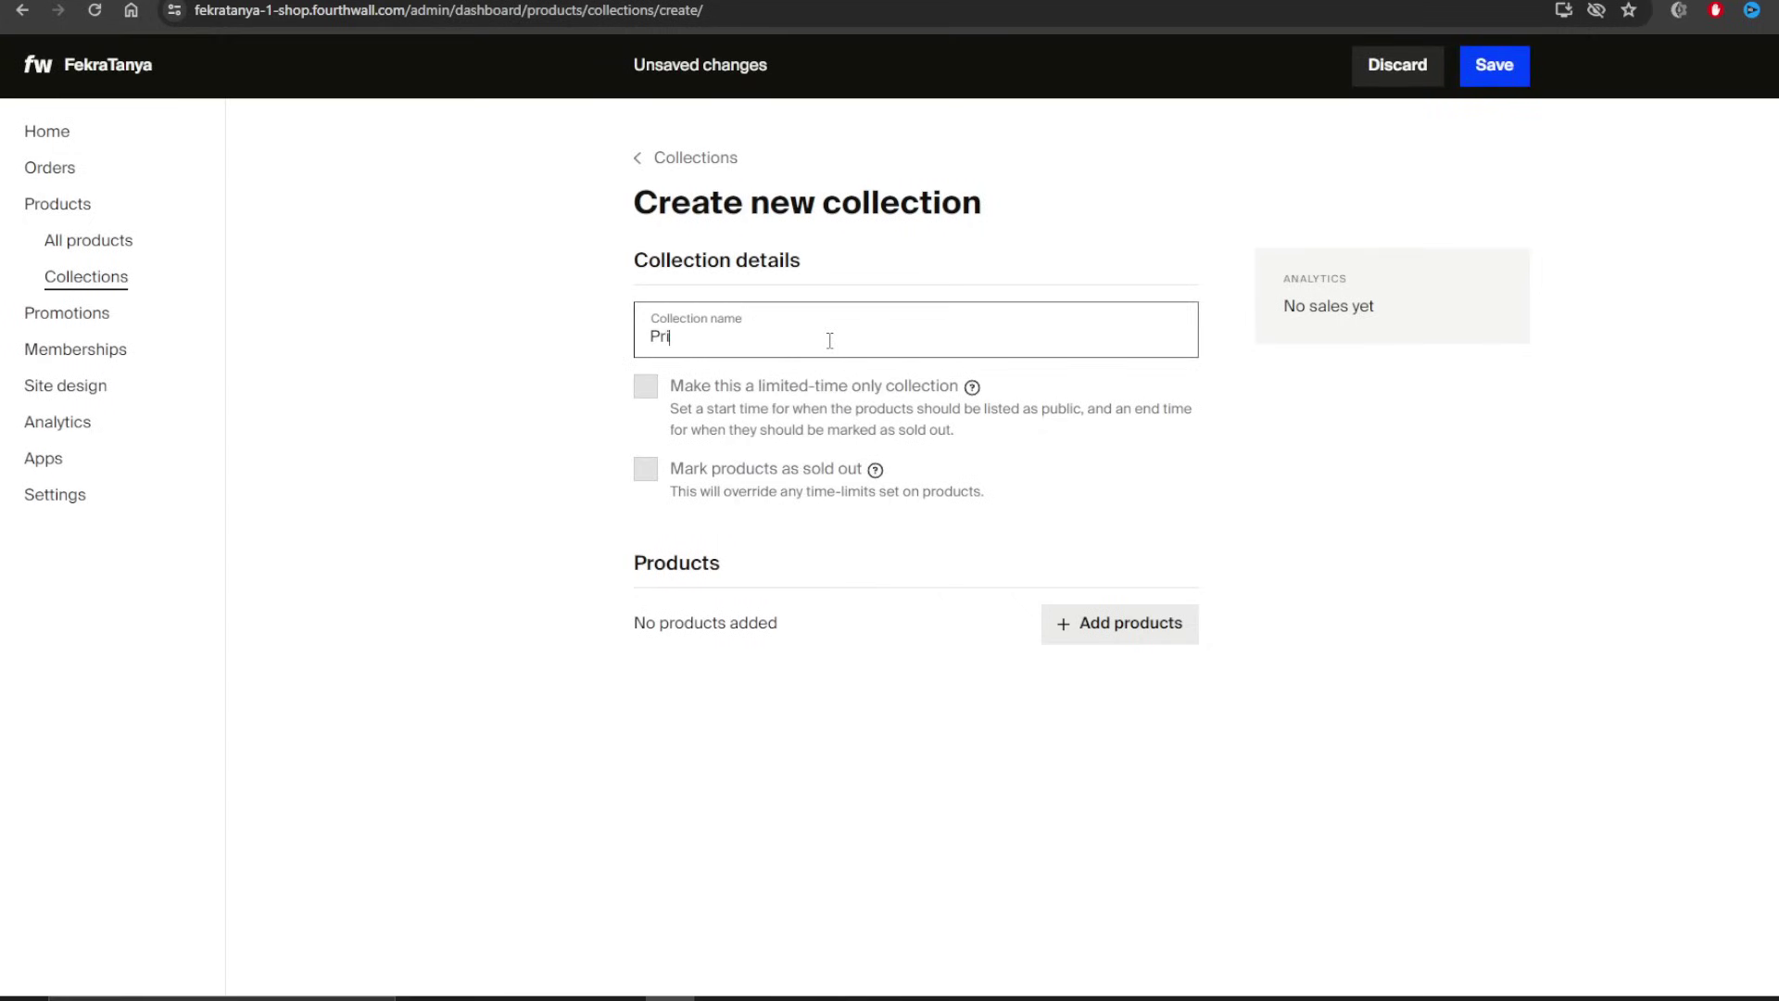
type("nt on demands")
- Add Whimsical Tribute to Mom Framed Poster to the collection, save it and return to the list of collections
left_click(1121, 624)
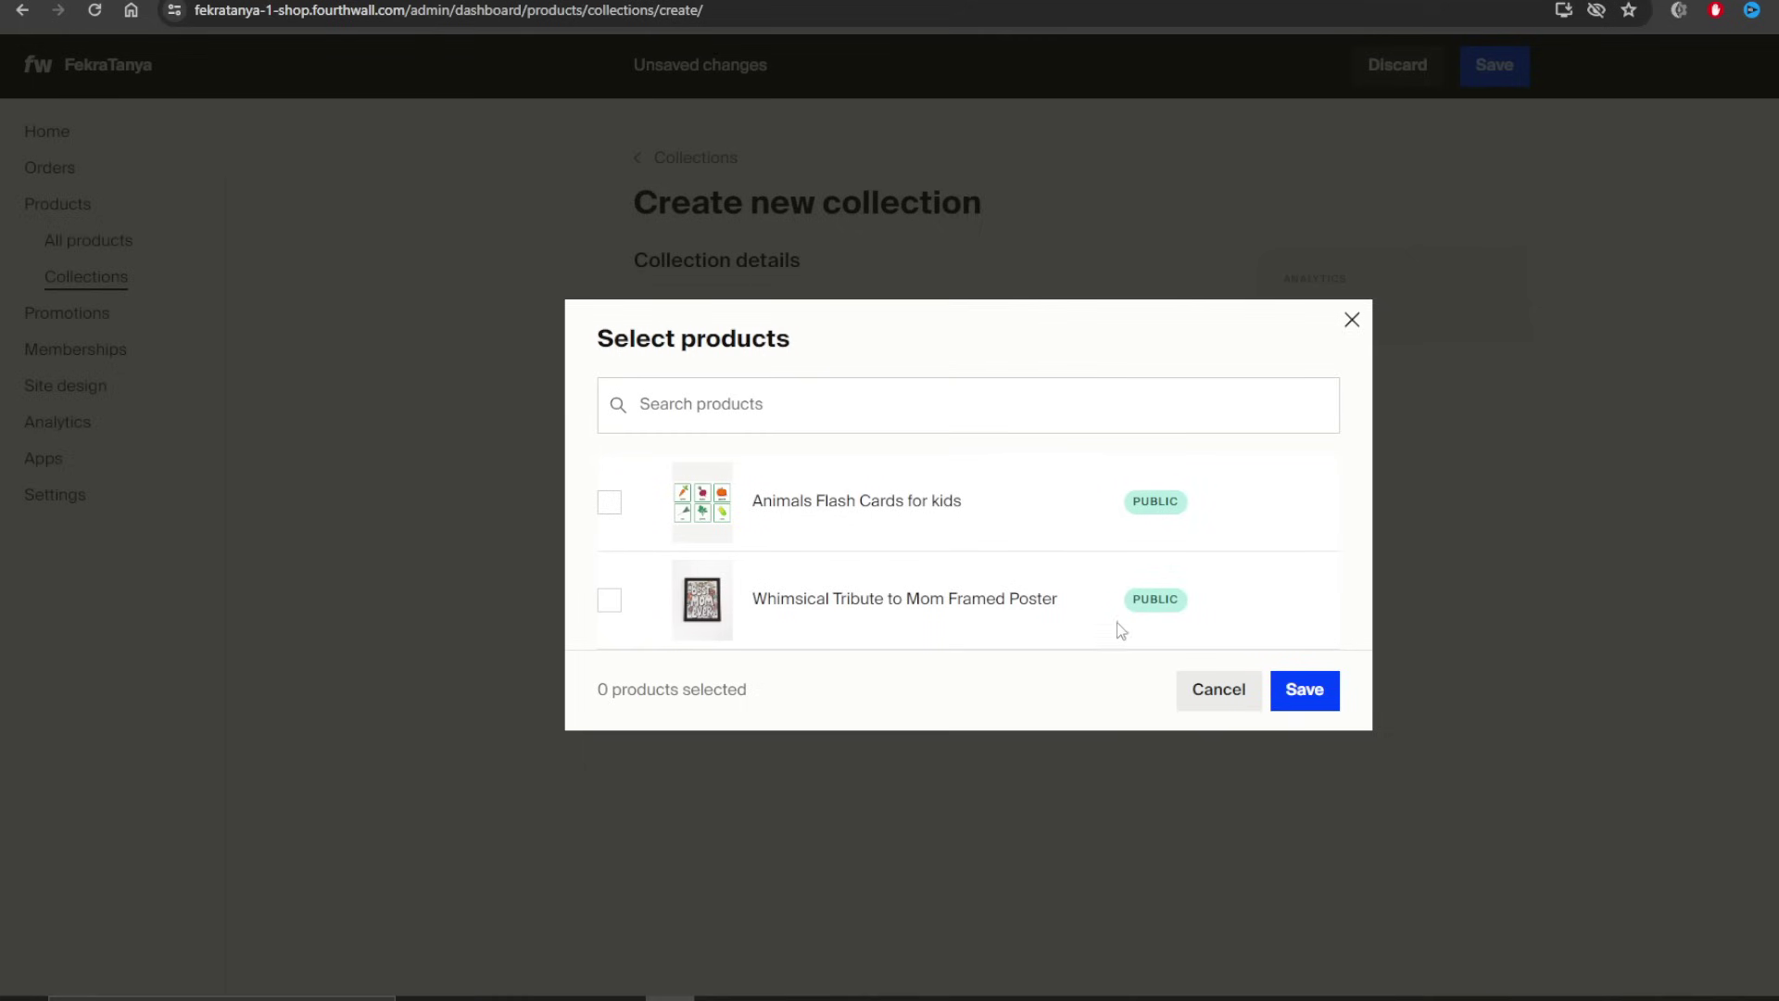
left_click(609, 599)
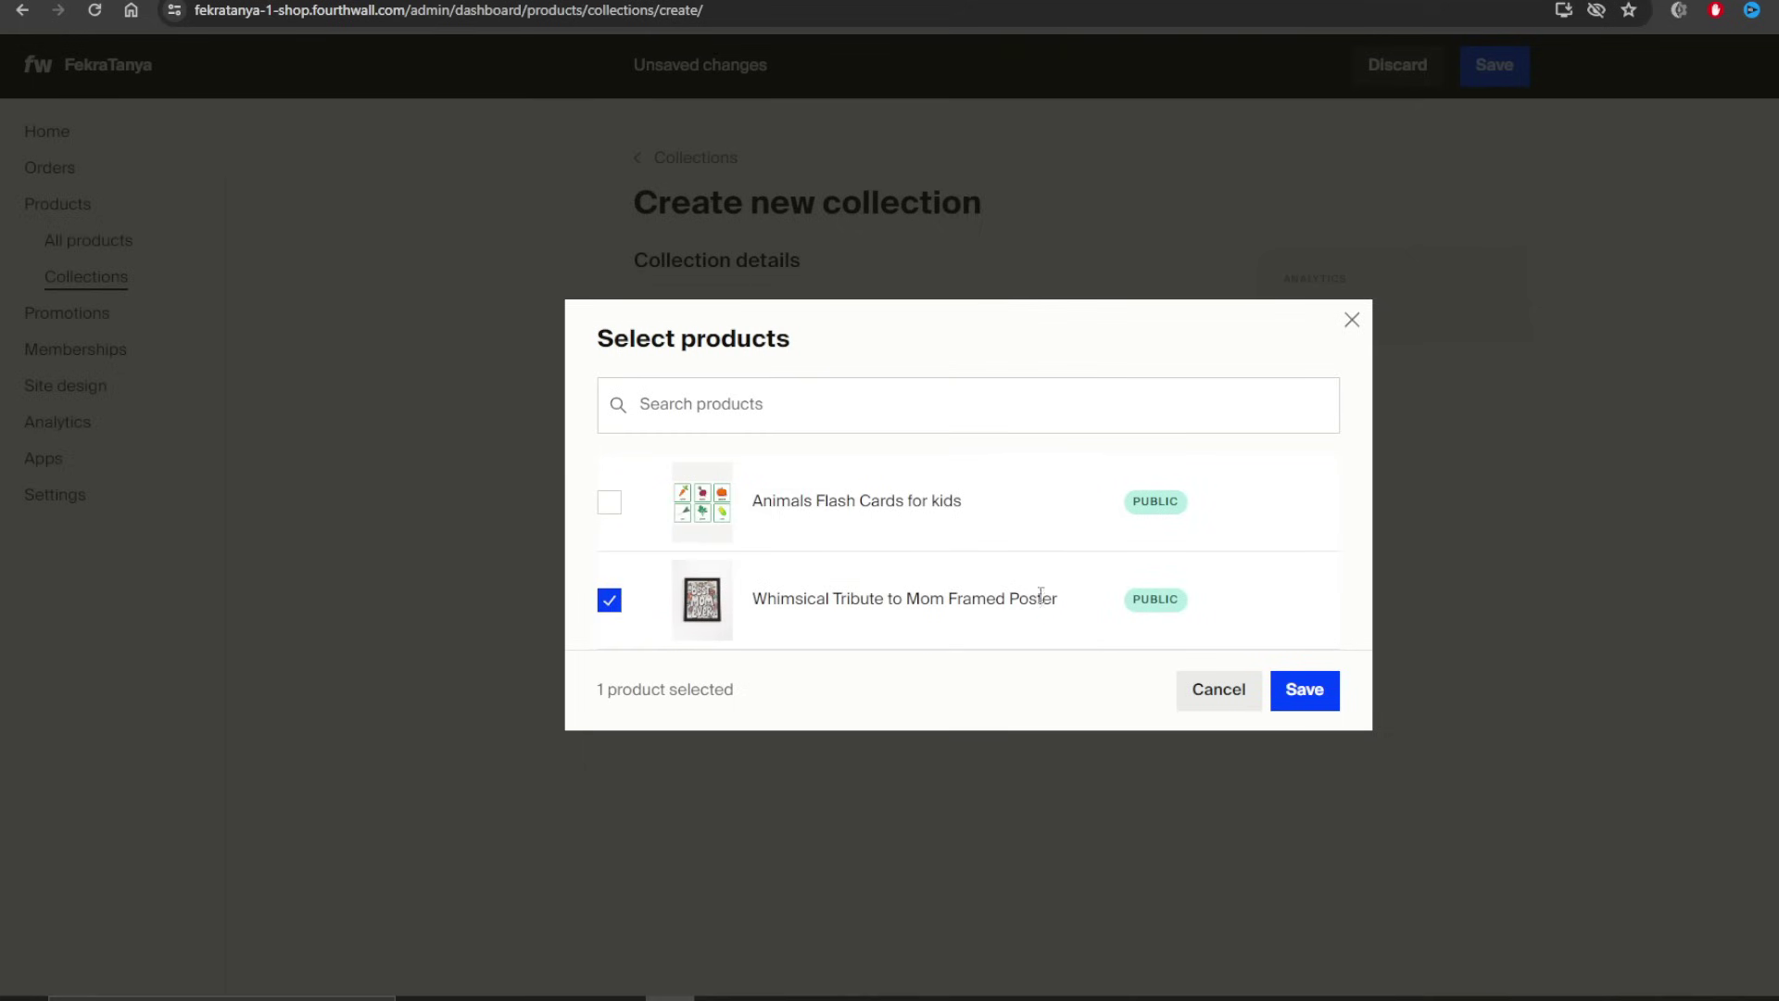
left_click(1305, 690)
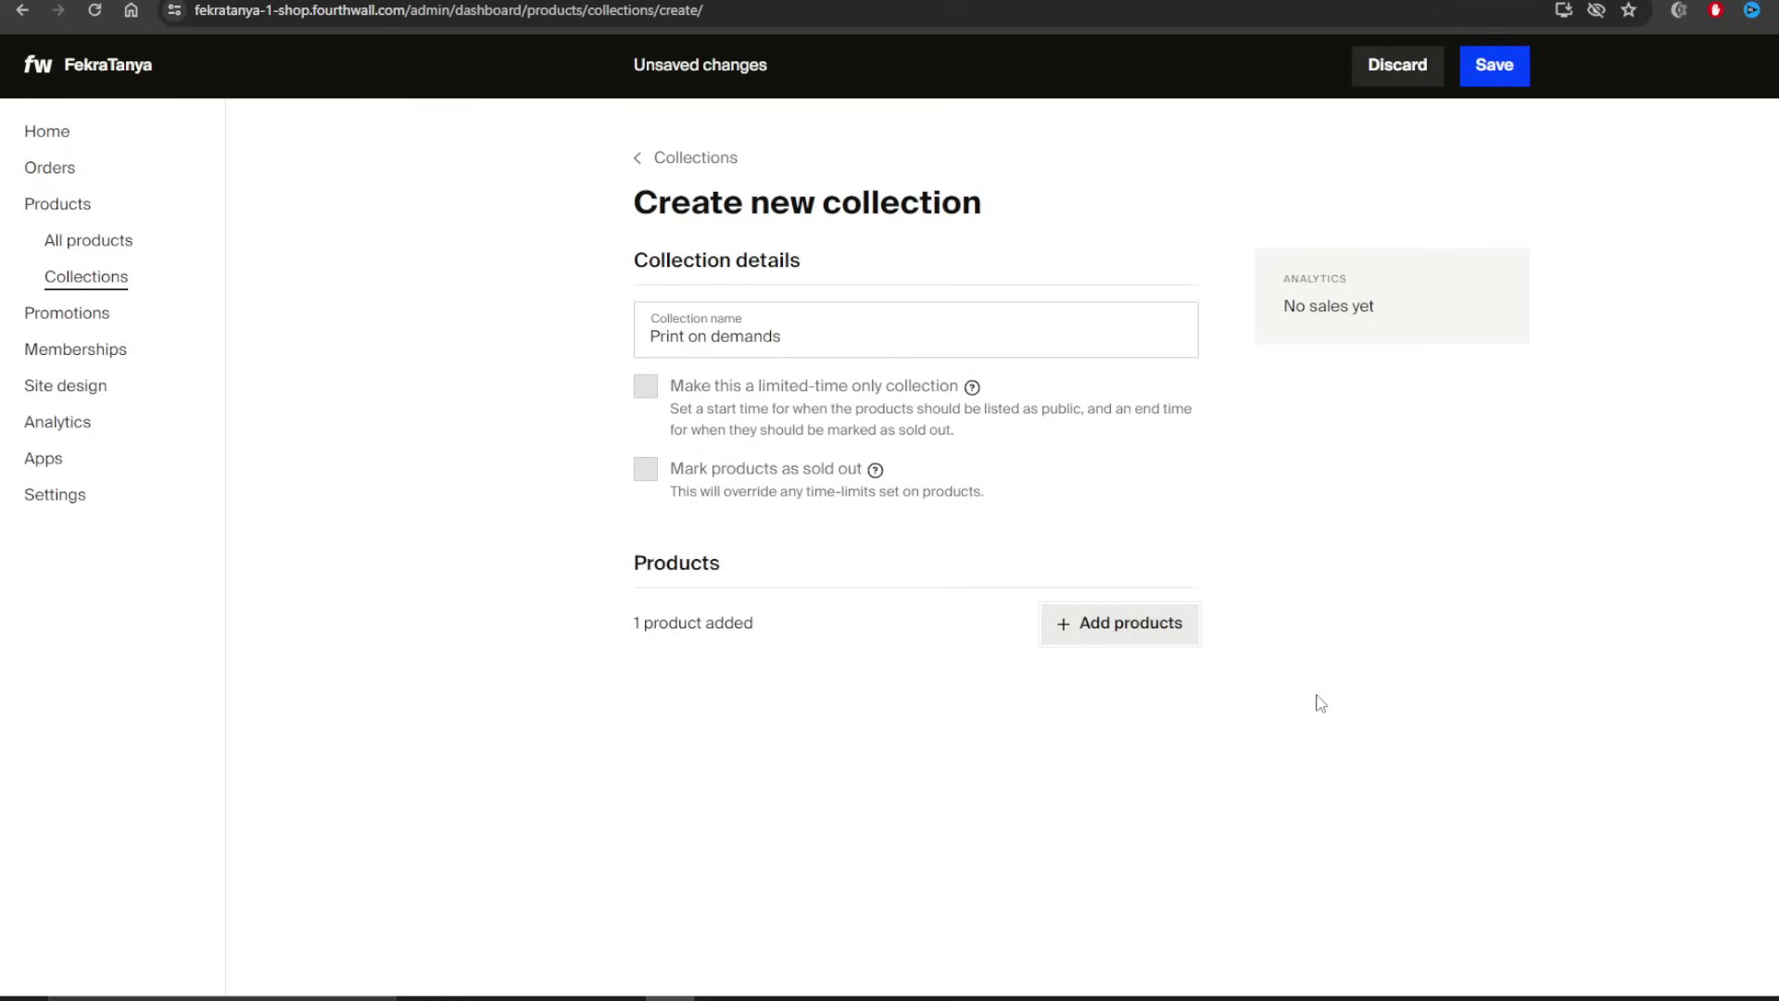
left_click(1495, 69)
left_click(648, 160)
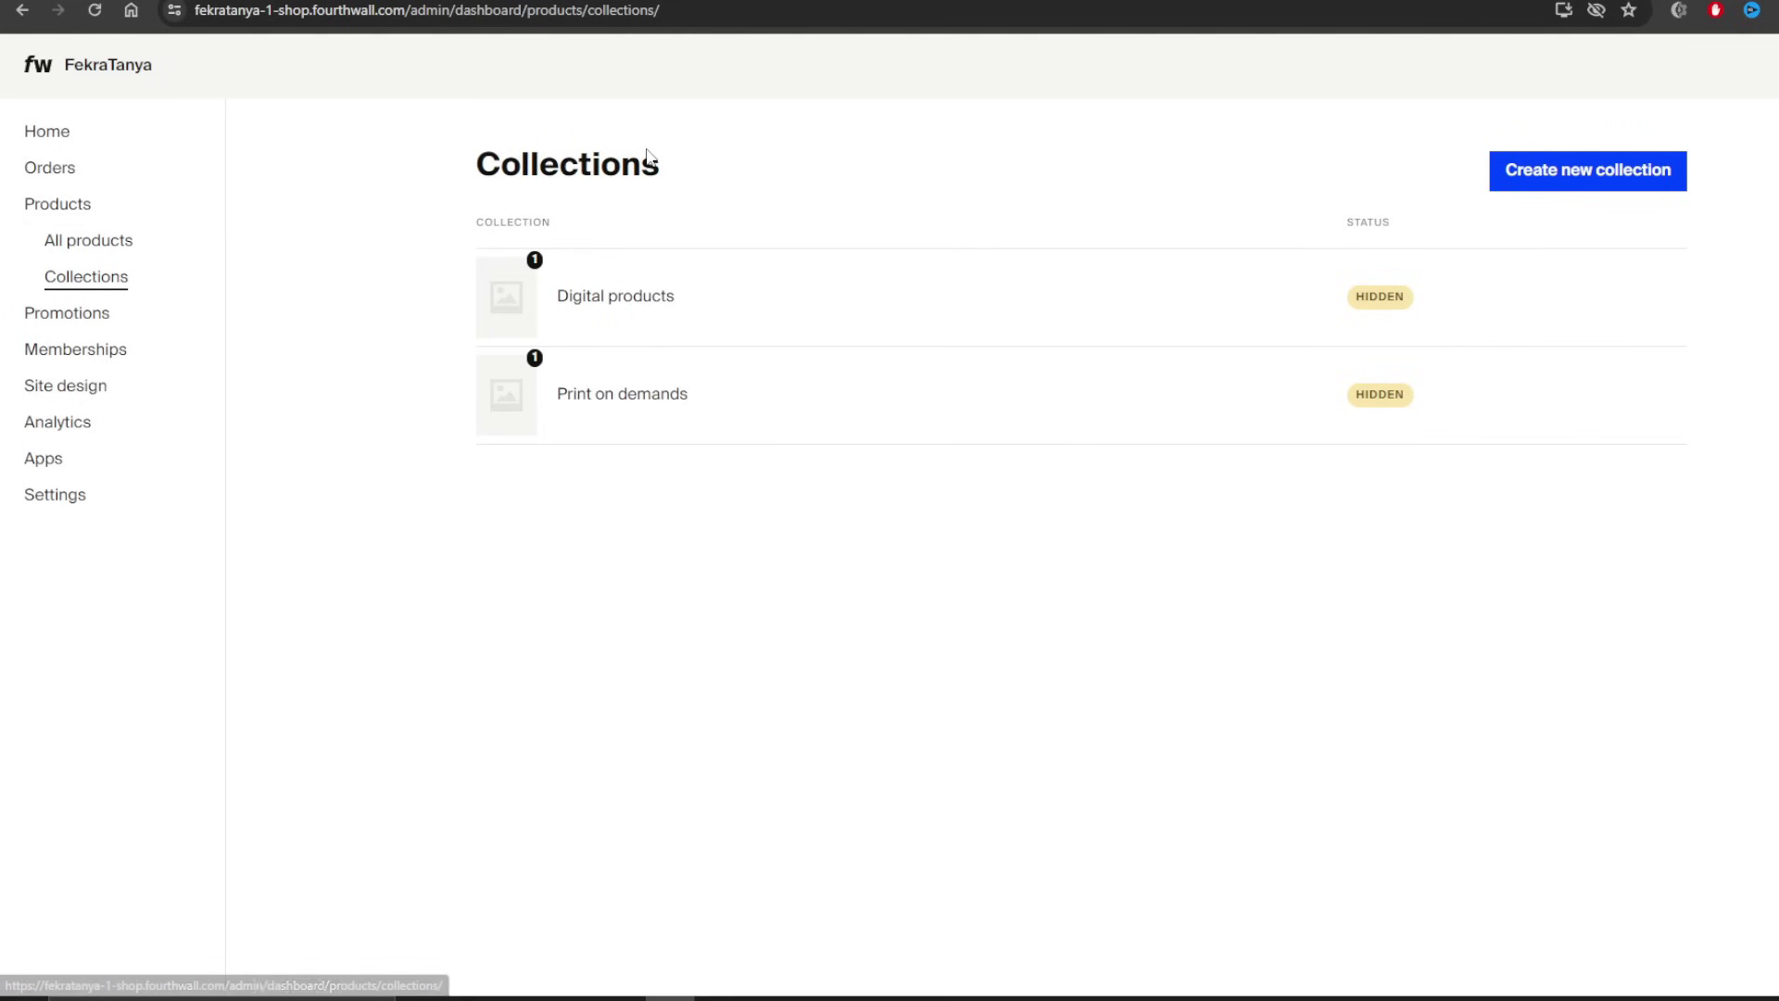
- Change the Digital products collection's visibility to Public, save the change and return to the list of collections
left_click(1367, 294)
left_click(1438, 213)
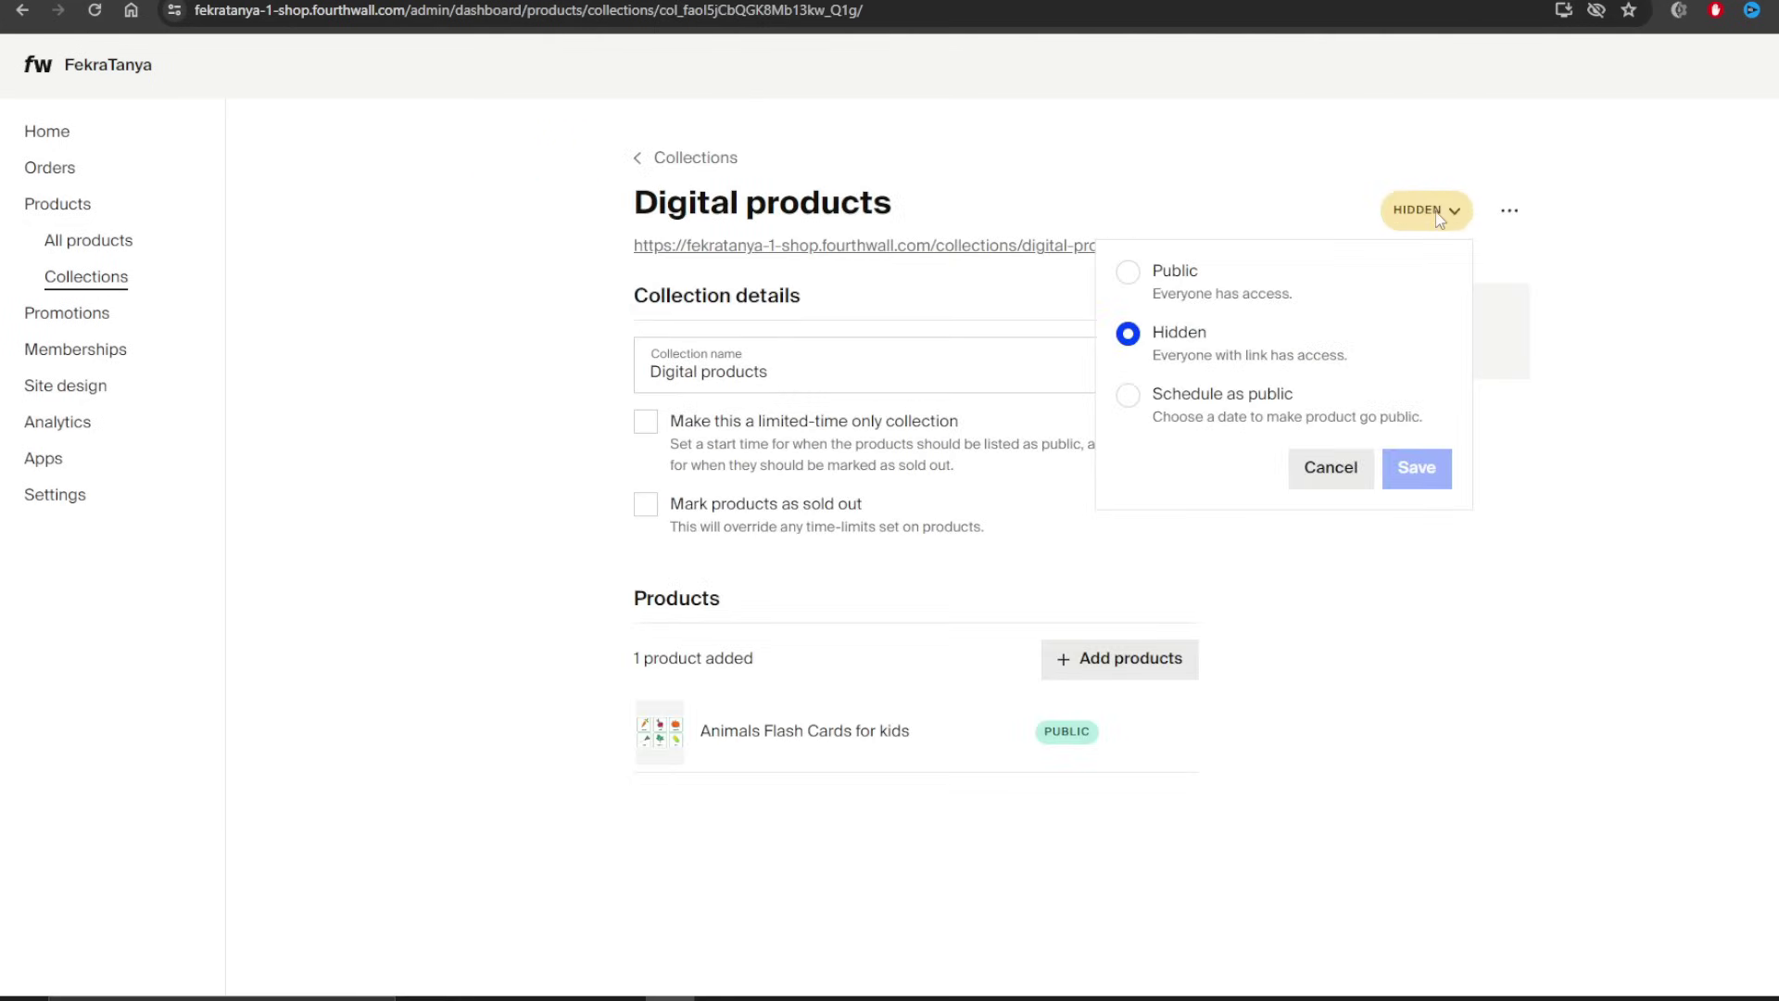
key("Up")
left_click(1416, 468)
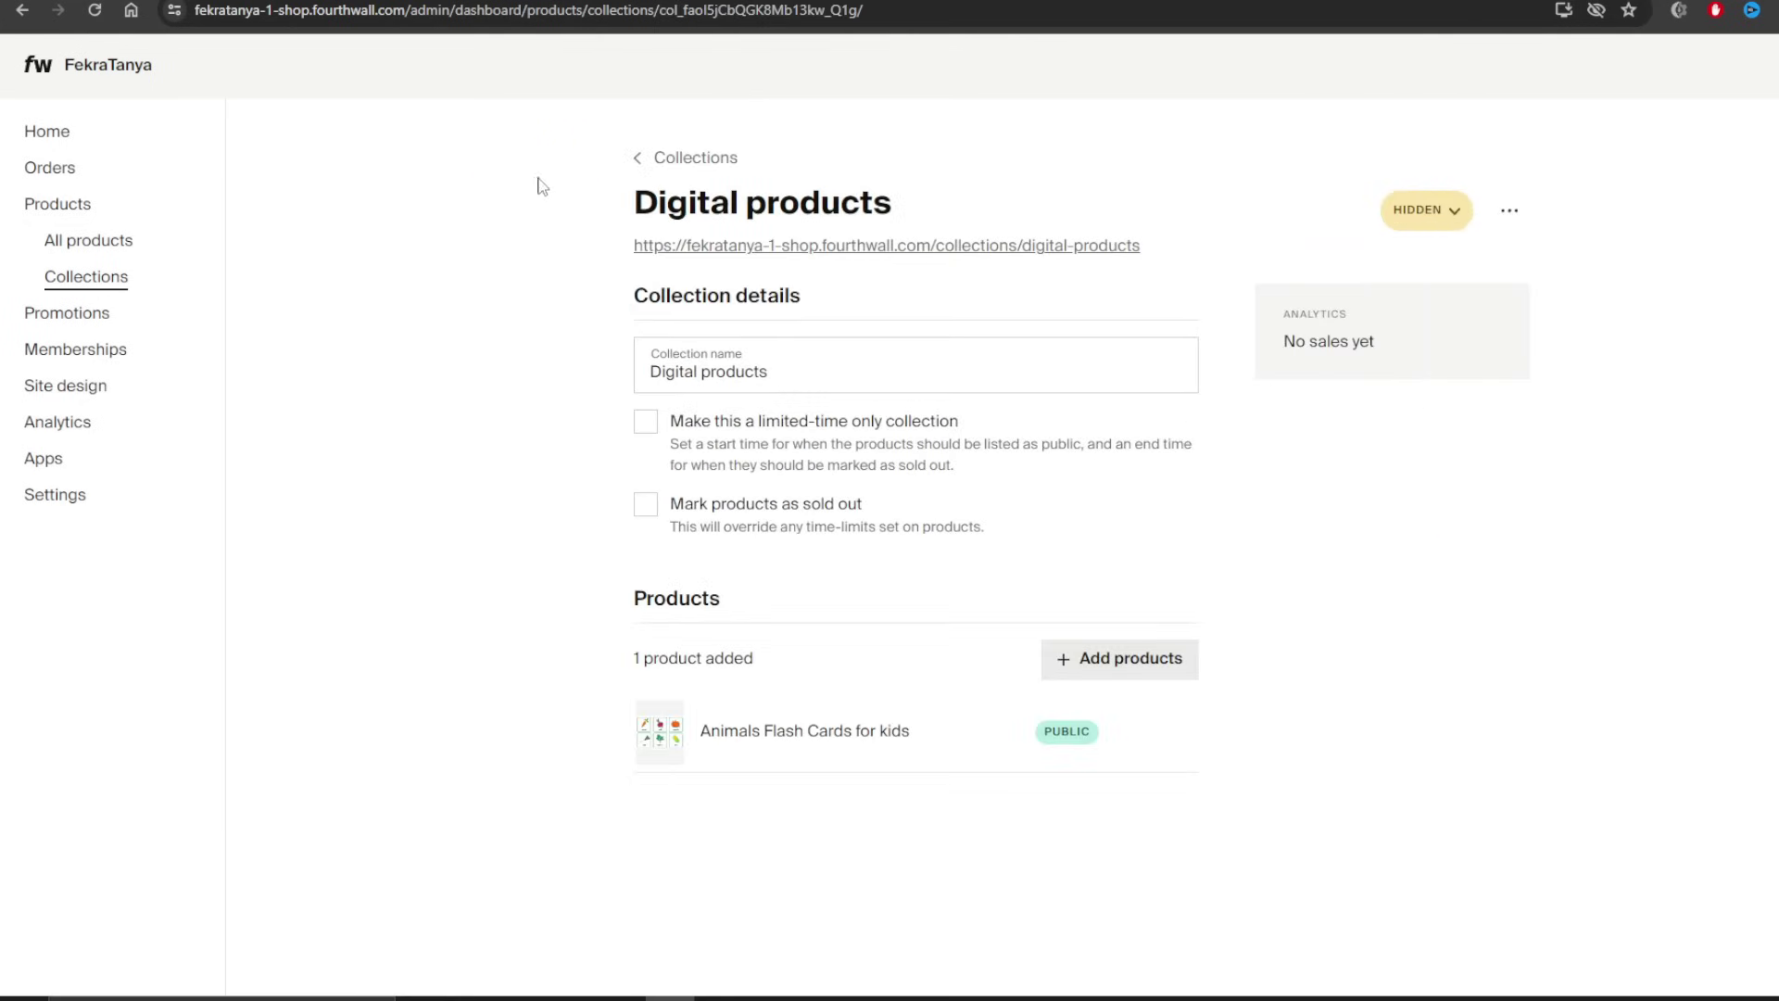
left_click(654, 159)
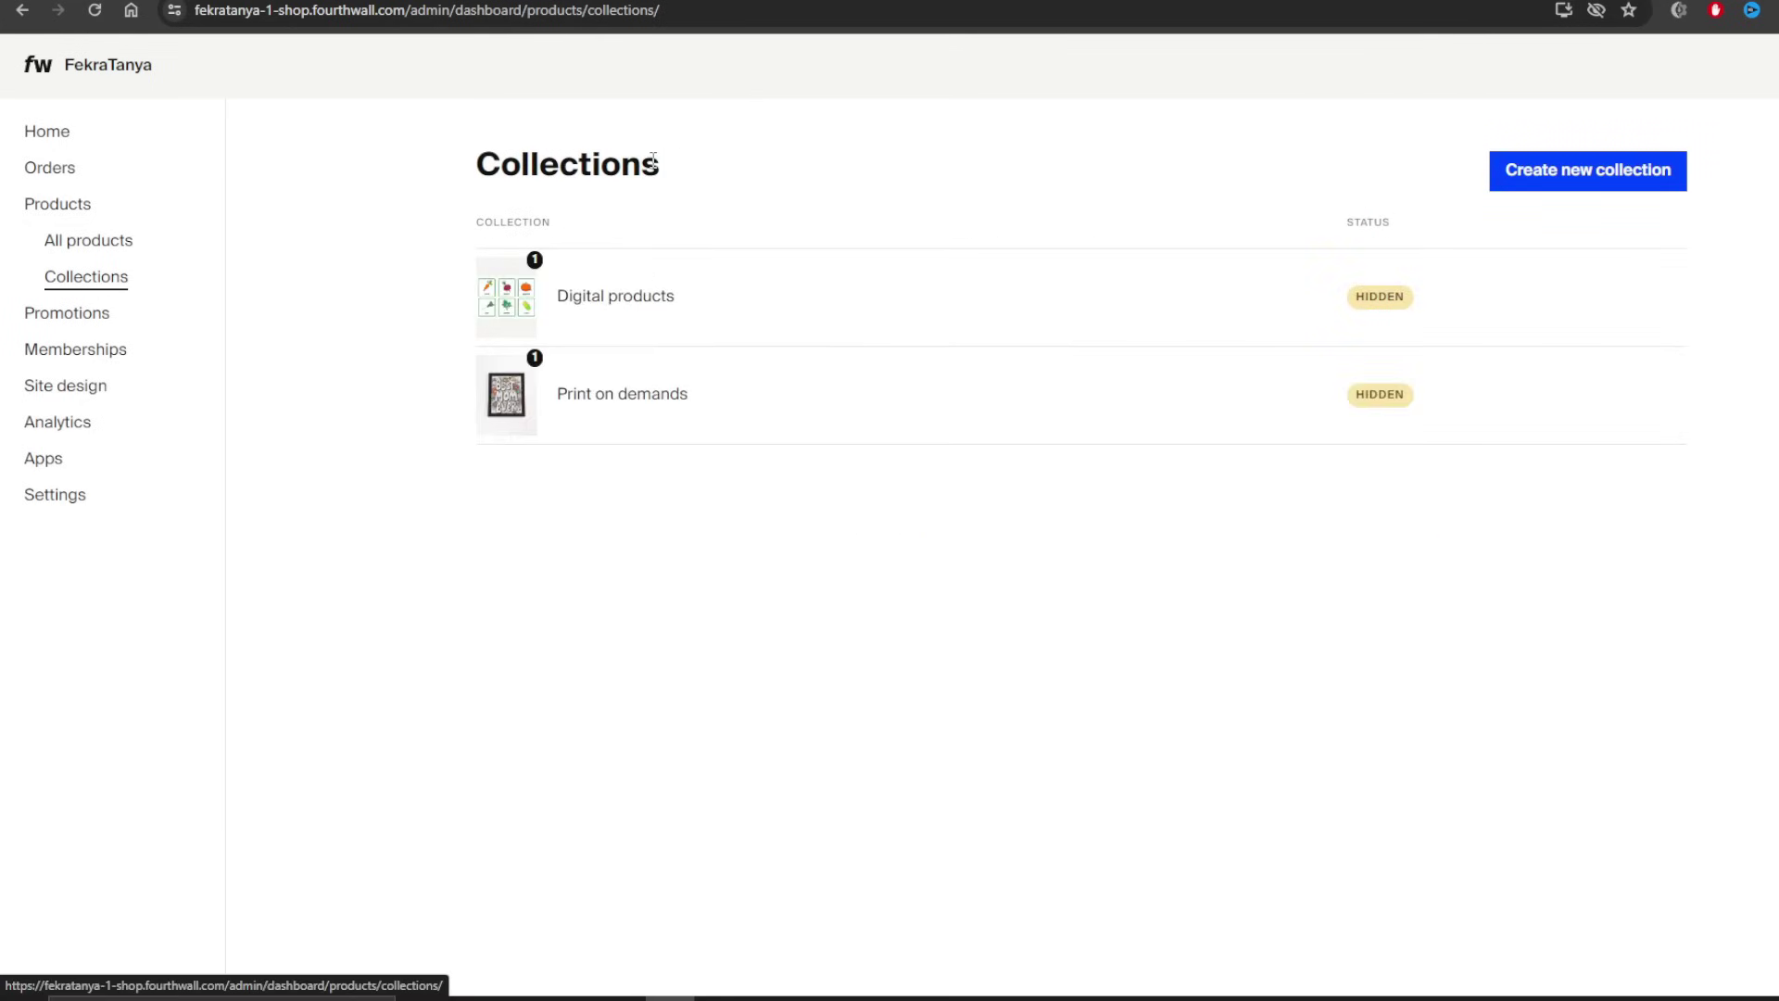
- Make the Print on demands collection Public, save the change and return to the list of collections
left_click(1385, 294)
left_click(1415, 222)
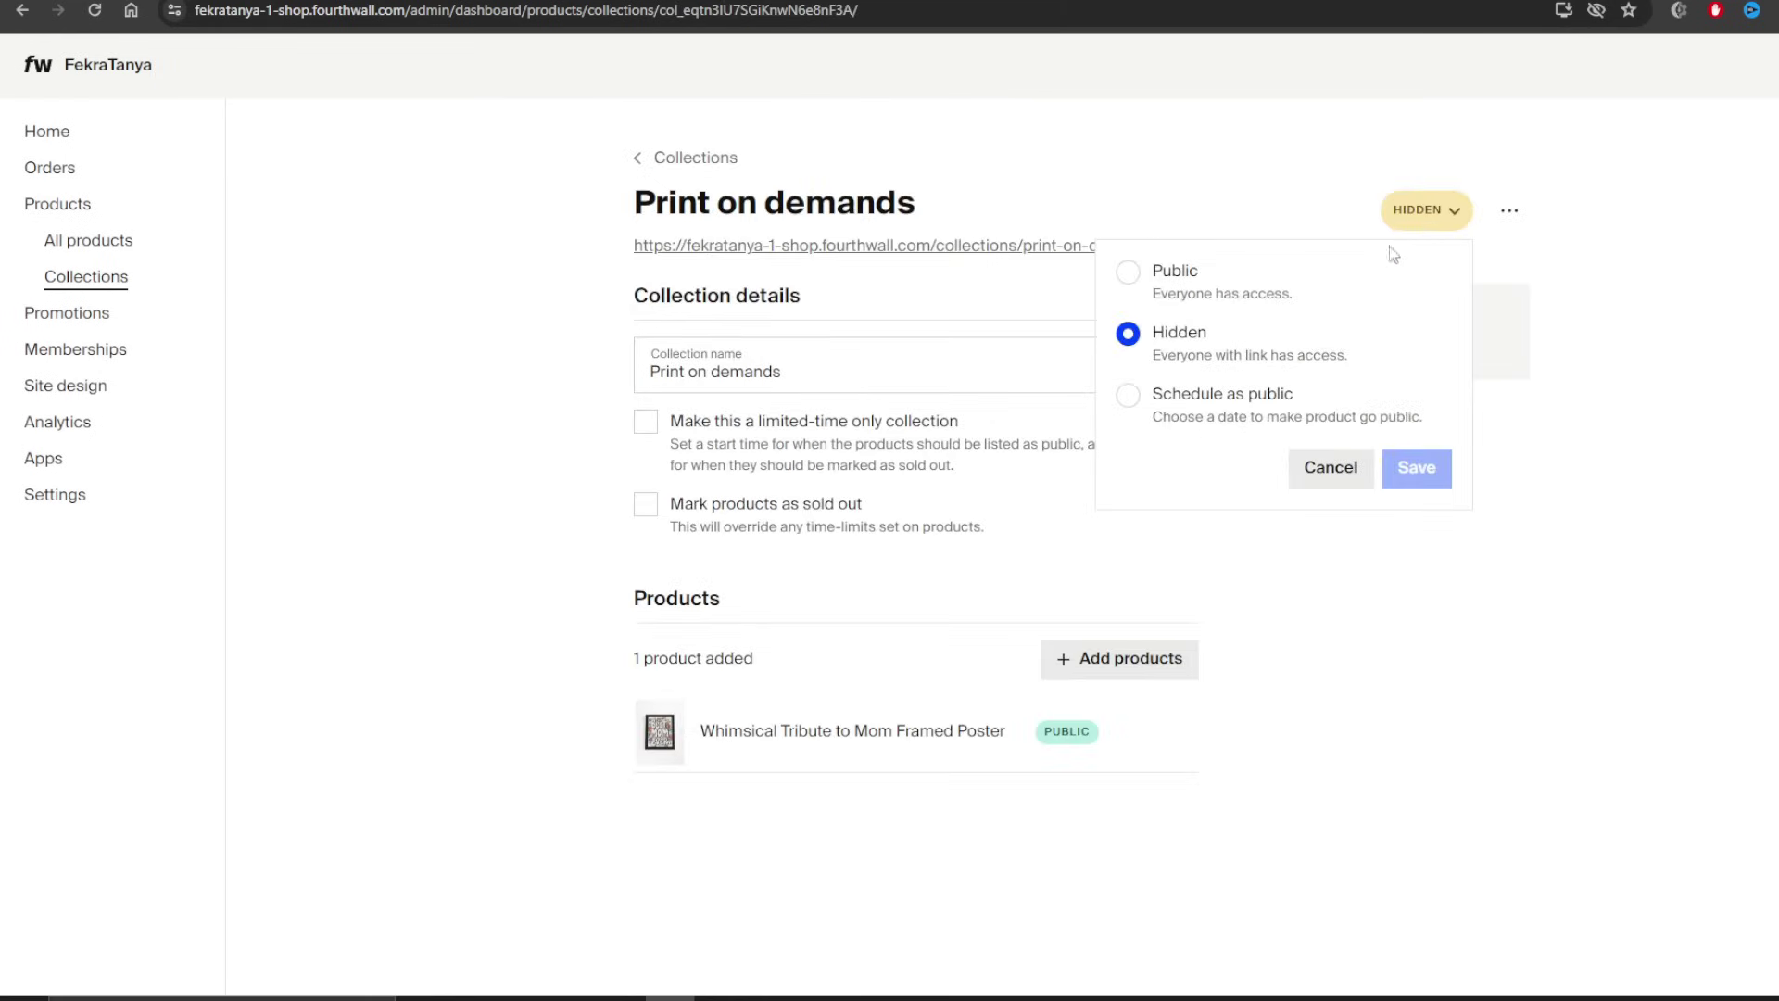
left_click(1197, 274)
left_click(1399, 473)
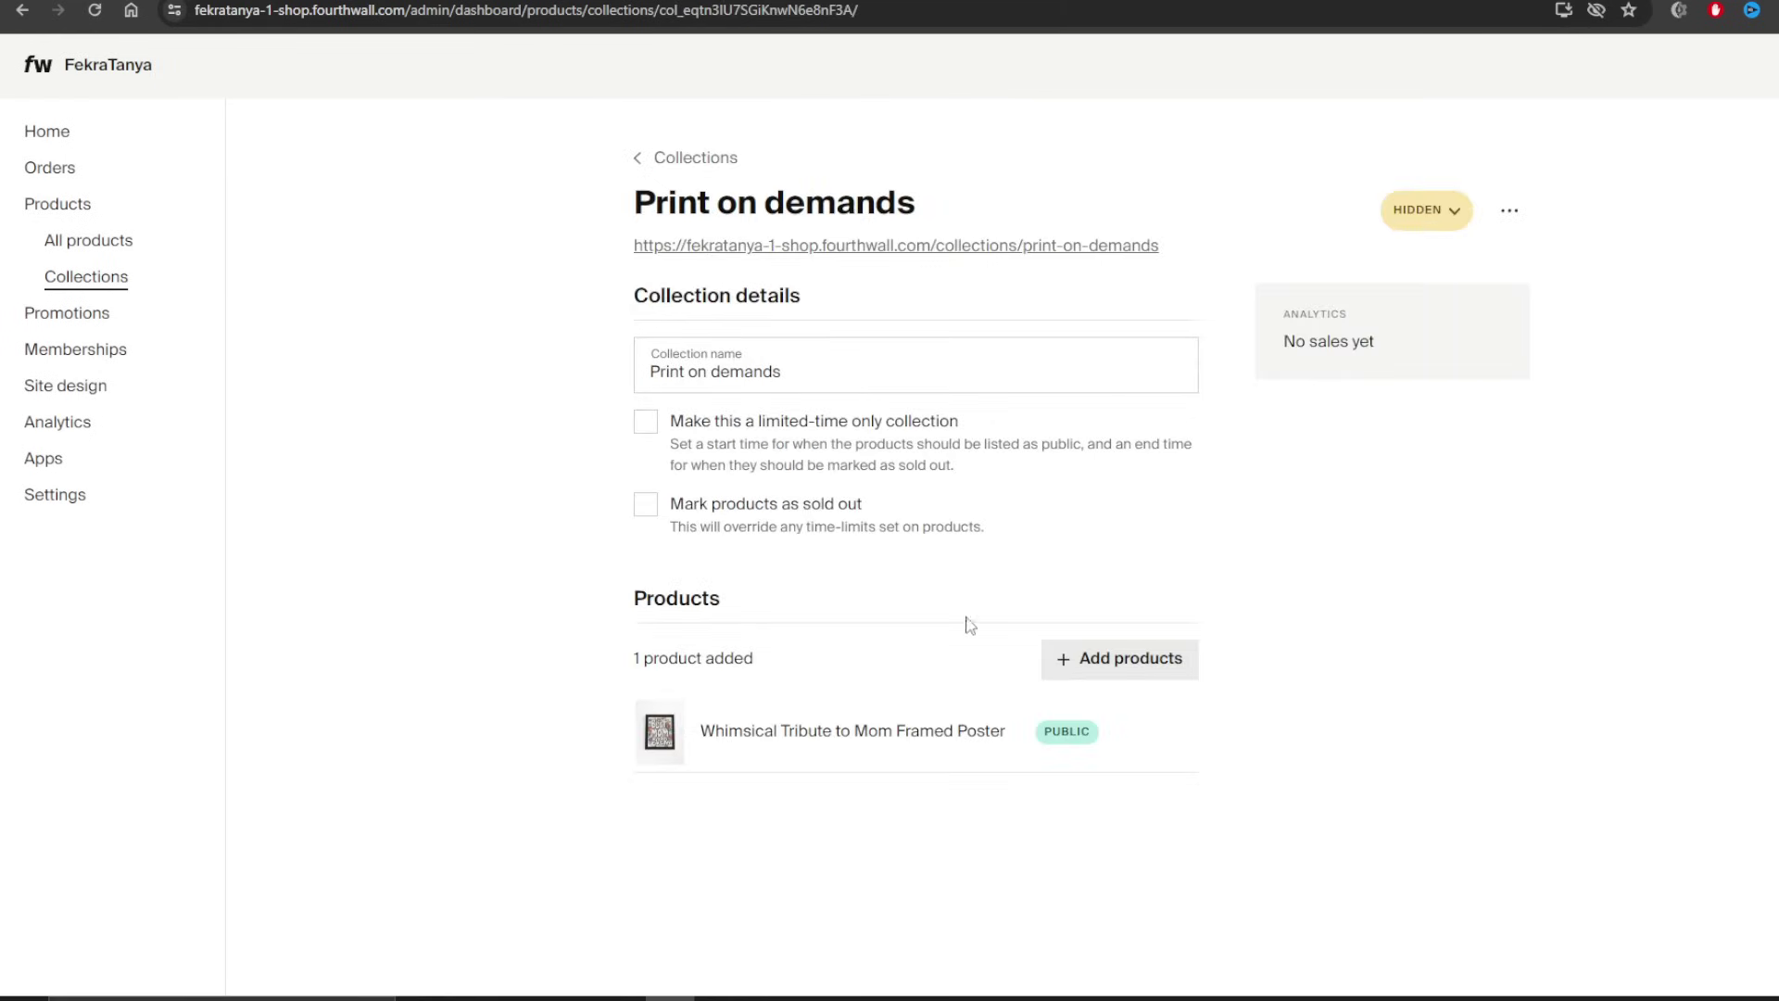
left_click(639, 159)
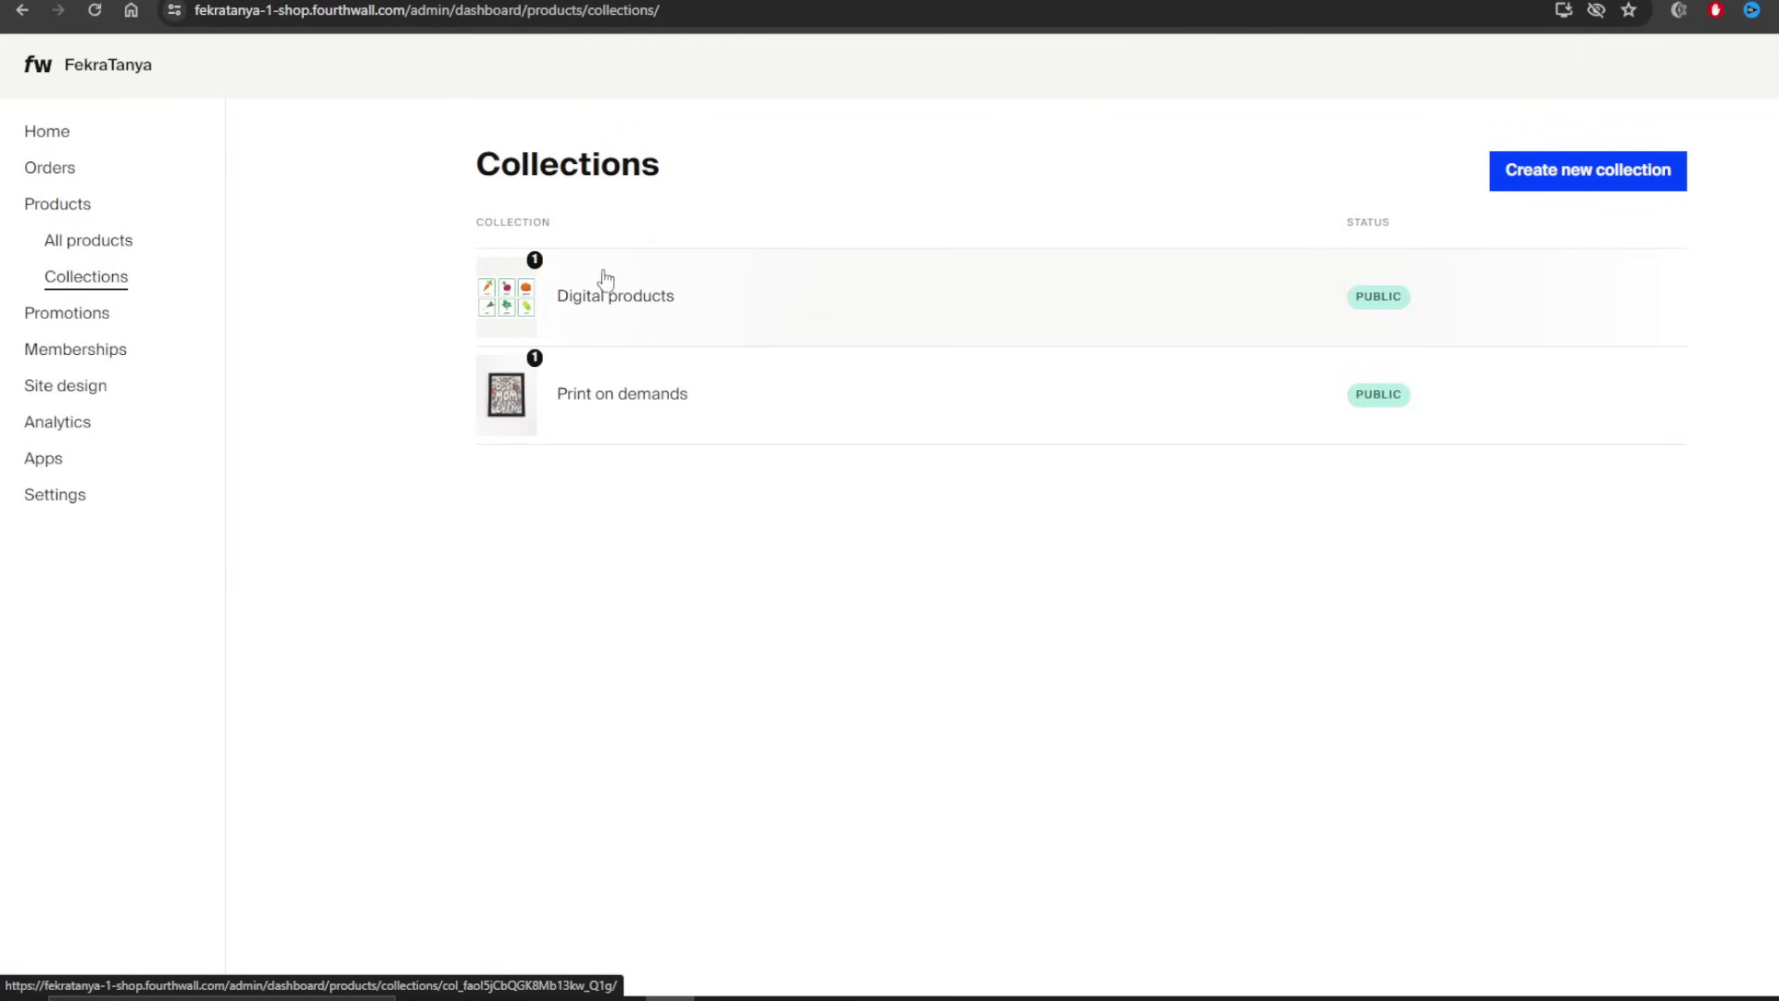
- Compare the list of all products with the list of collections
left_click(85, 243)
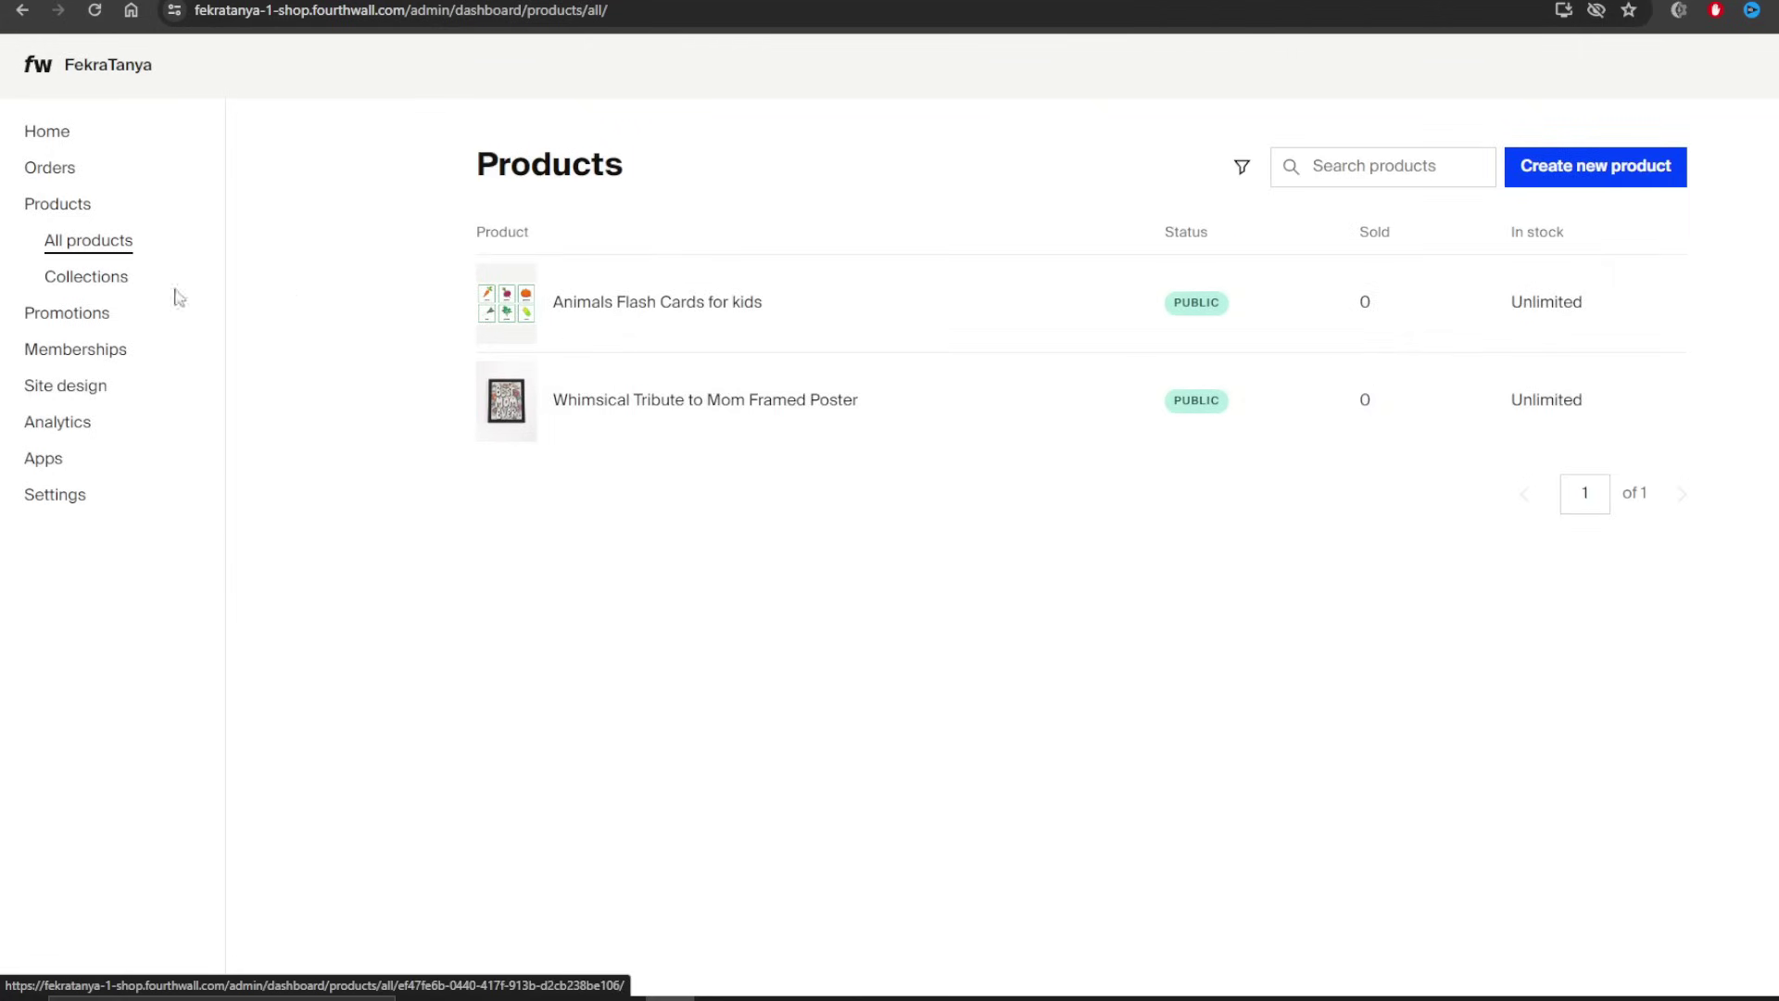
left_click(114, 281)
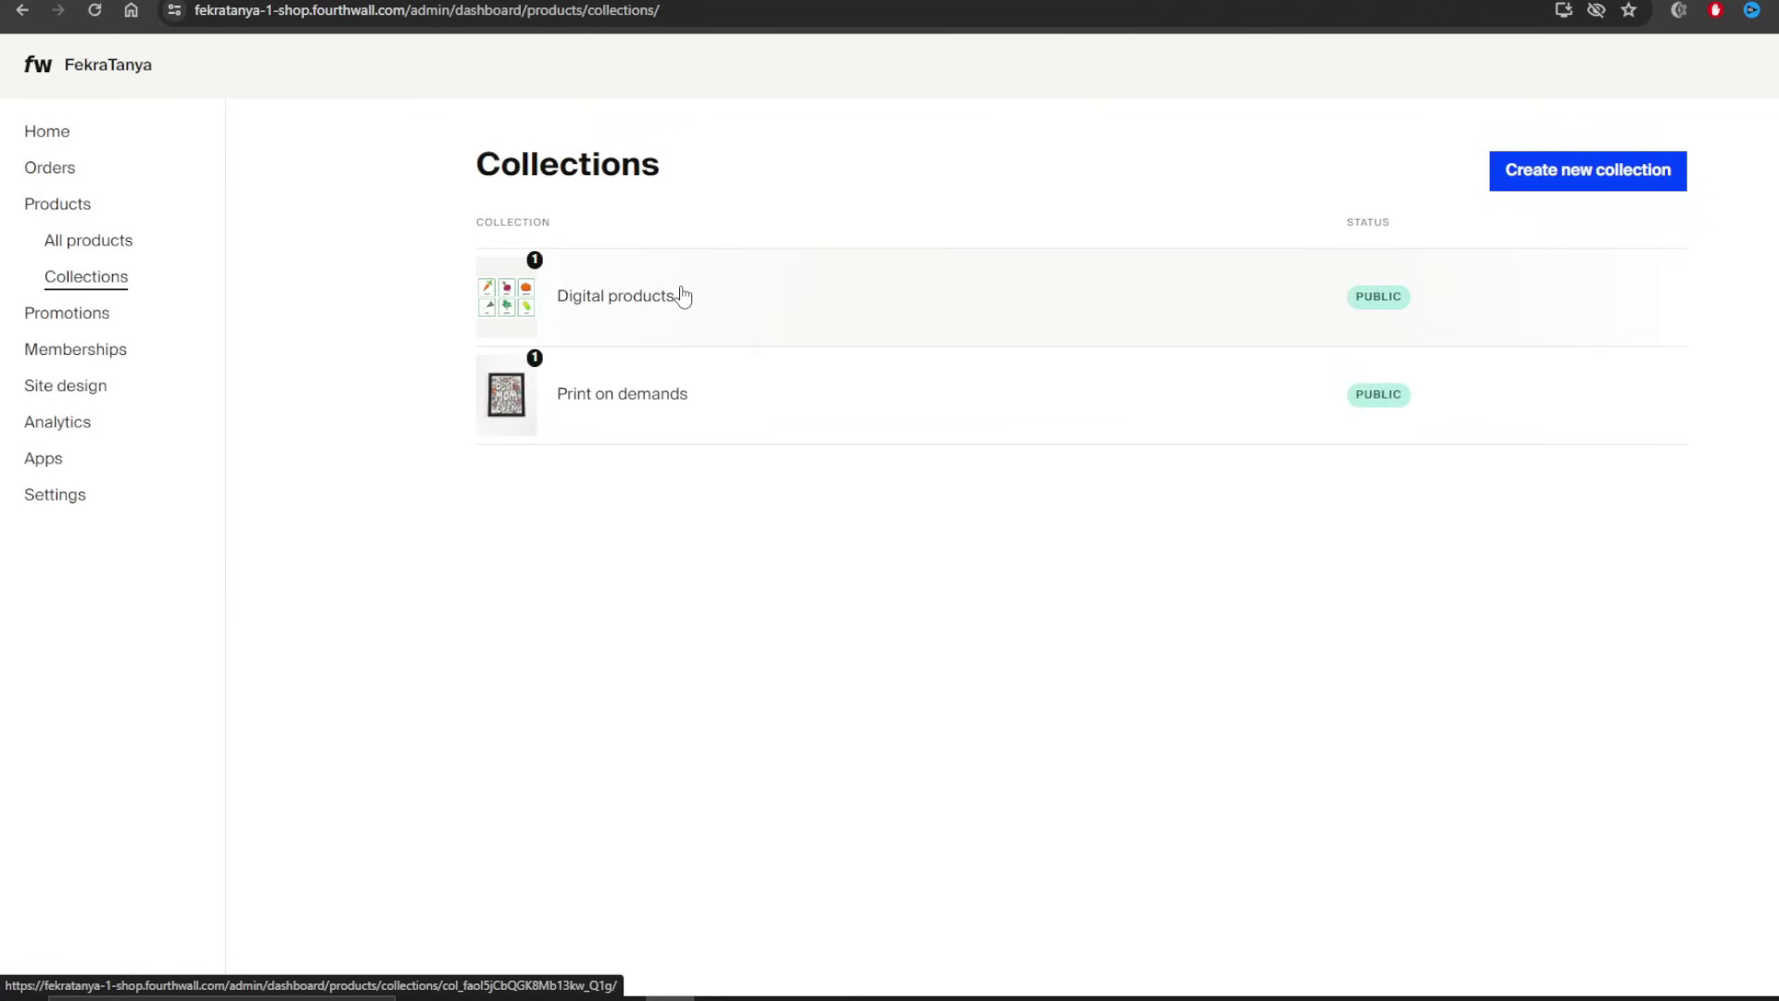
left_click(129, 242)
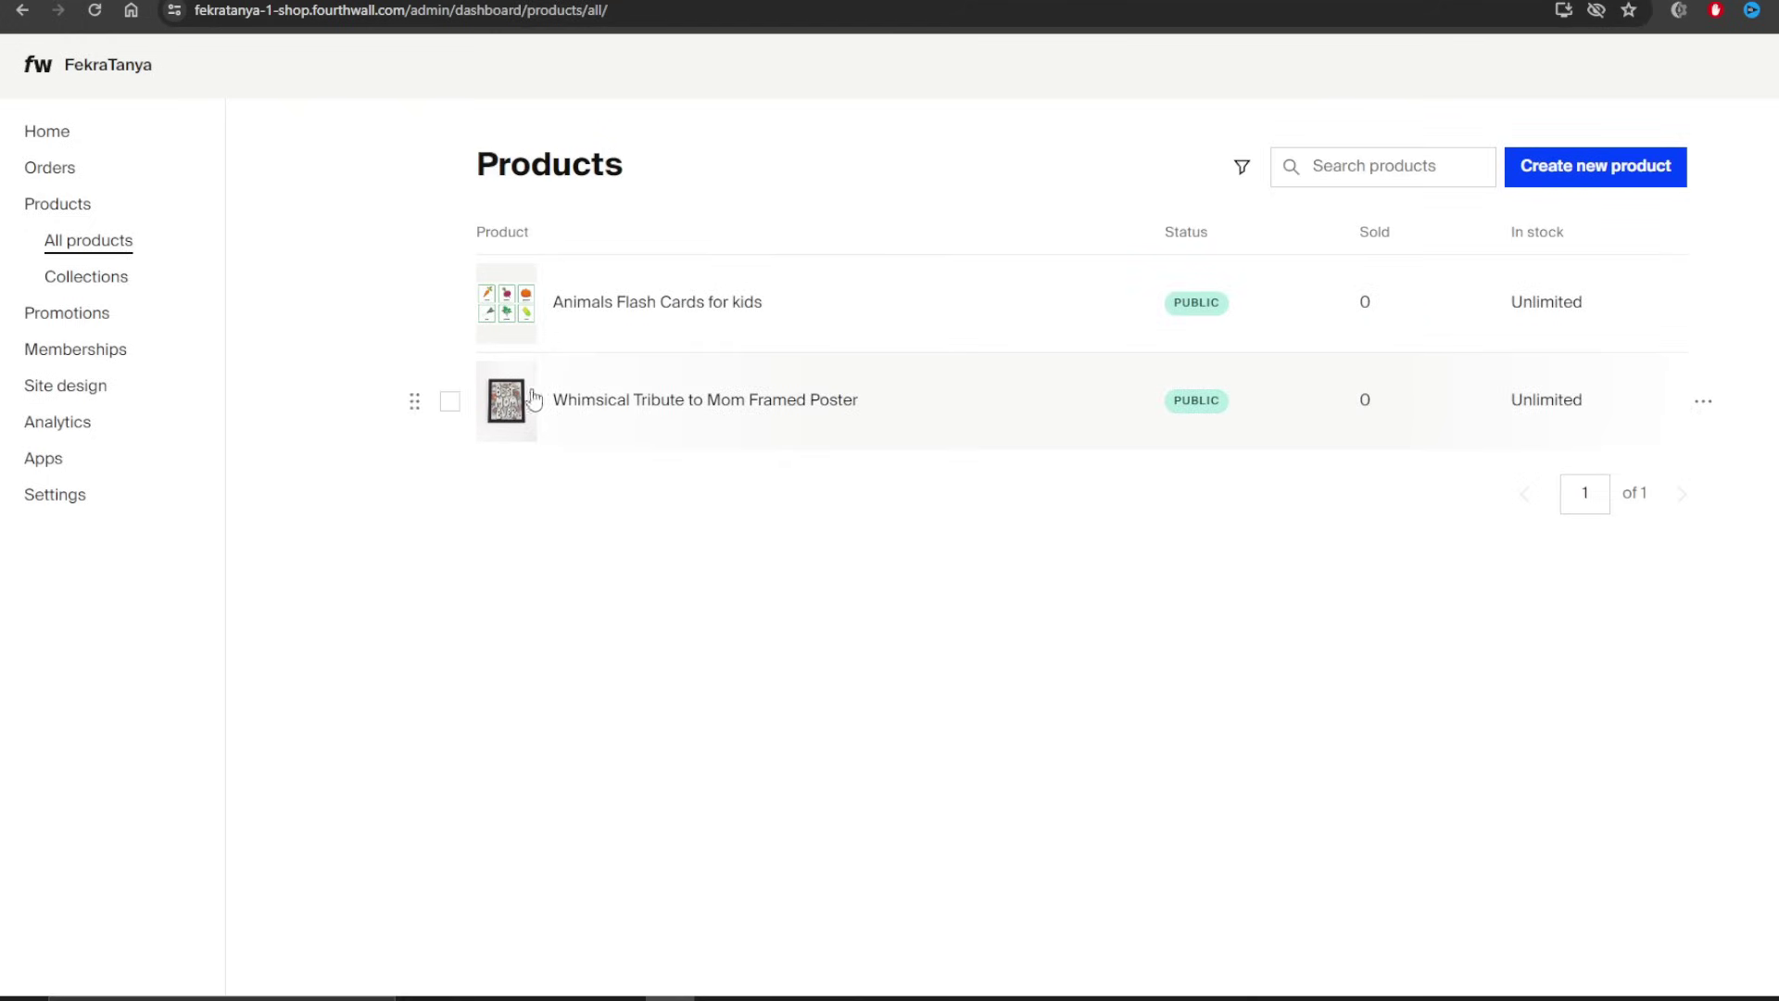
left_click(102, 286)
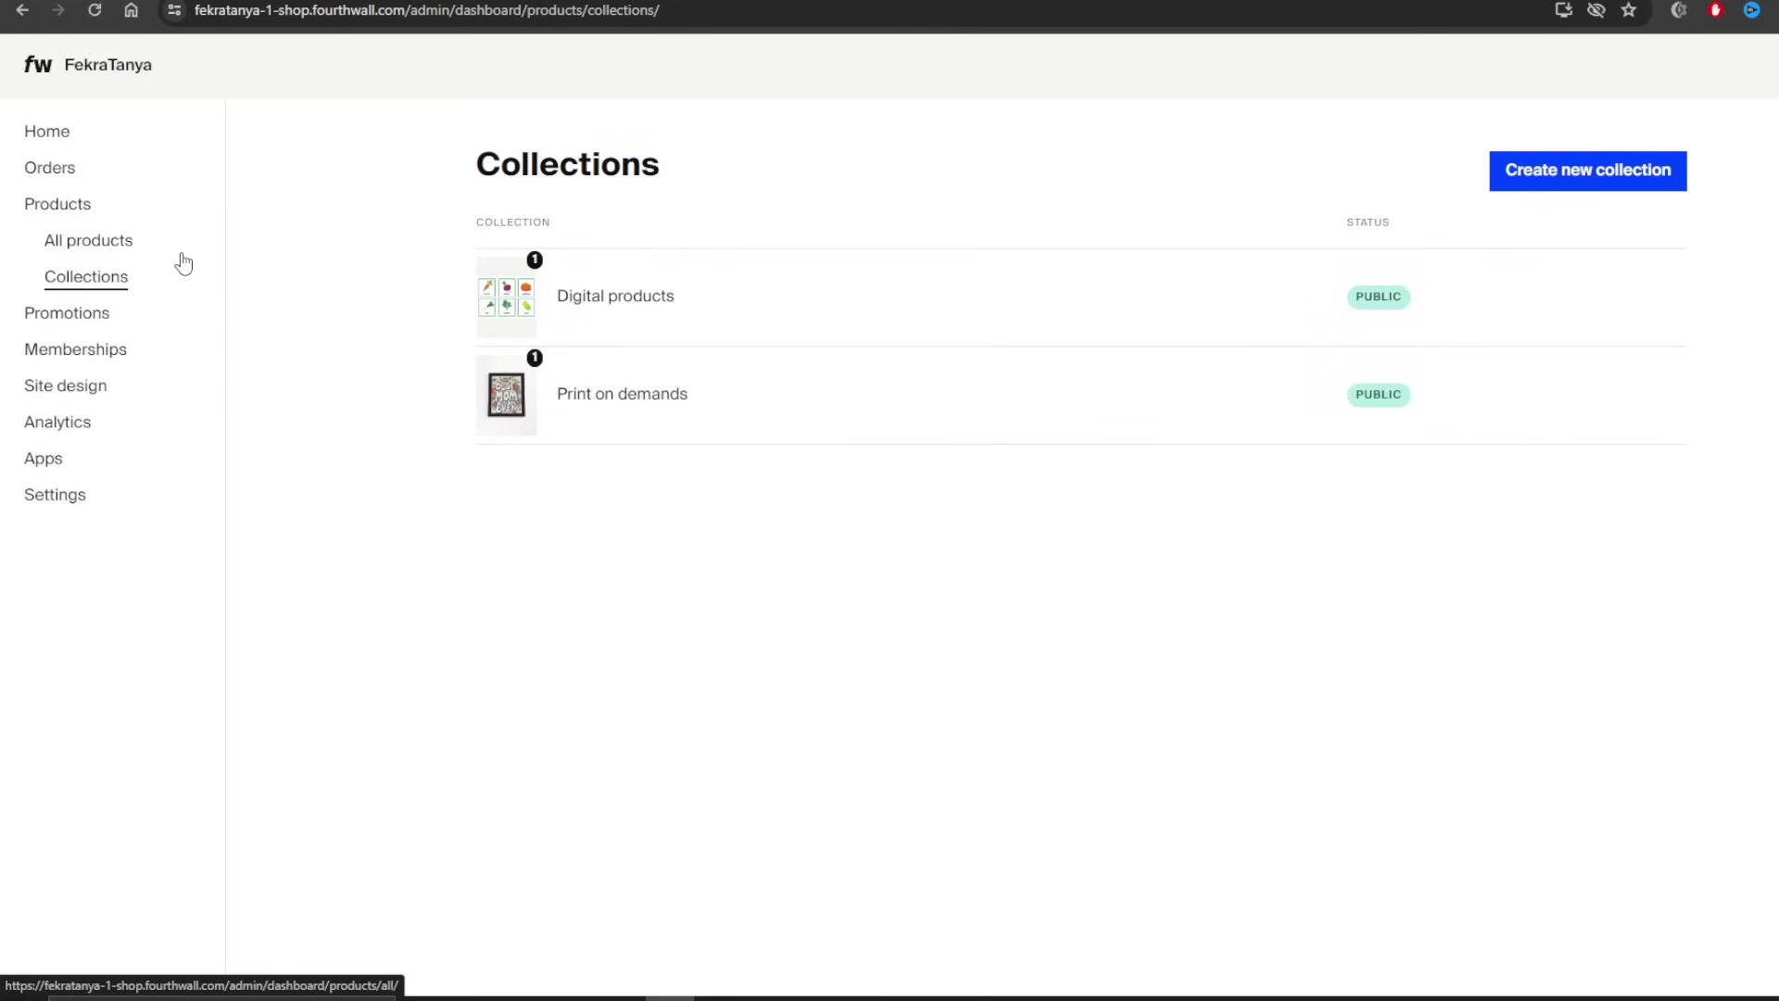
- Look through the shop's orders, its sales analytics and the available app integrations
left_click(55, 169)
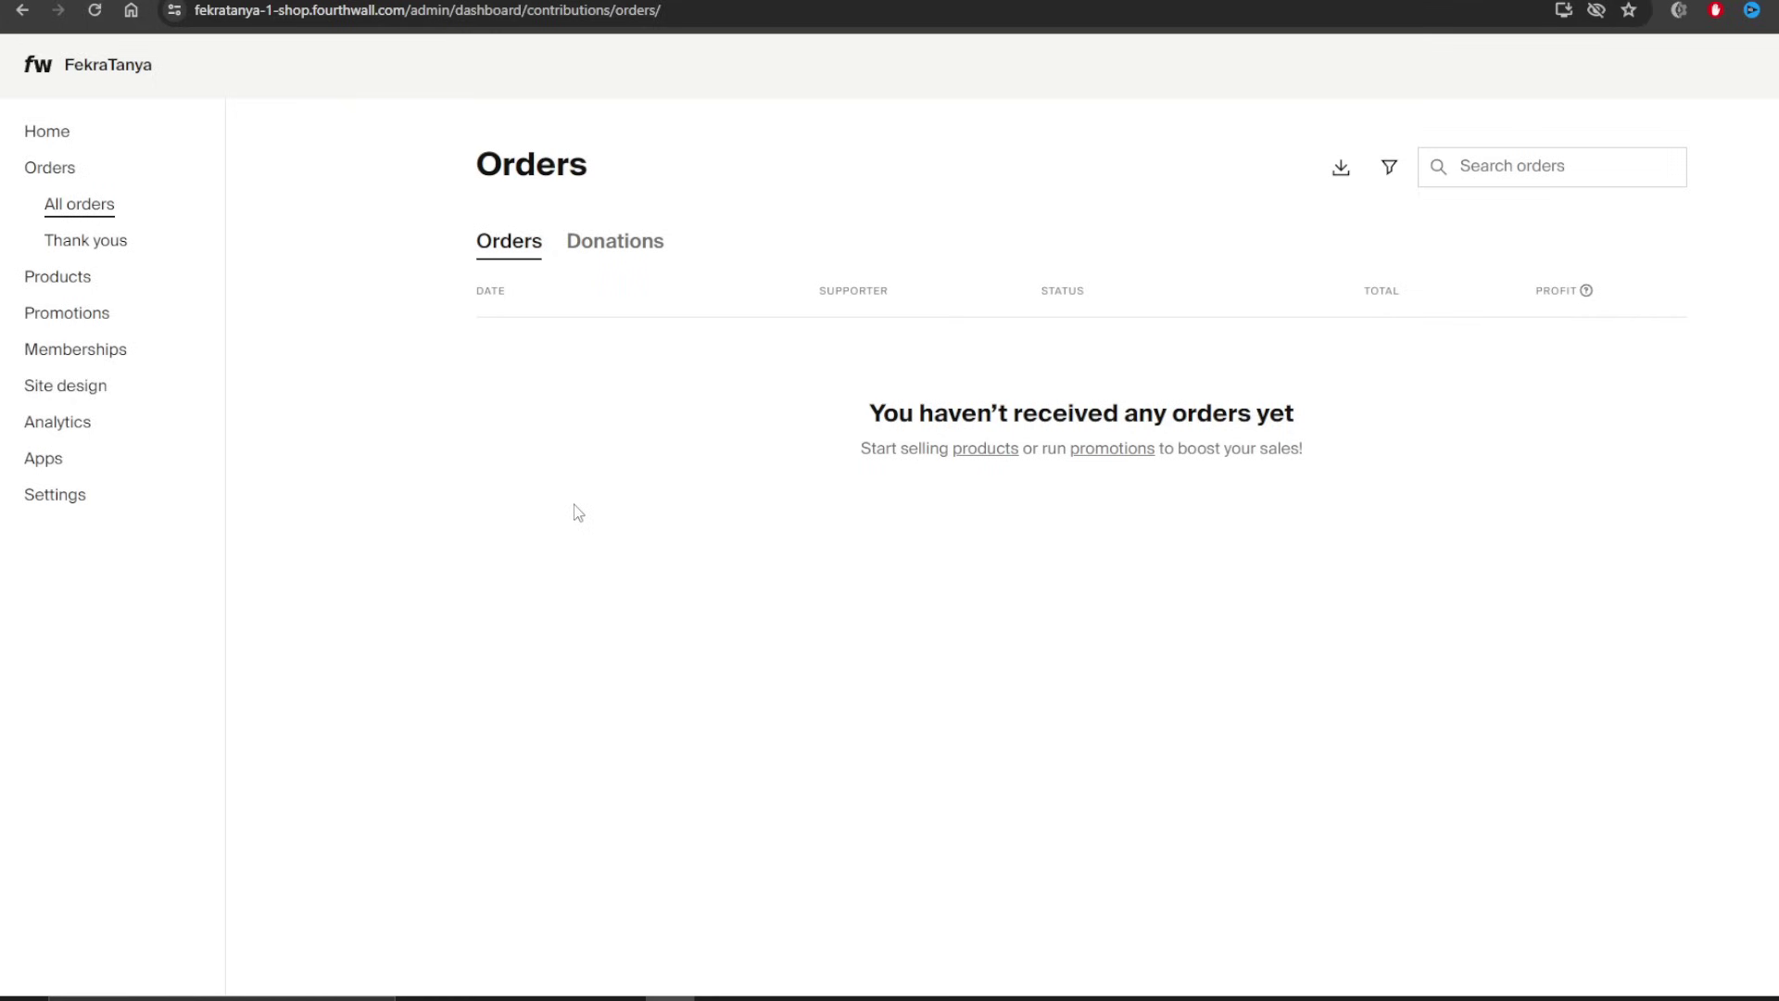
left_click(58, 423)
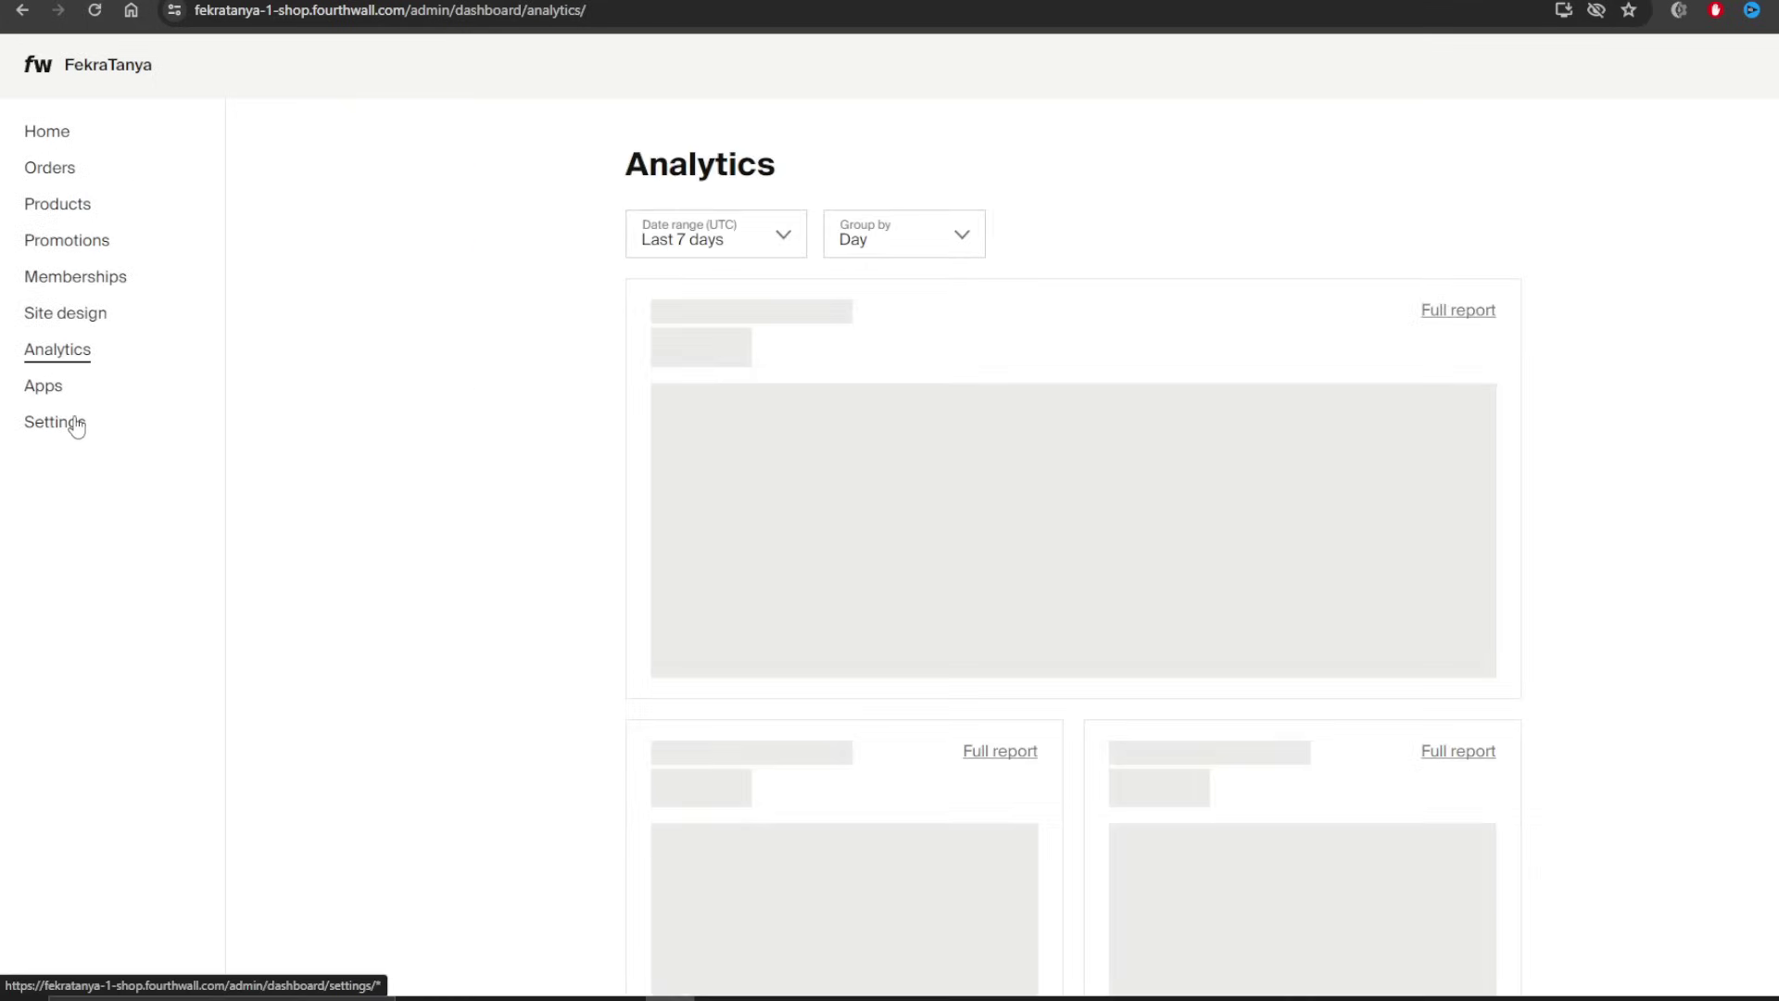
scroll(980, 198, "down", 3)
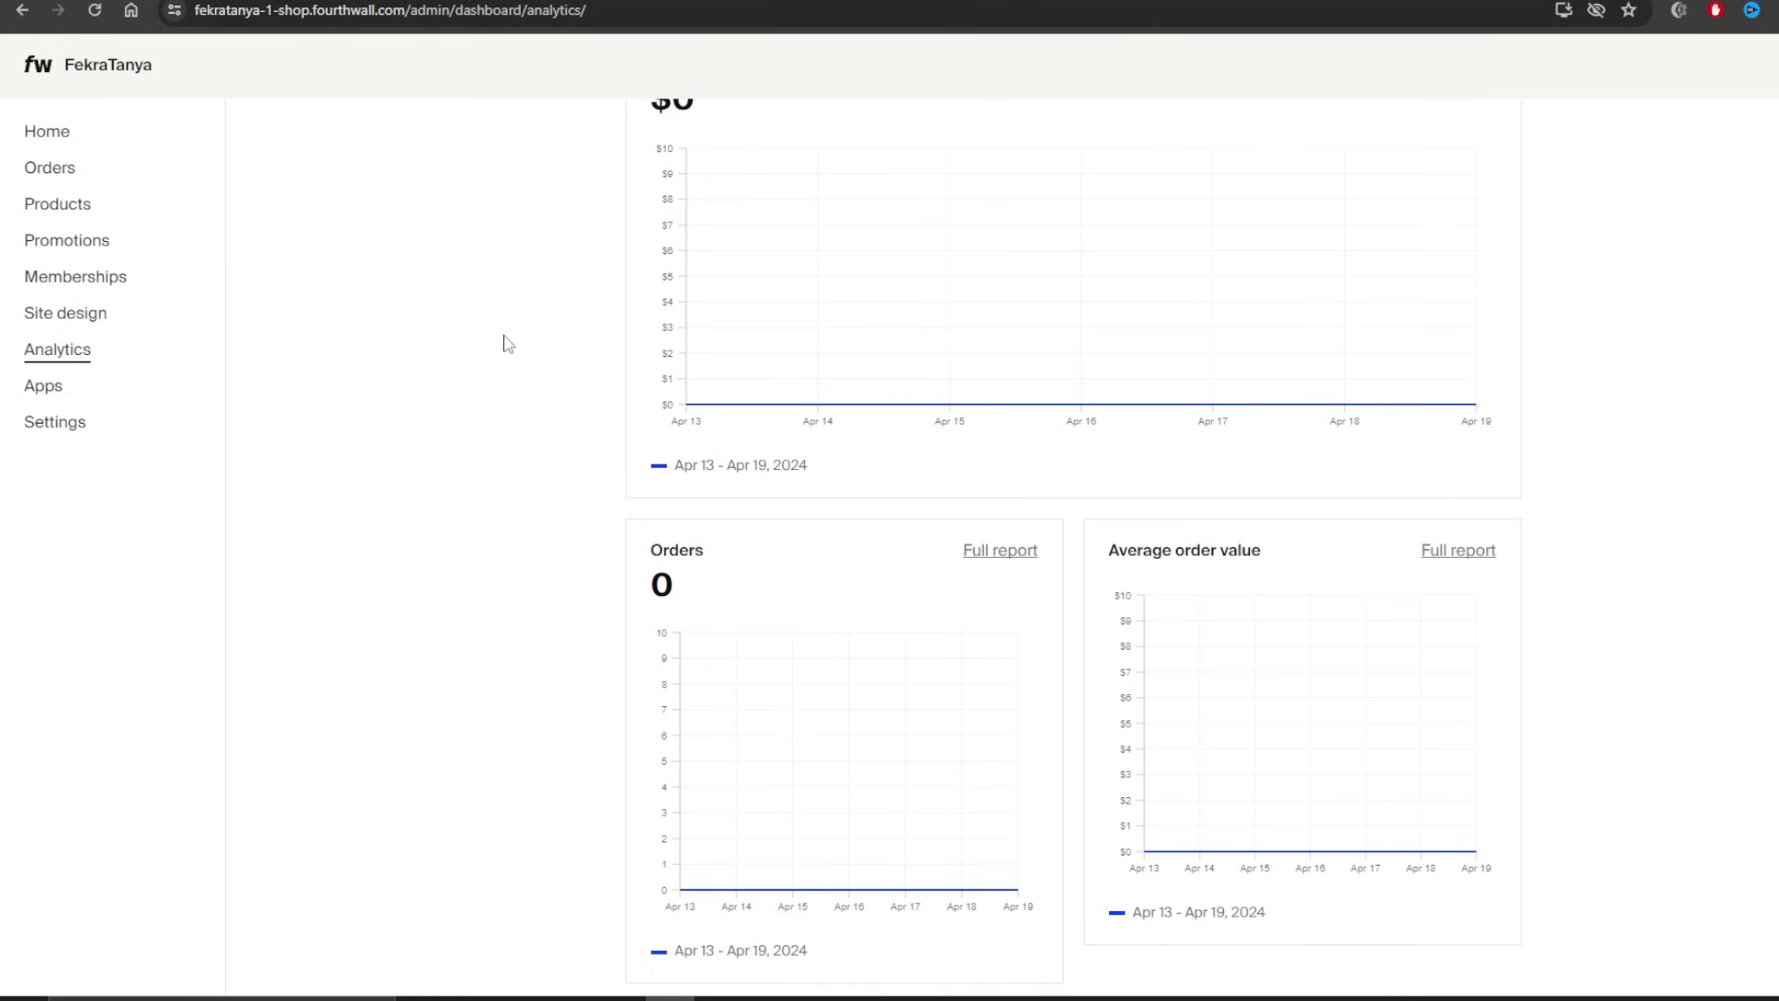
scroll(833, 904, "up", 2)
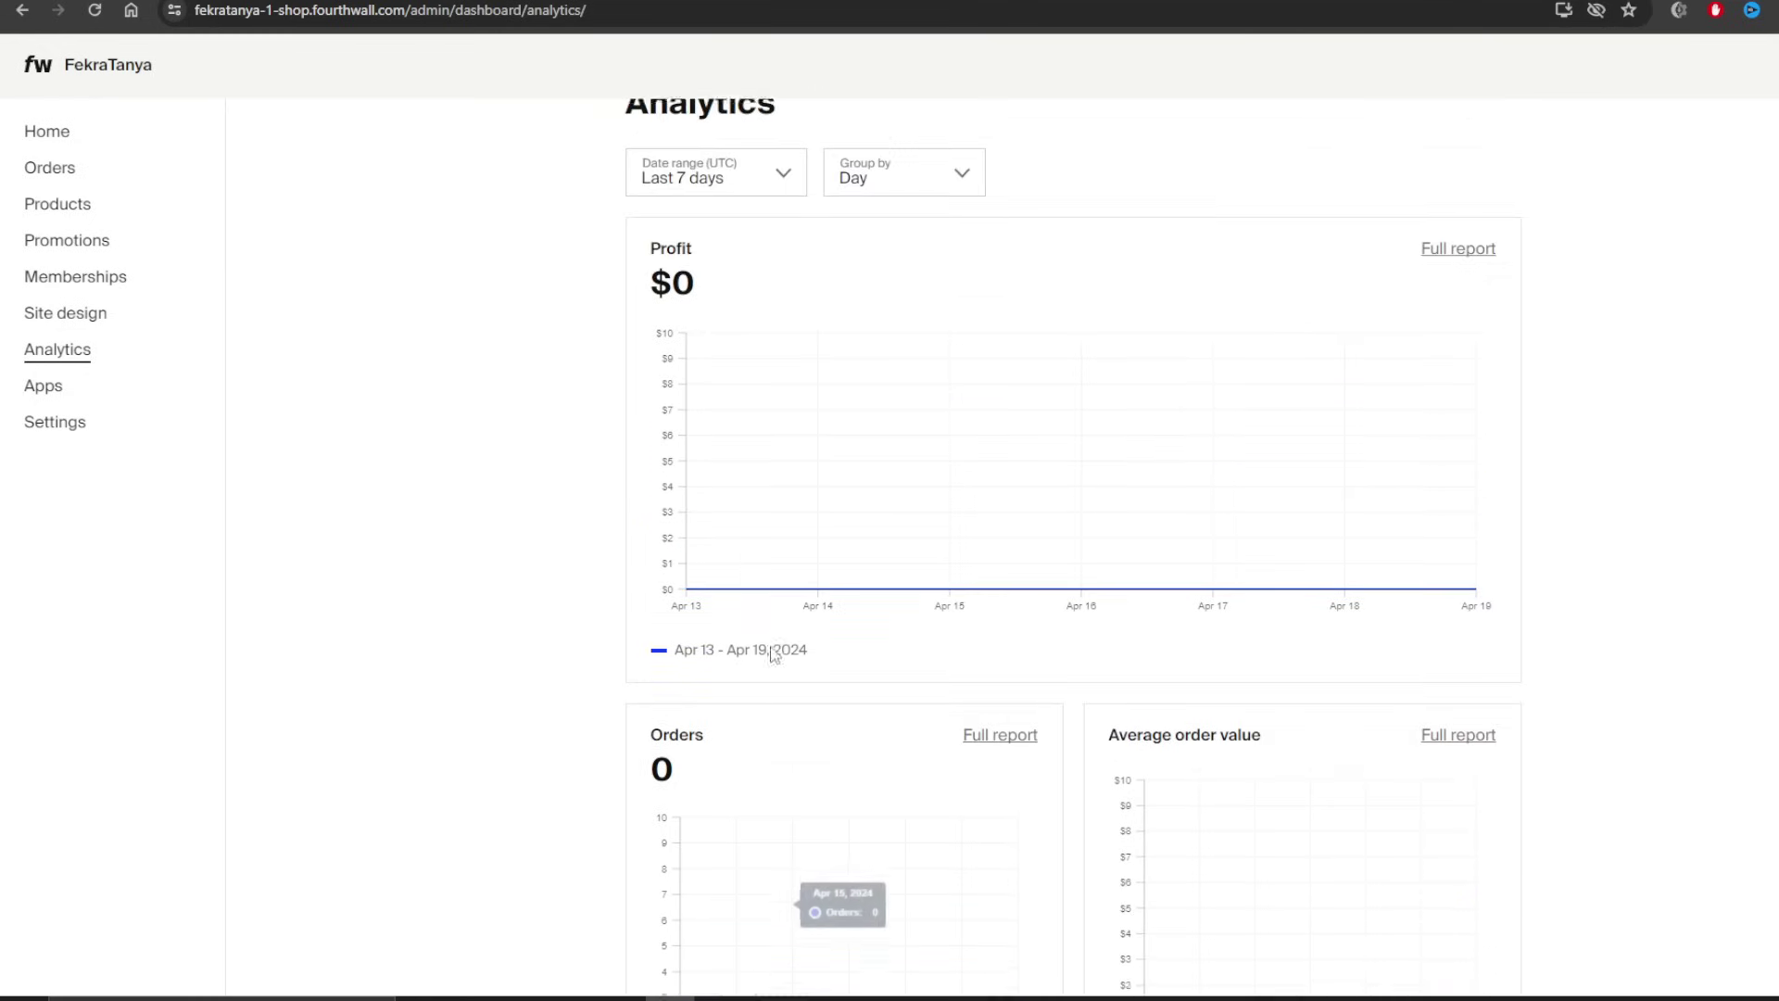
left_click(55, 389)
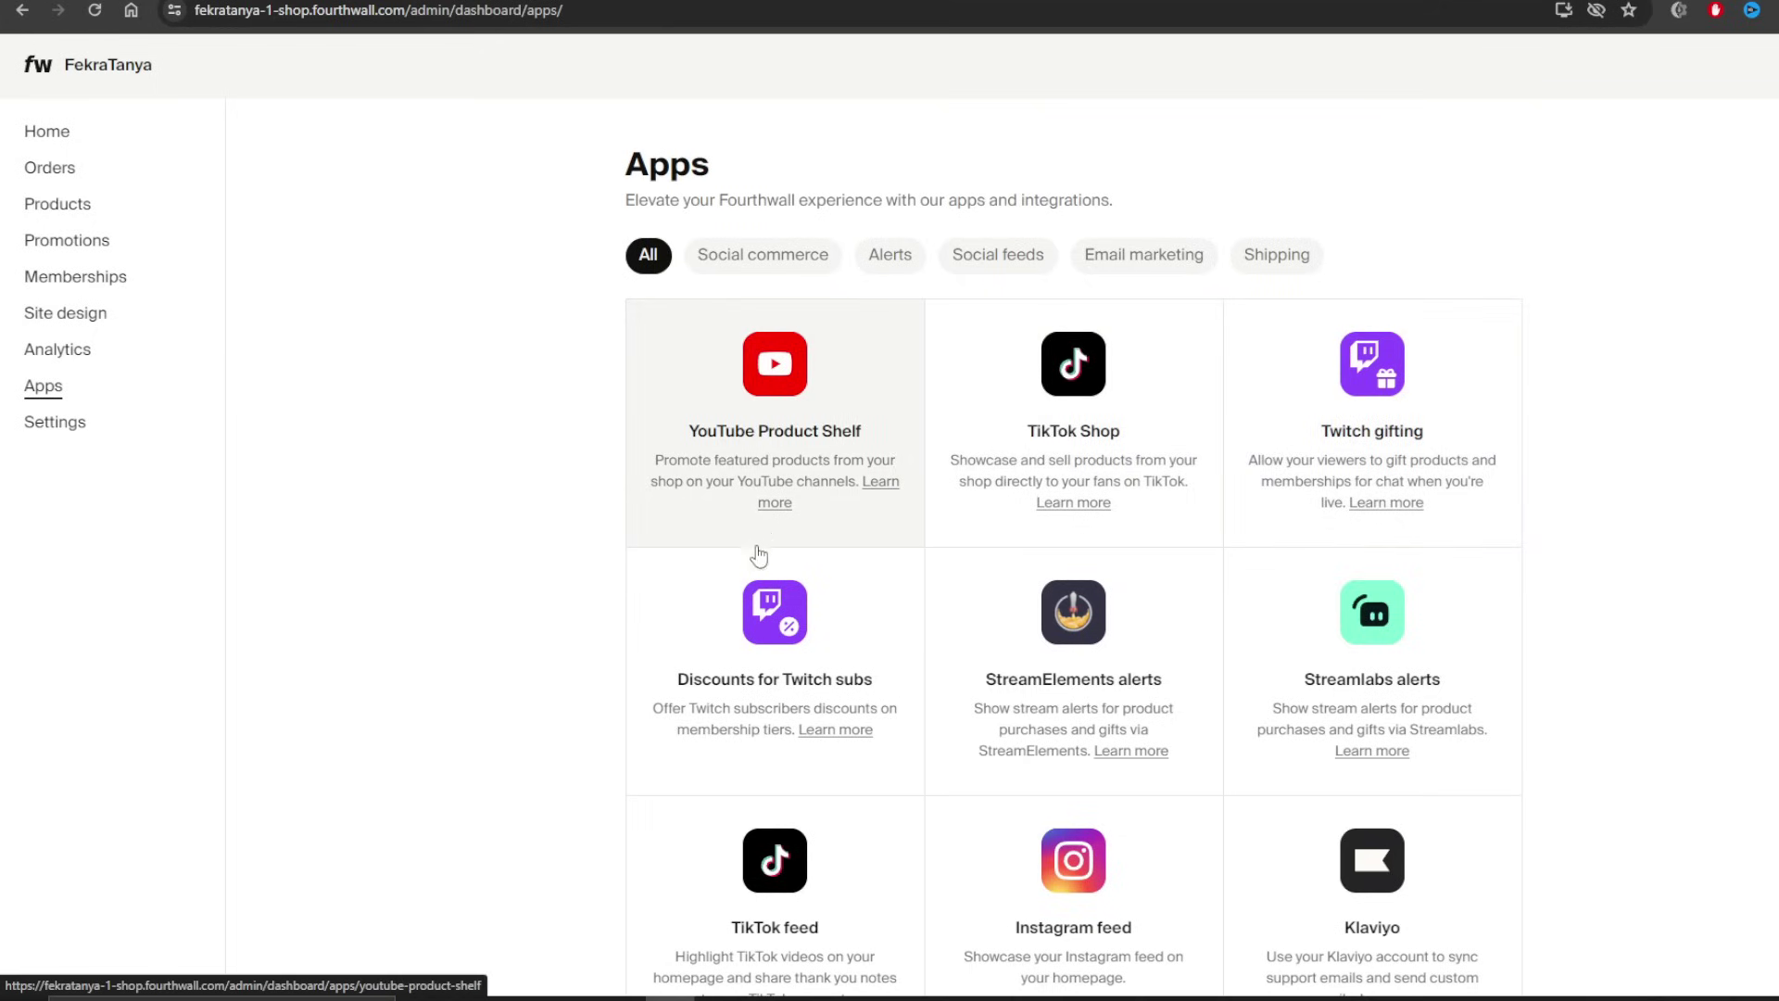
scroll(1612, 472, "down", 2)
scroll(1081, 698, "down", 1)
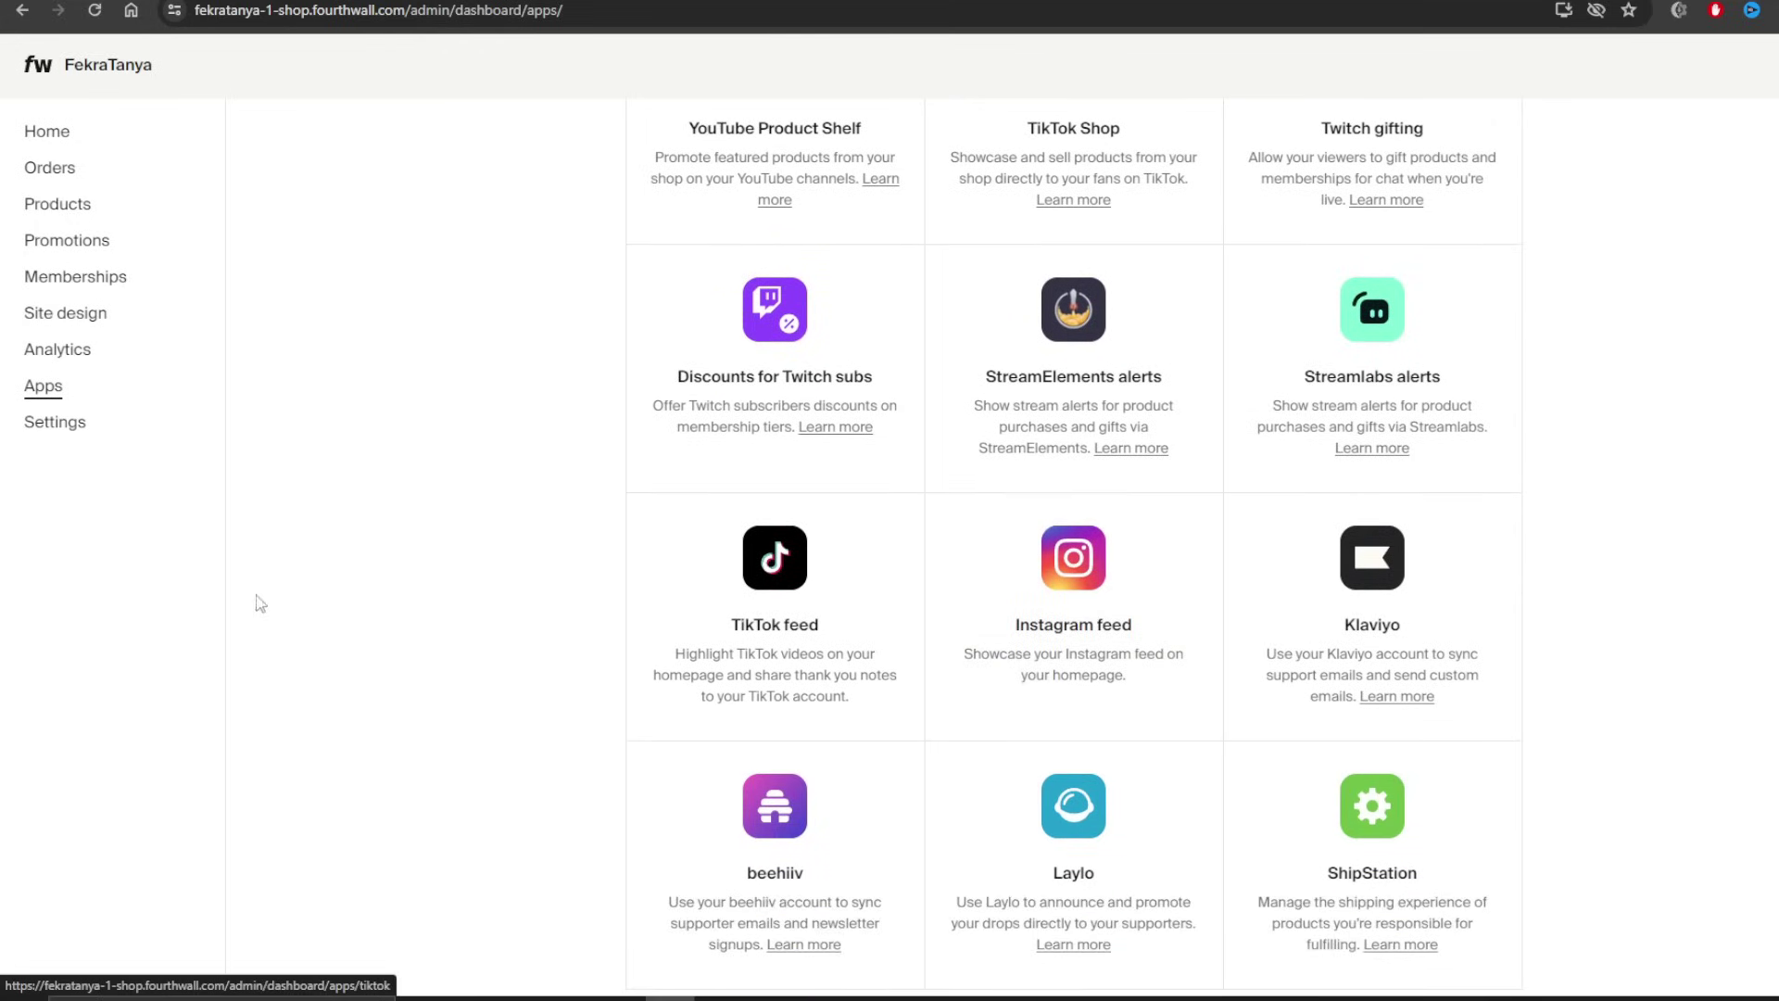
scroll(1195, 517, "up", 3)
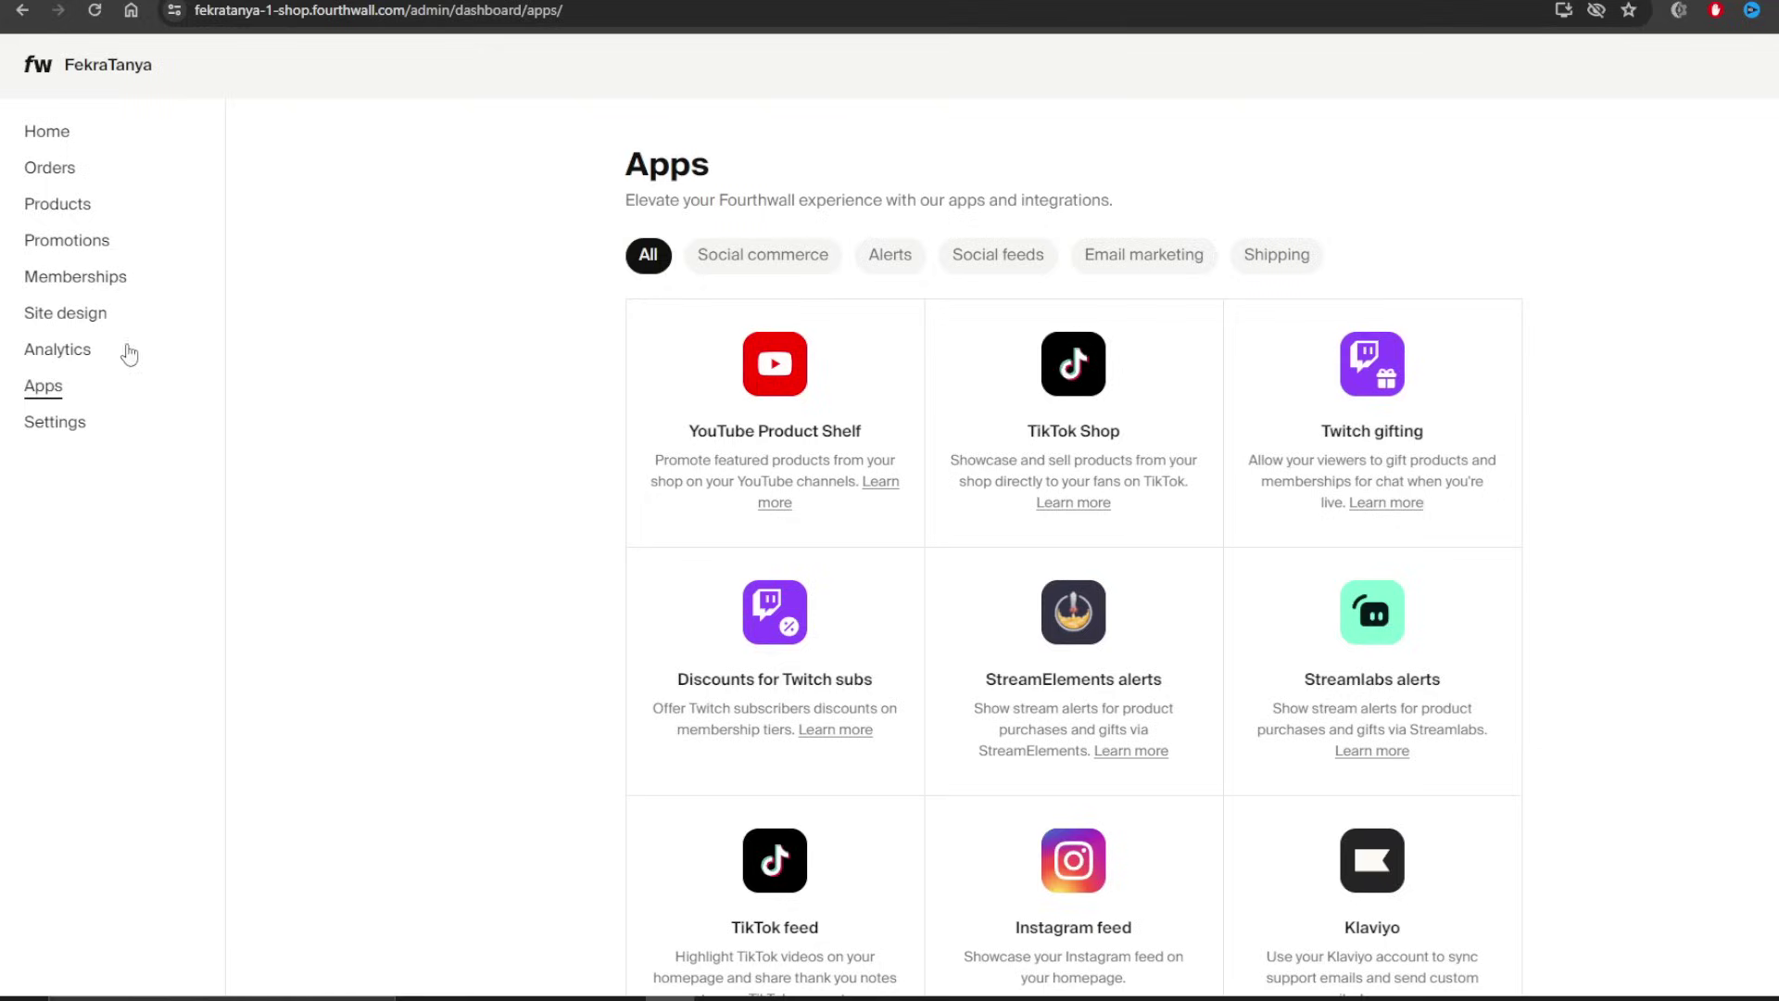
- Open the site design, browse the starting themes and skip choosing one to keep the current theme
left_click(73, 318)
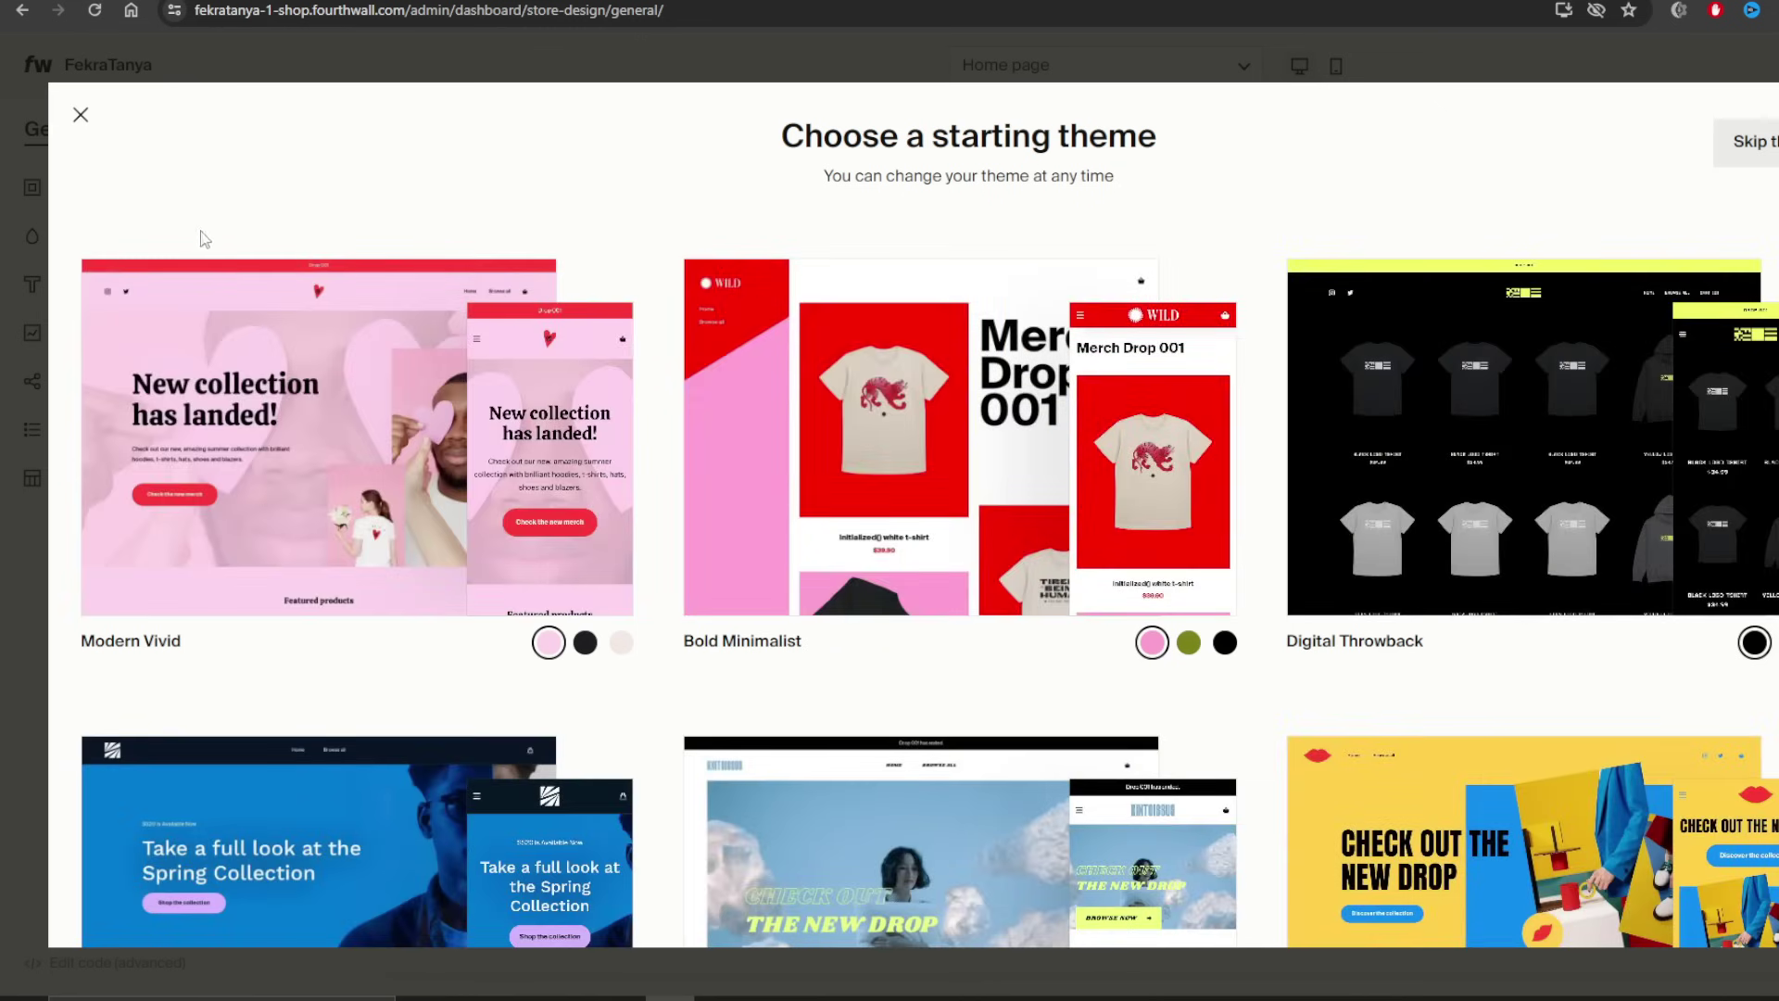
mouse_move(618, 419)
scroll(618, 419, "down", 3)
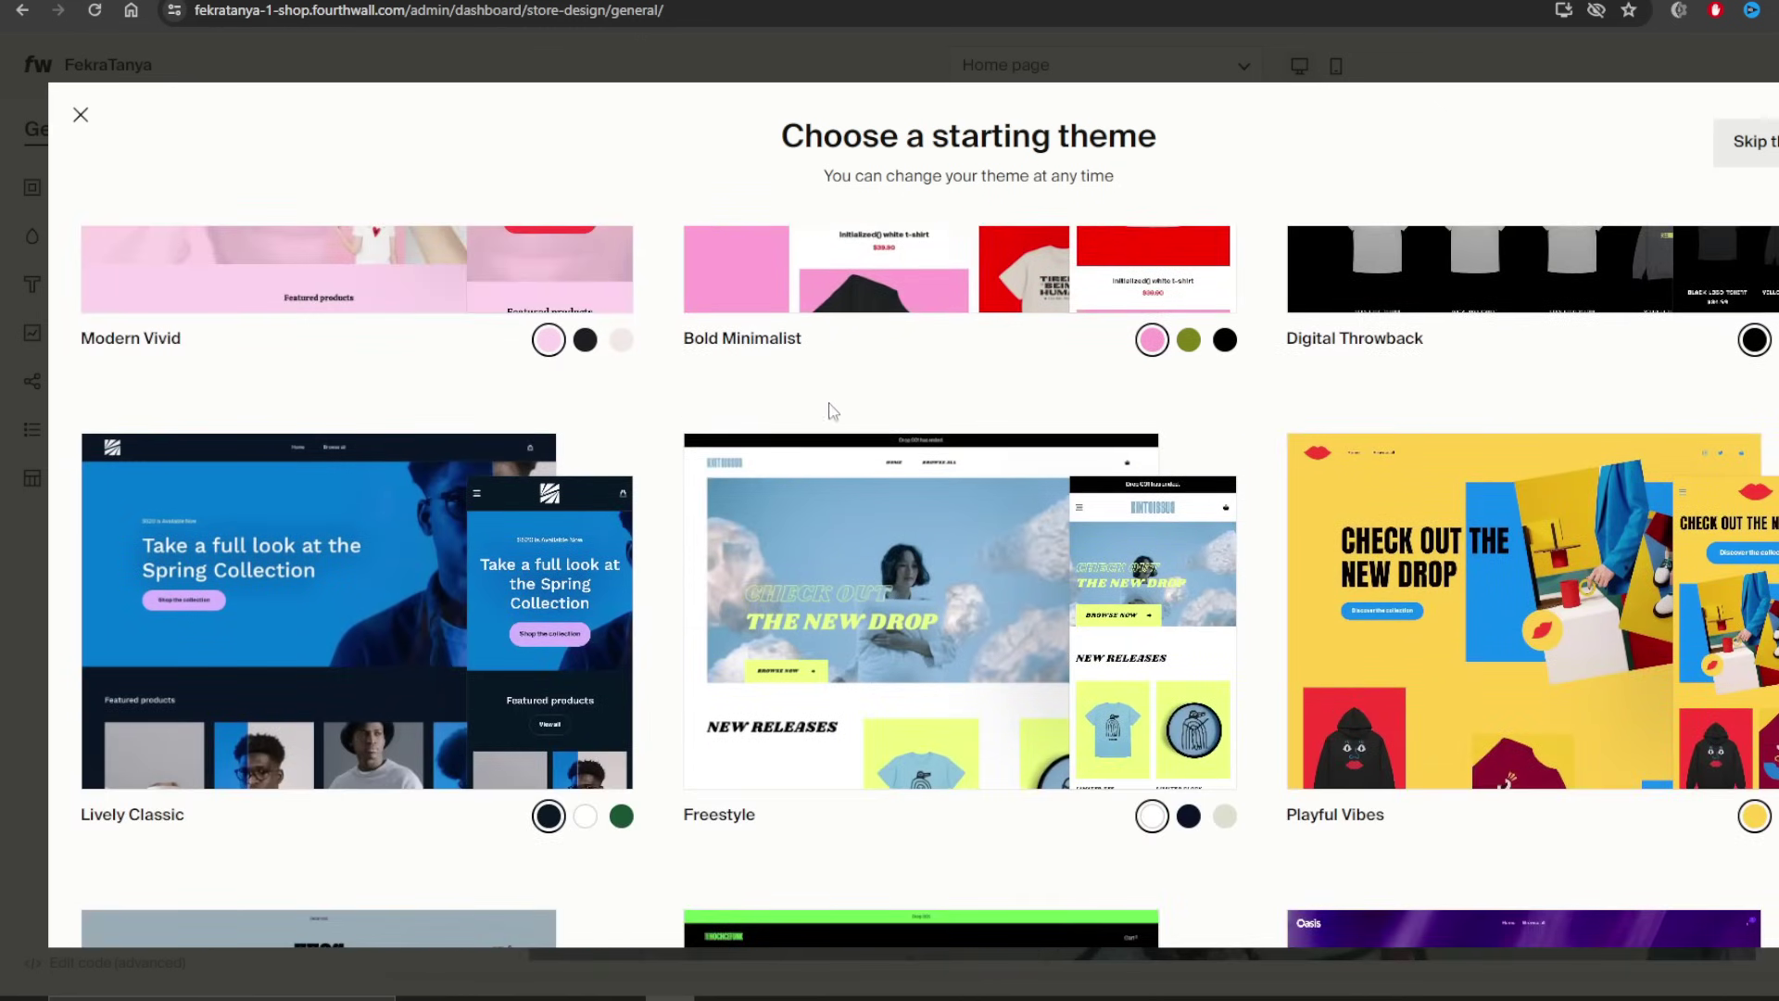
scroll(926, 463, "down", 1)
scroll(348, 468, "down", 4)
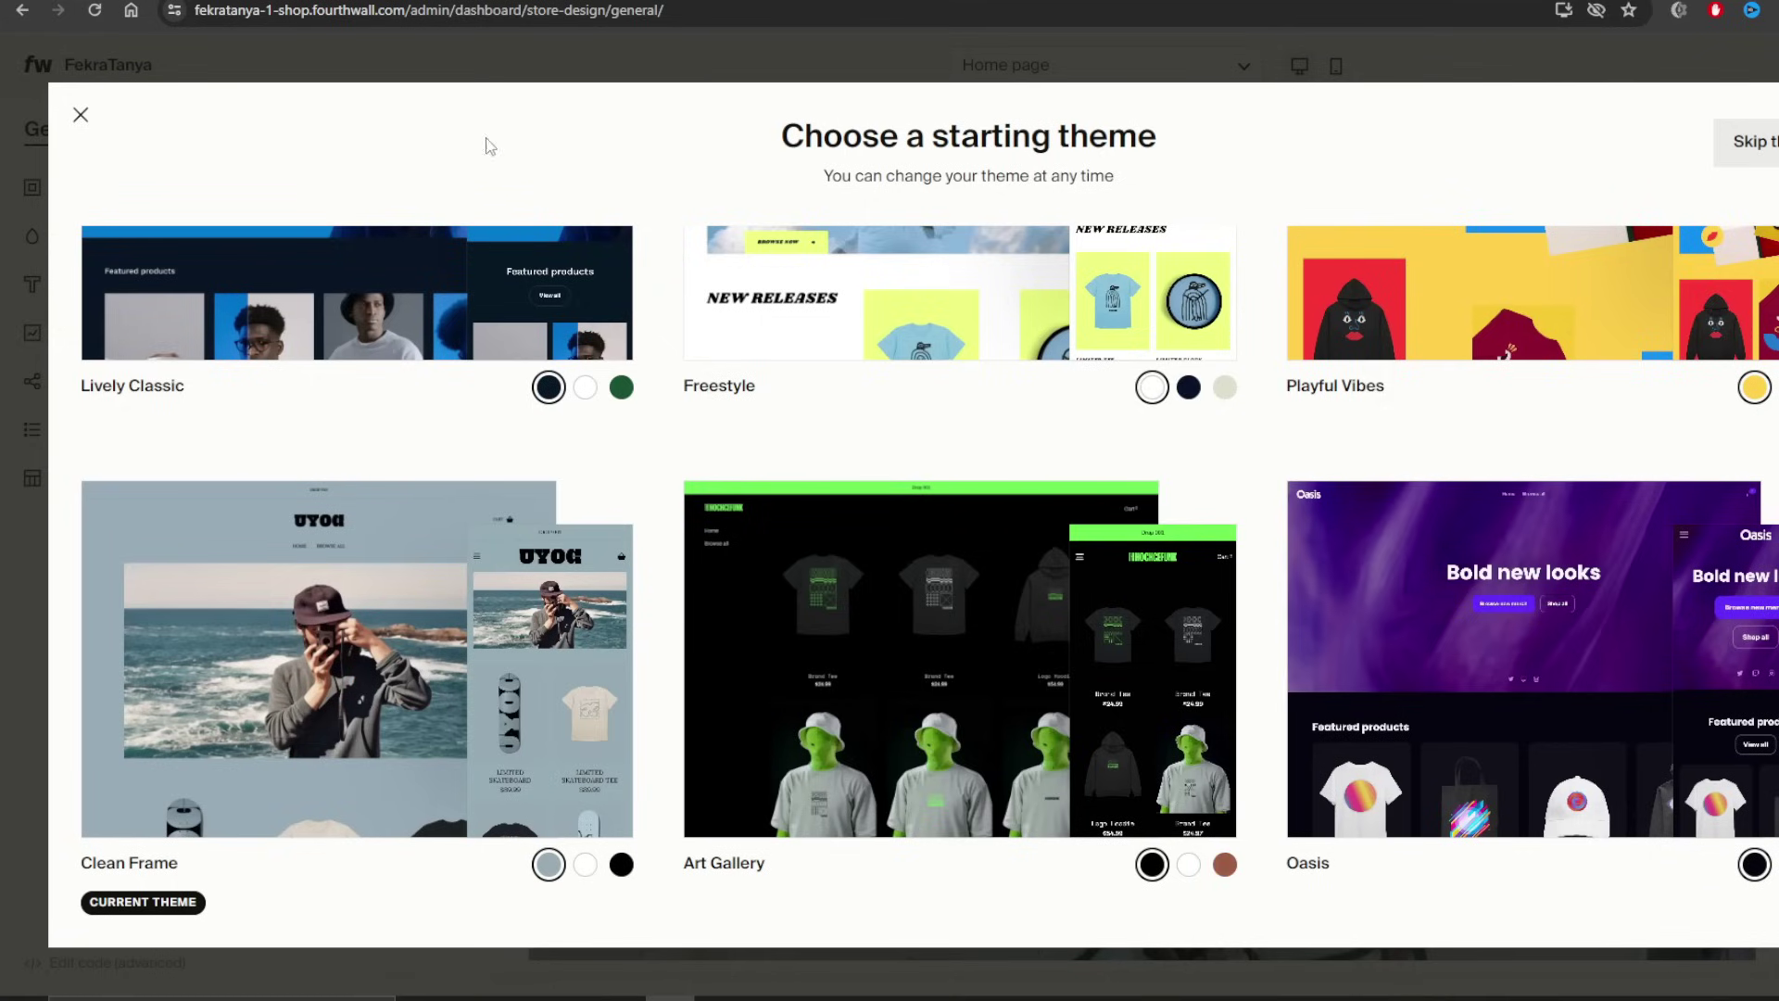
mouse_move(747, 559)
scroll(885, 630, "up", 7)
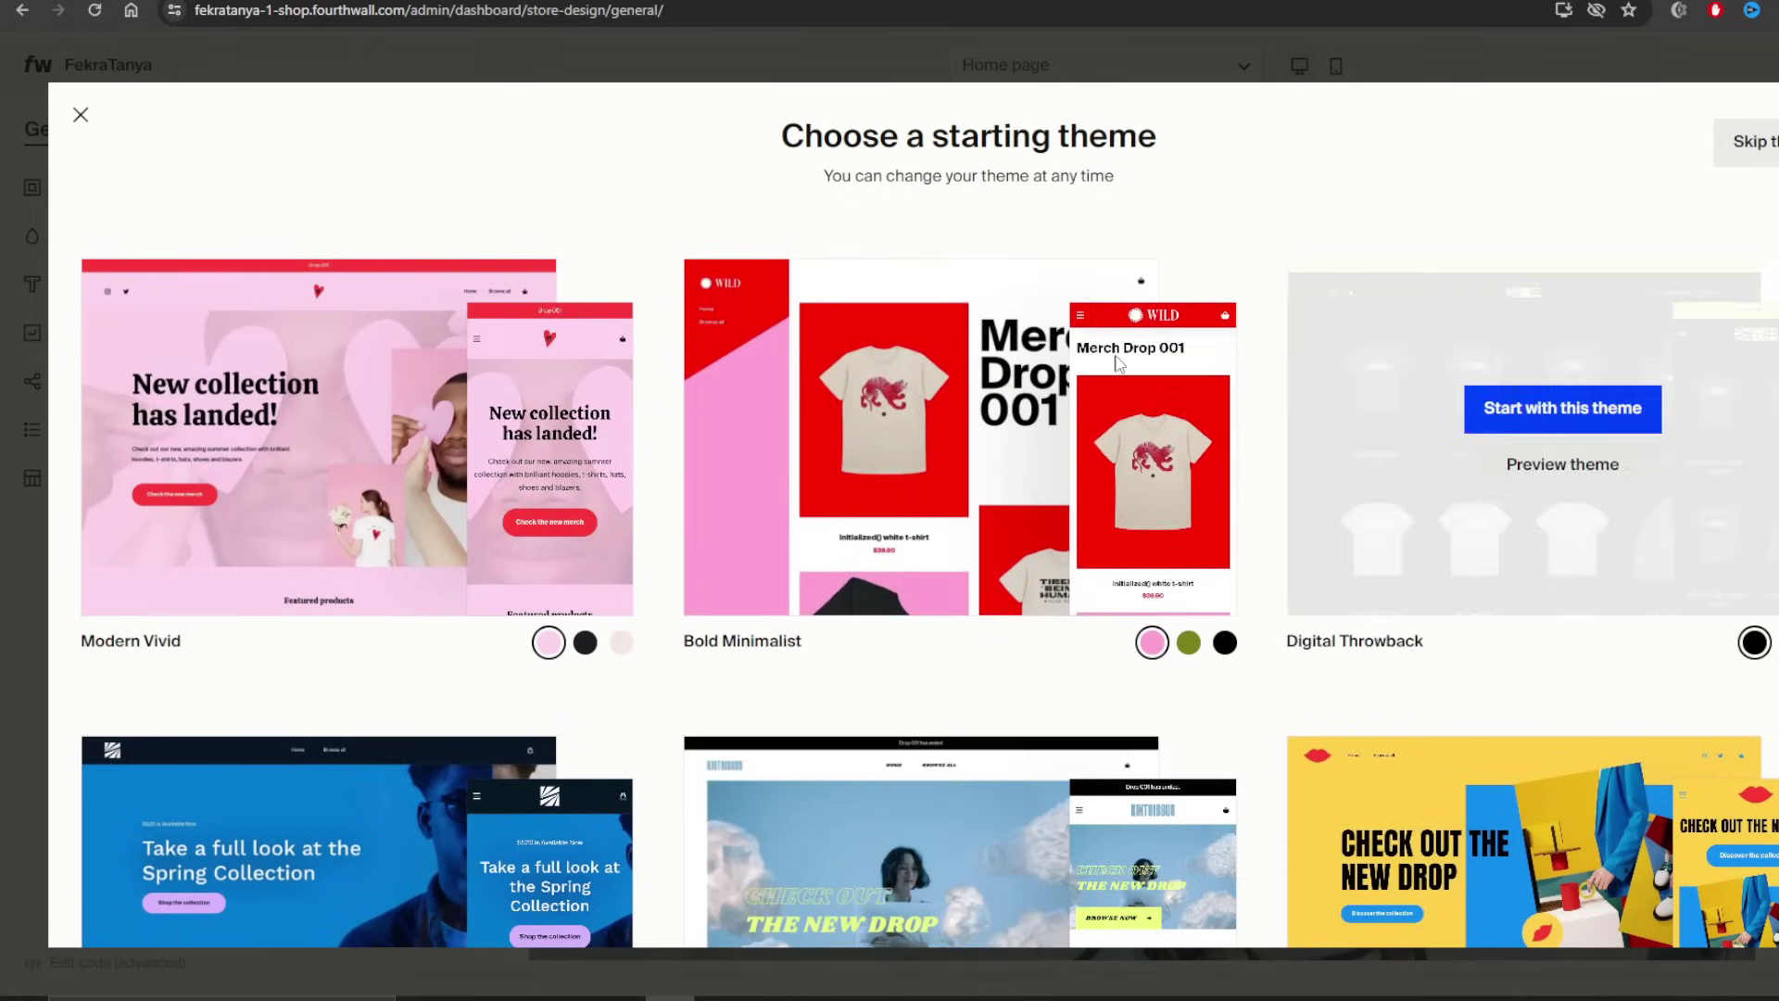
mouse_move(1397, 252)
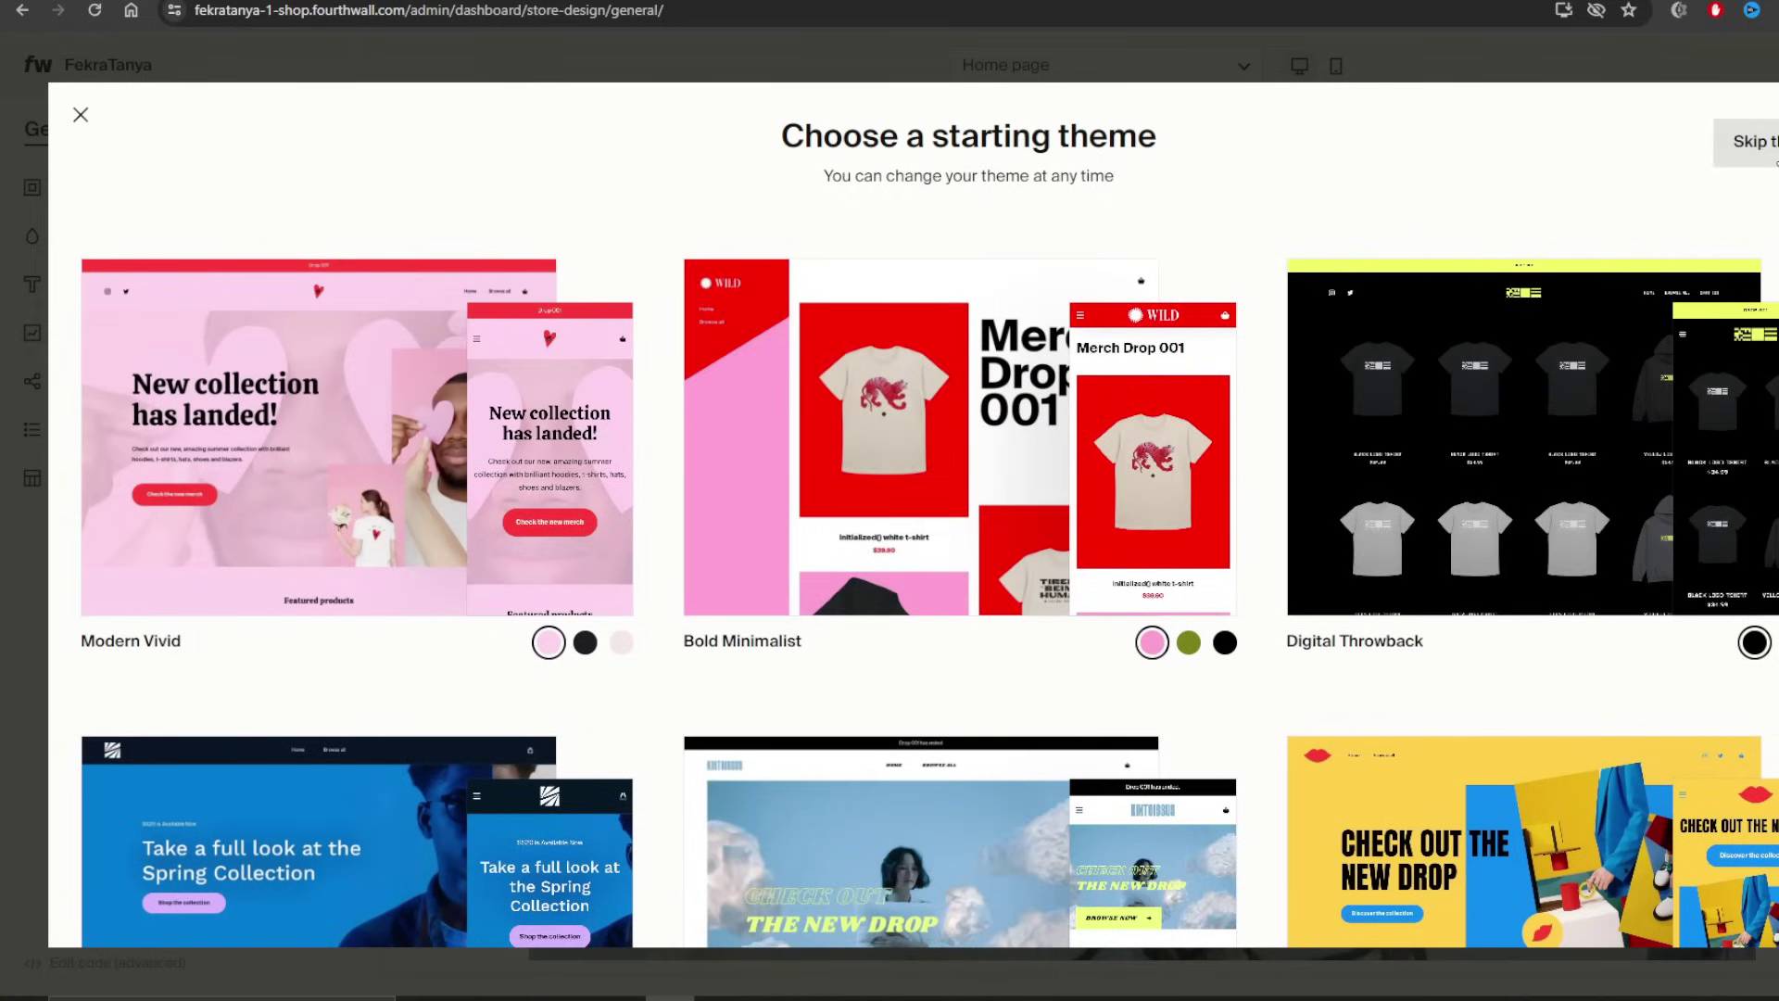
left_click(1740, 144)
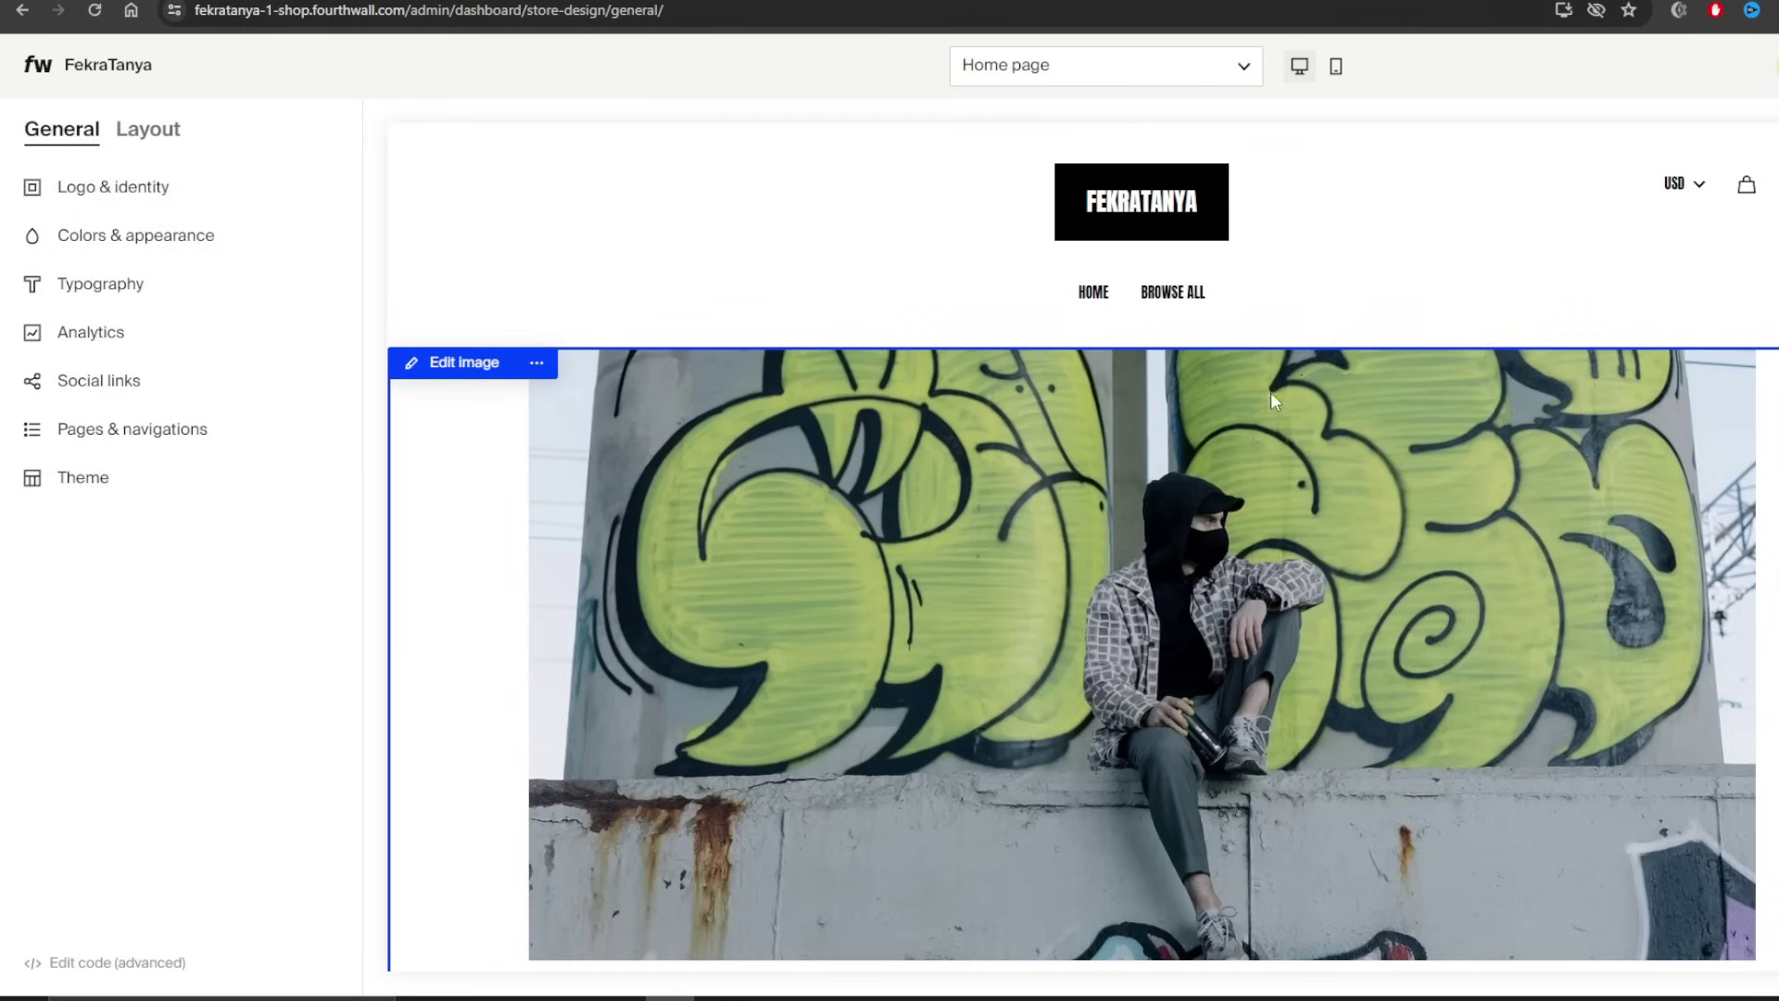
- Replace the home page's graffiti banner image with the vegetable flashcards image file 2 and check it in the page preview
scroll(937, 381, "down", 8)
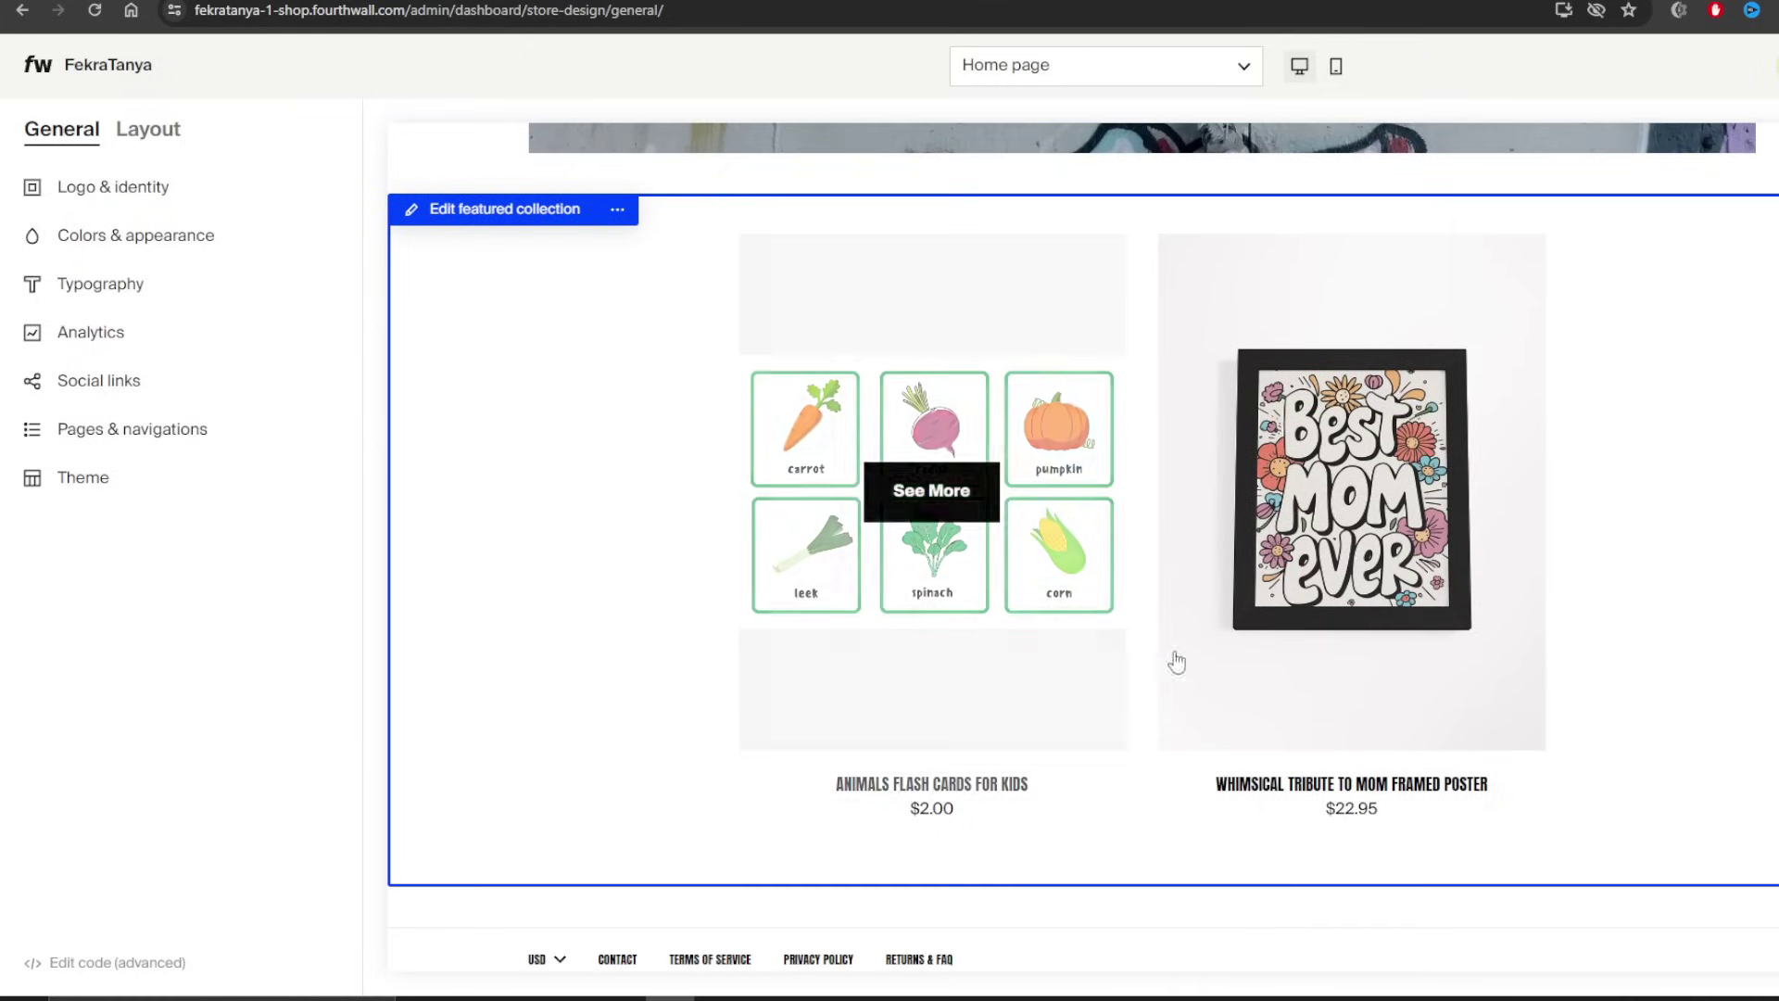
scroll(926, 602, "down", 1)
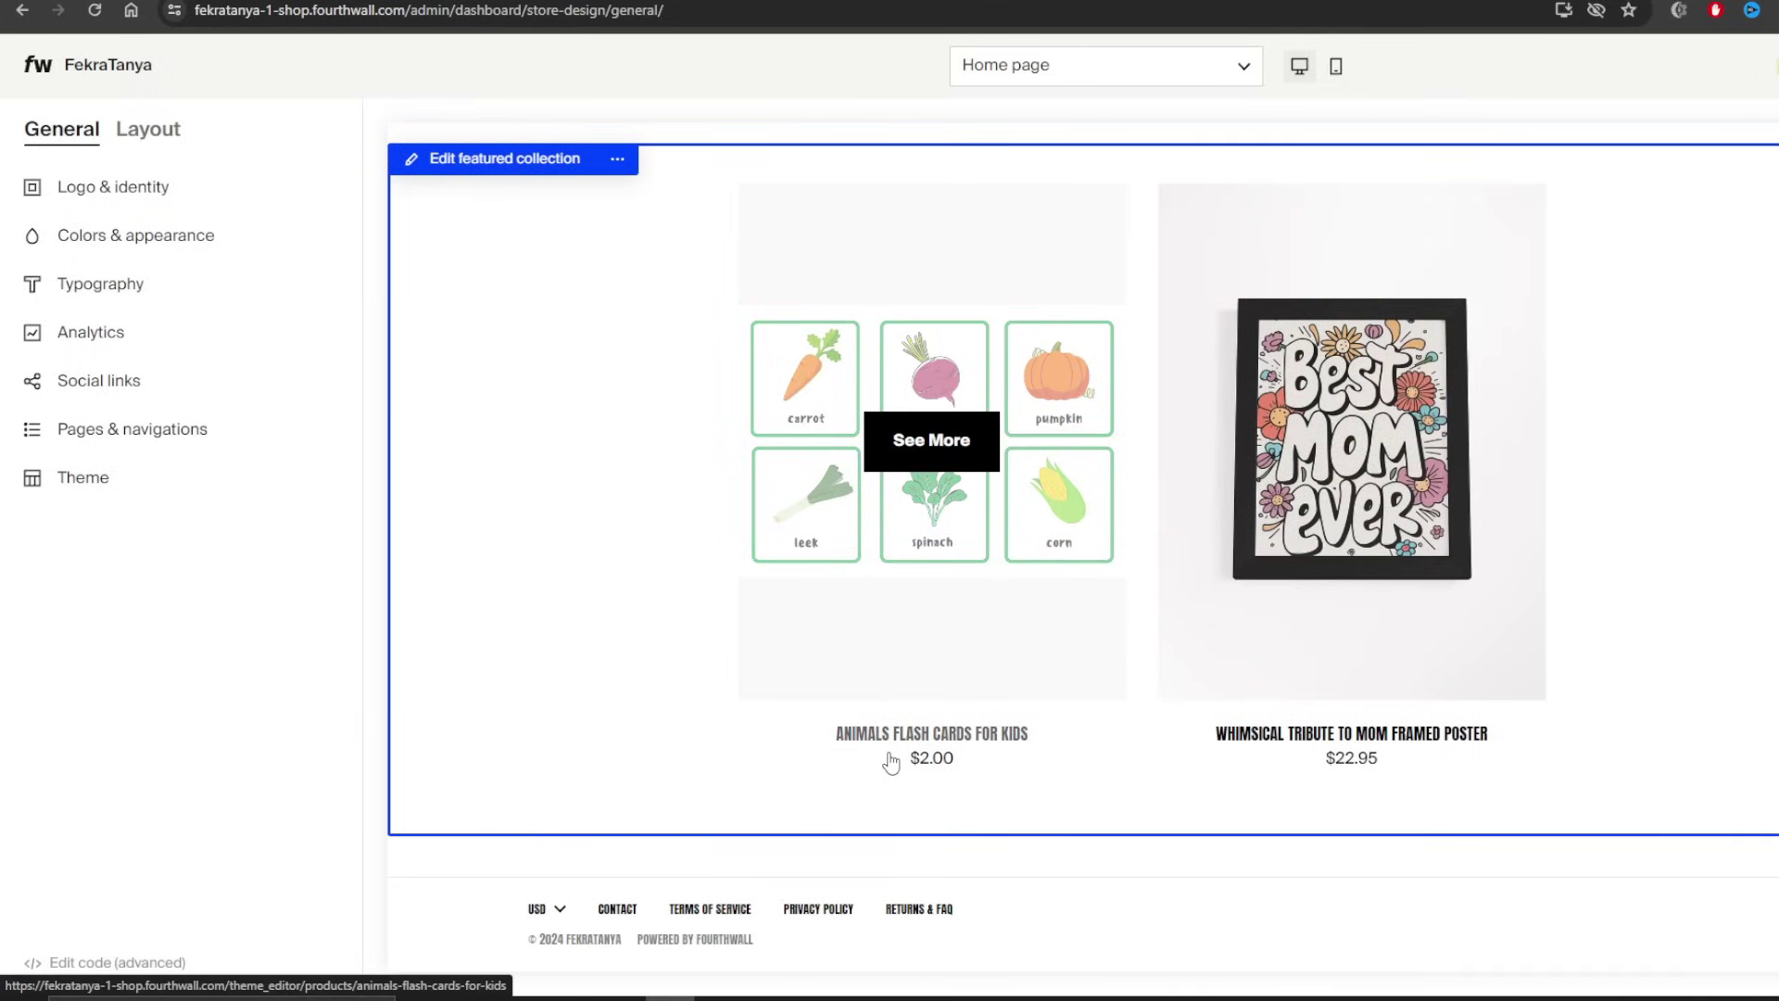
scroll(1390, 746, "up", 5)
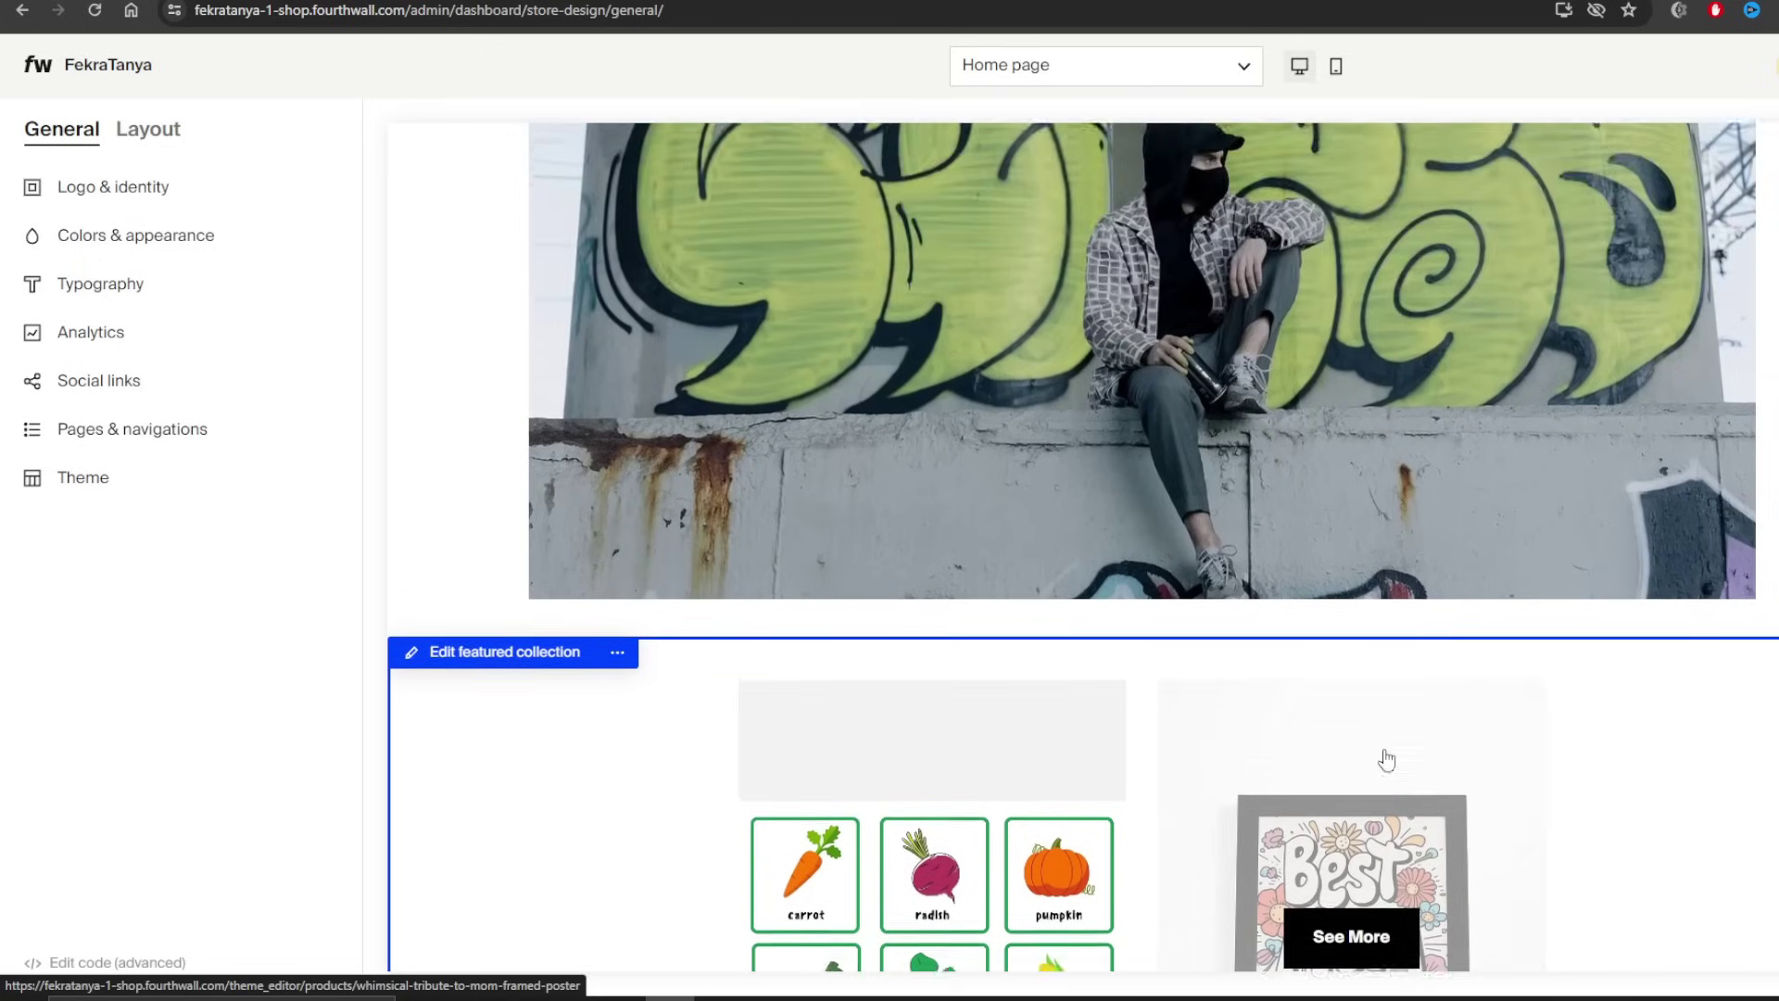
scroll(1387, 759, "up", 5)
left_click(457, 371)
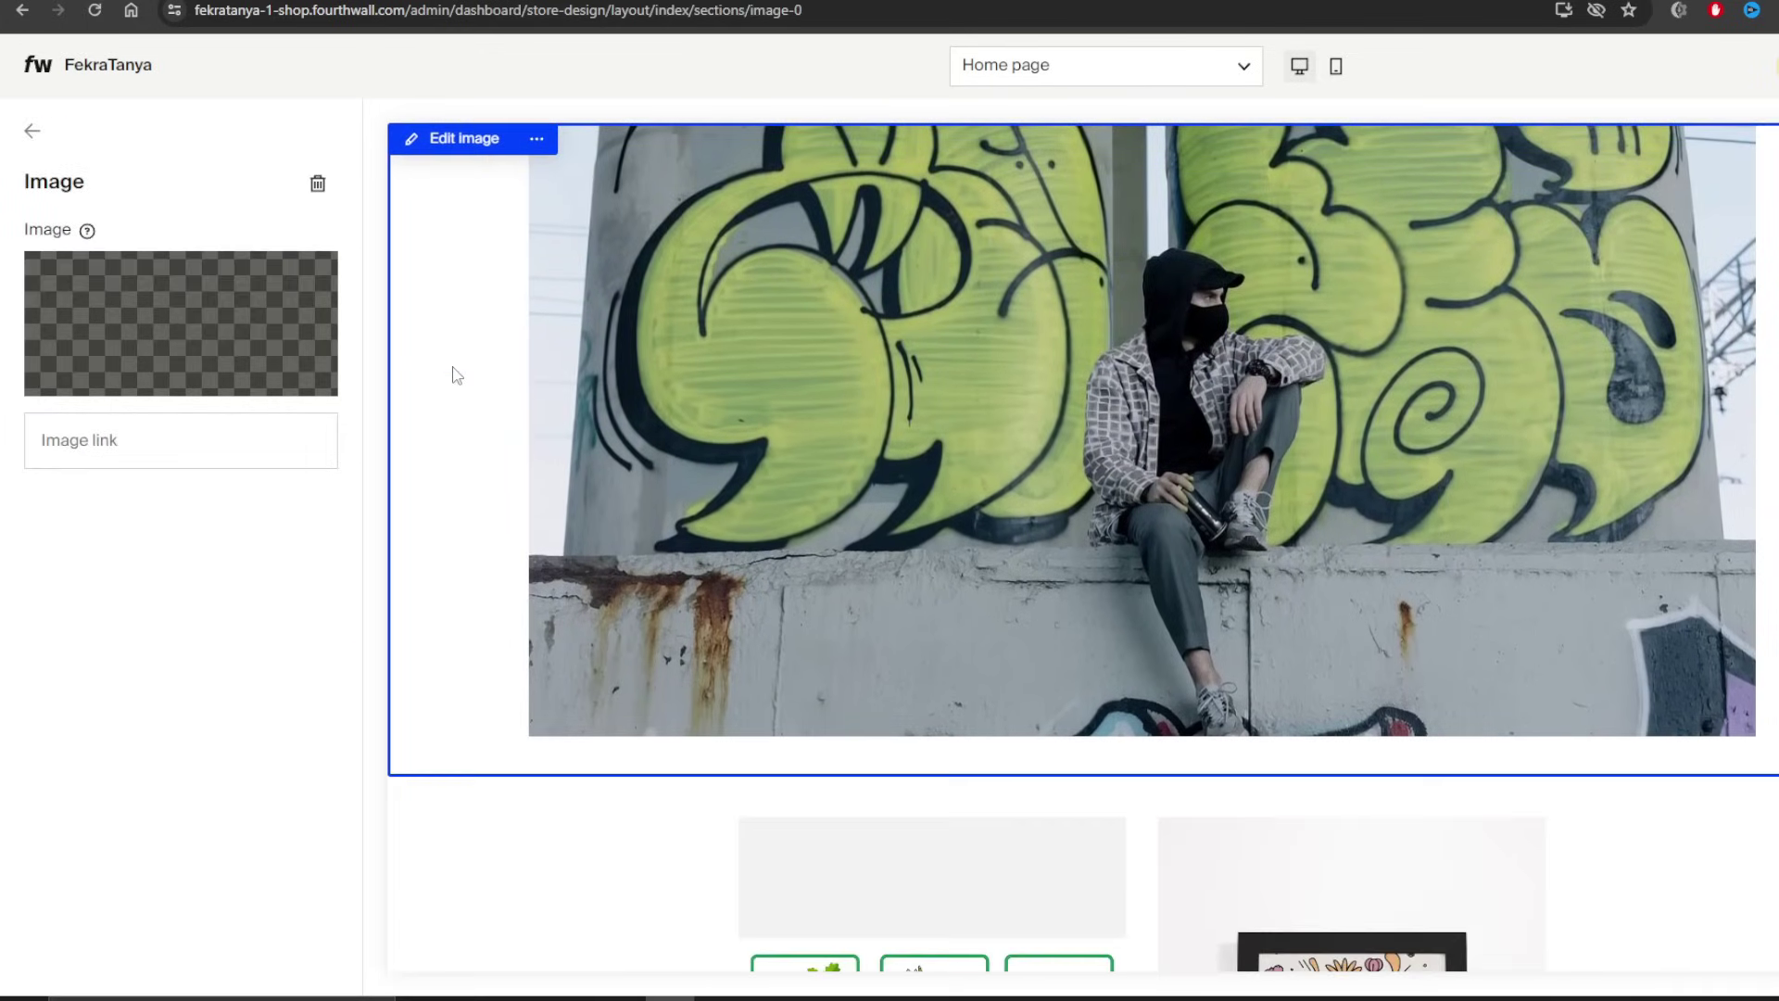
left_click(316, 278)
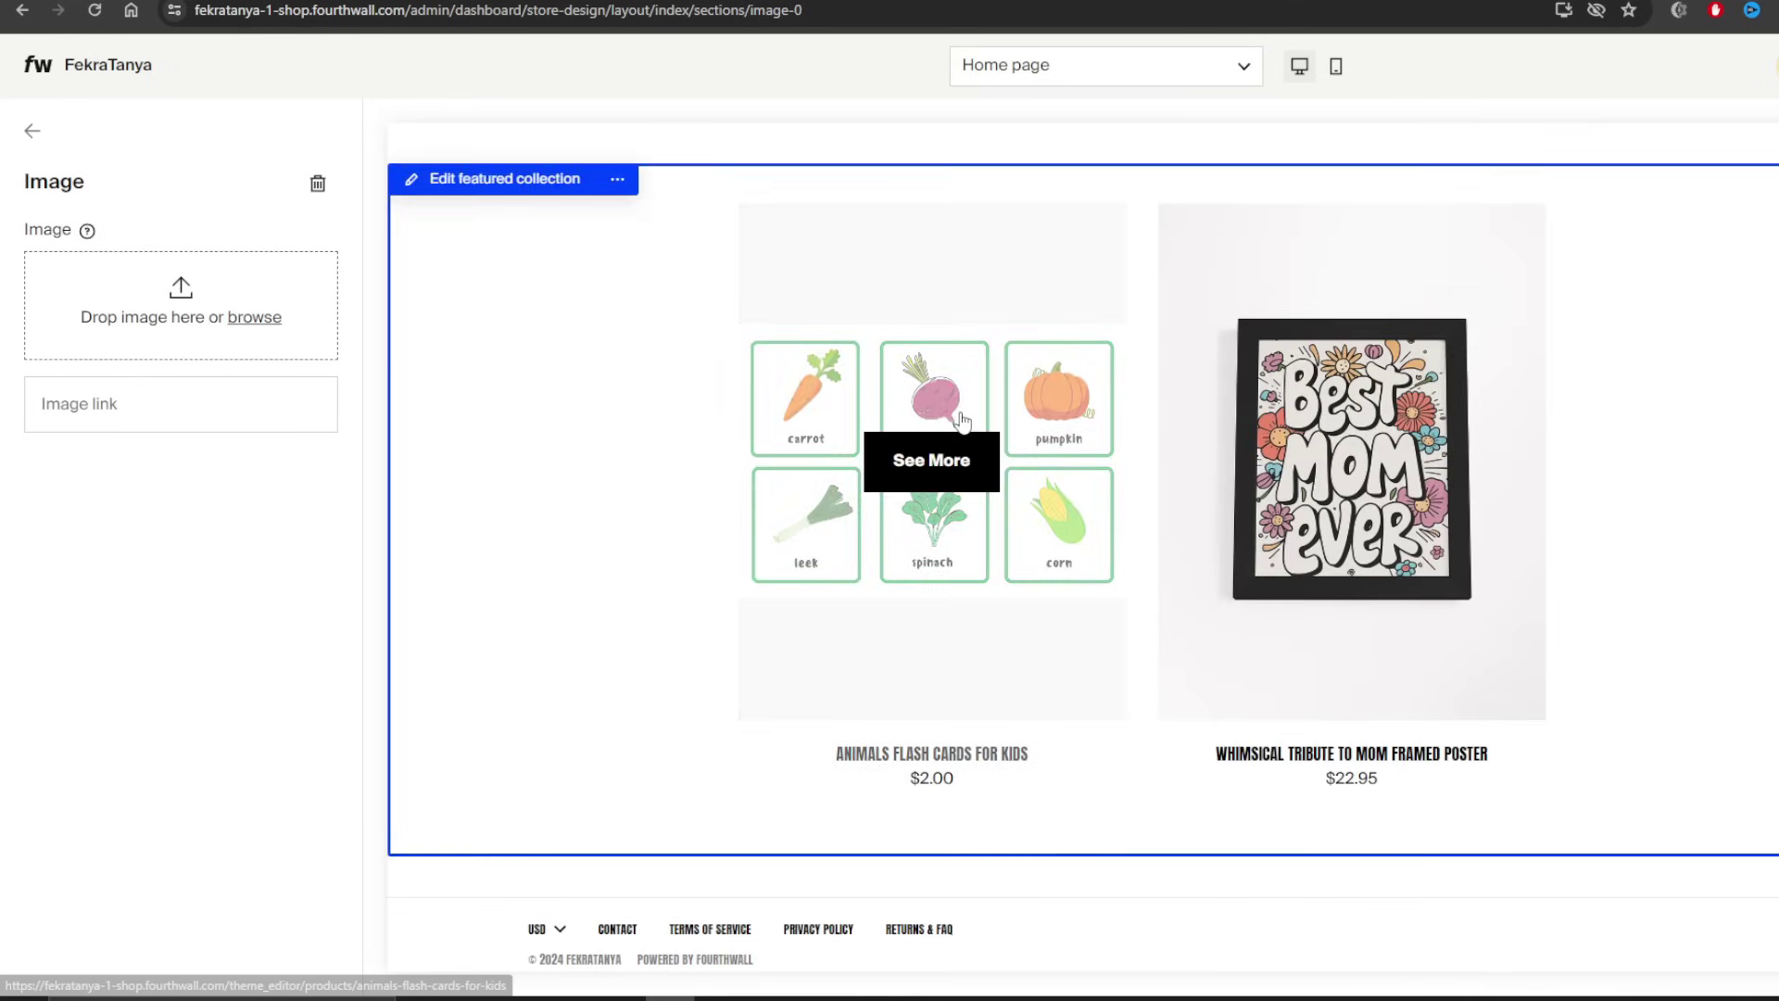
left_click(127, 309)
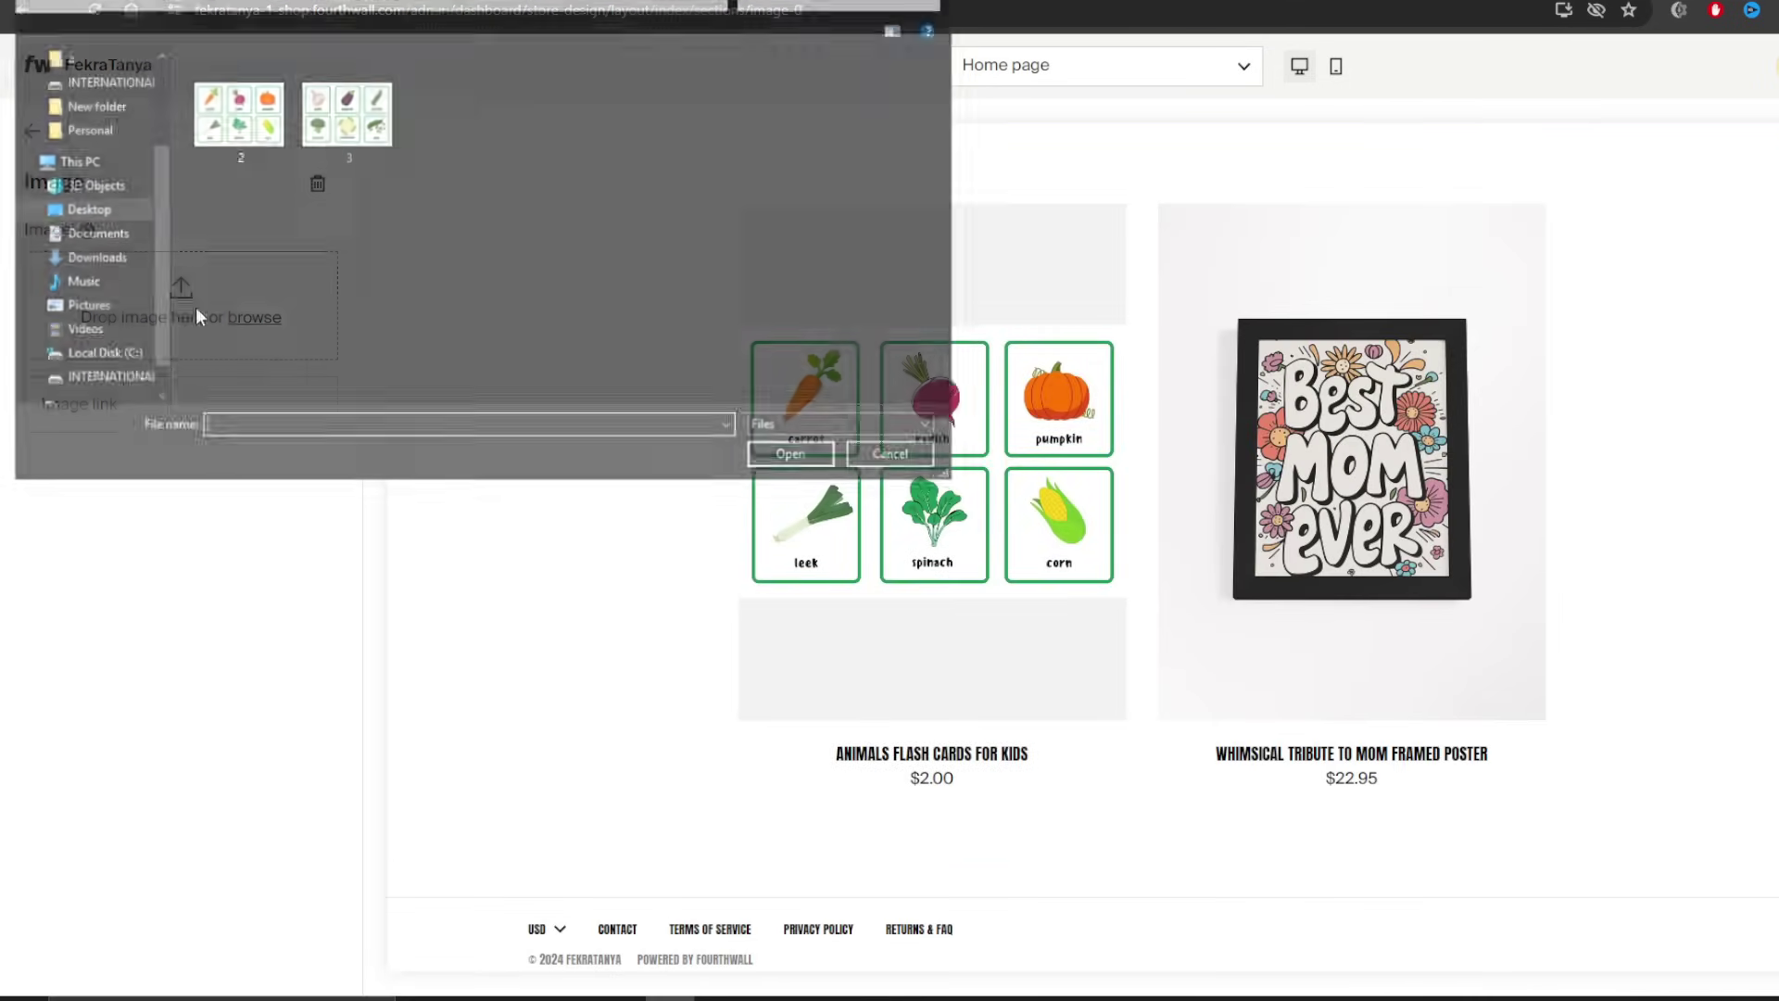
left_click(237, 109)
left_click(795, 458)
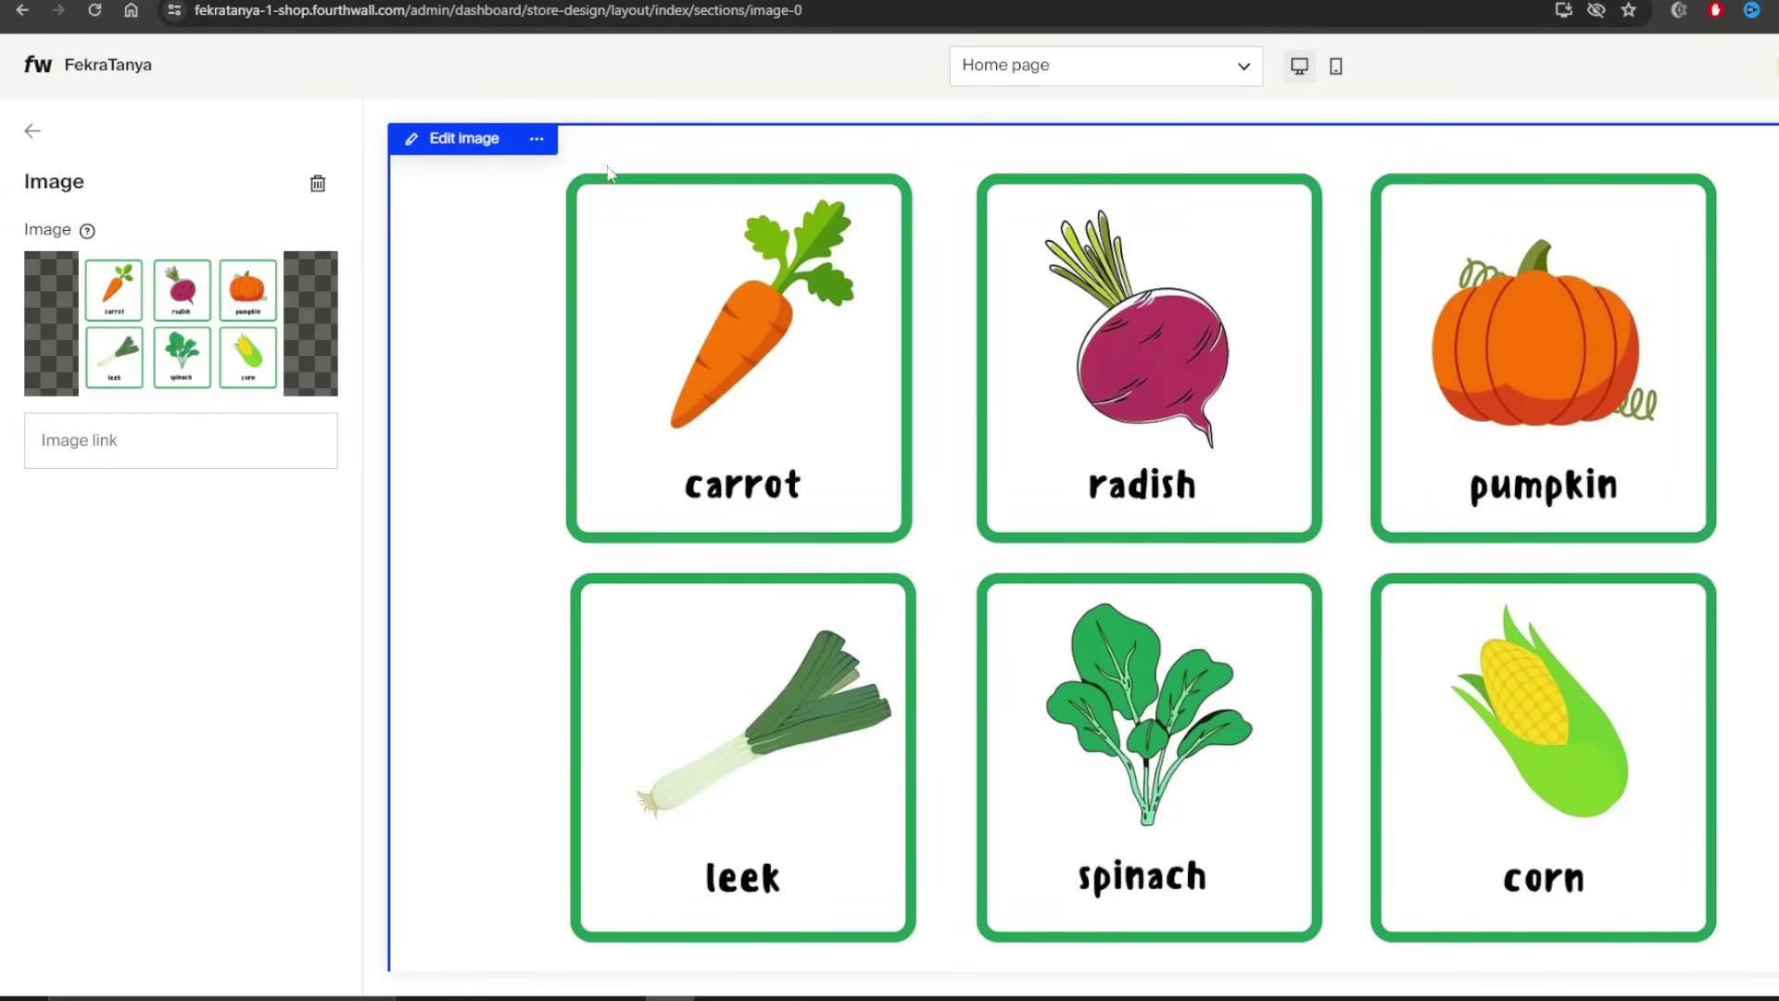
scroll(1076, 263, "down", 8)
scroll(1013, 298, "up", 5)
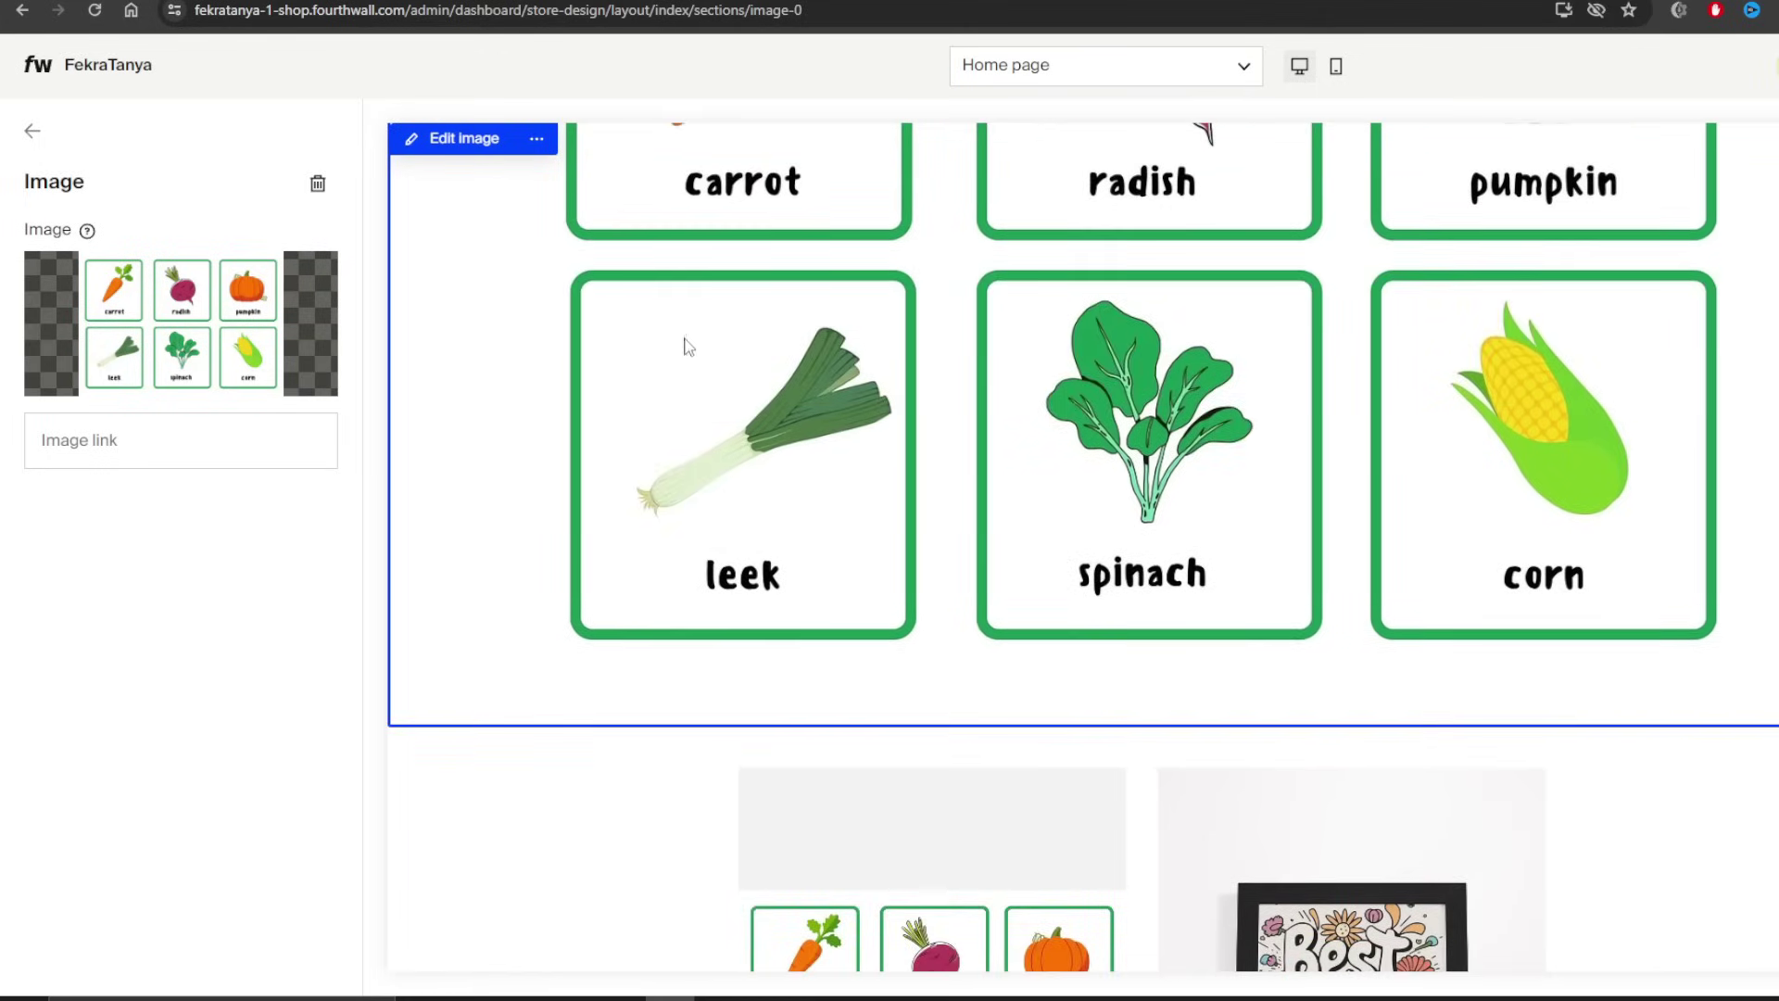
scroll(687, 347, "up", 6)
- Leave the image section's settings and show the layout settings and preview of the Checkout page
left_click(31, 128)
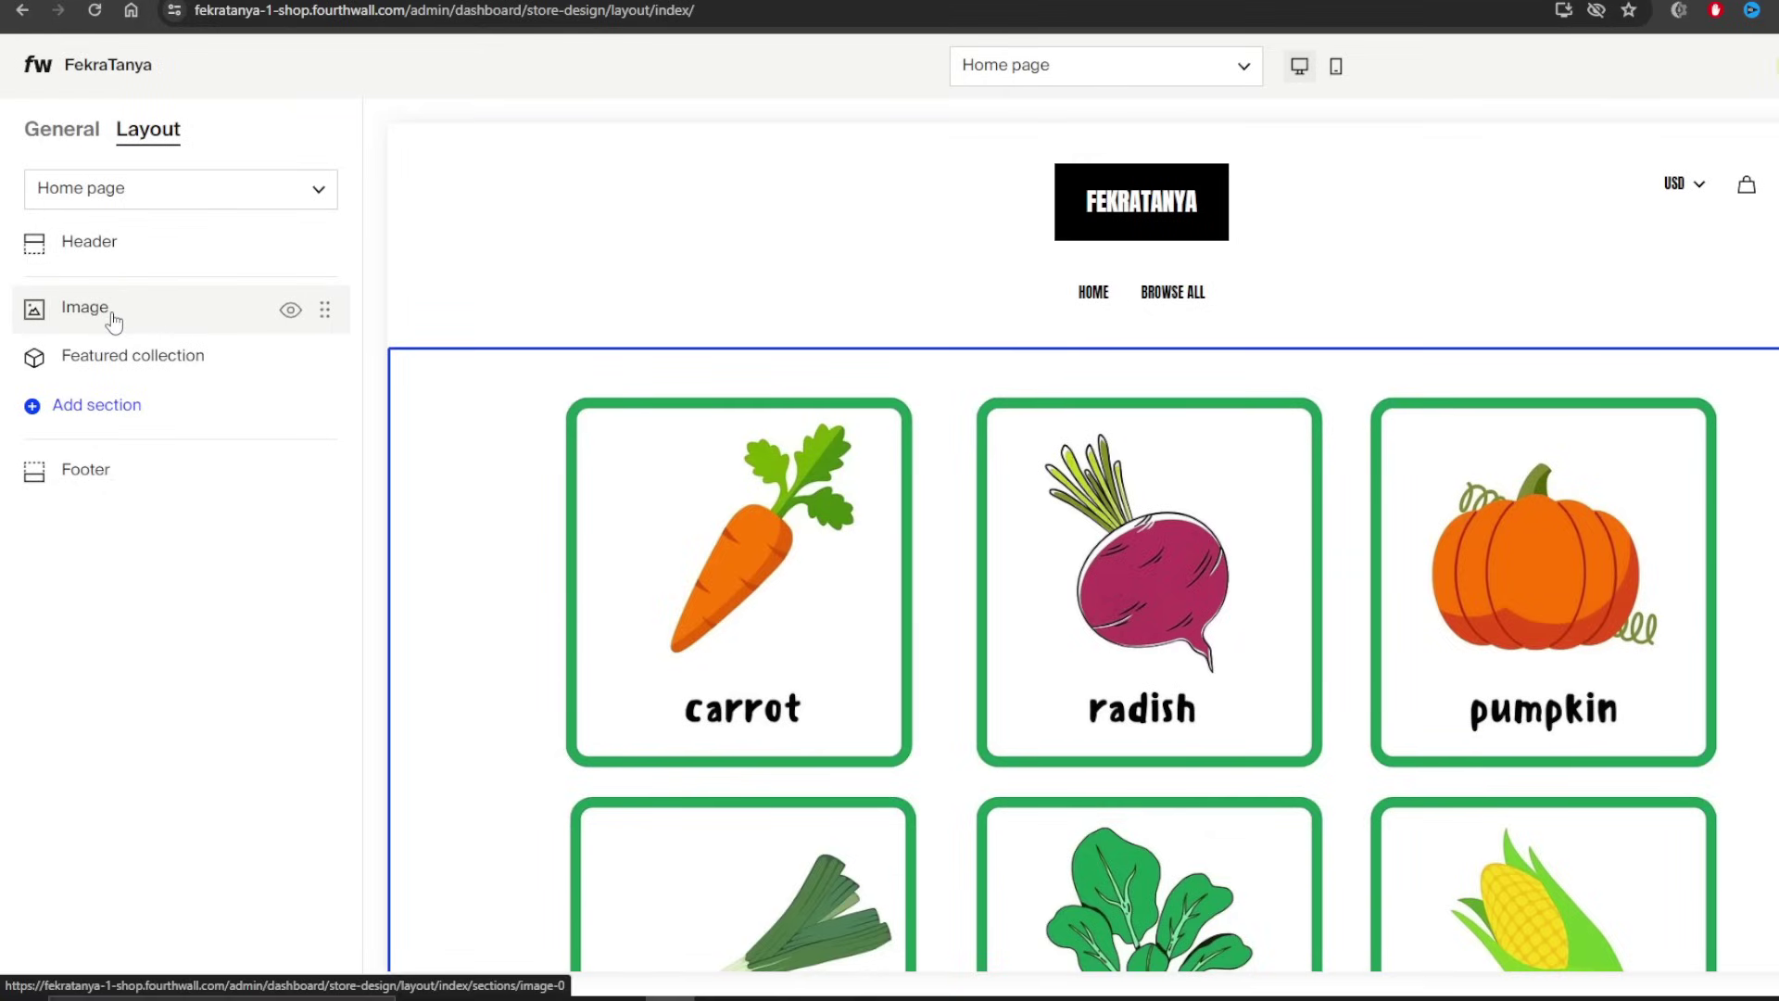
left_click(65, 130)
left_click(144, 131)
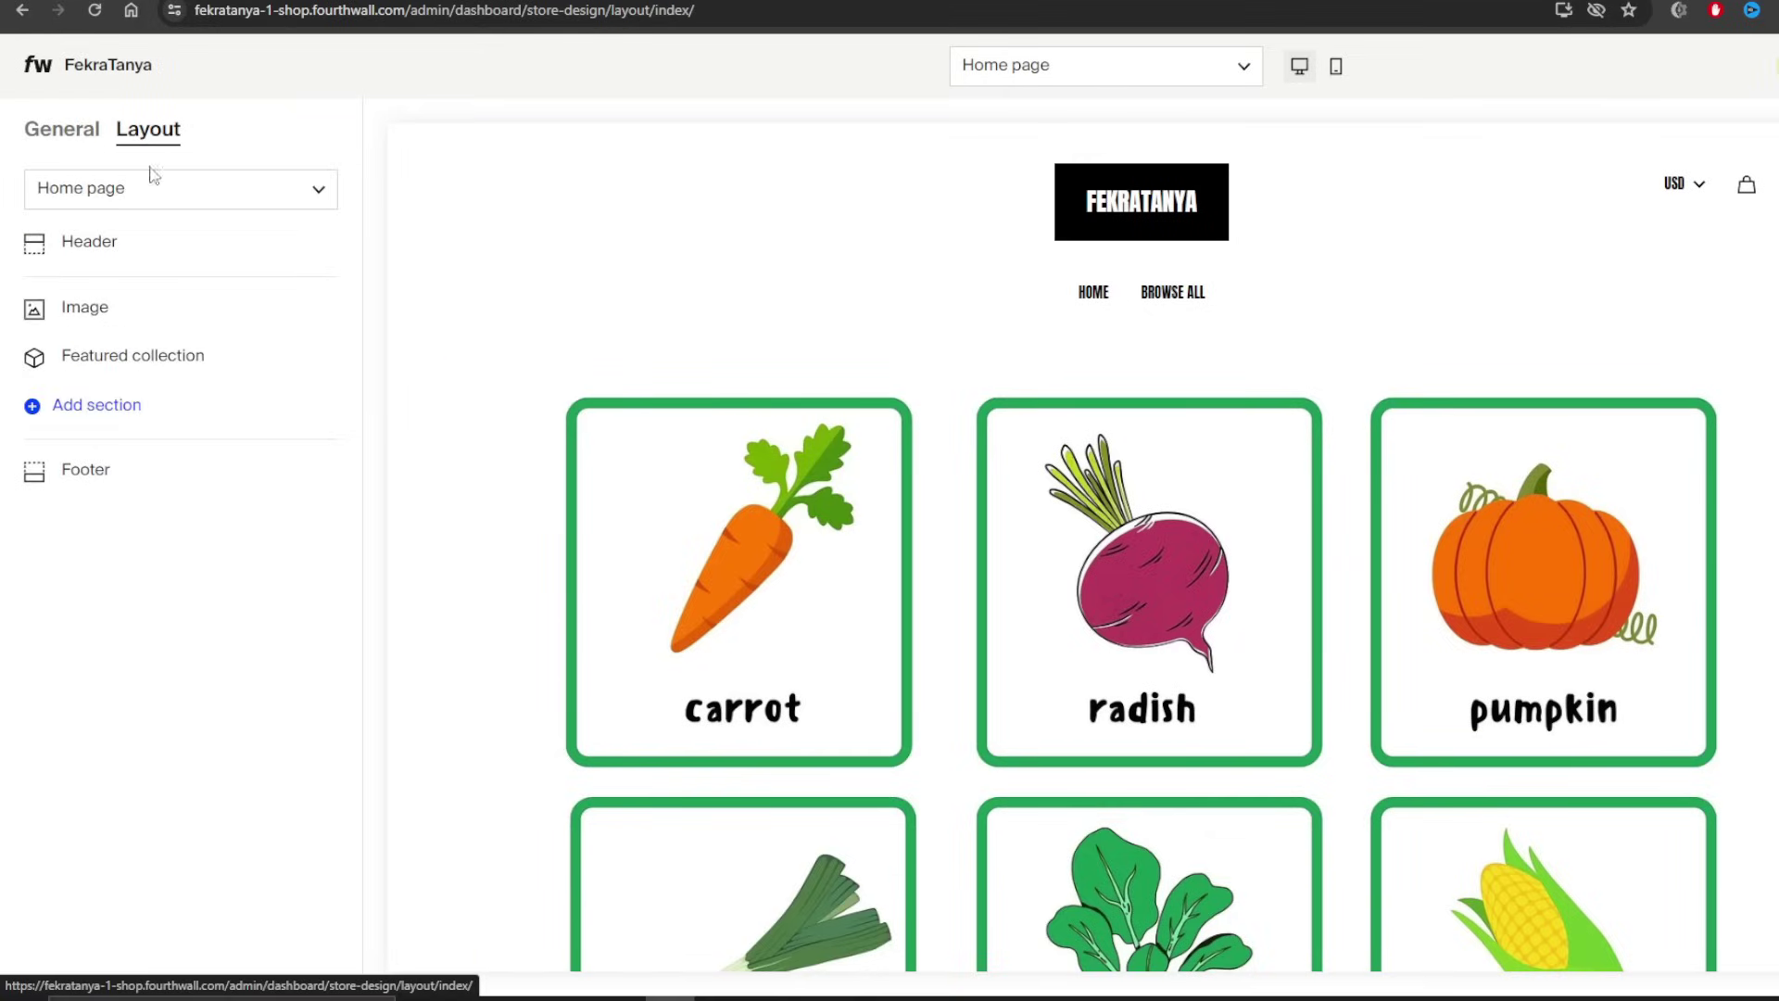
left_click(154, 185)
left_click(79, 282)
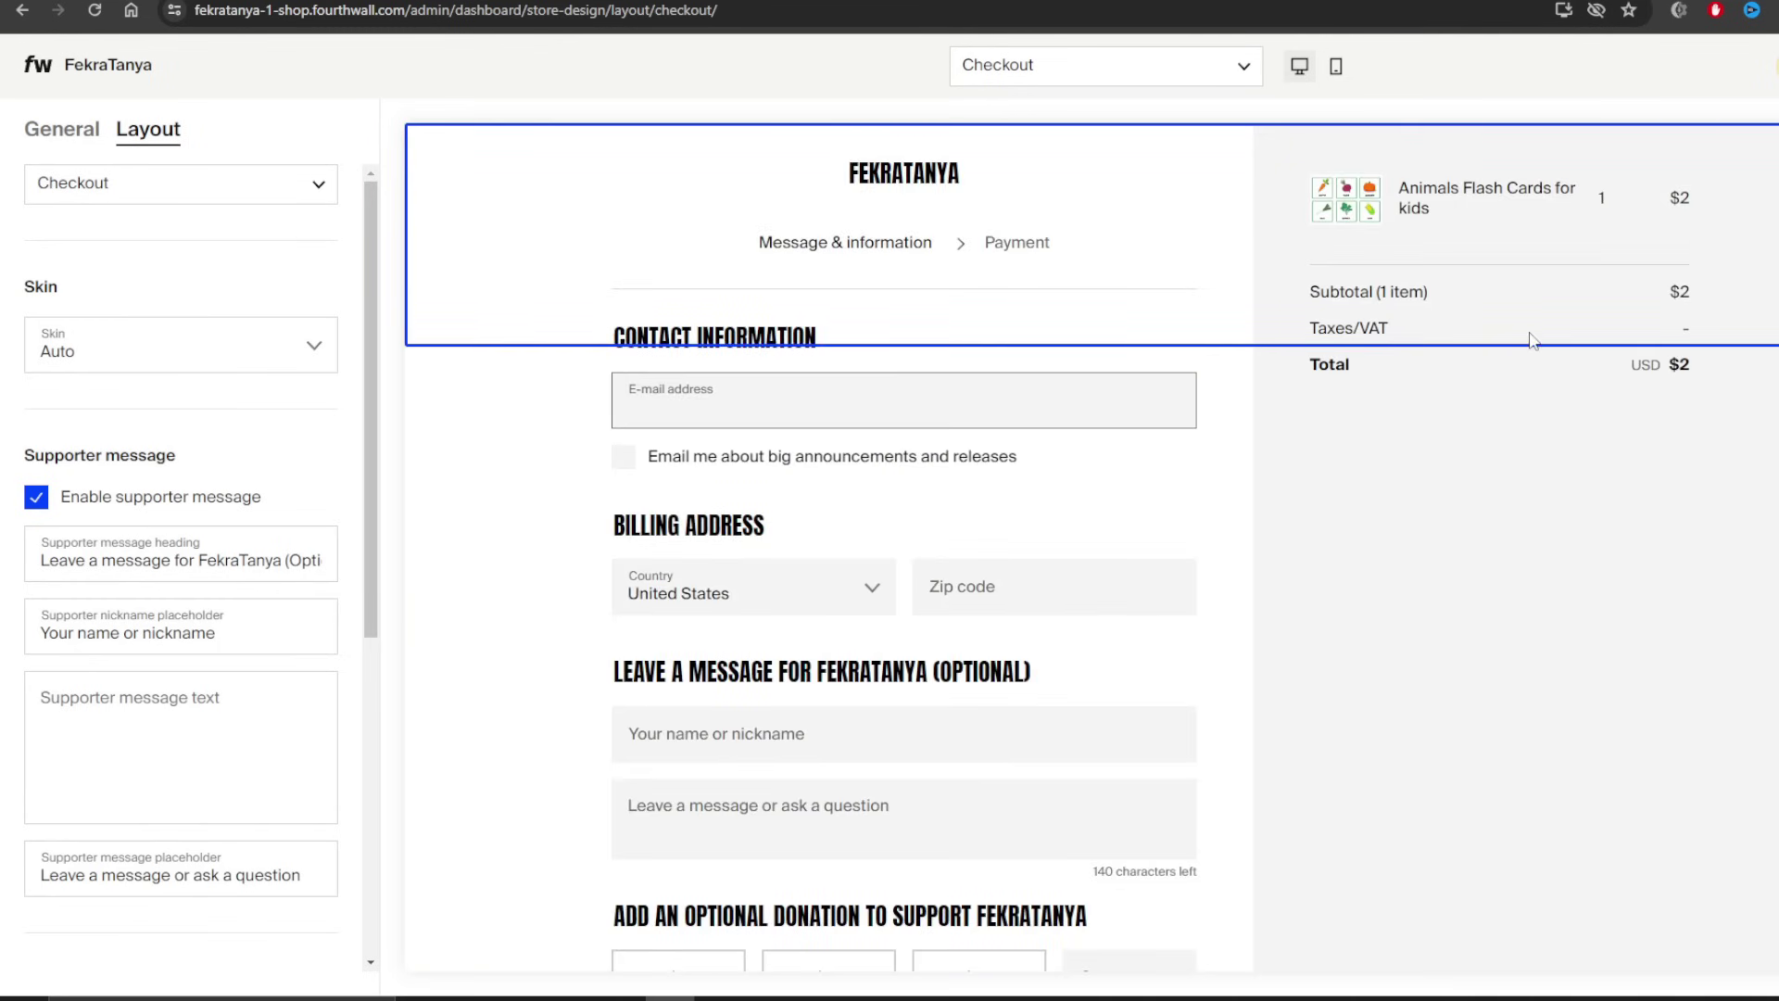
left_click(729, 495)
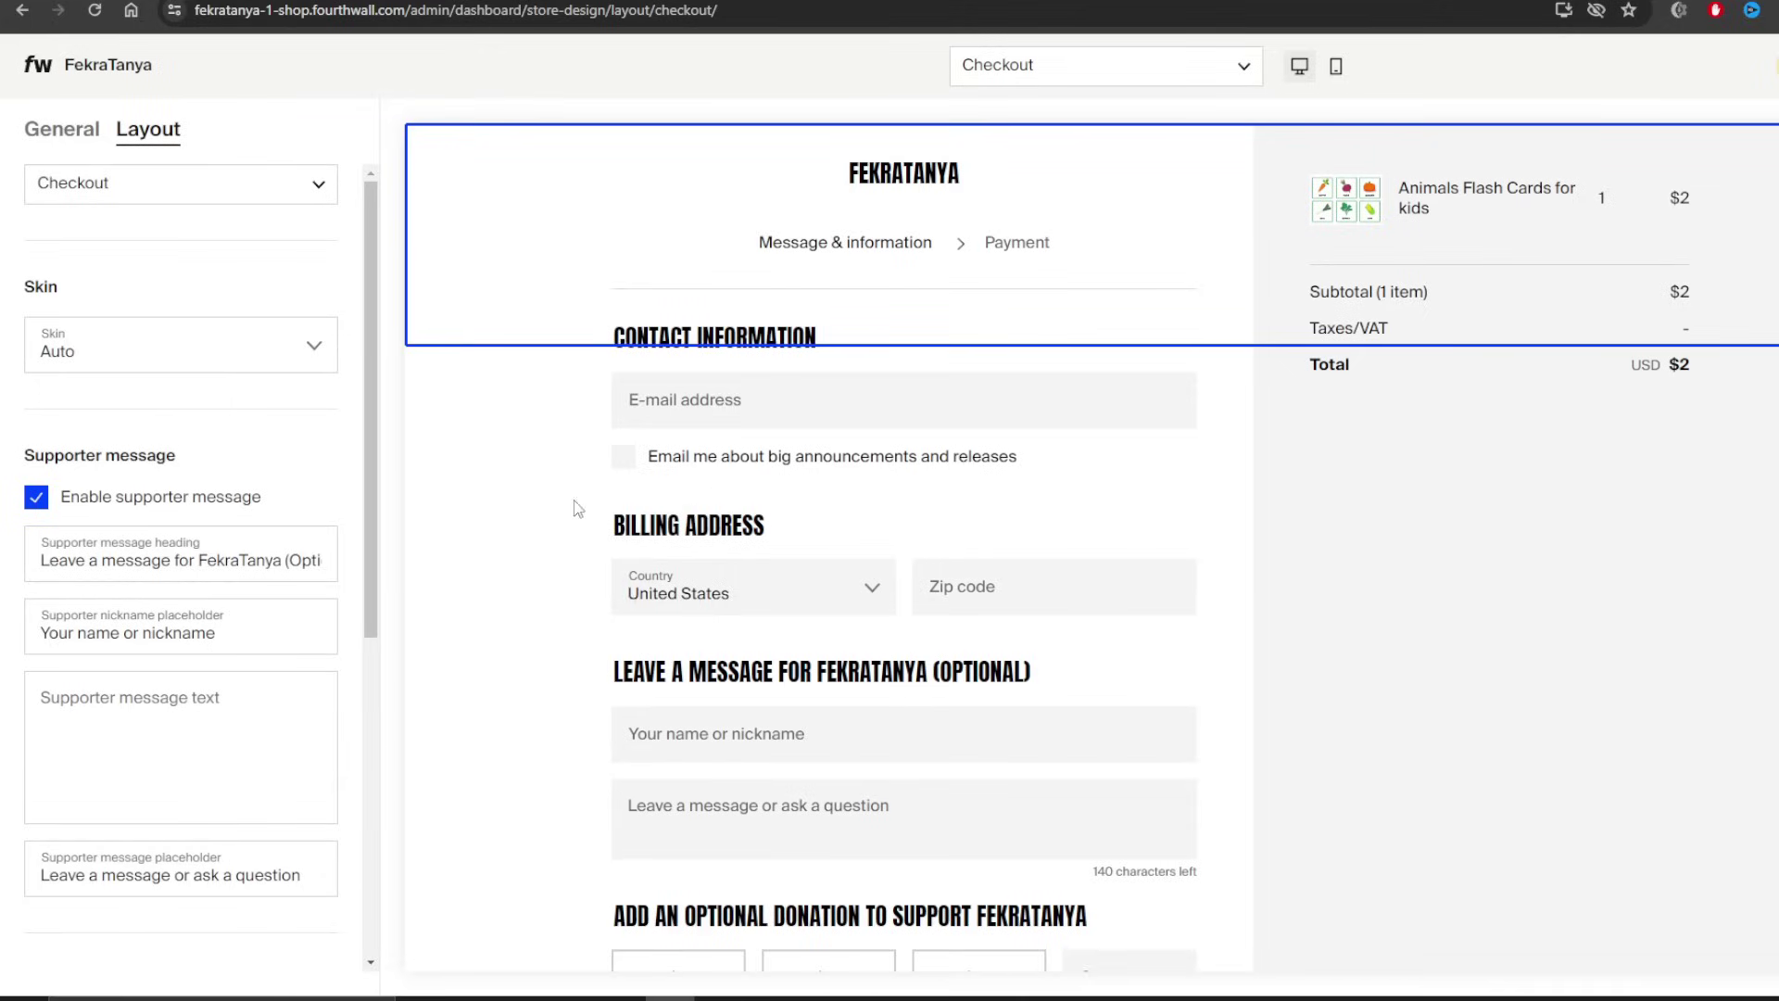
- Try the Light and Dark skins on the checkout page and set the skin back to Auto
left_click(182, 363)
left_click(108, 399)
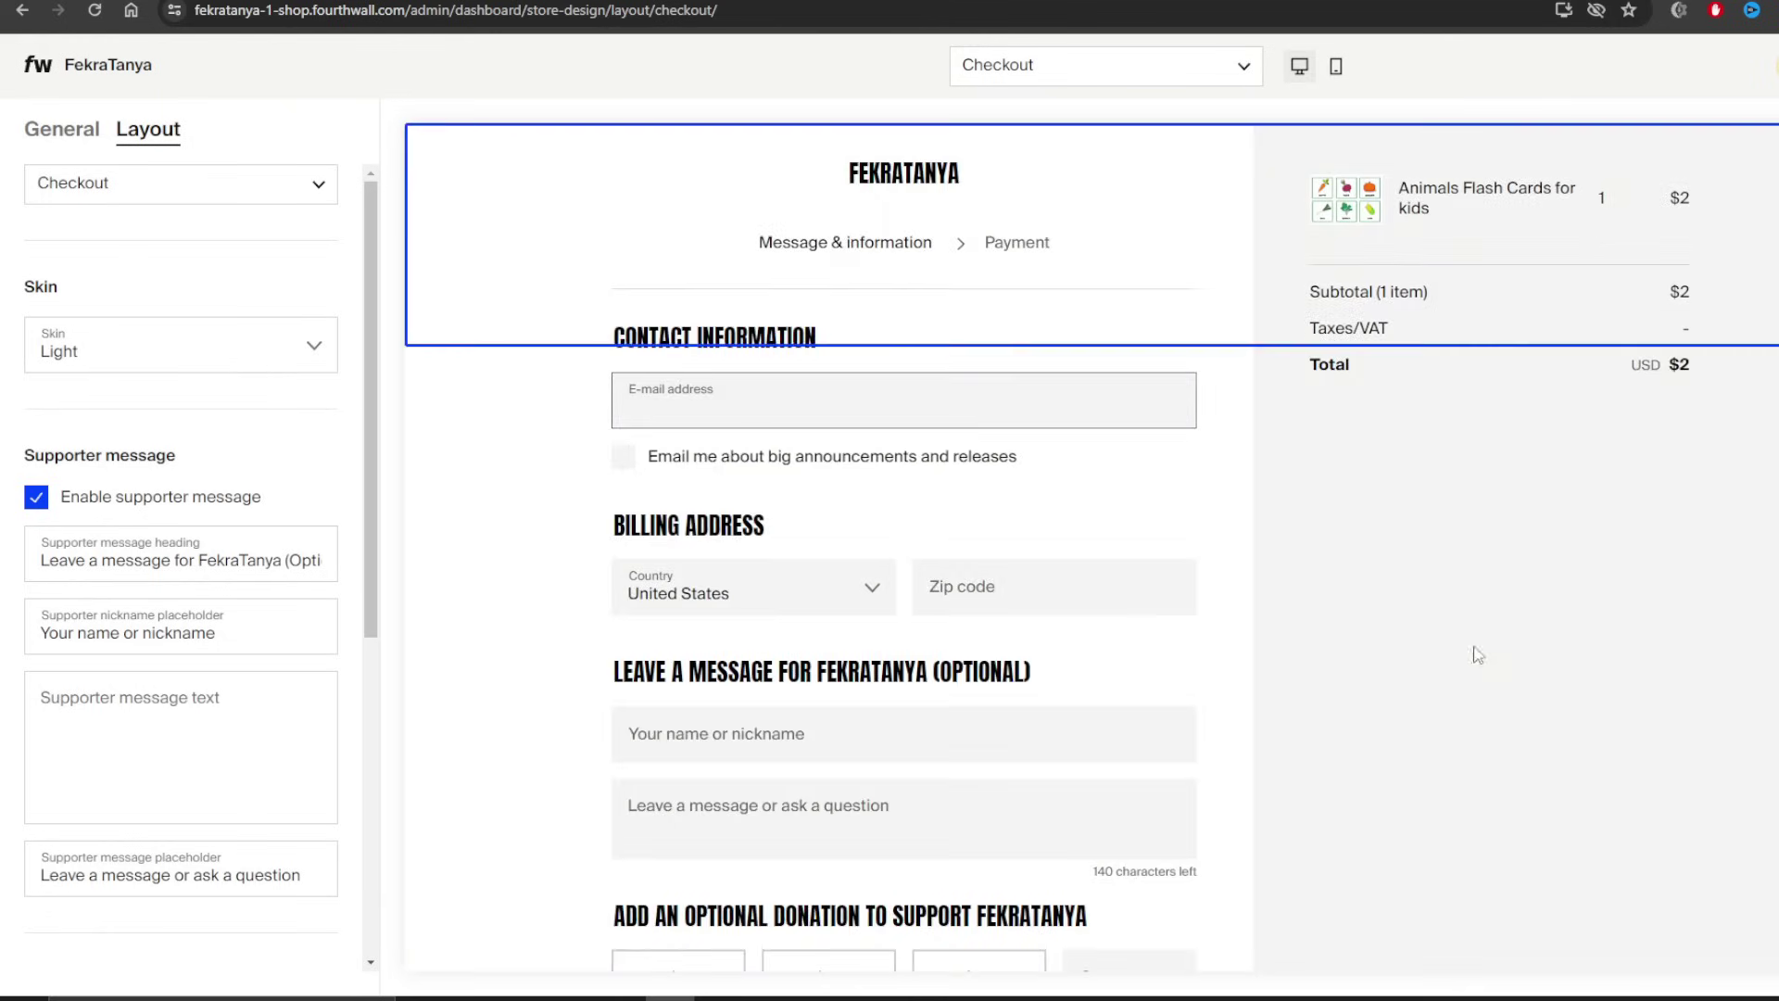
left_click(183, 338)
left_click(115, 421)
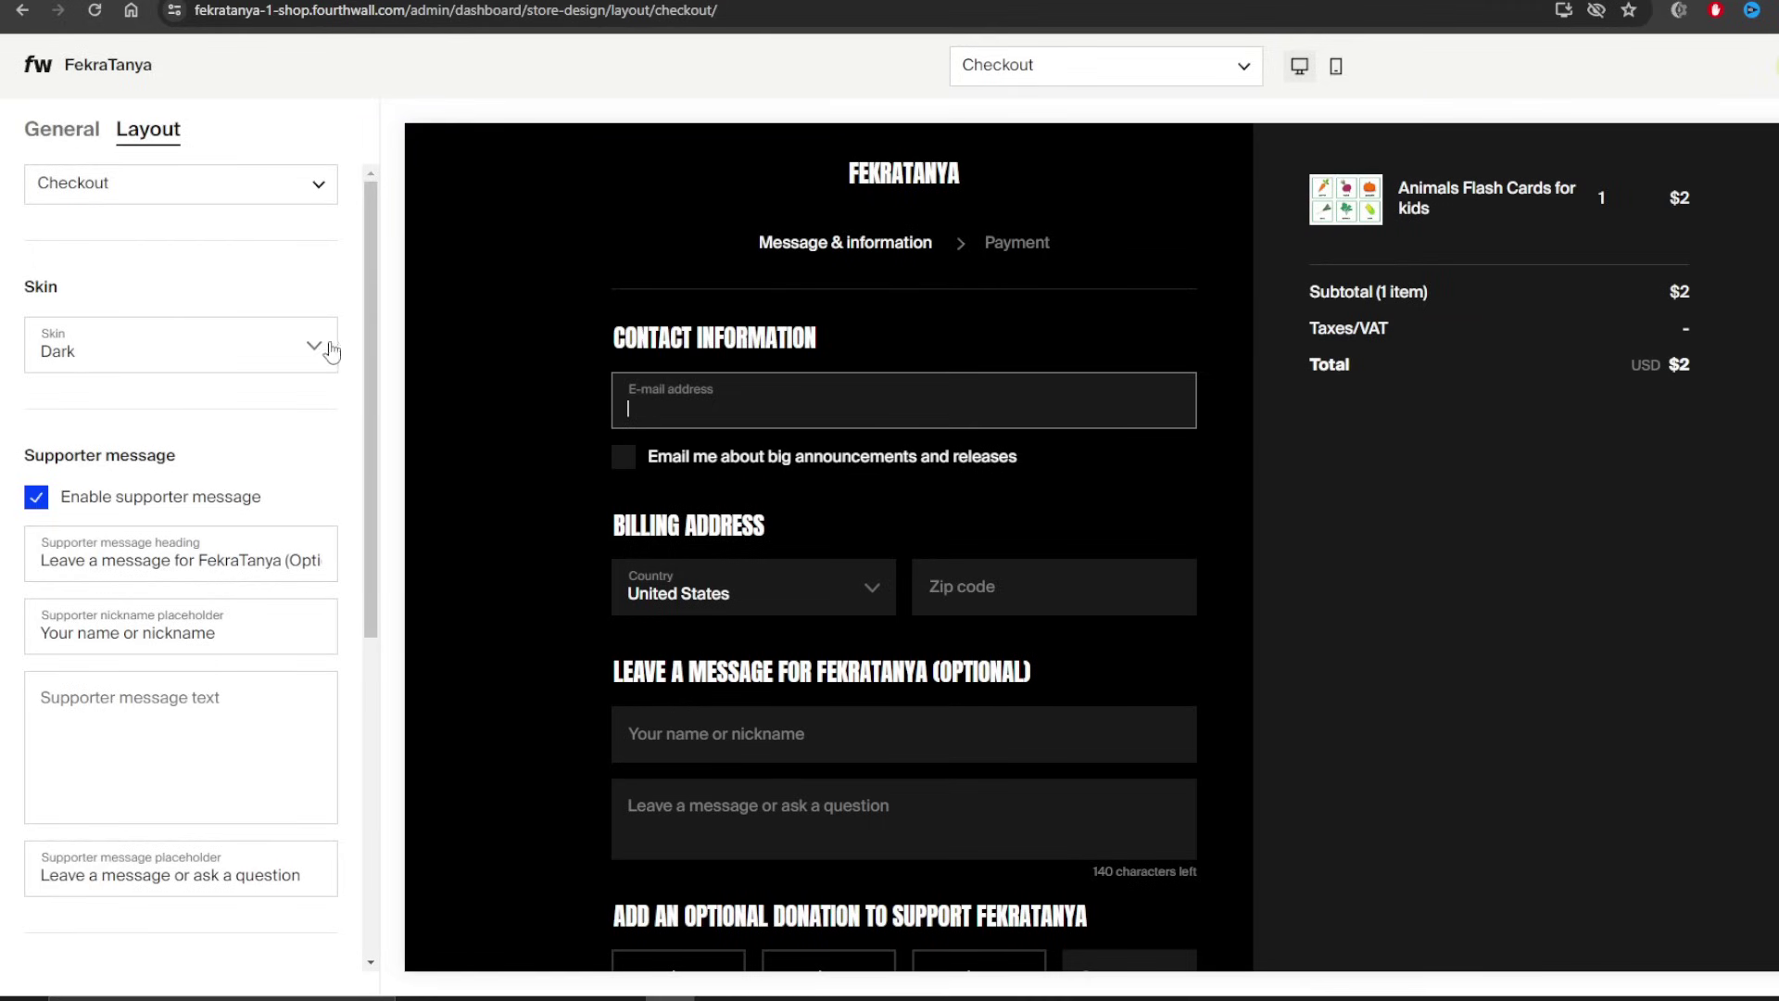
left_click(329, 352)
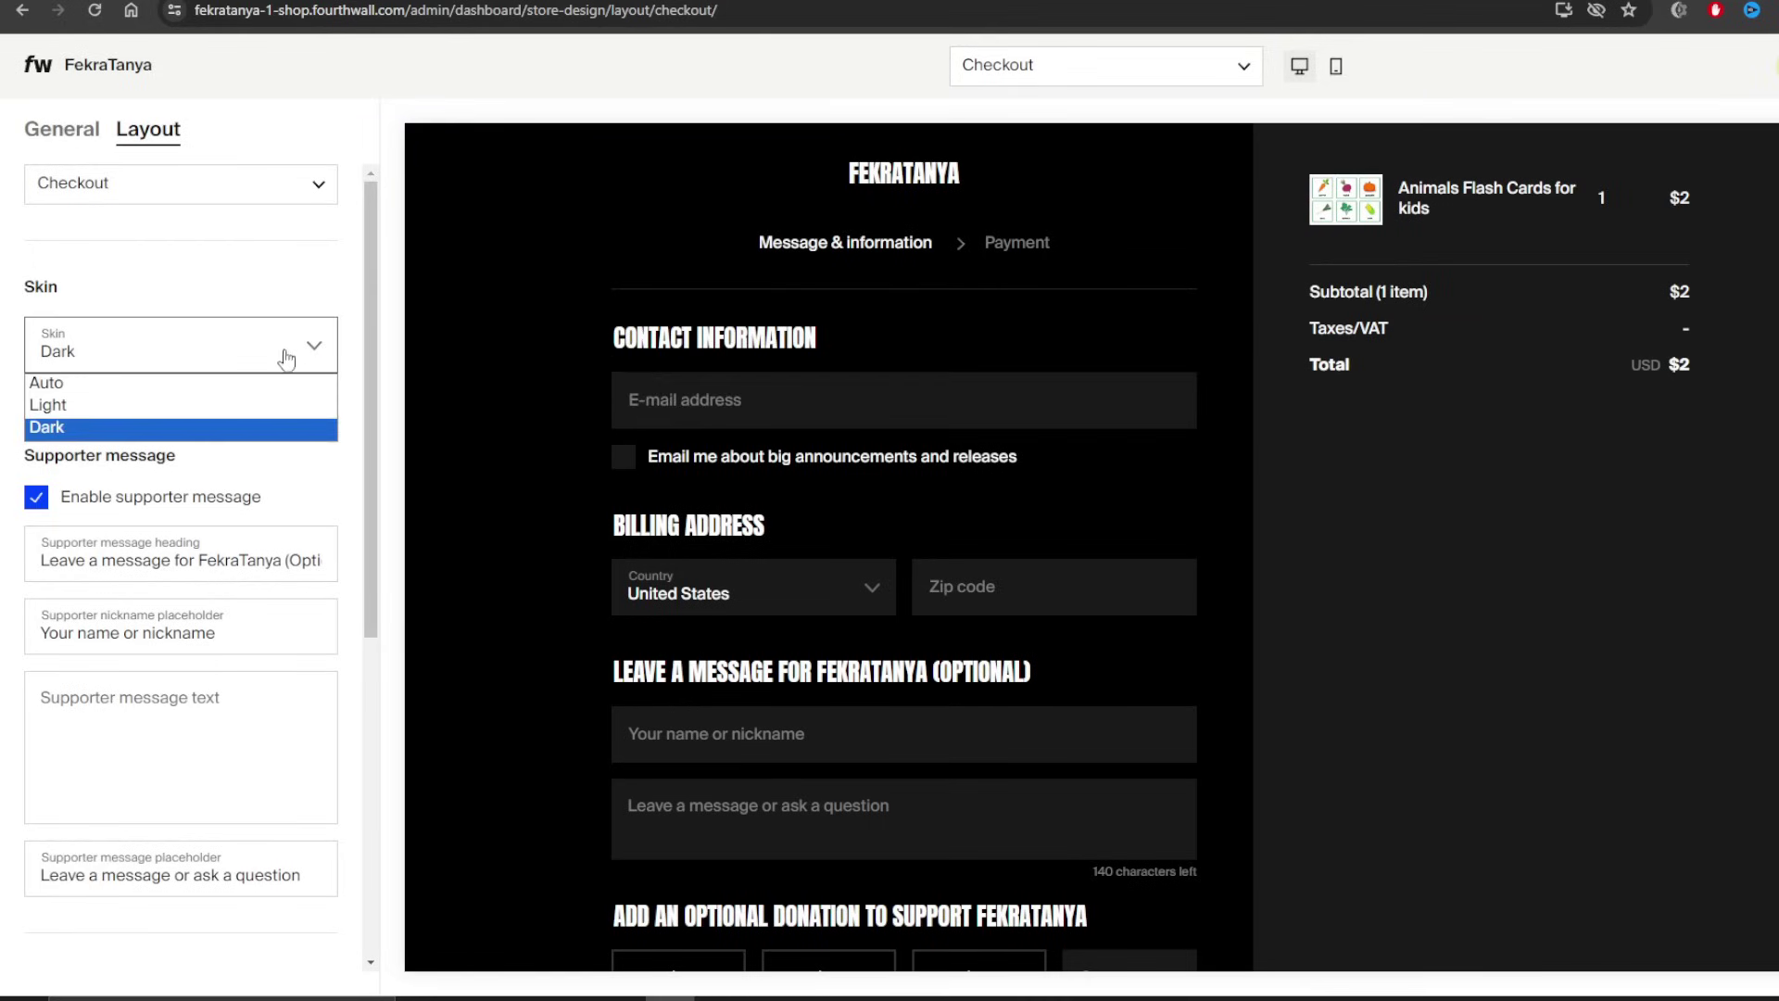
left_click(230, 383)
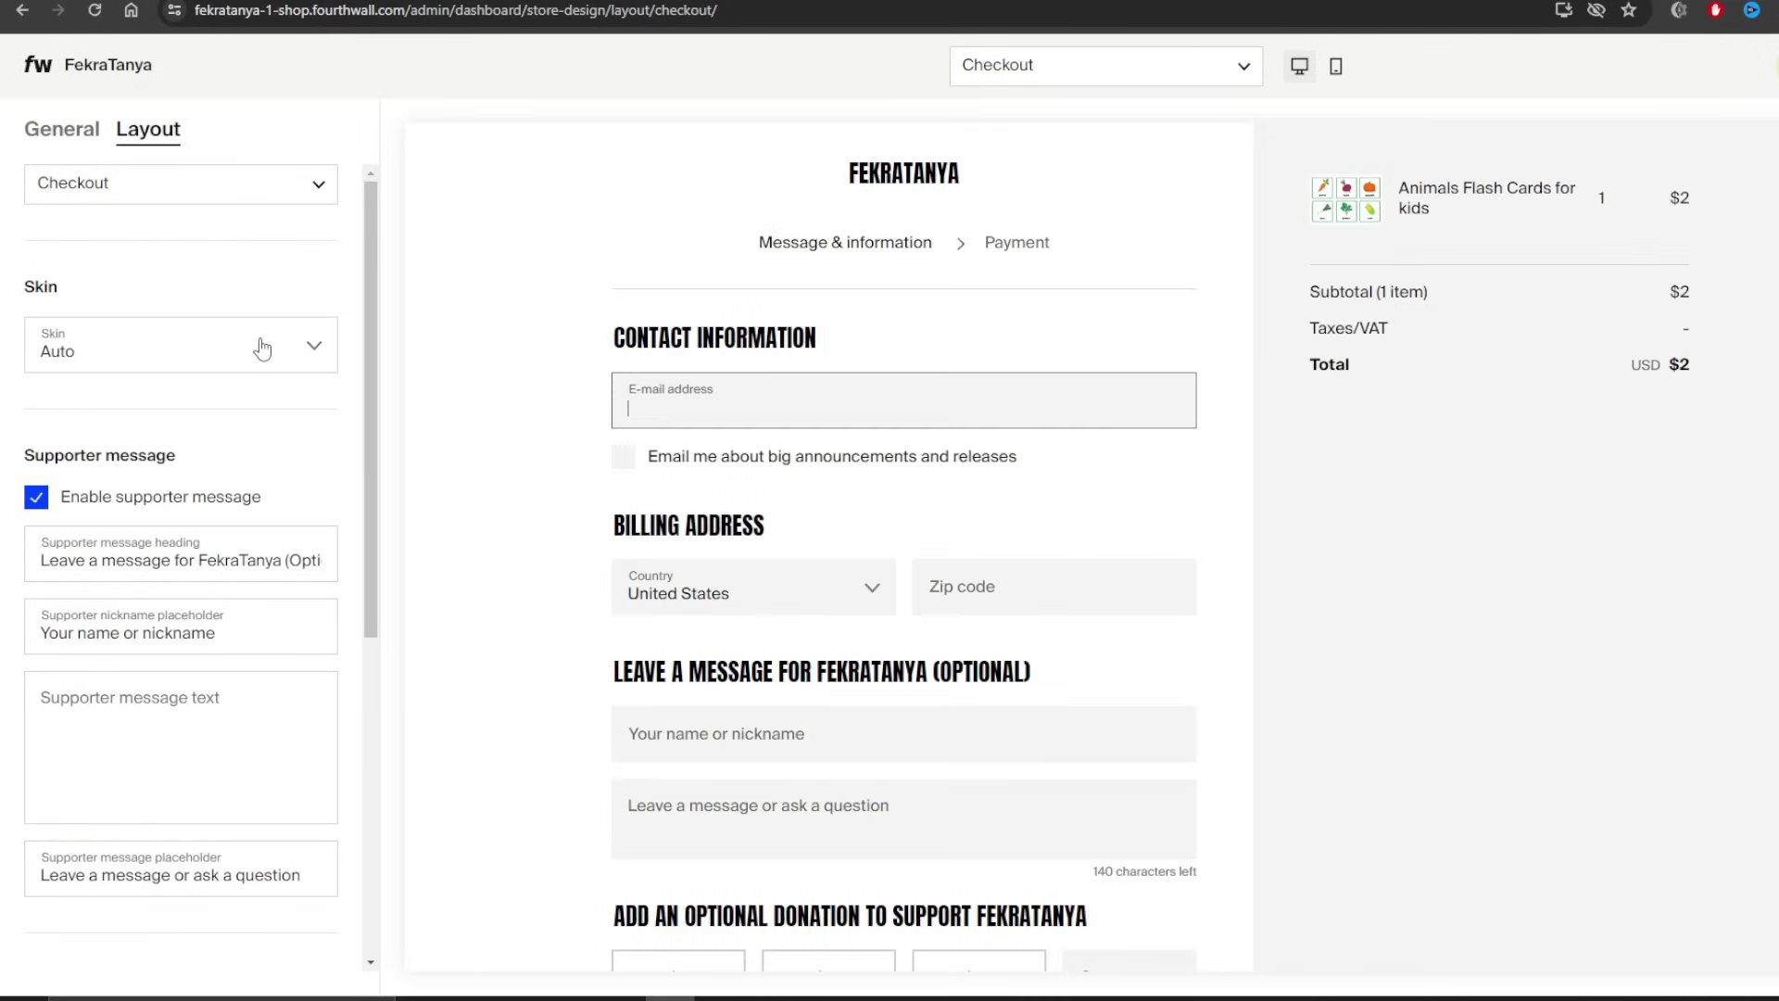
- Set the site's status from the design editor to Live, save it and return to the shop dashboard
left_click(63, 132)
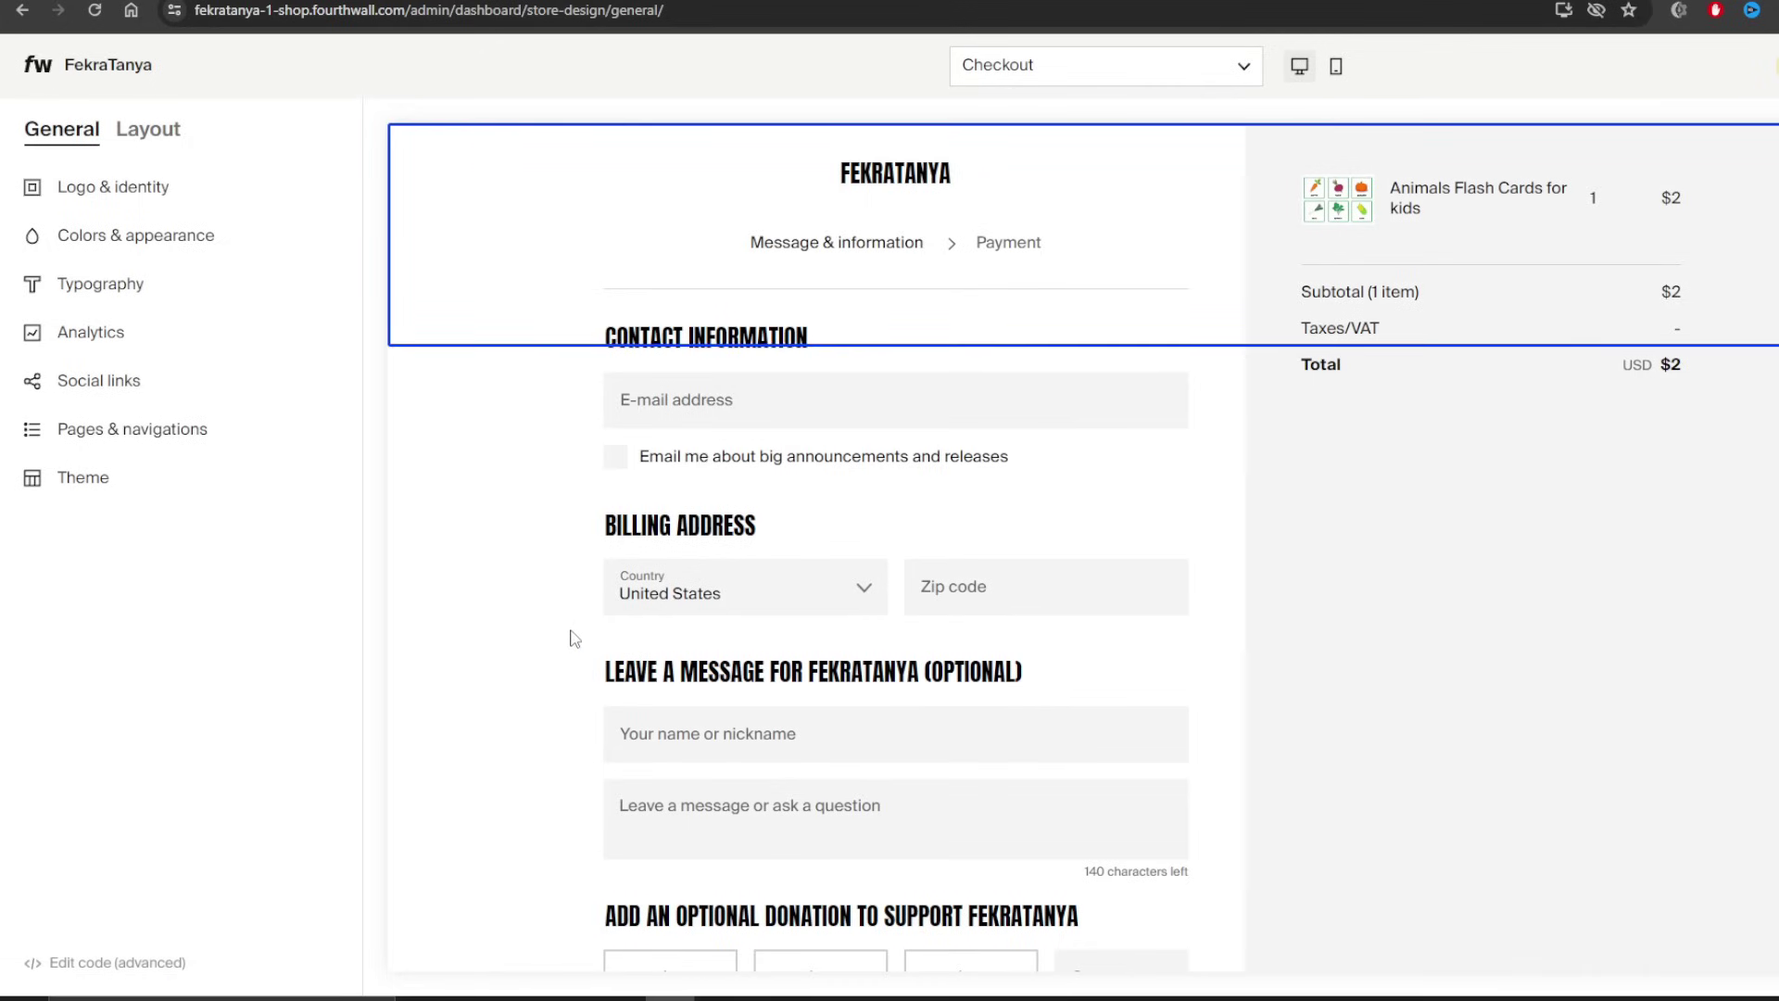
left_click(1774, 65)
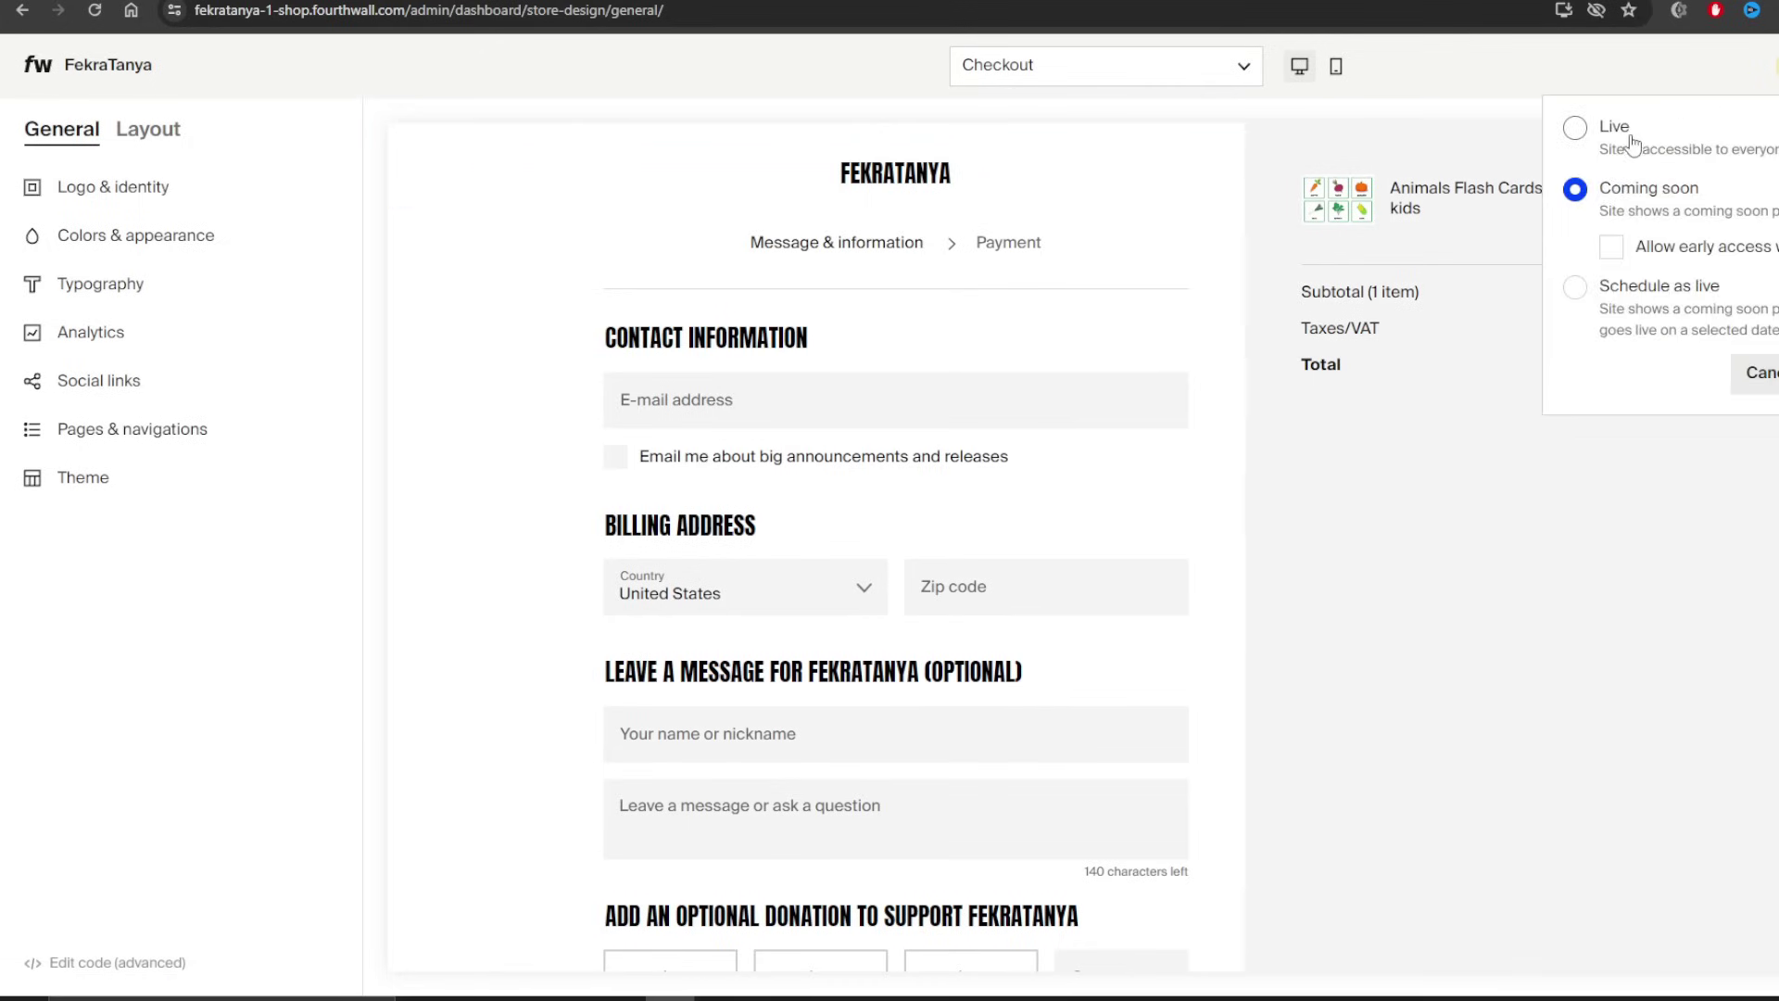
left_click(1575, 127)
left_click(1774, 336)
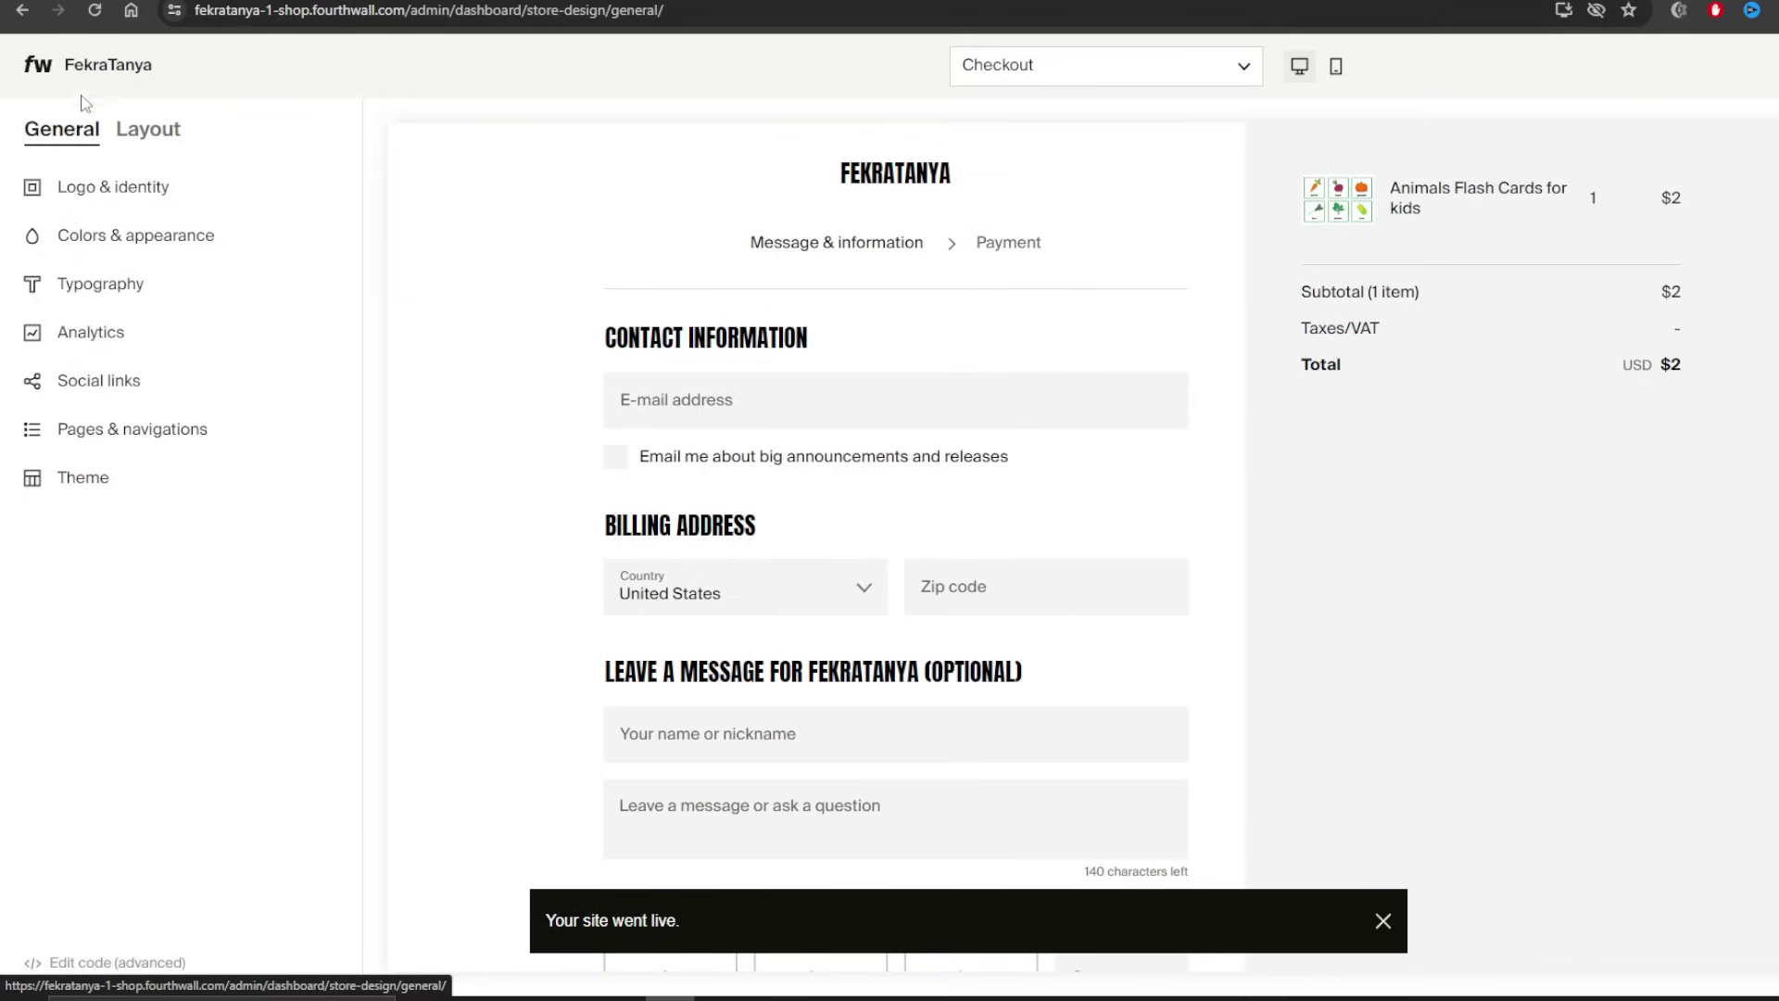
left_click(18, 74)
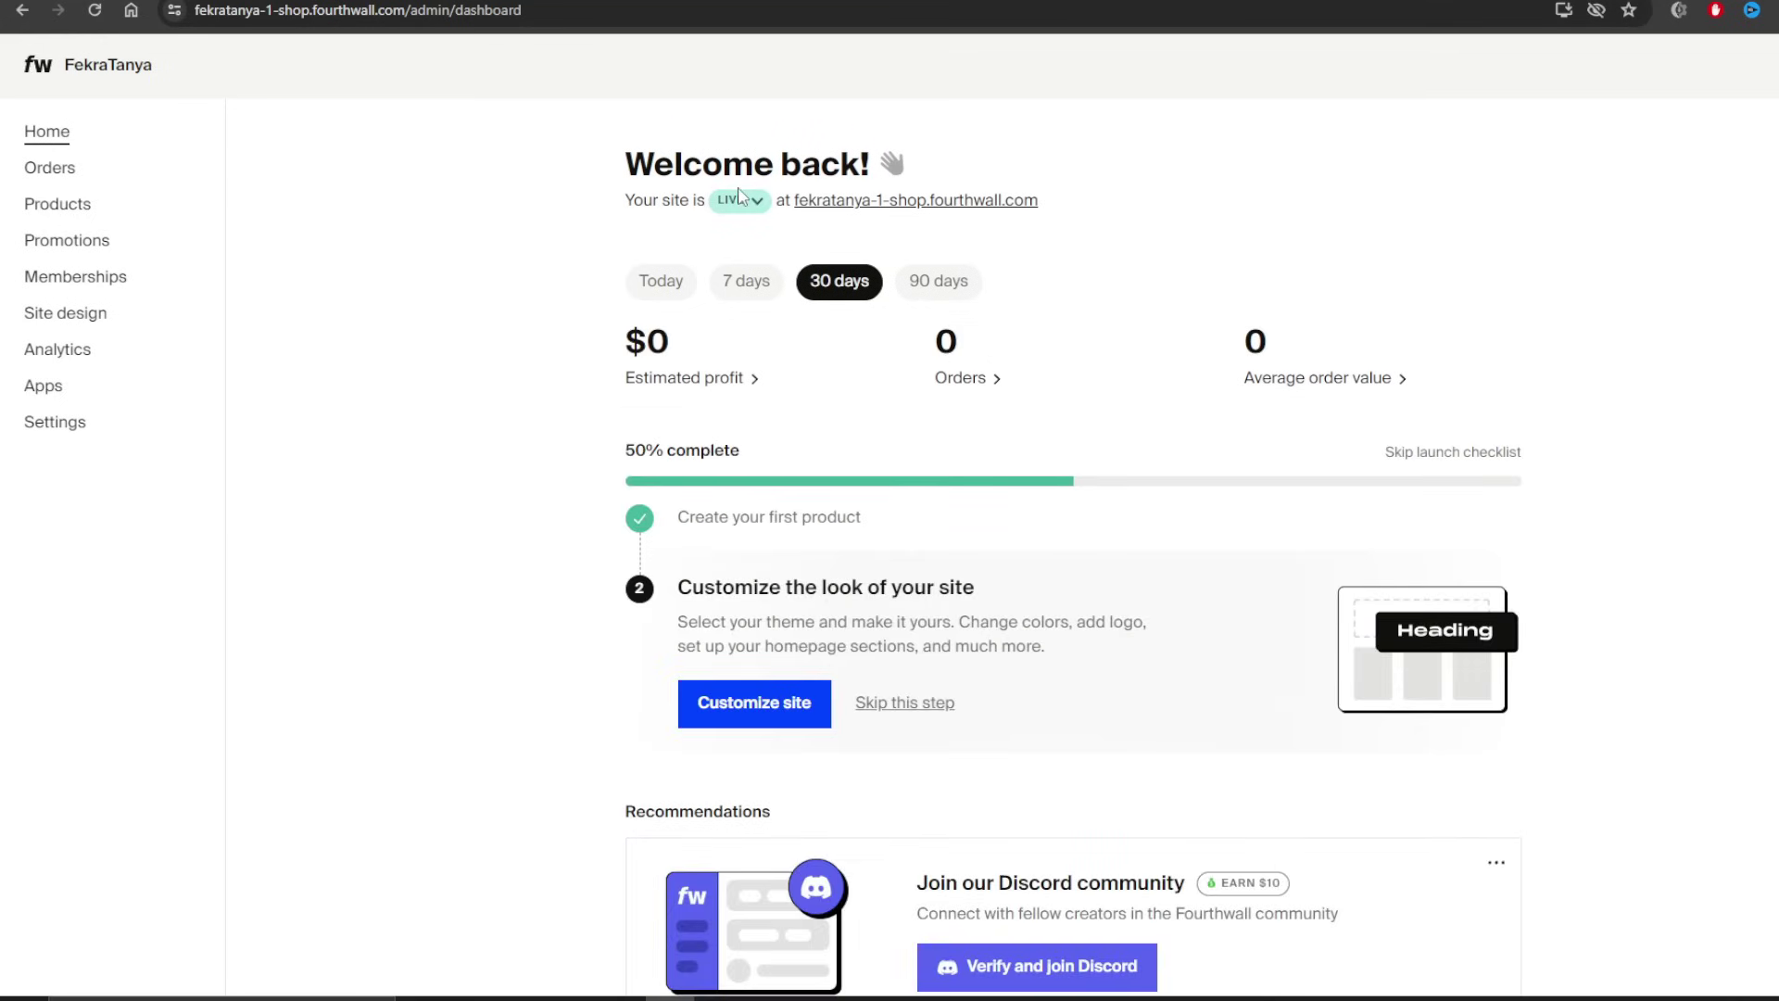
- Skip the site customization step and the rest of the launch checklist on the dashboard
scroll(454, 468, "down", 1)
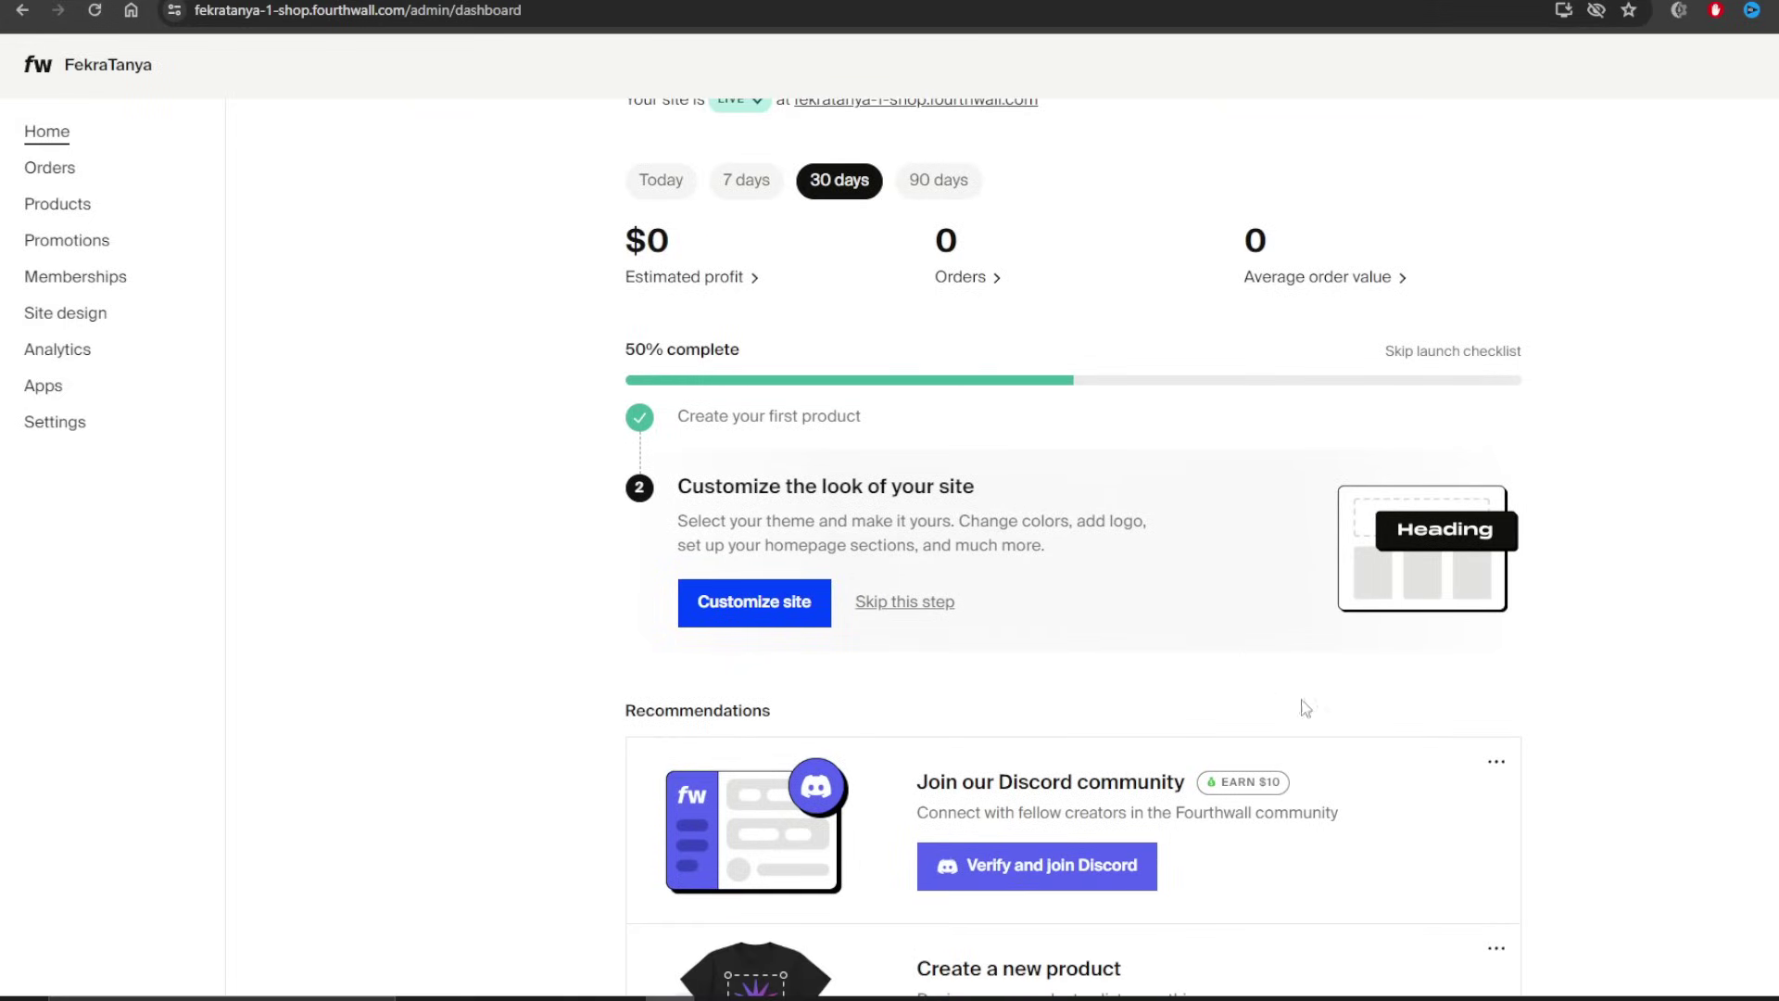
left_click(925, 604)
left_click(1137, 604)
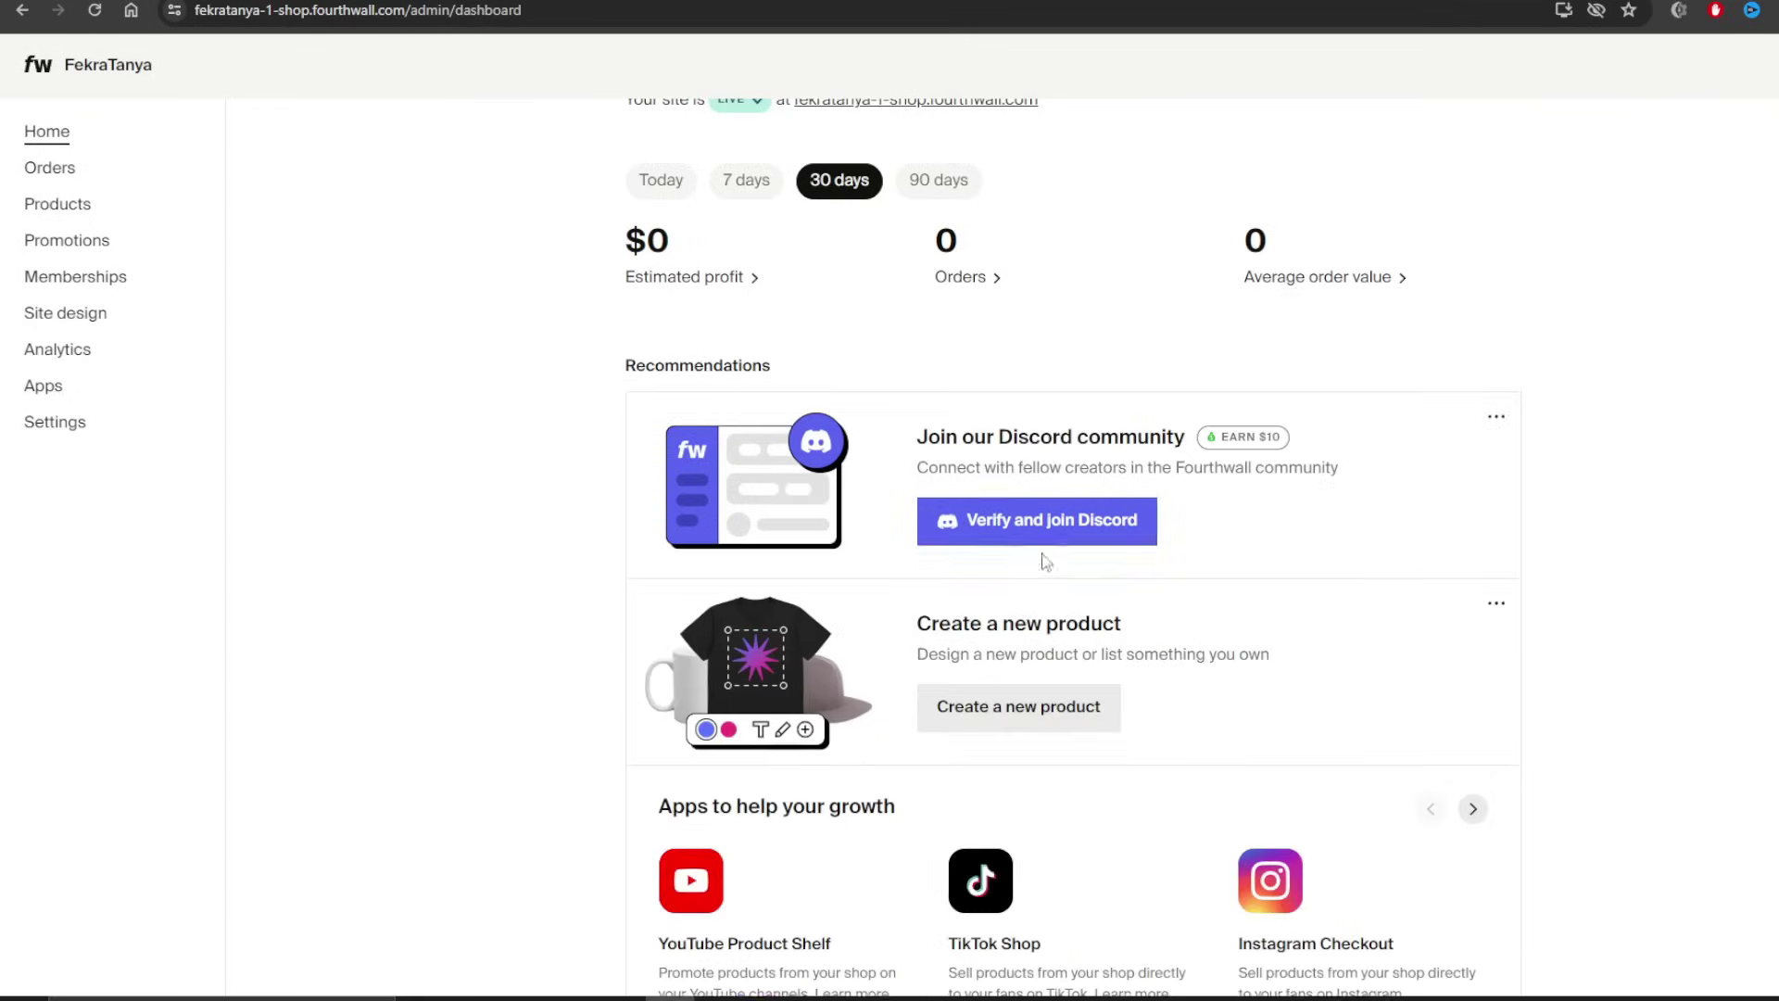
scroll(556, 477, "up", 2)
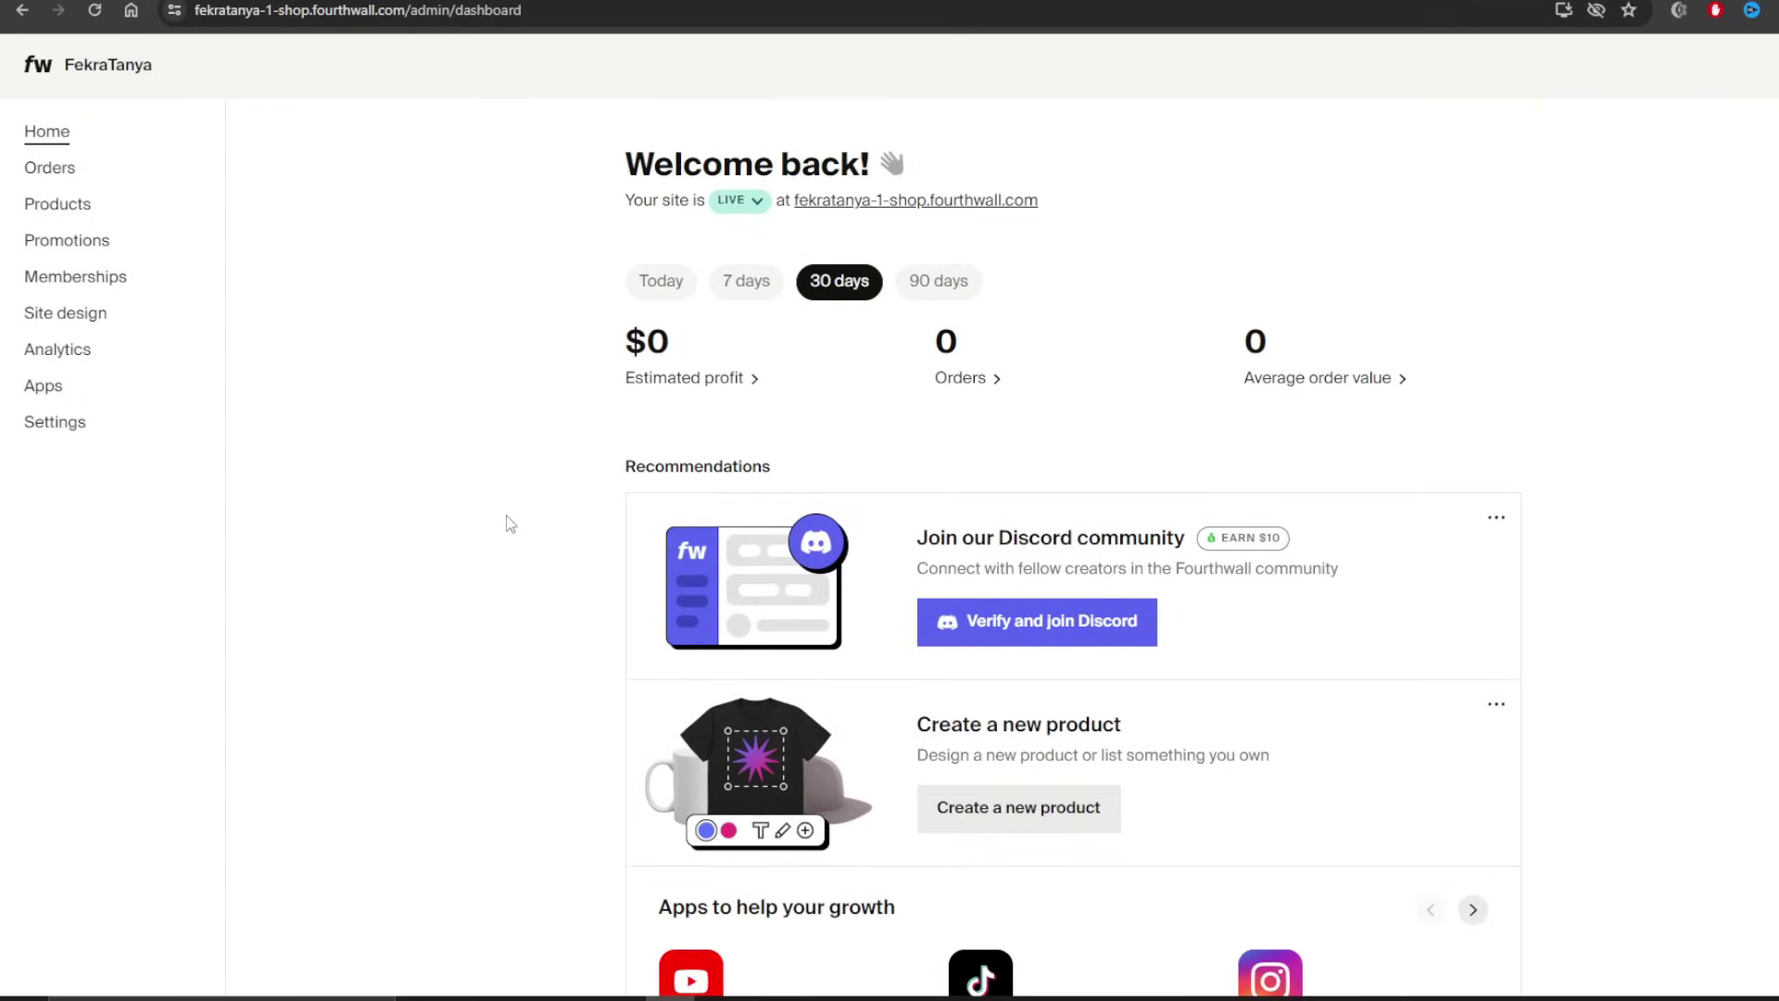
- Look through the shop's billing and payout settings and open the bank account payout setup
mouse_move(1270, 547)
left_click(40, 433)
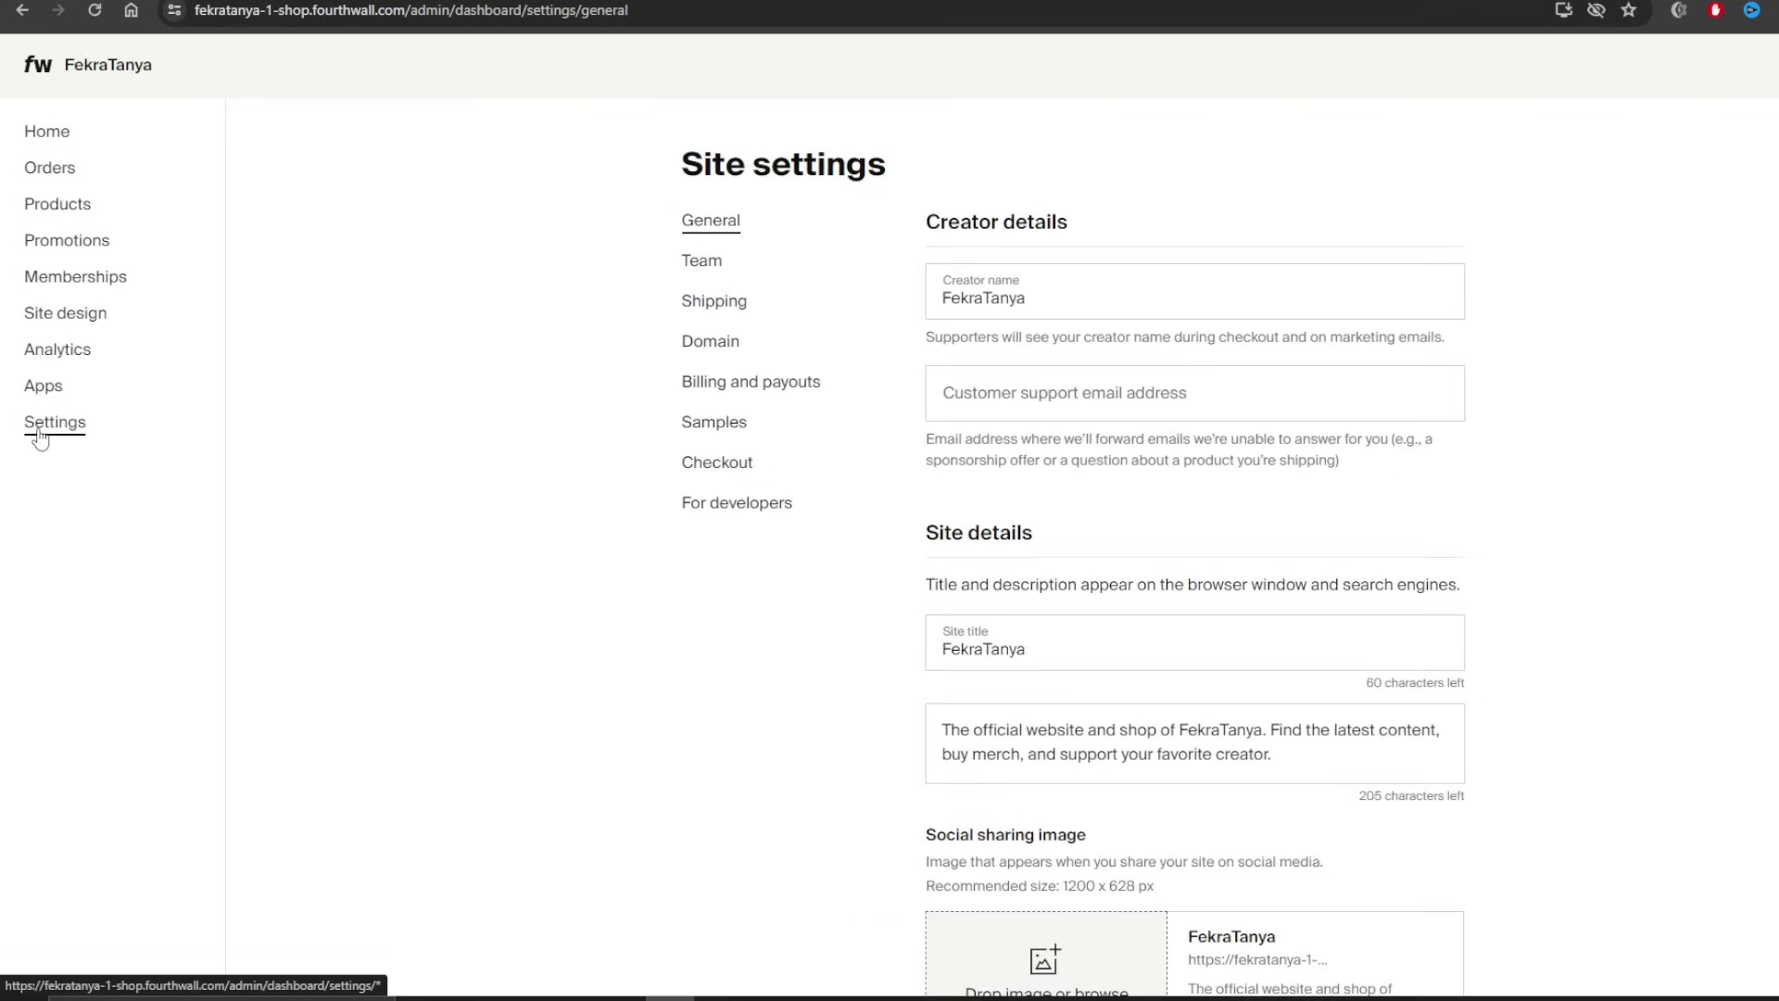
left_click(703, 396)
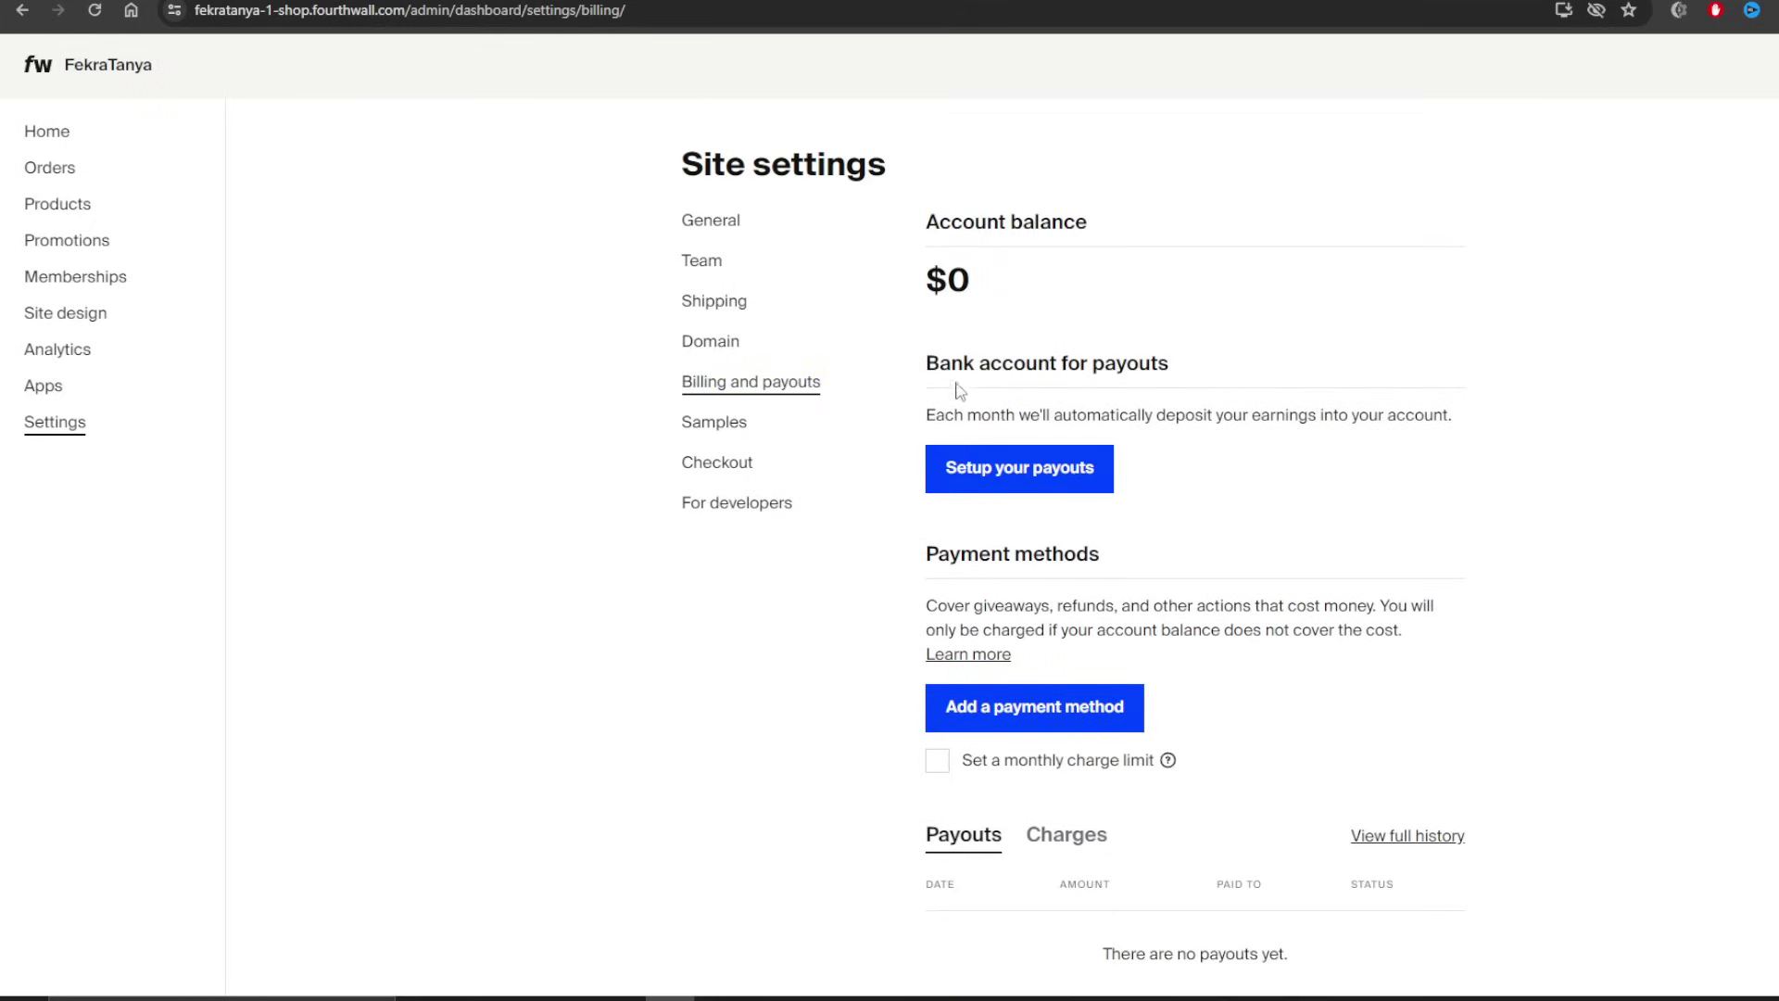
left_click_drag(927, 363, 1053, 372)
left_click(1147, 364)
left_click(1026, 470)
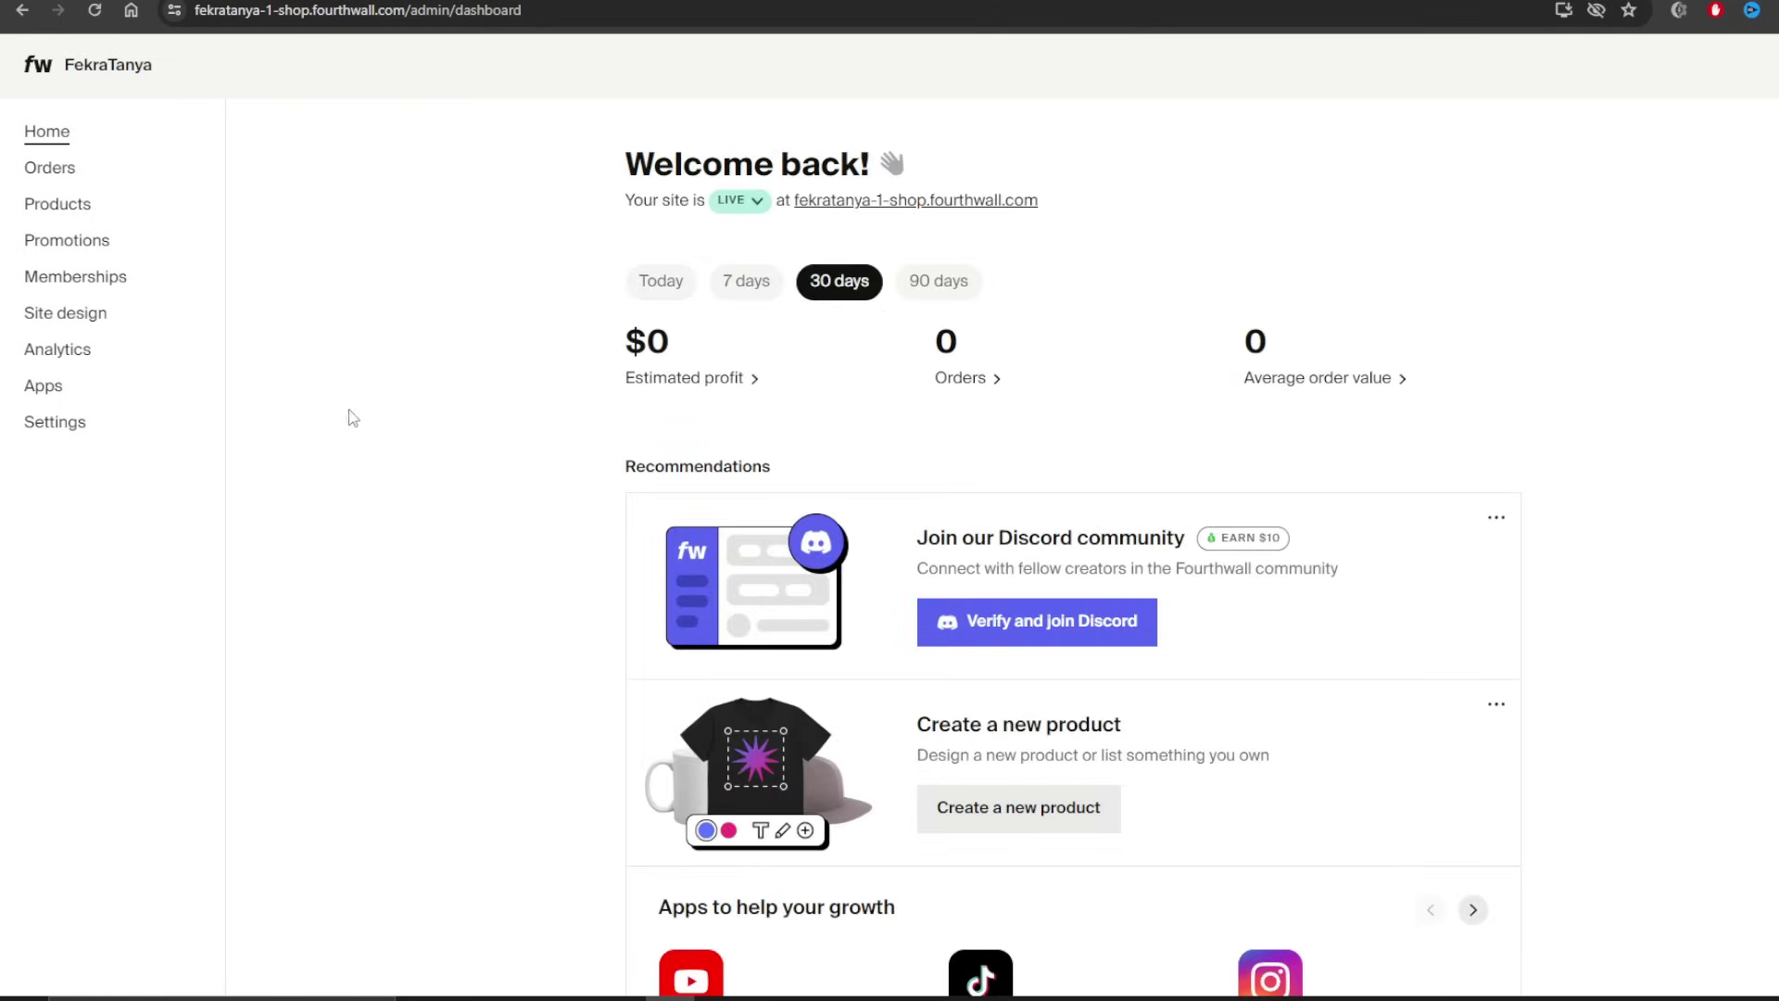
- Draft a giveaway link for Animals Flash Cards for kids with quantity 1 and return to the promotions without saving it
left_click(95, 248)
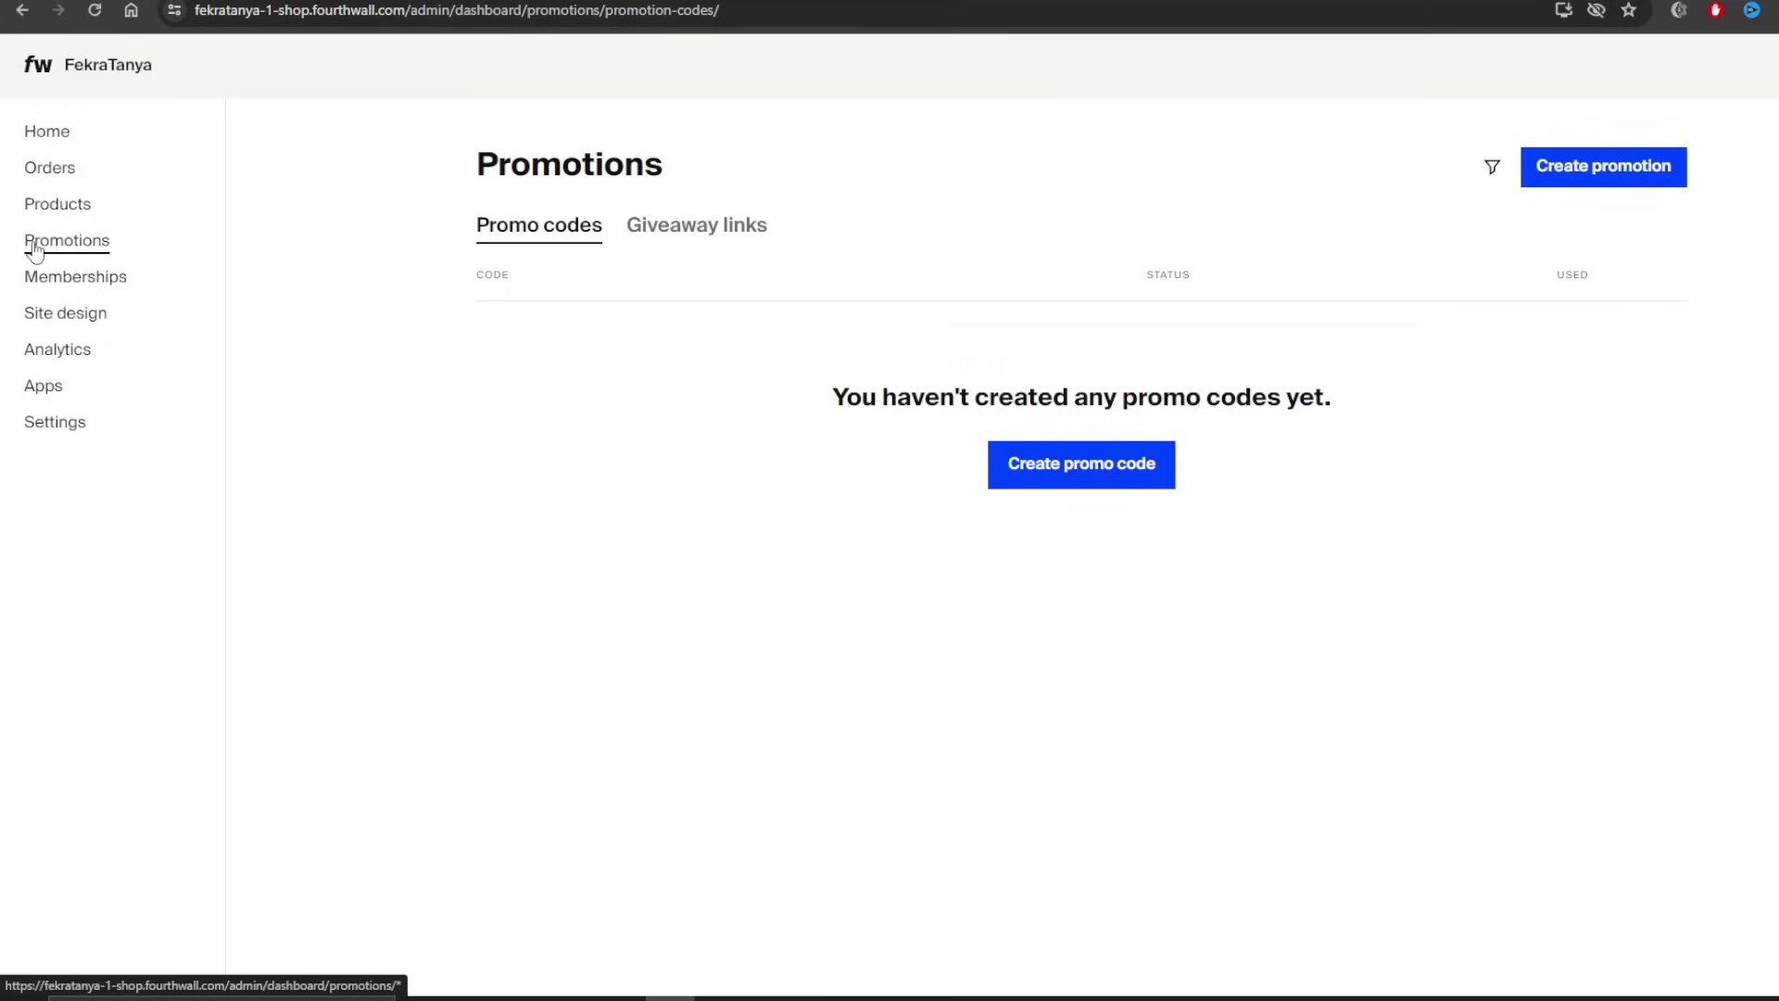
left_click(1098, 480)
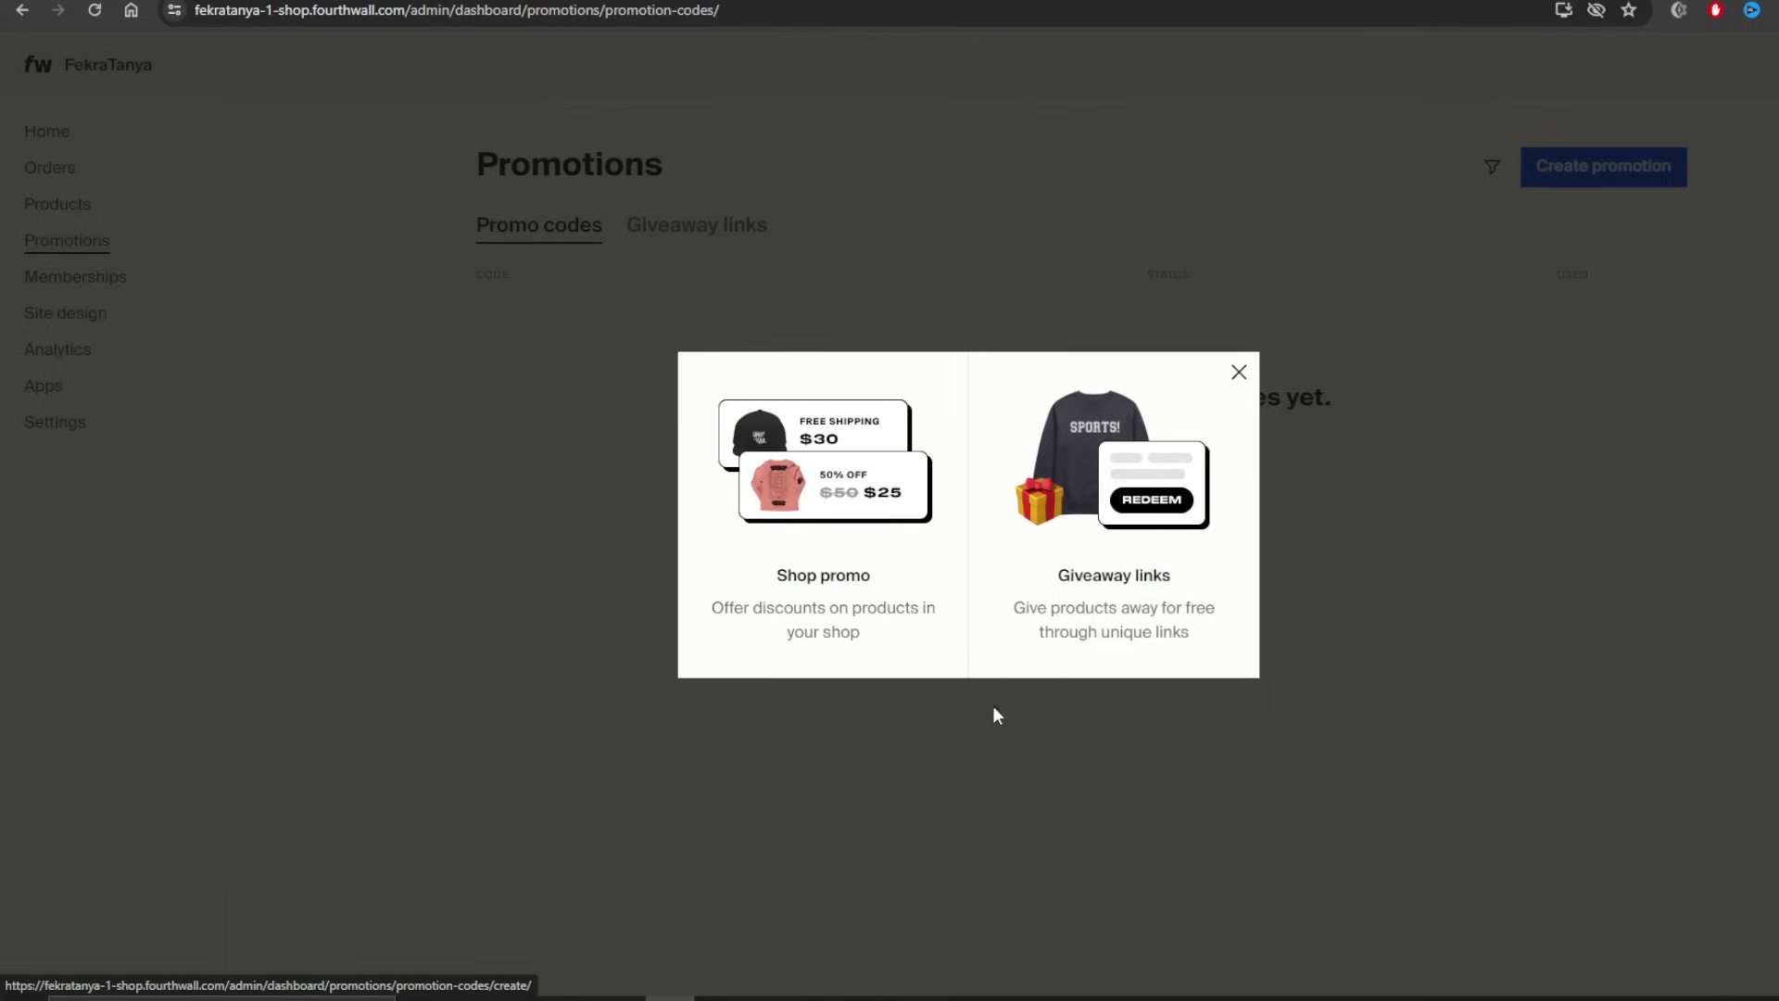
left_click(1151, 523)
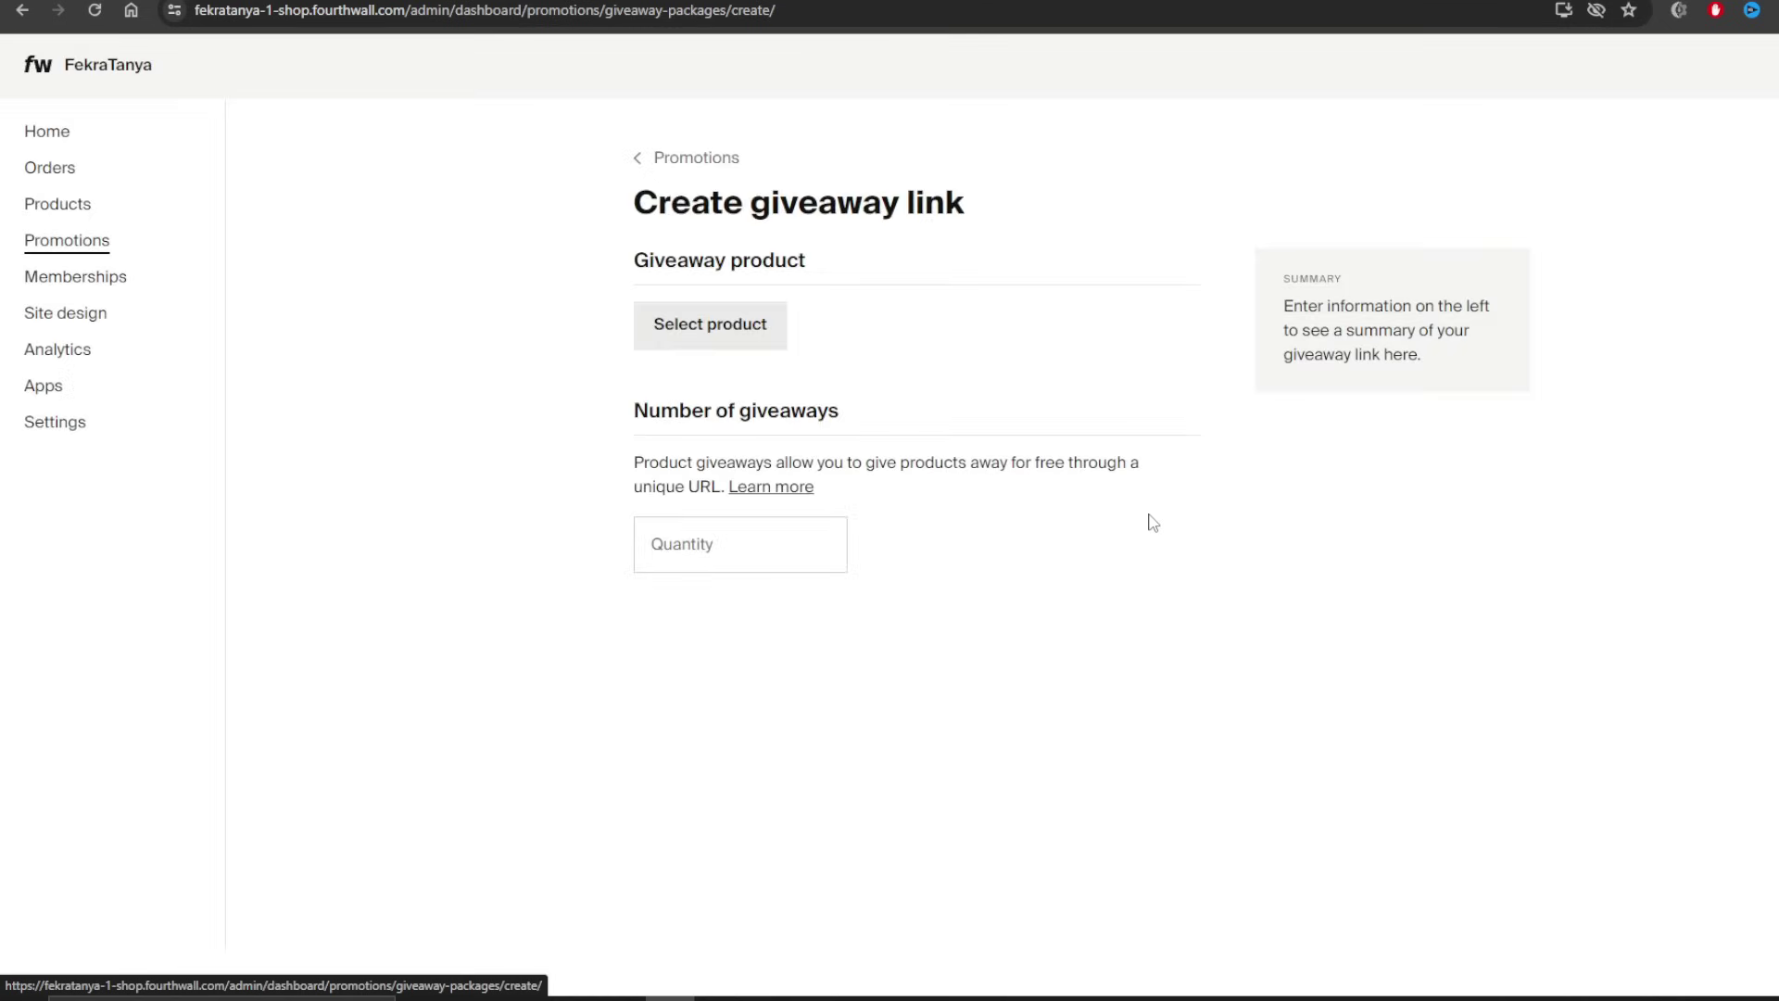
left_click(759, 332)
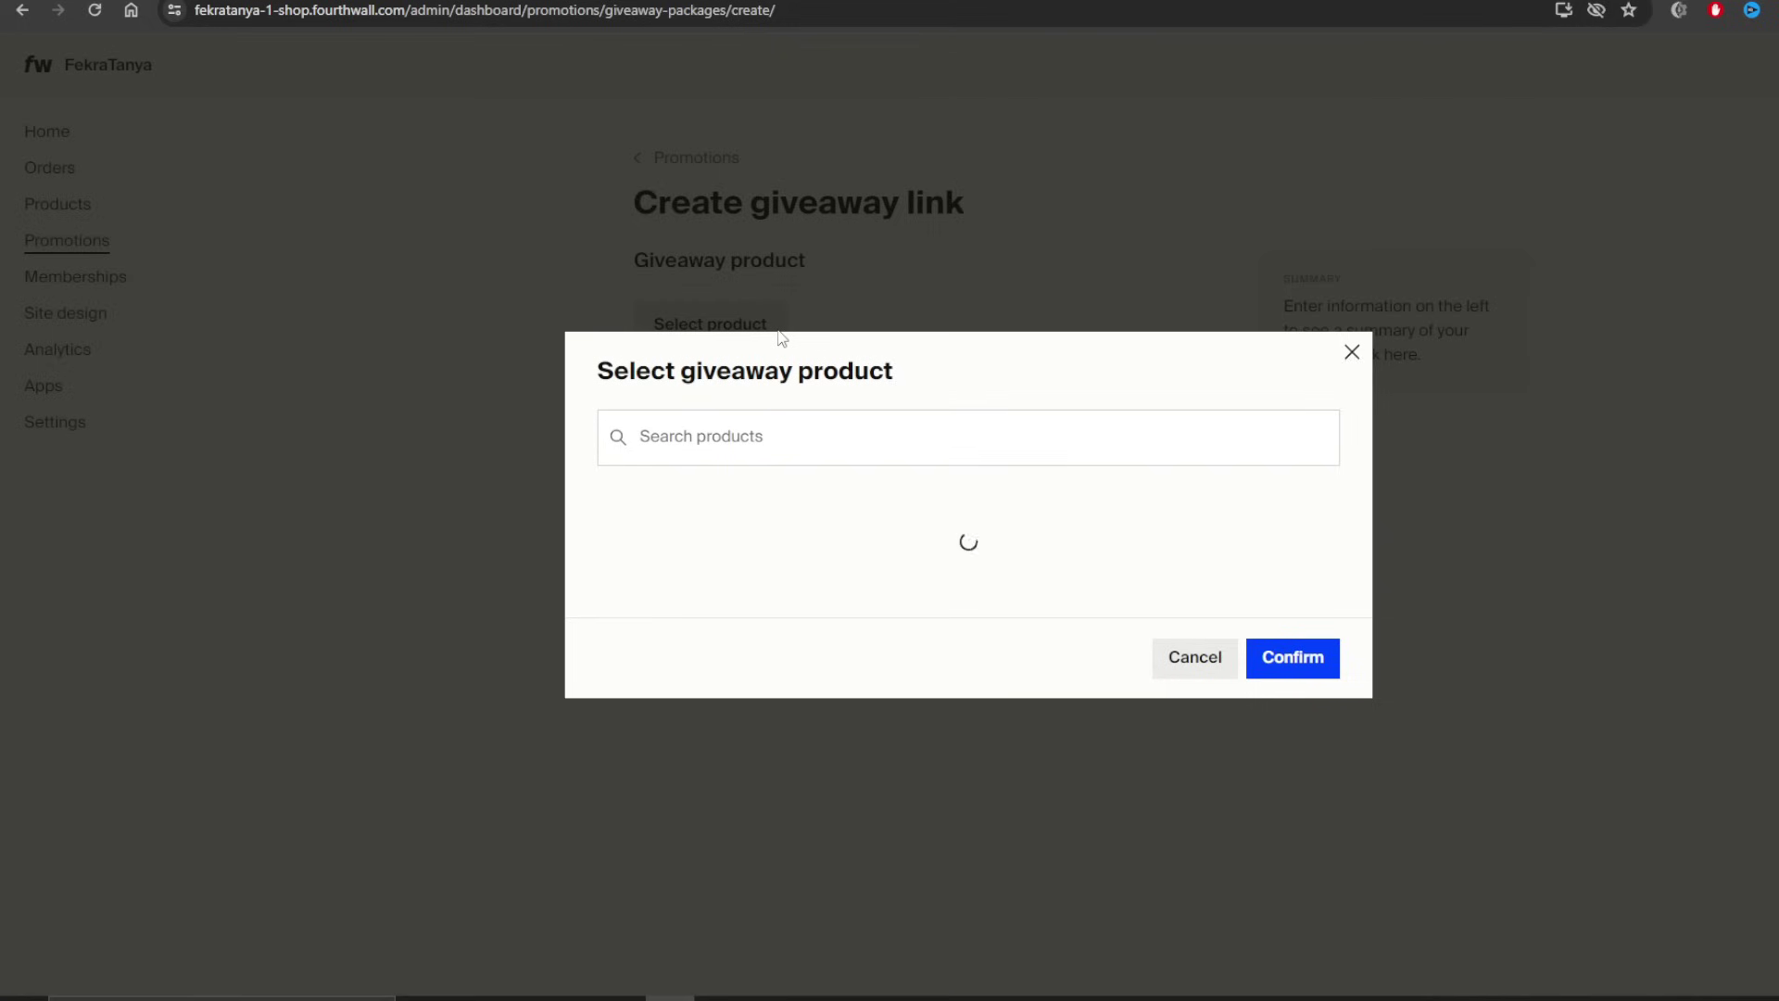
left_click(610, 502)
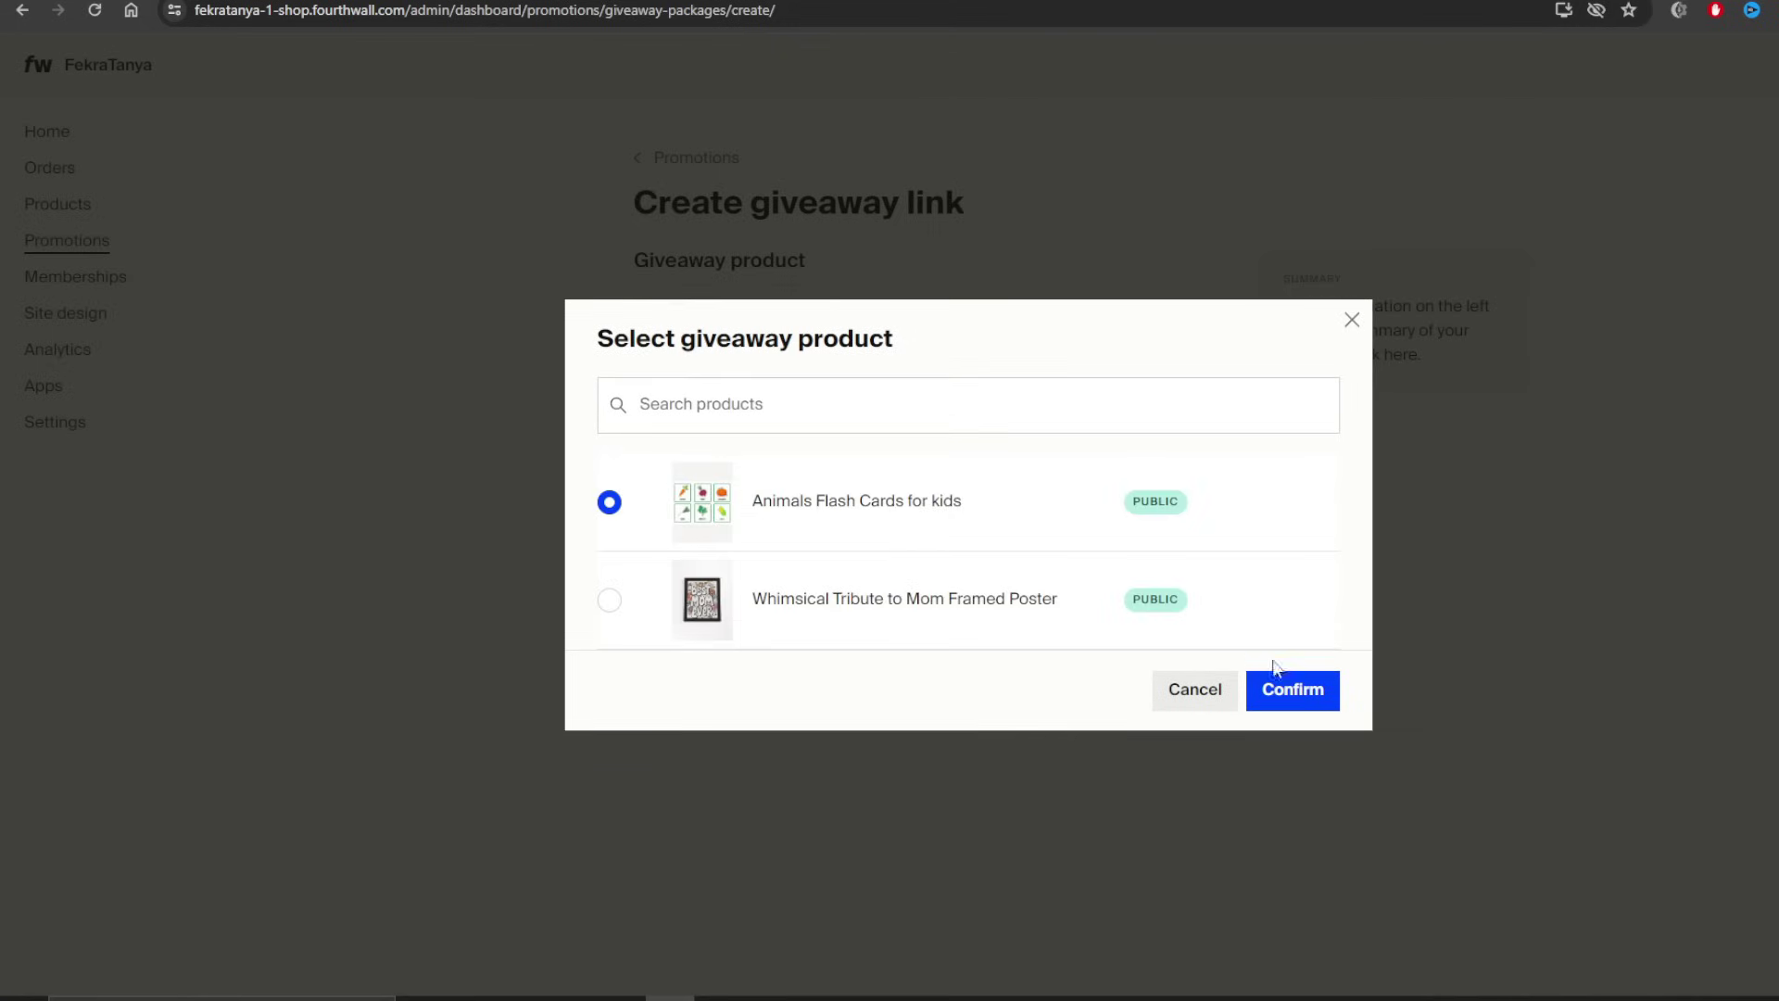
left_click(1312, 692)
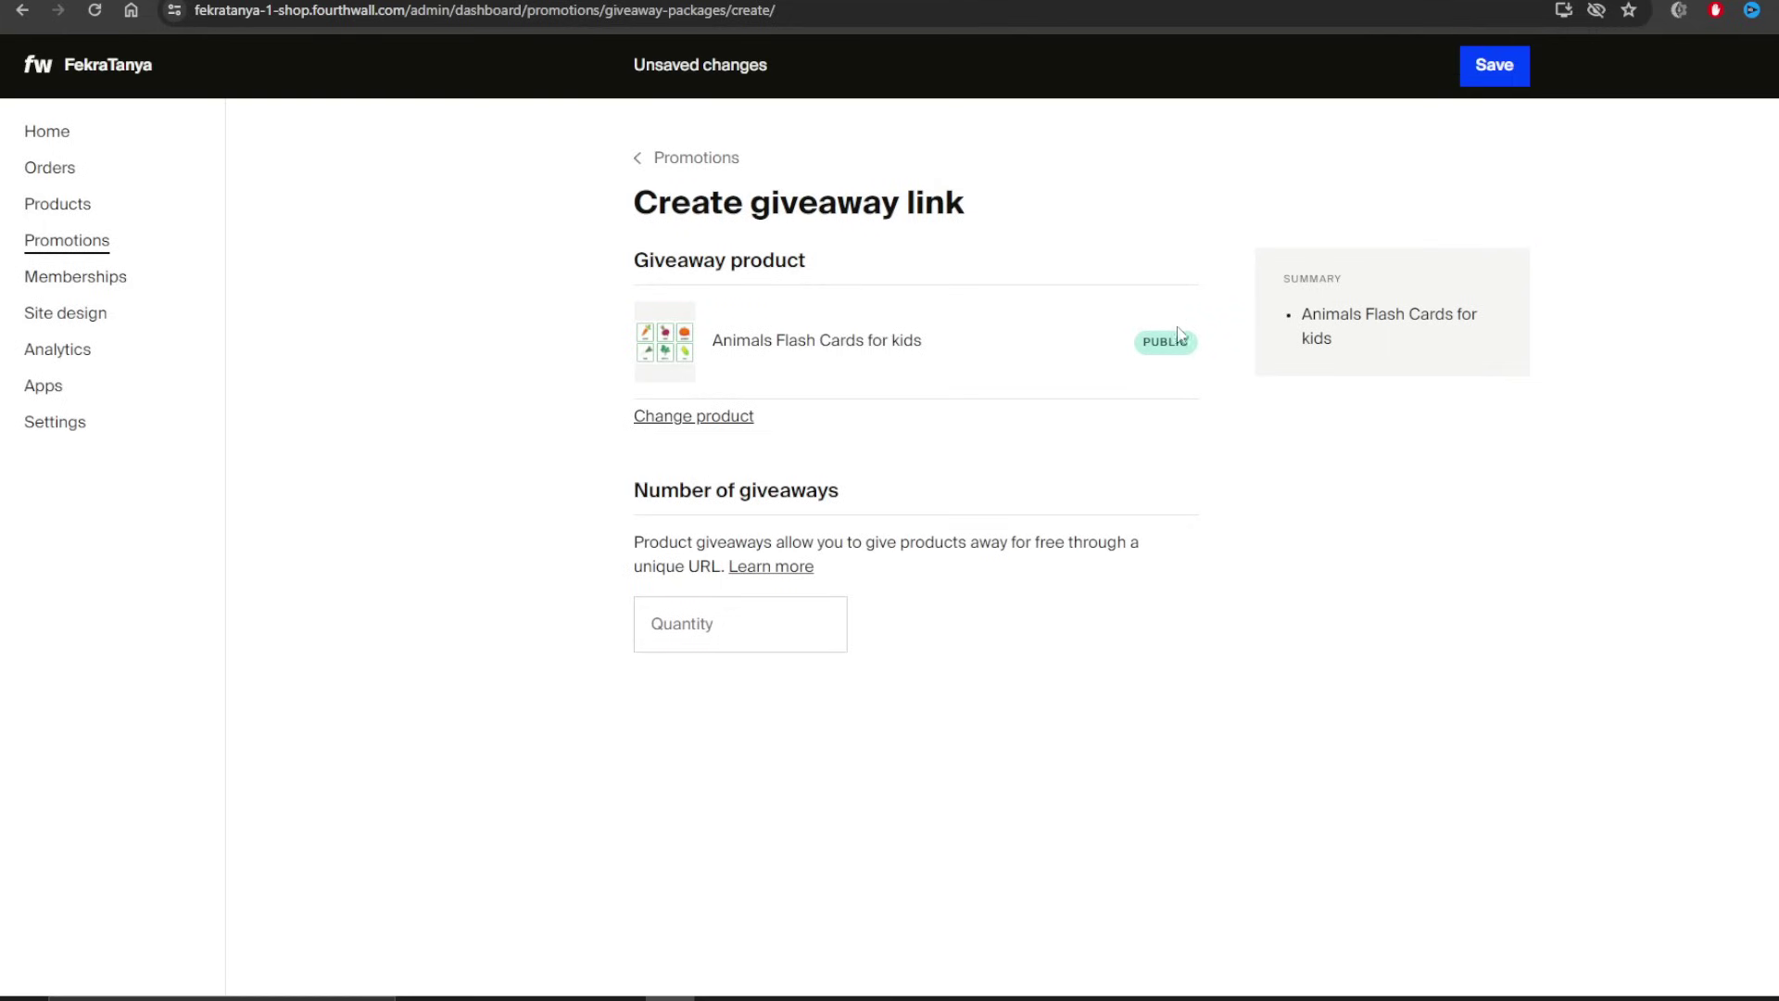
left_click(767, 630)
type("1")
left_click(956, 641)
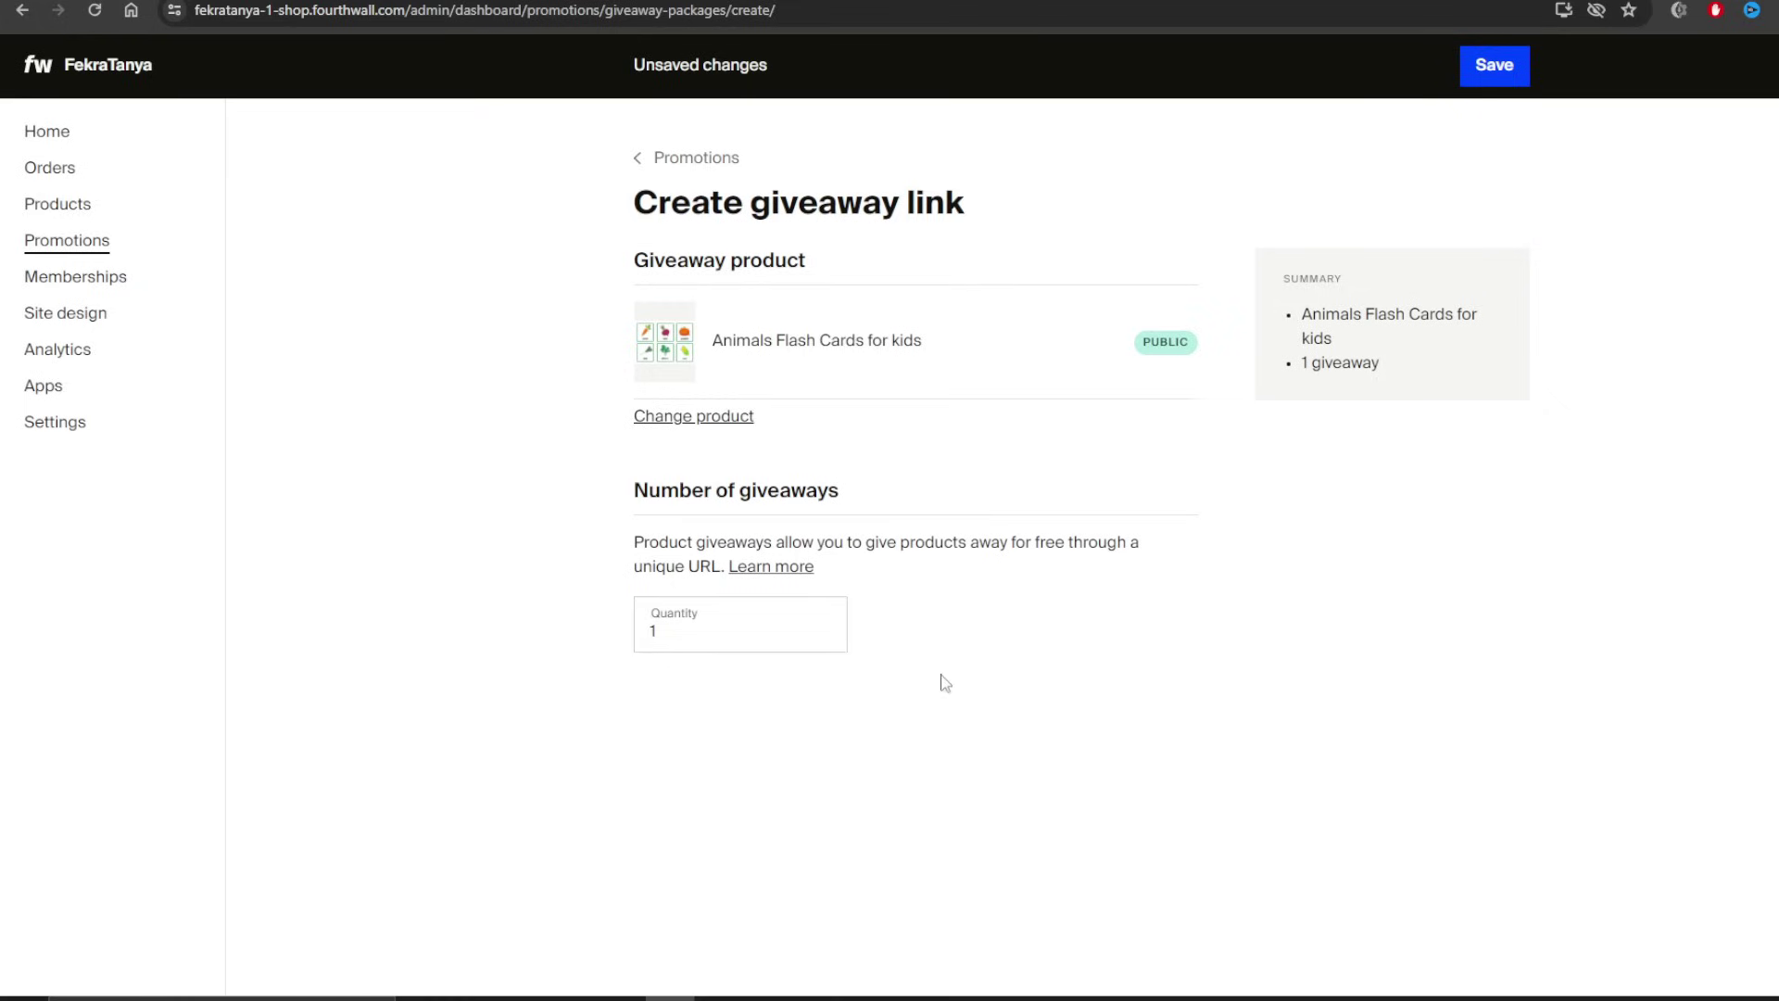
left_click(640, 158)
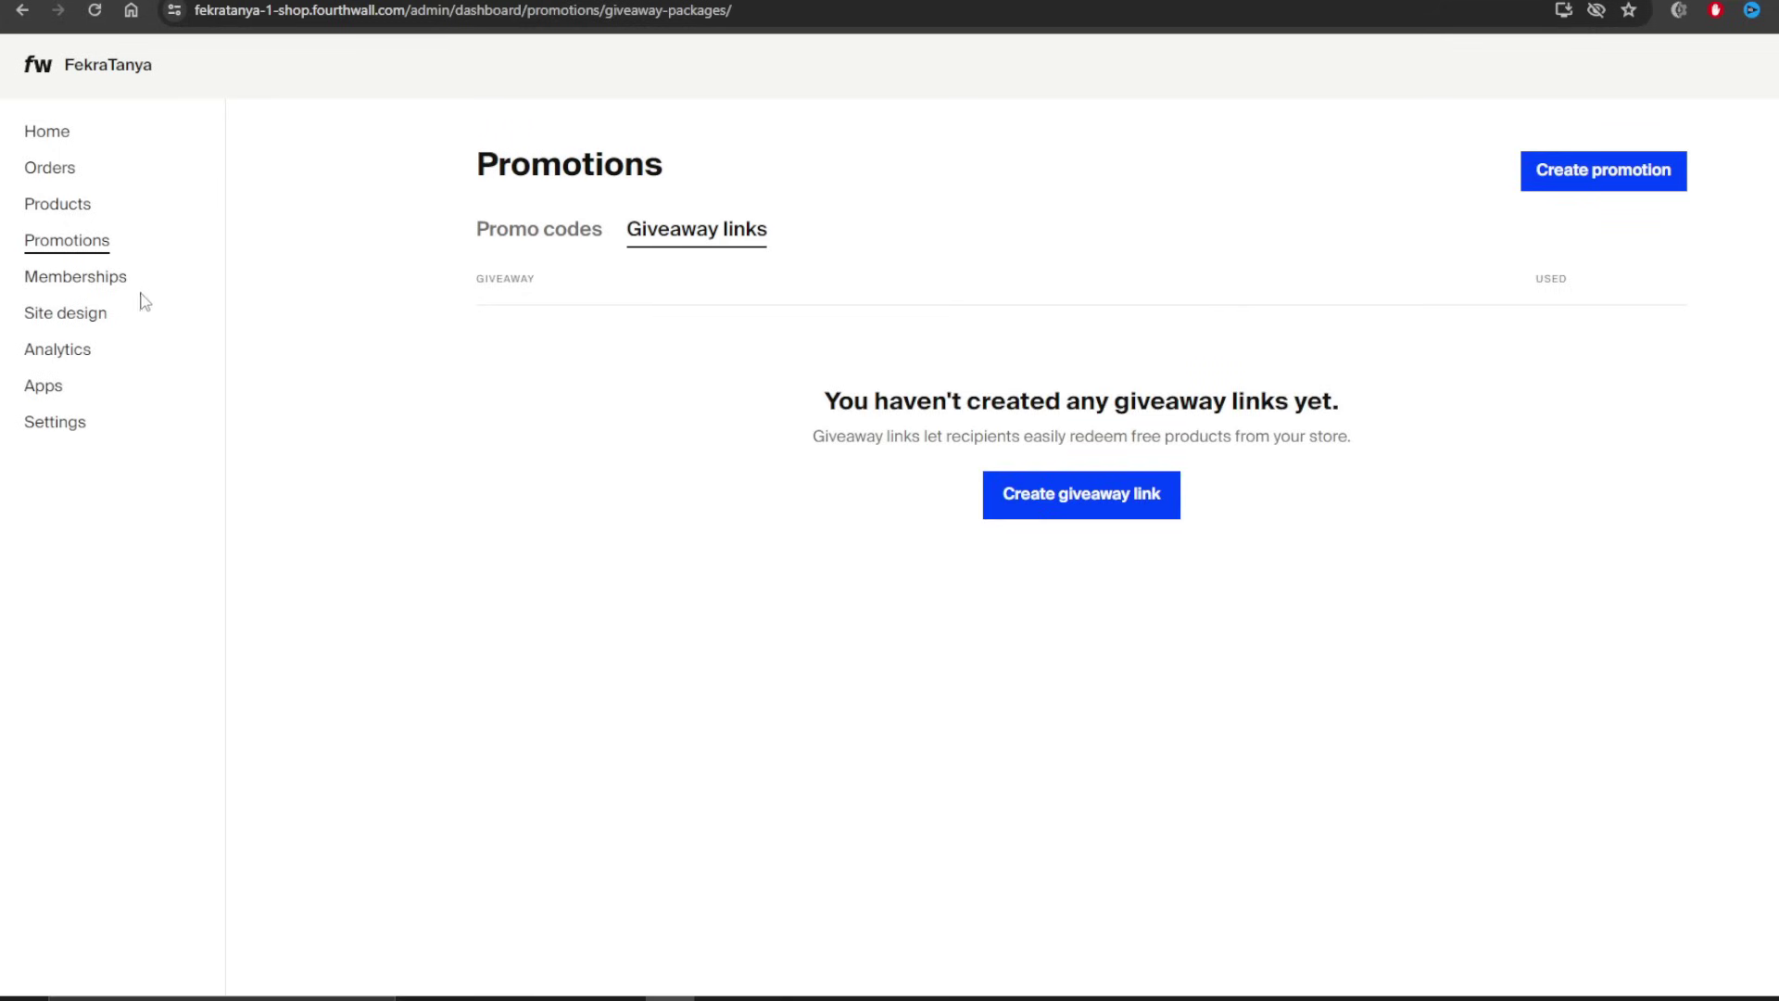
left_click(504, 257)
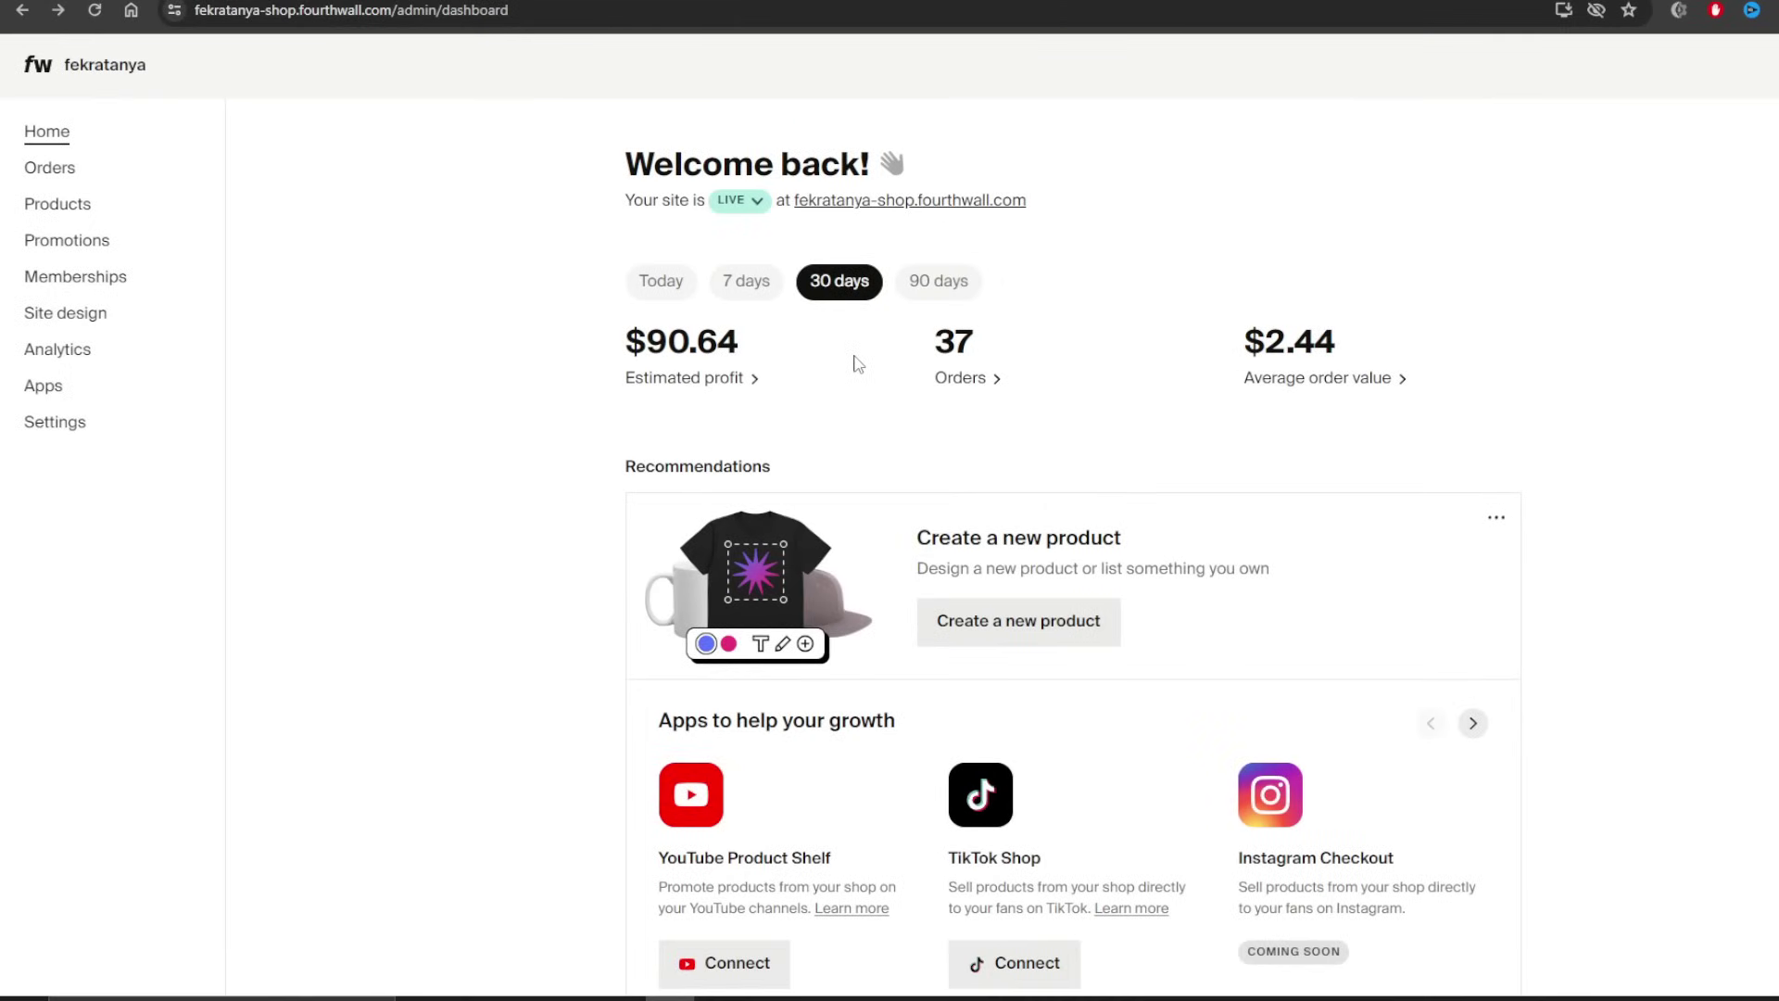
- Review the Fourthwall shop's 30-day estimated profit and compare it with the monthly views in the Pinterest Business Hub
left_click_drag(994, 335, 647, 341)
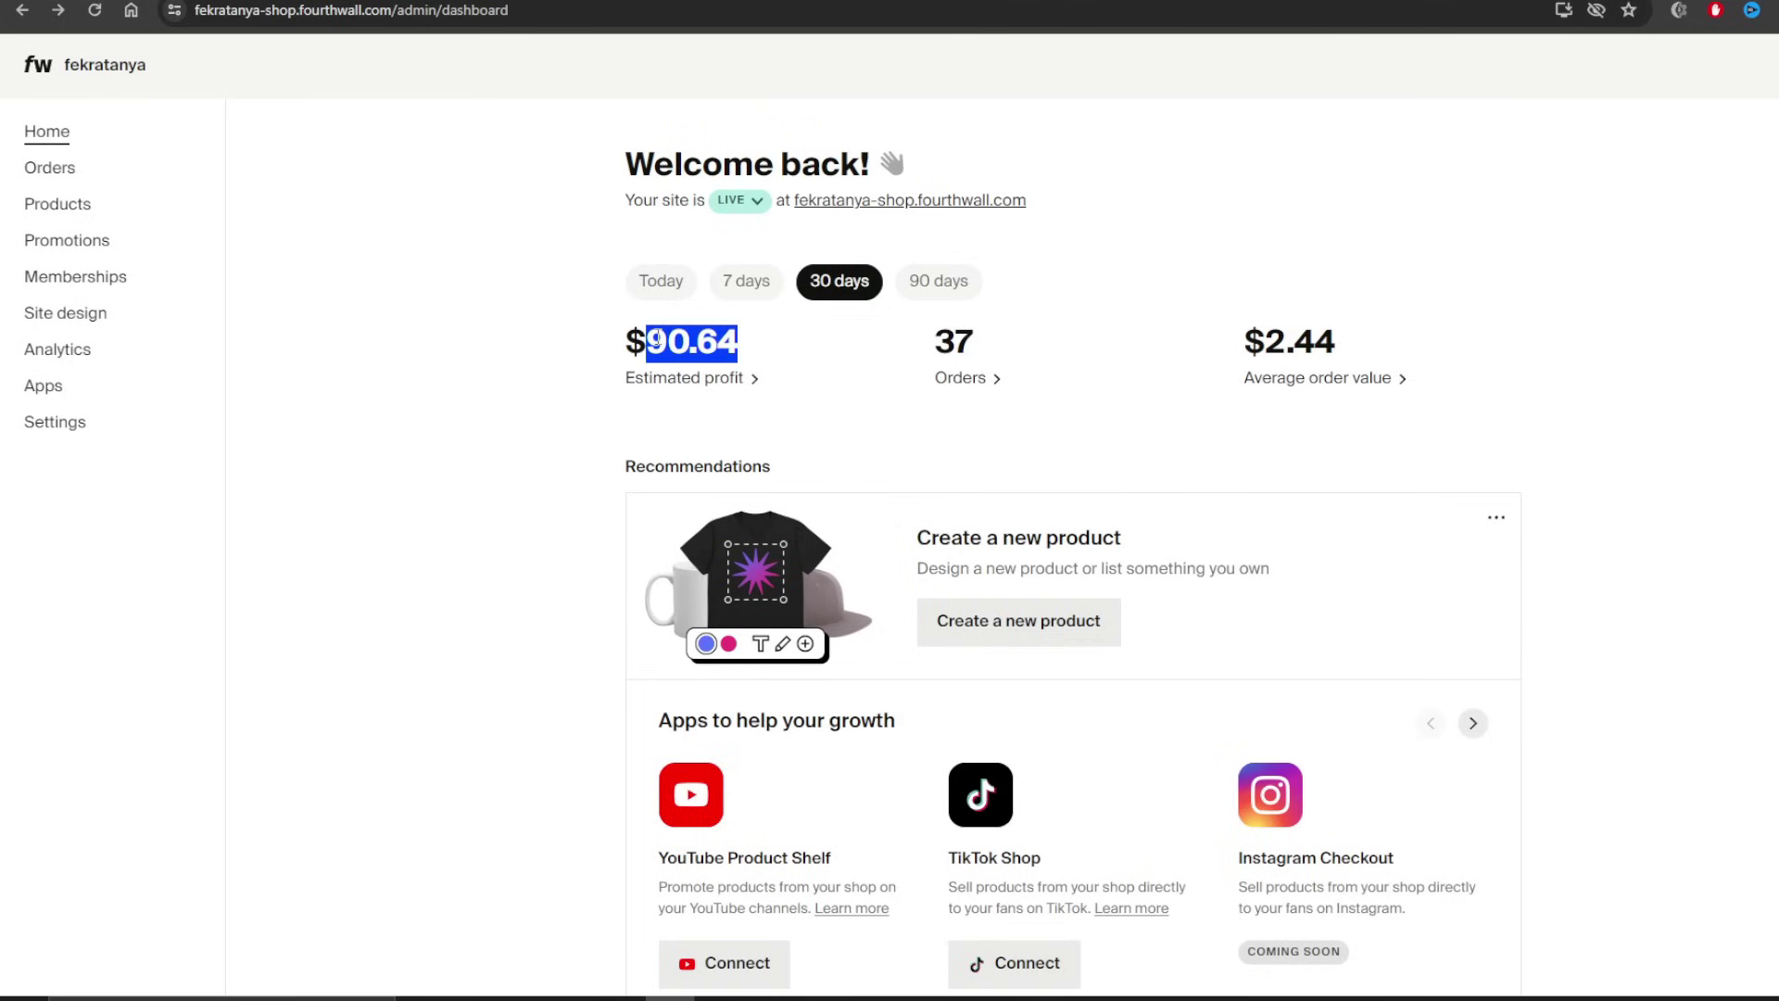
left_click(762, 339)
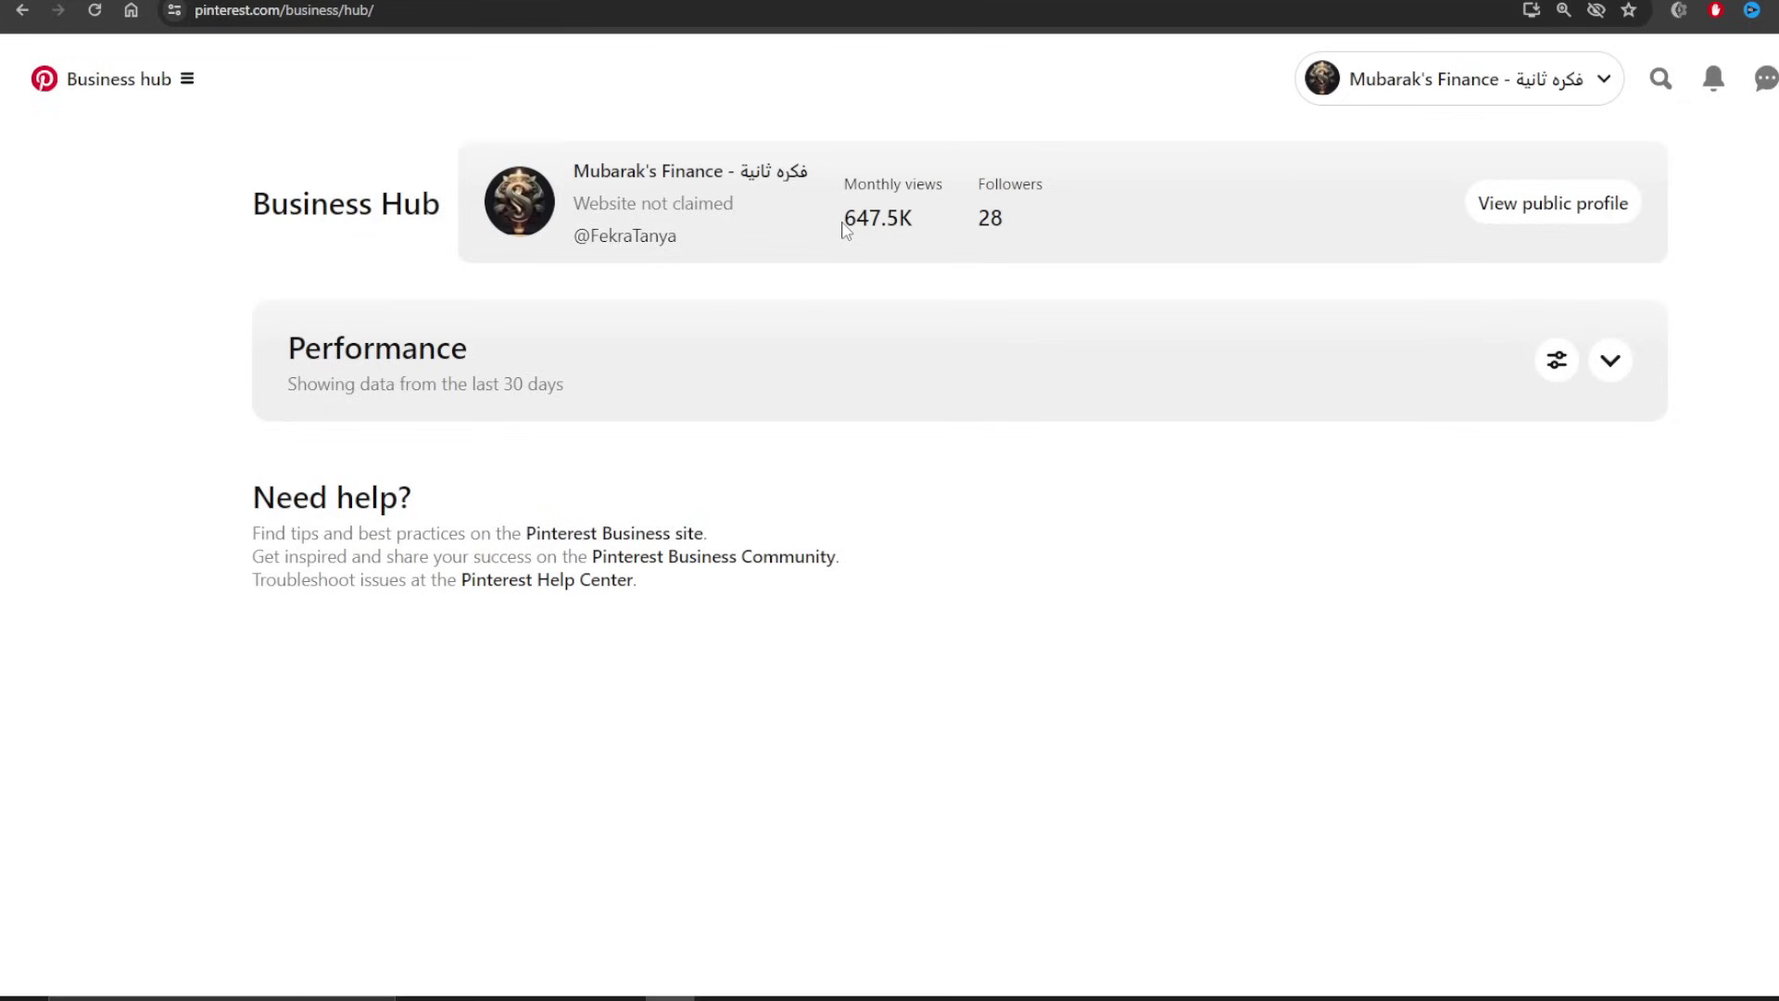
left_click_drag(843, 219, 888, 227)
left_click(1002, 489)
key("ctrl+Tab")
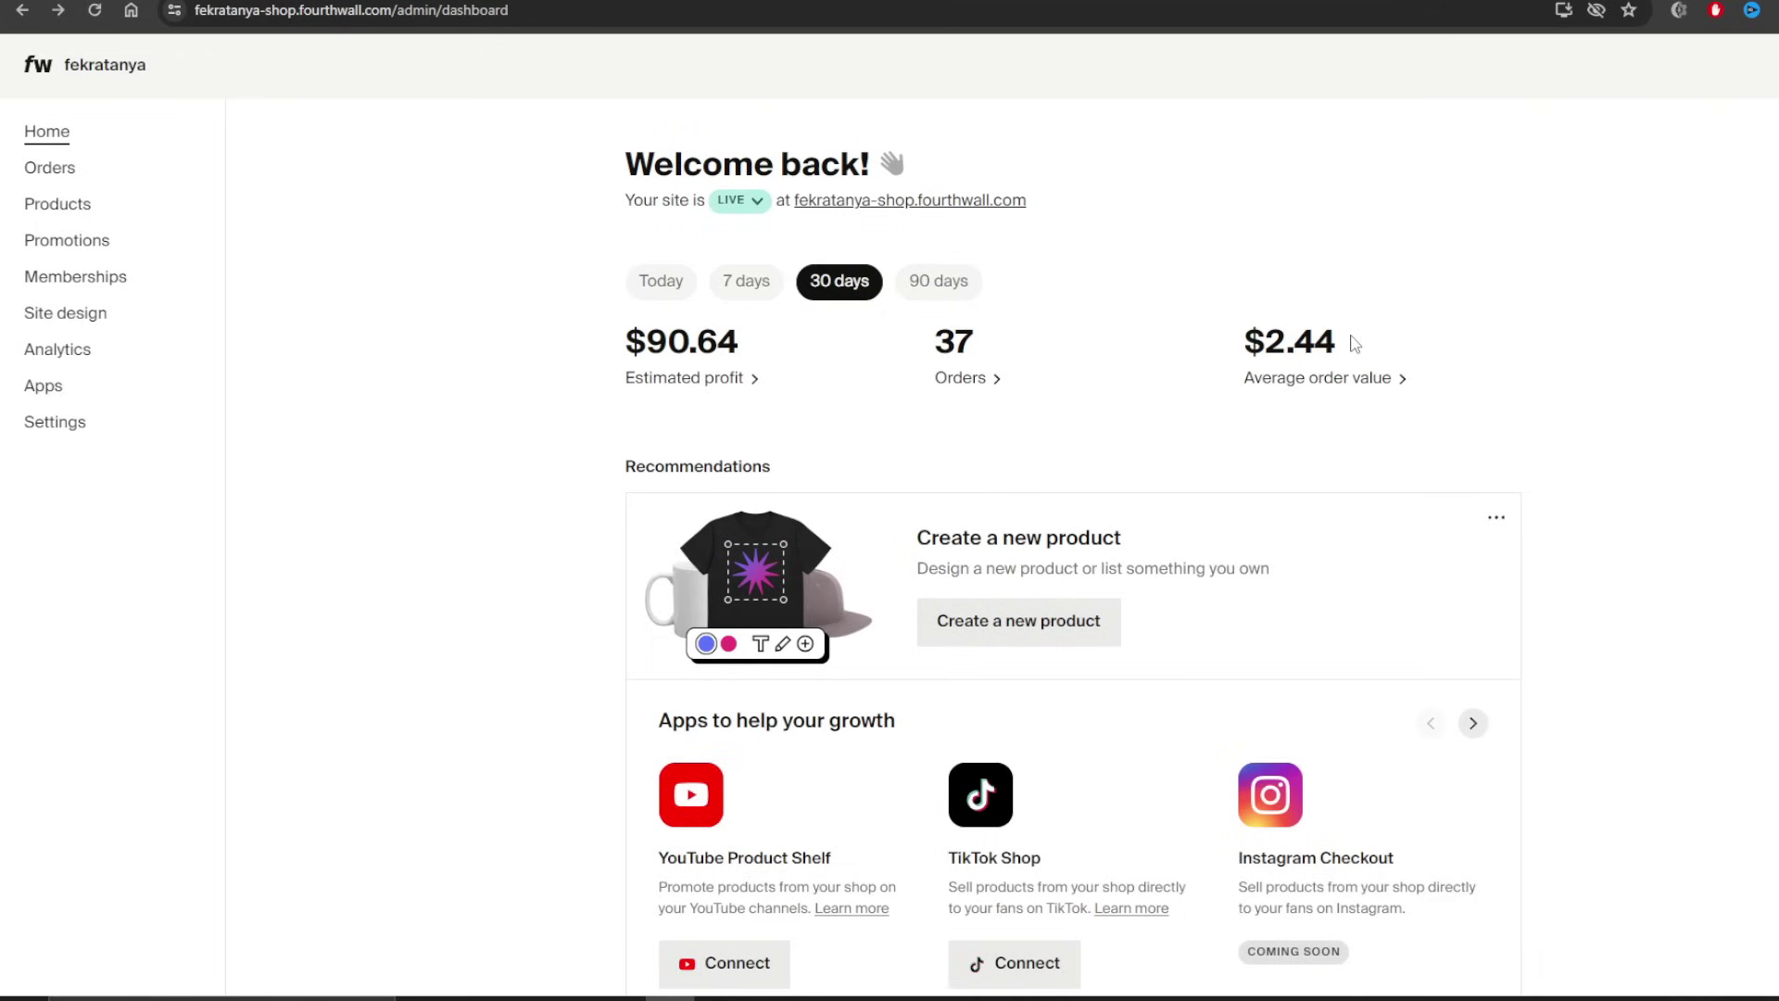
key("ctrl+Tab")
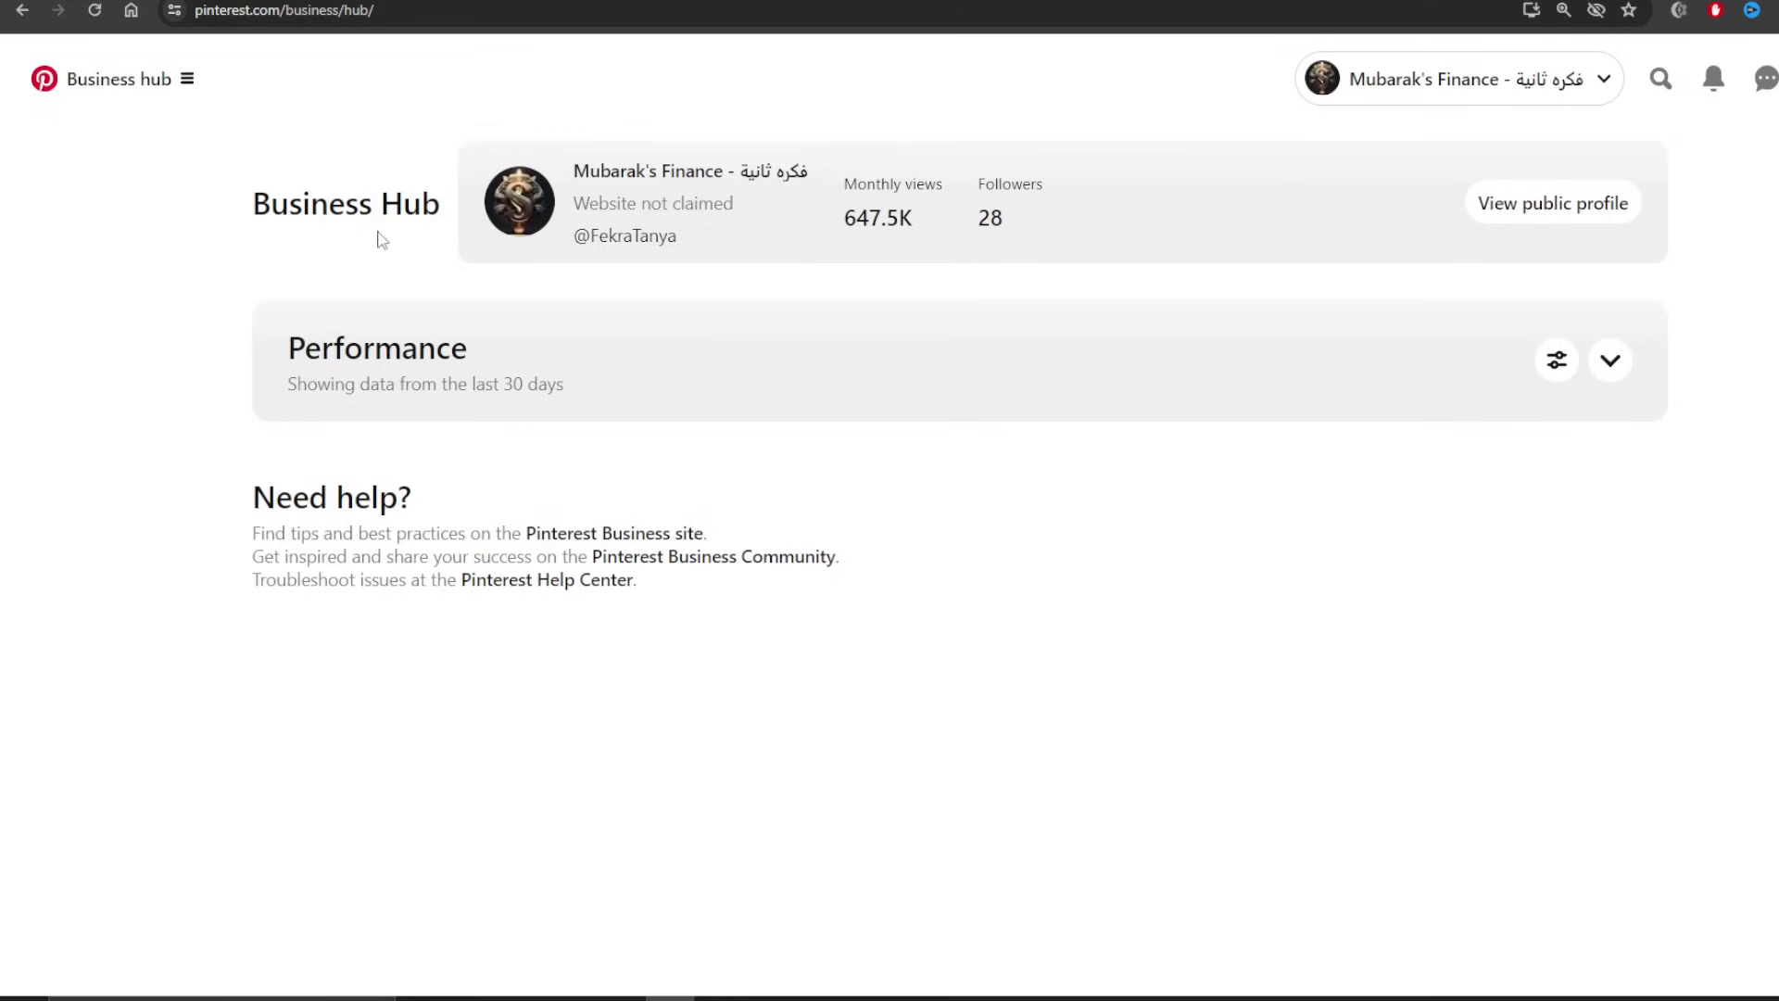
- Start a new organic Pin on Pinterest and upload the vegetable flashcards image 2 to it
left_click(109, 86)
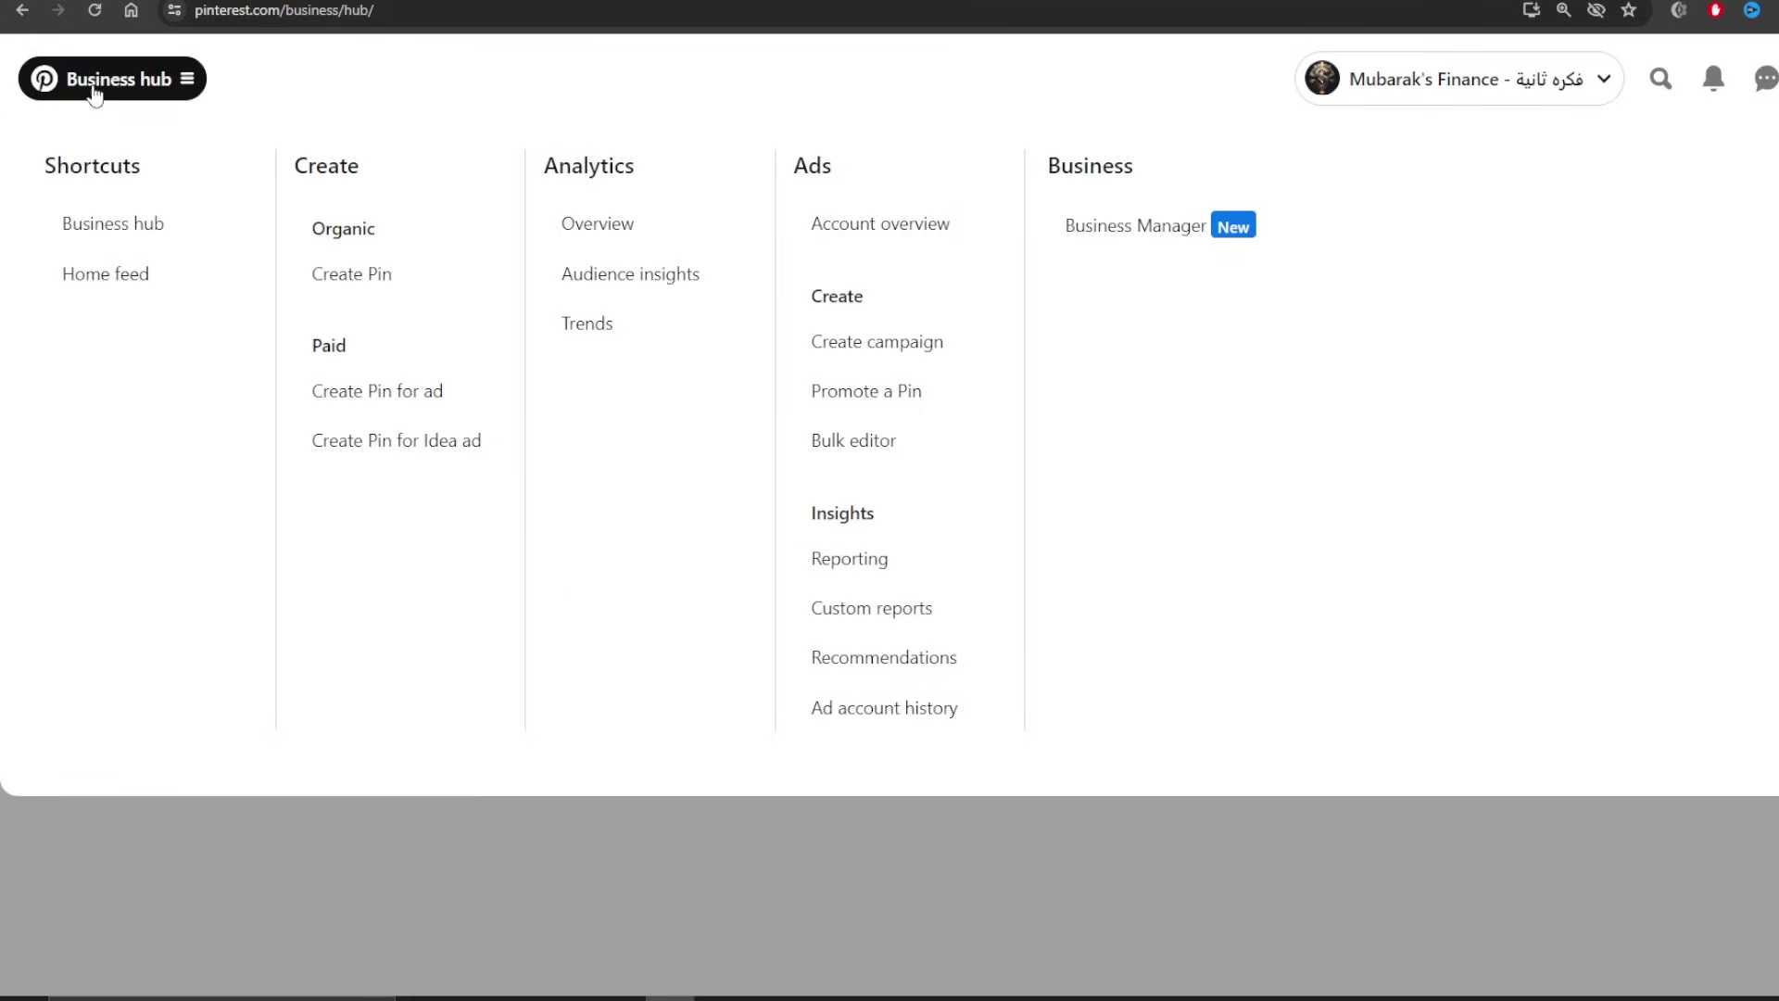
left_click(339, 293)
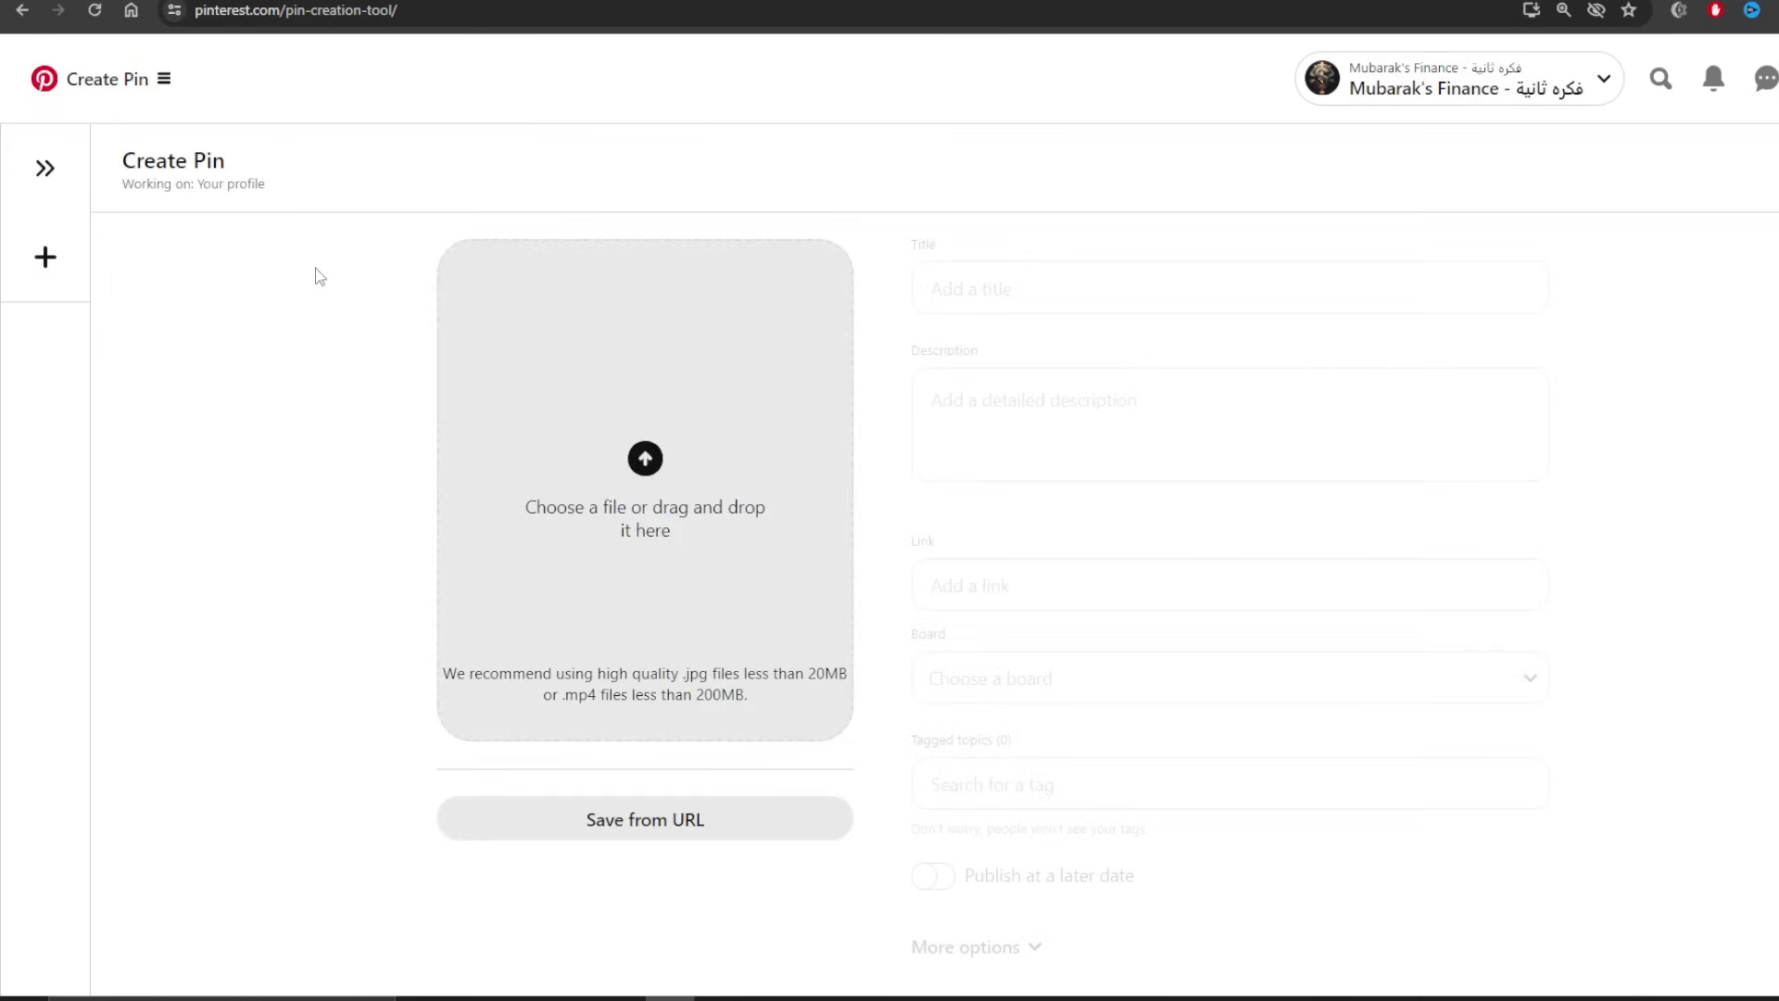
left_click(554, 446)
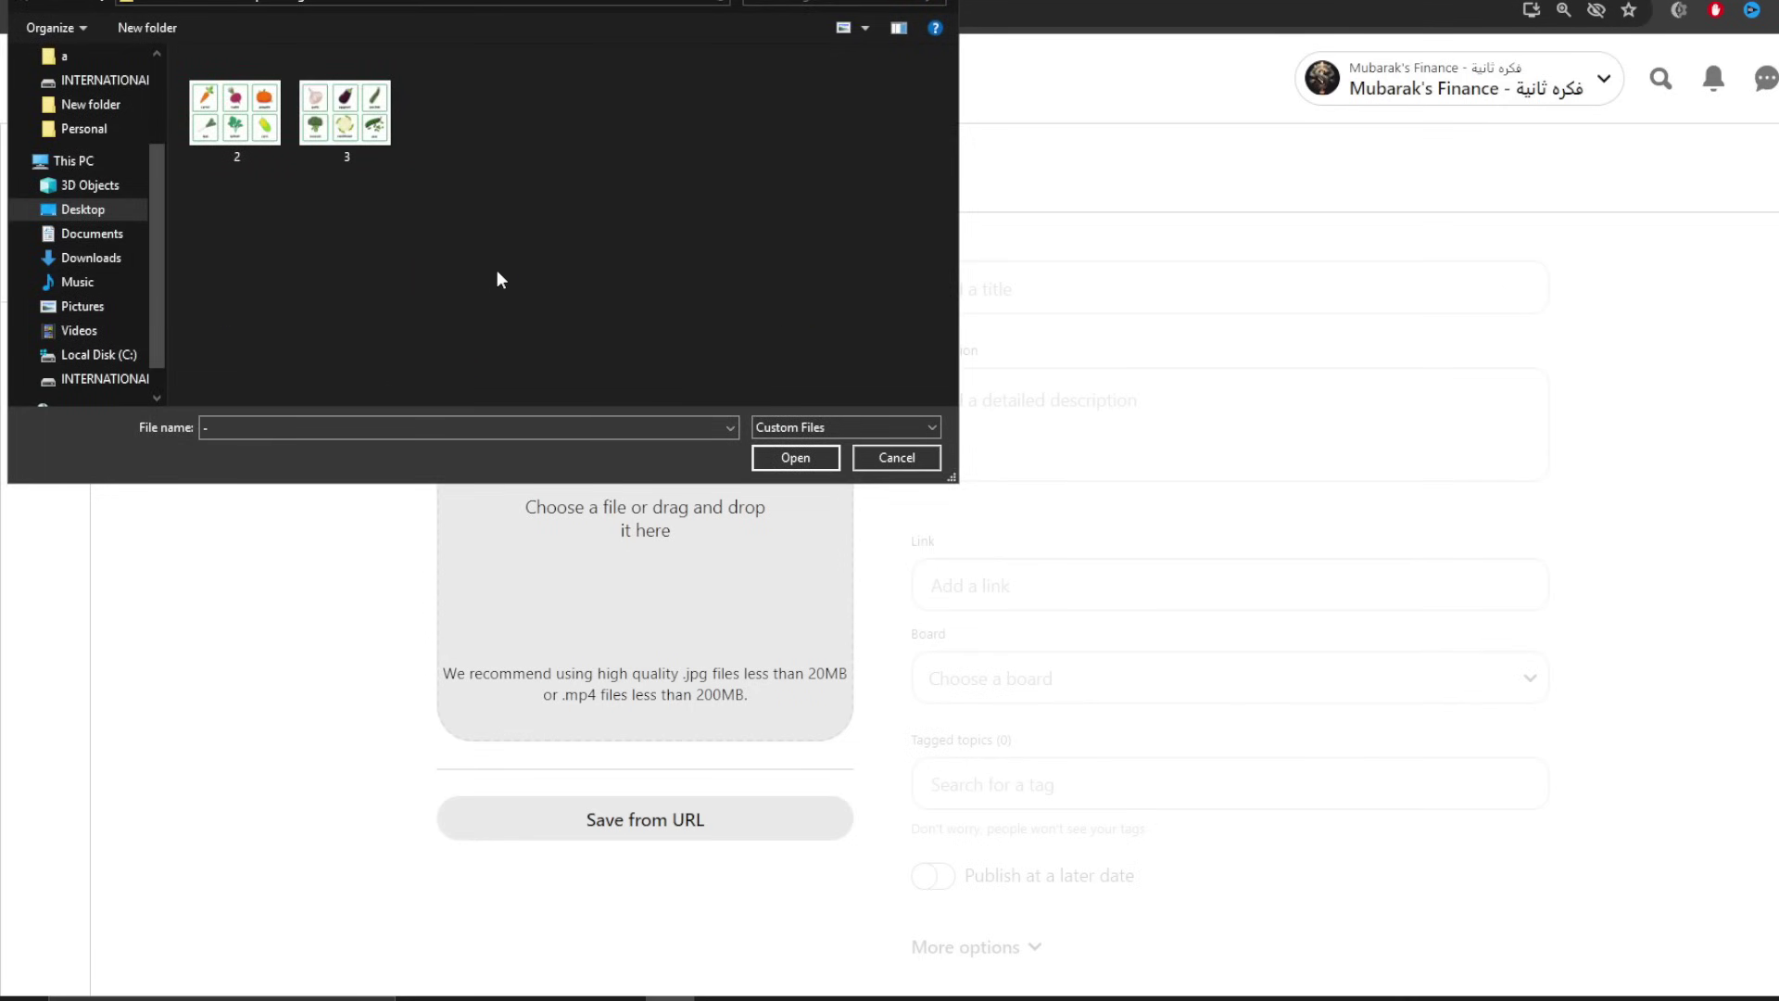
left_click(262, 156)
left_click(794, 458)
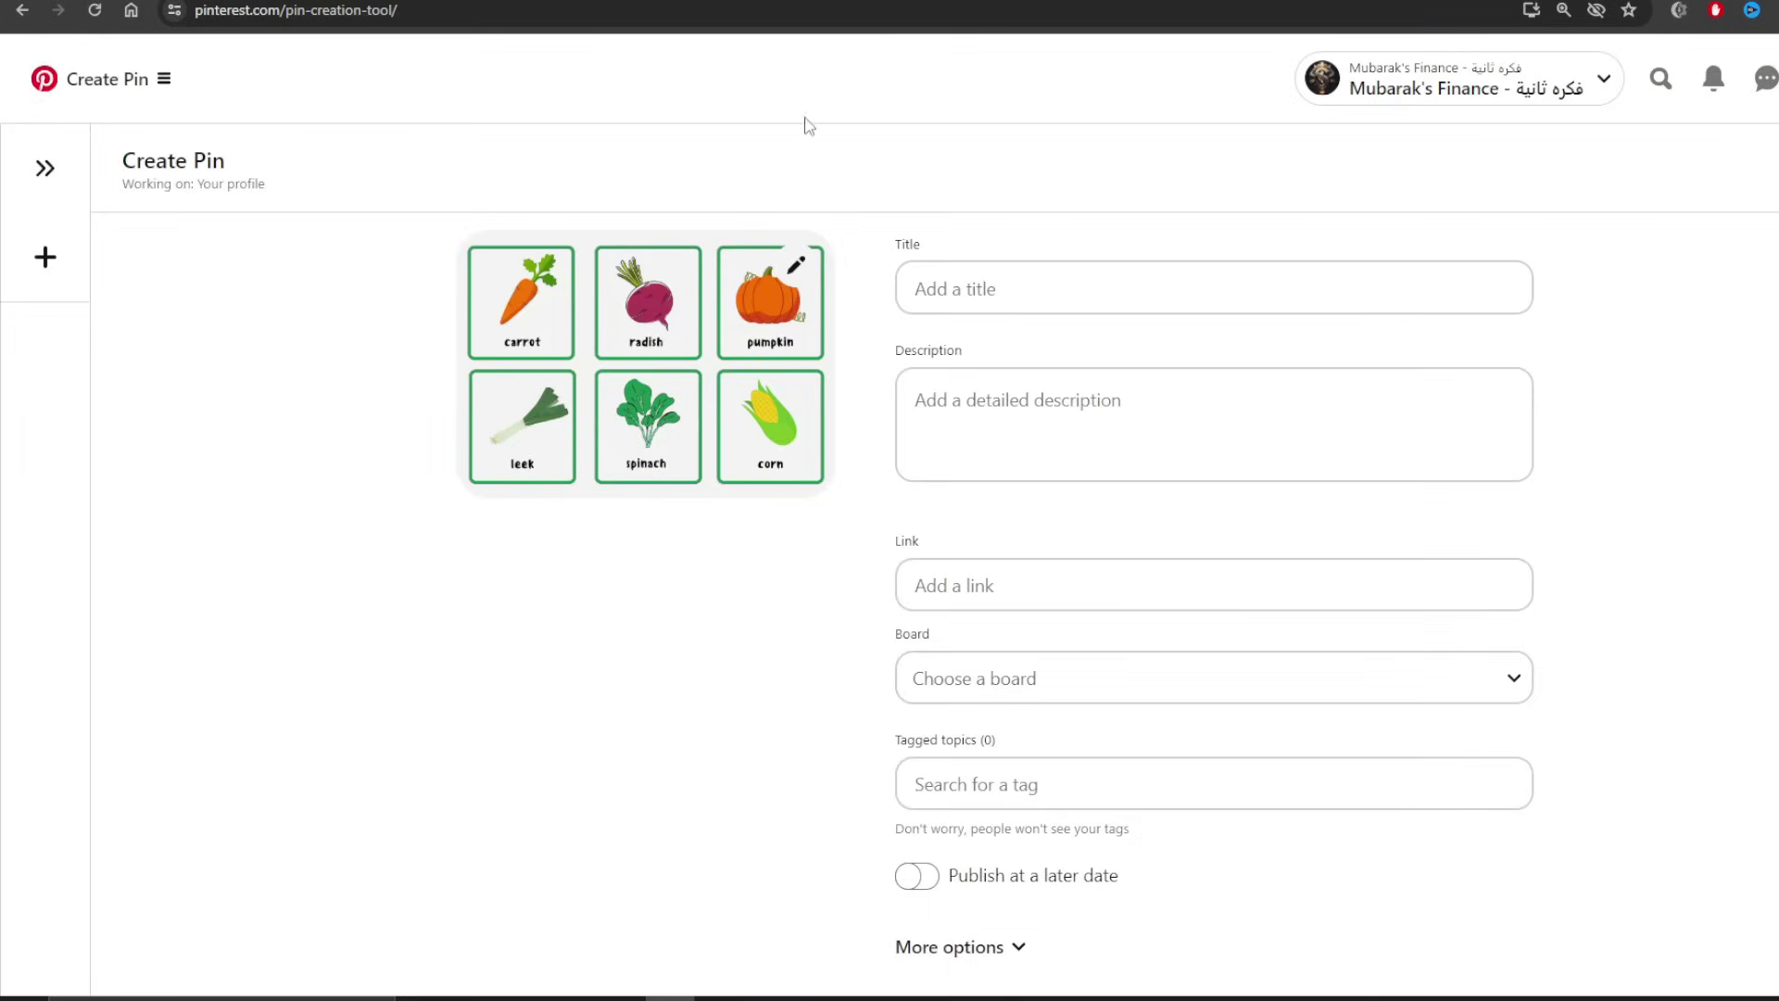
- Copy the product name "Animals Flash Cards for kids" from the Fourthwall product page into the Pin's title
left_click(1010, 283)
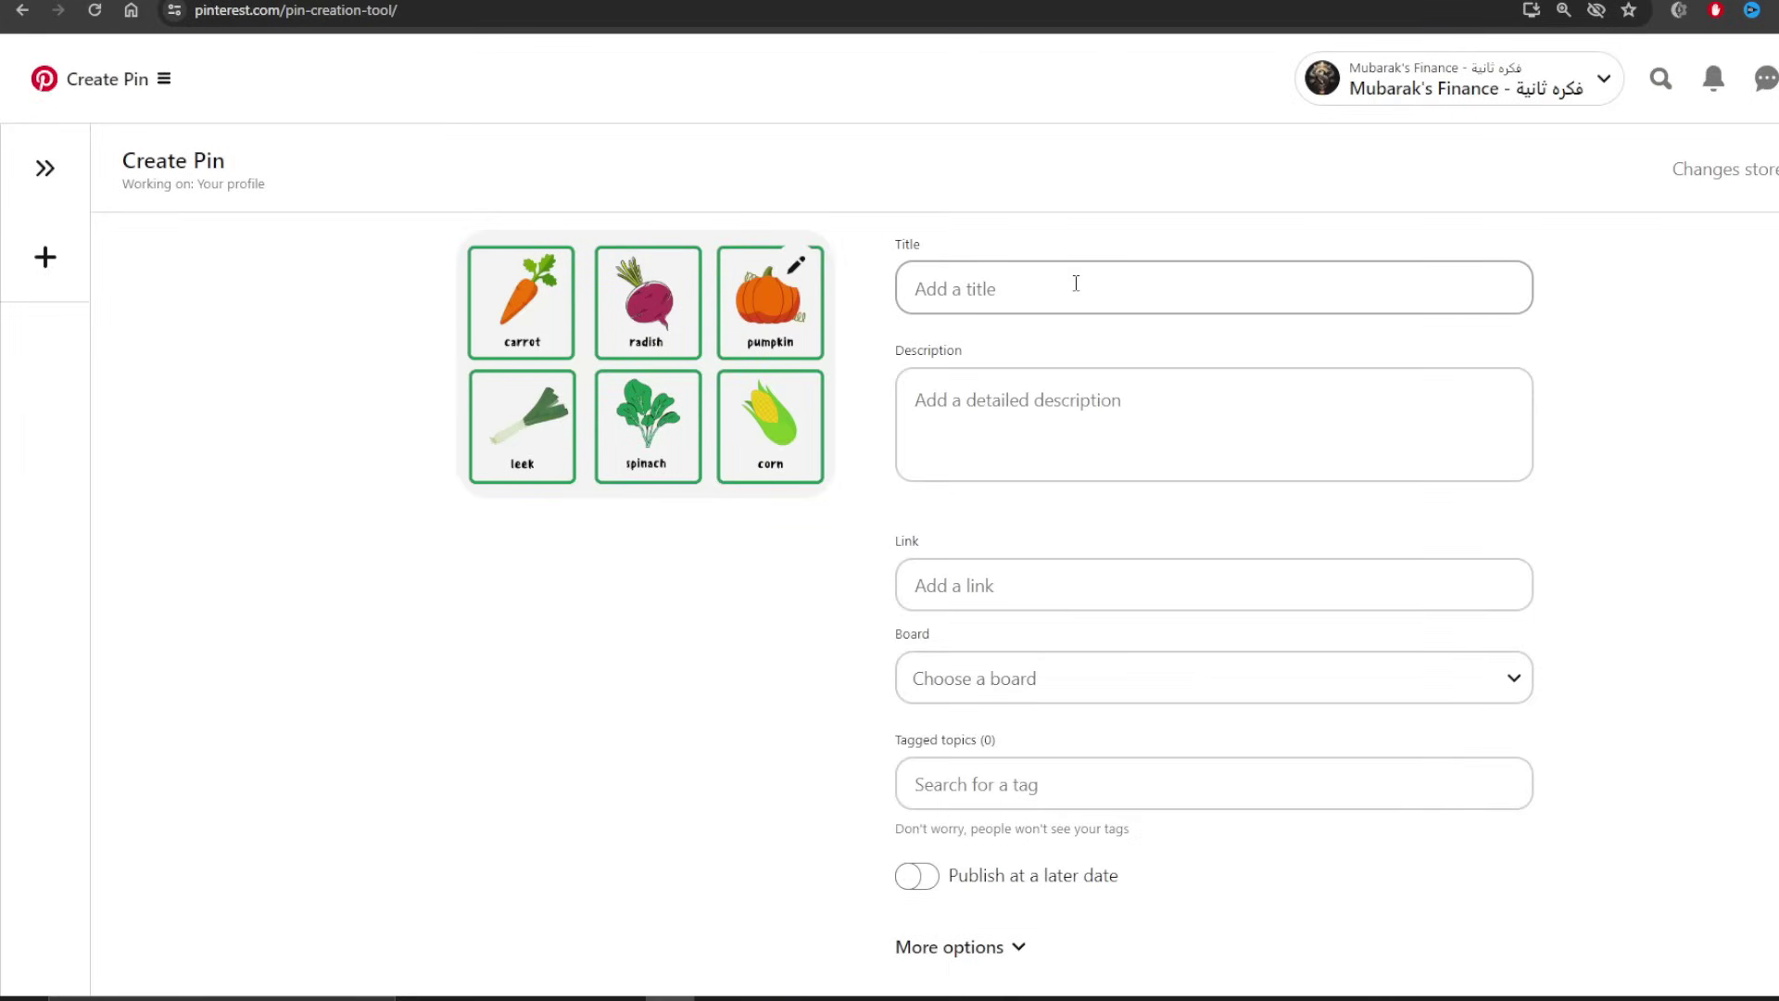
left_click(1102, 454)
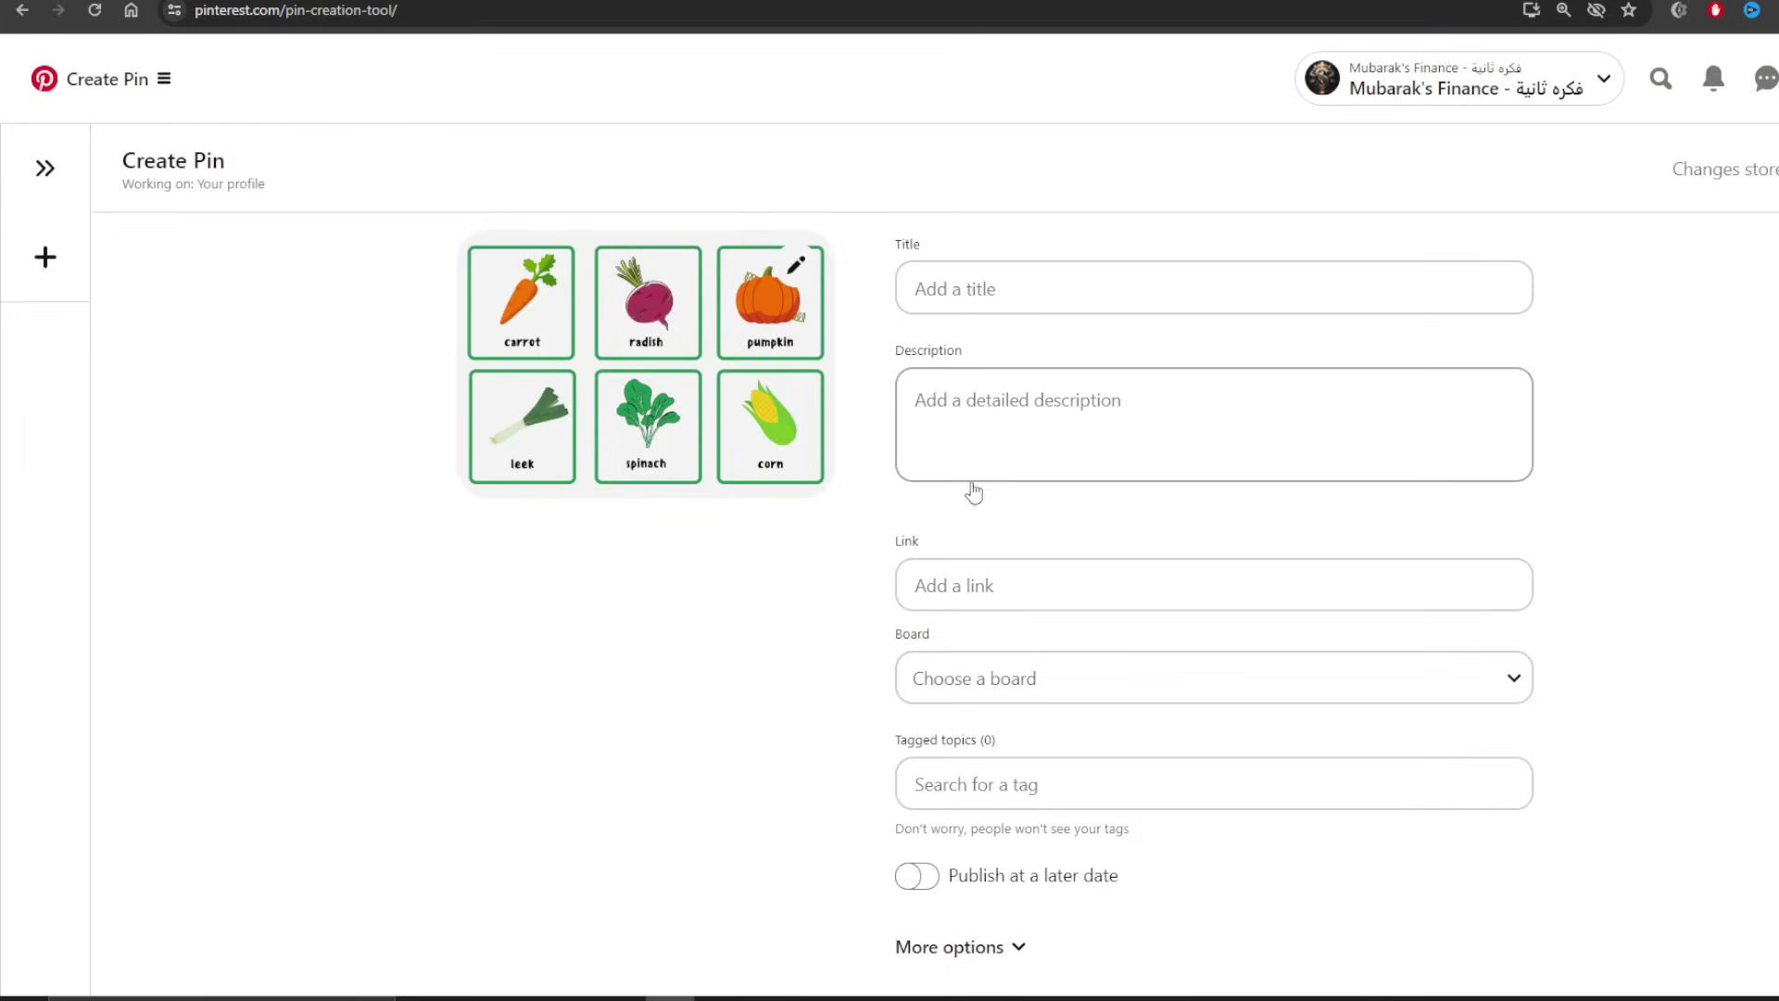
left_click(888, 557)
left_click(1024, 584)
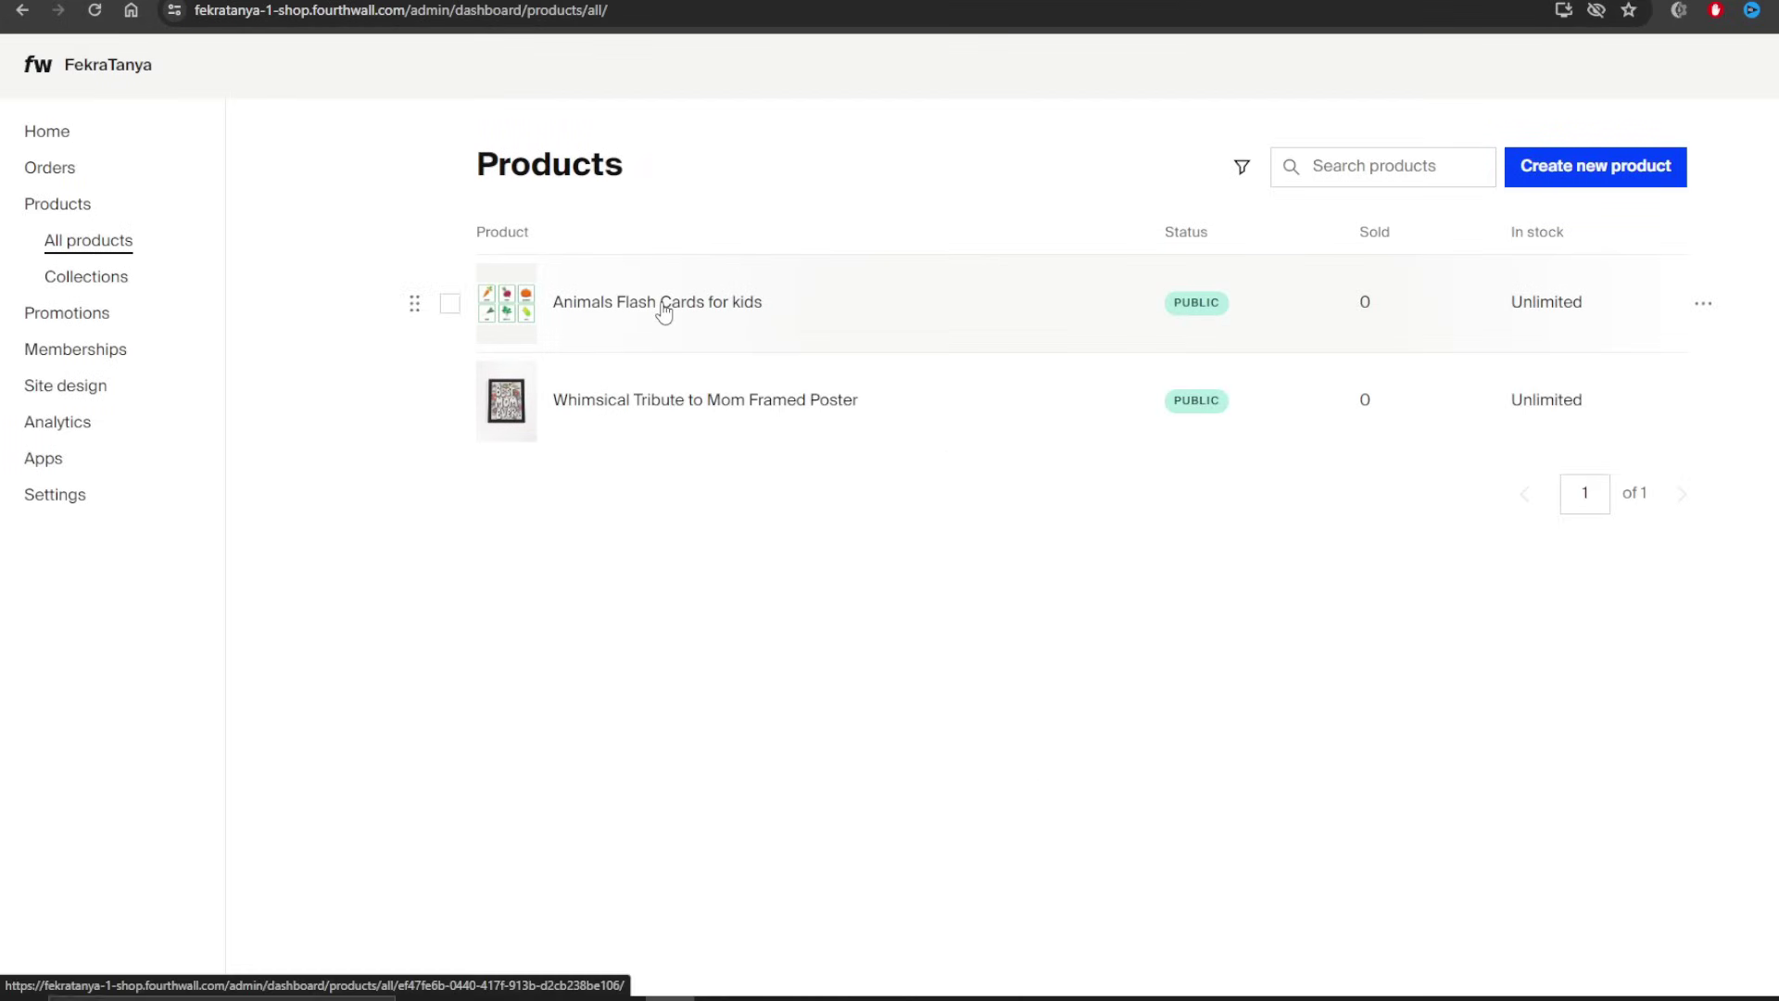
left_click(660, 305)
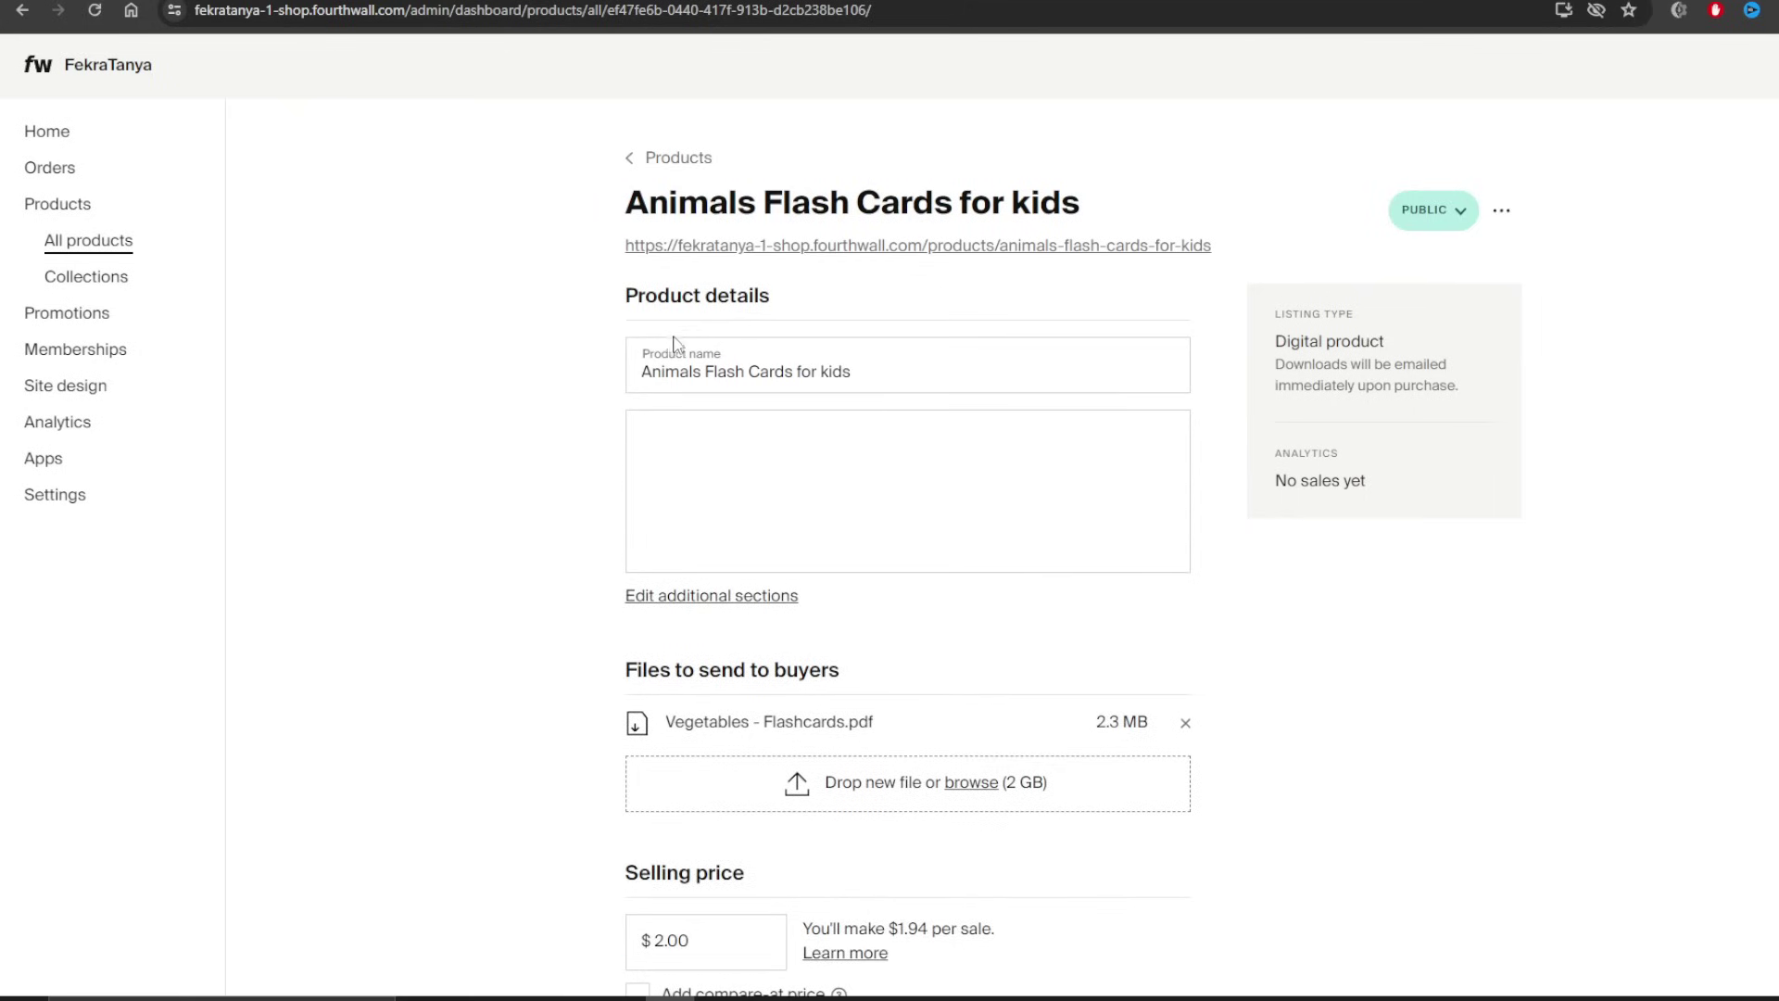
triple_click(737, 374)
key("ctrl+c")
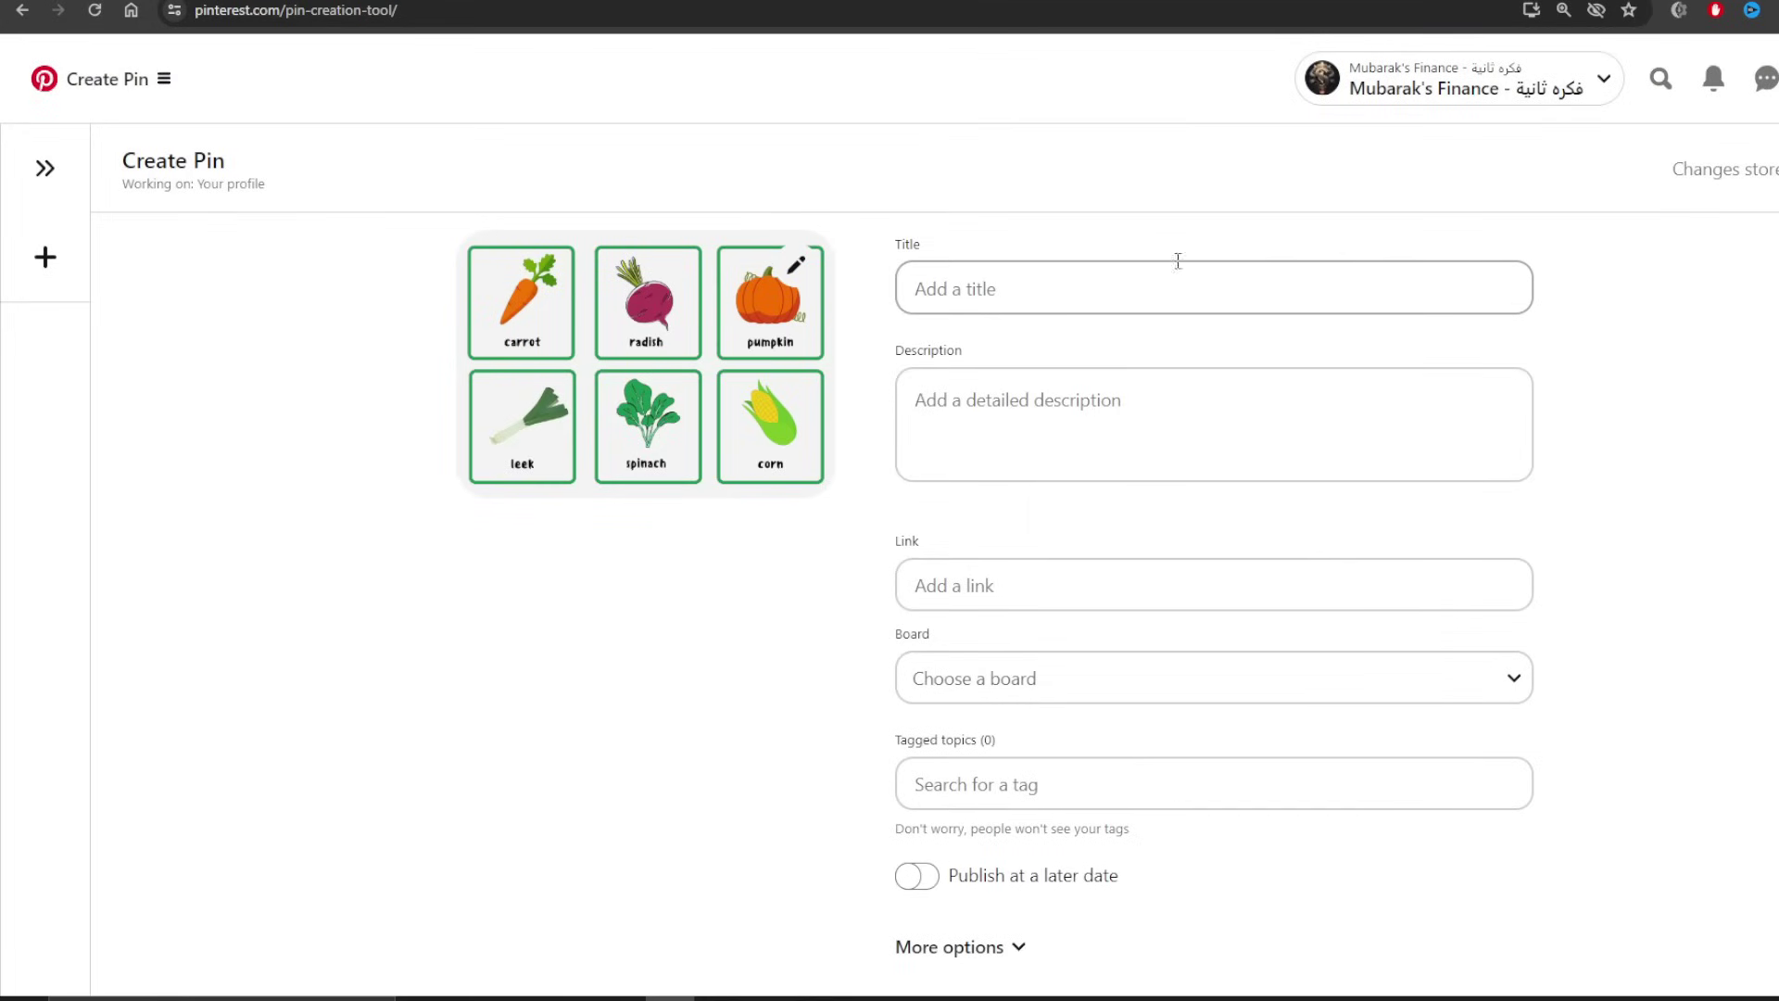
left_click(1151, 274)
key("ctrl+v")
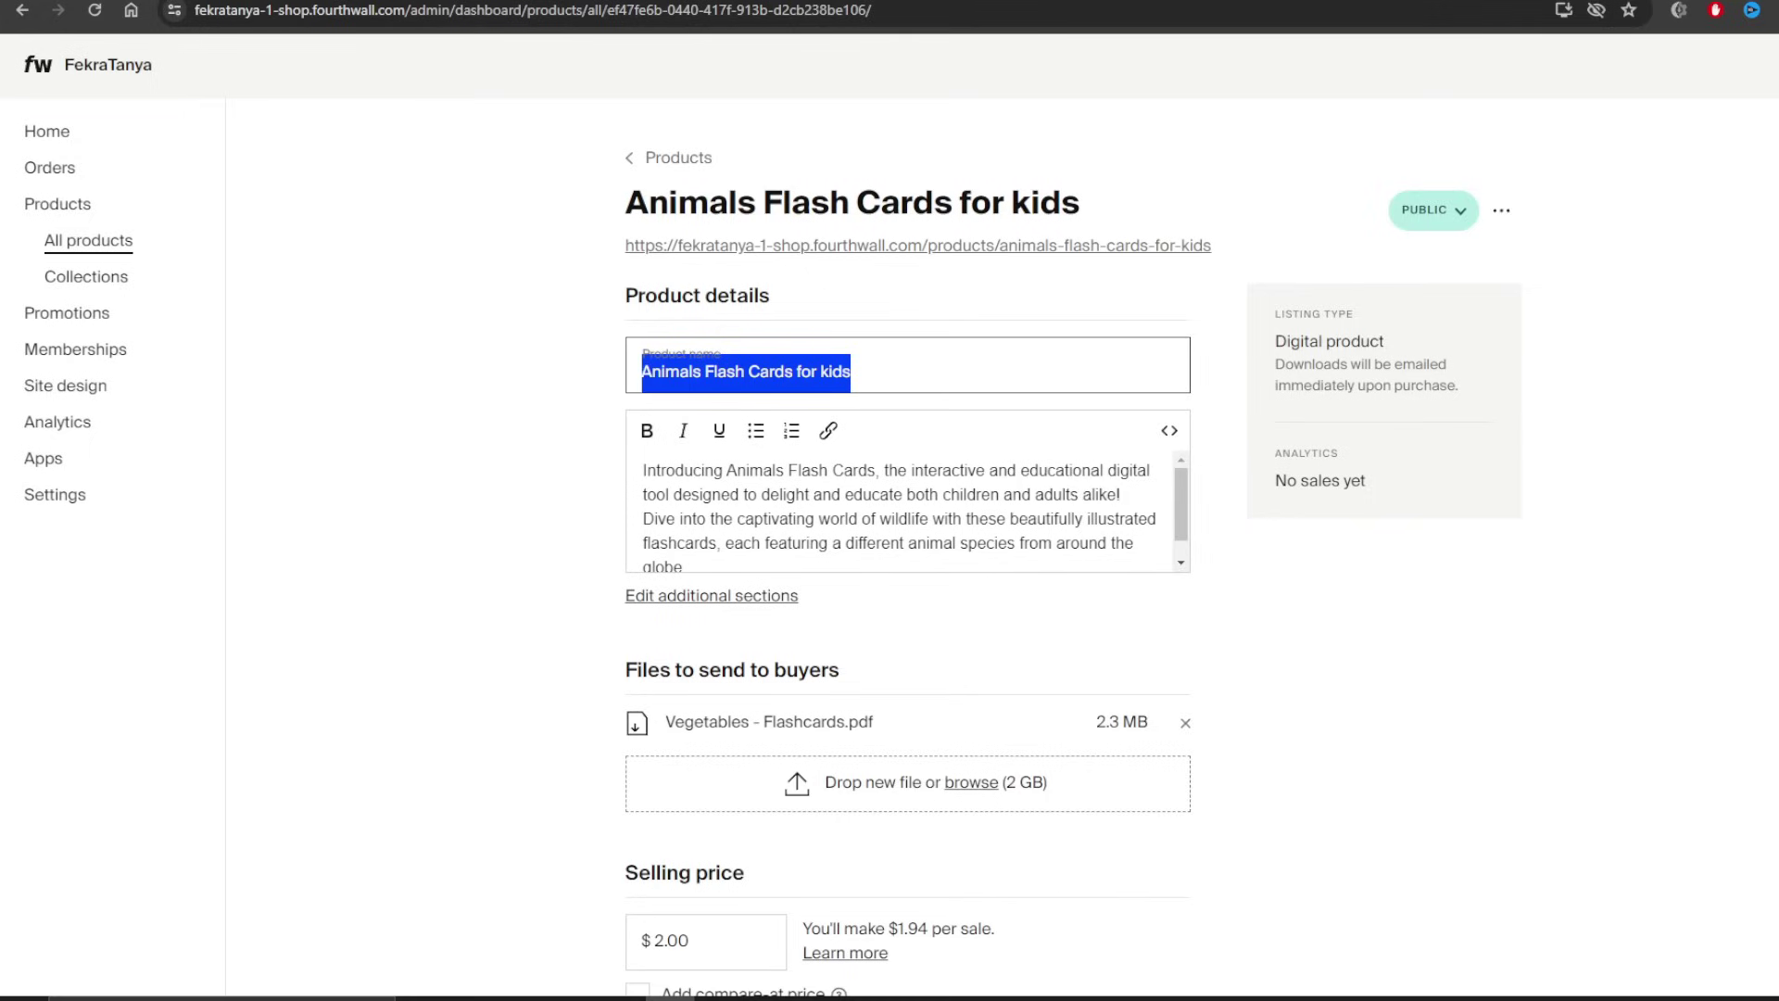
- Copy the full product description from the Fourthwall product page into the Pin's description
left_click(838, 533)
key("ctrl+a")
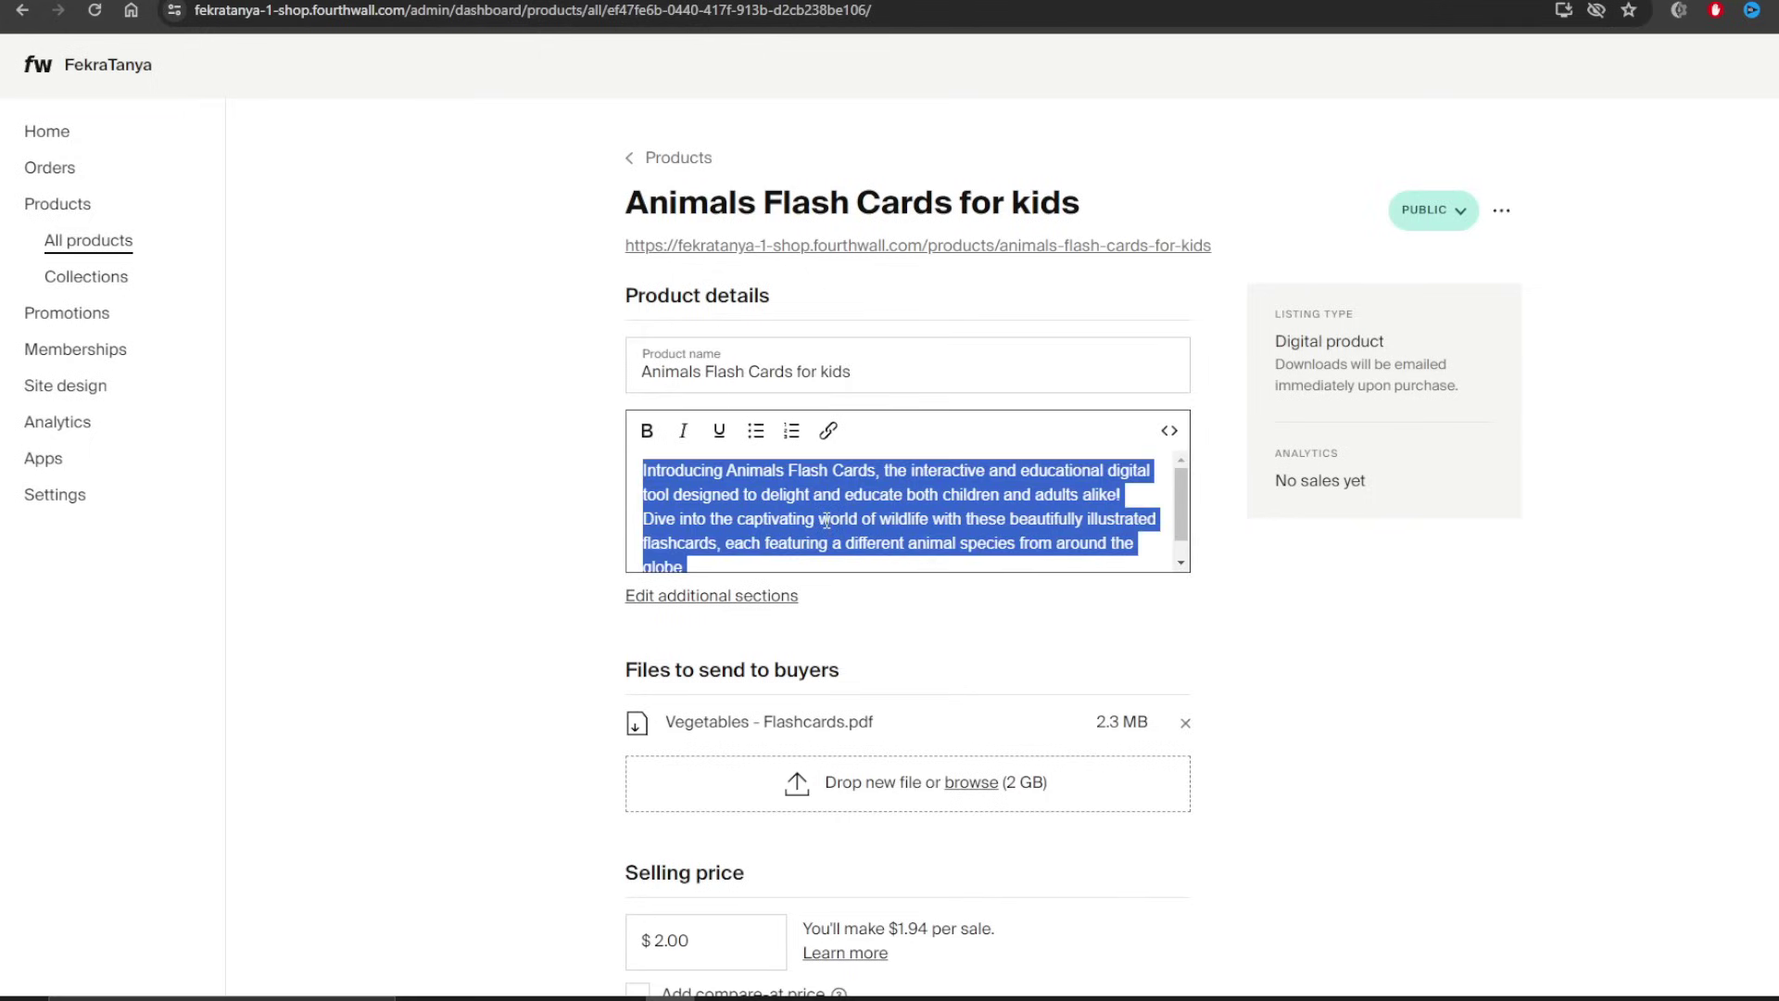
key("ctrl+c")
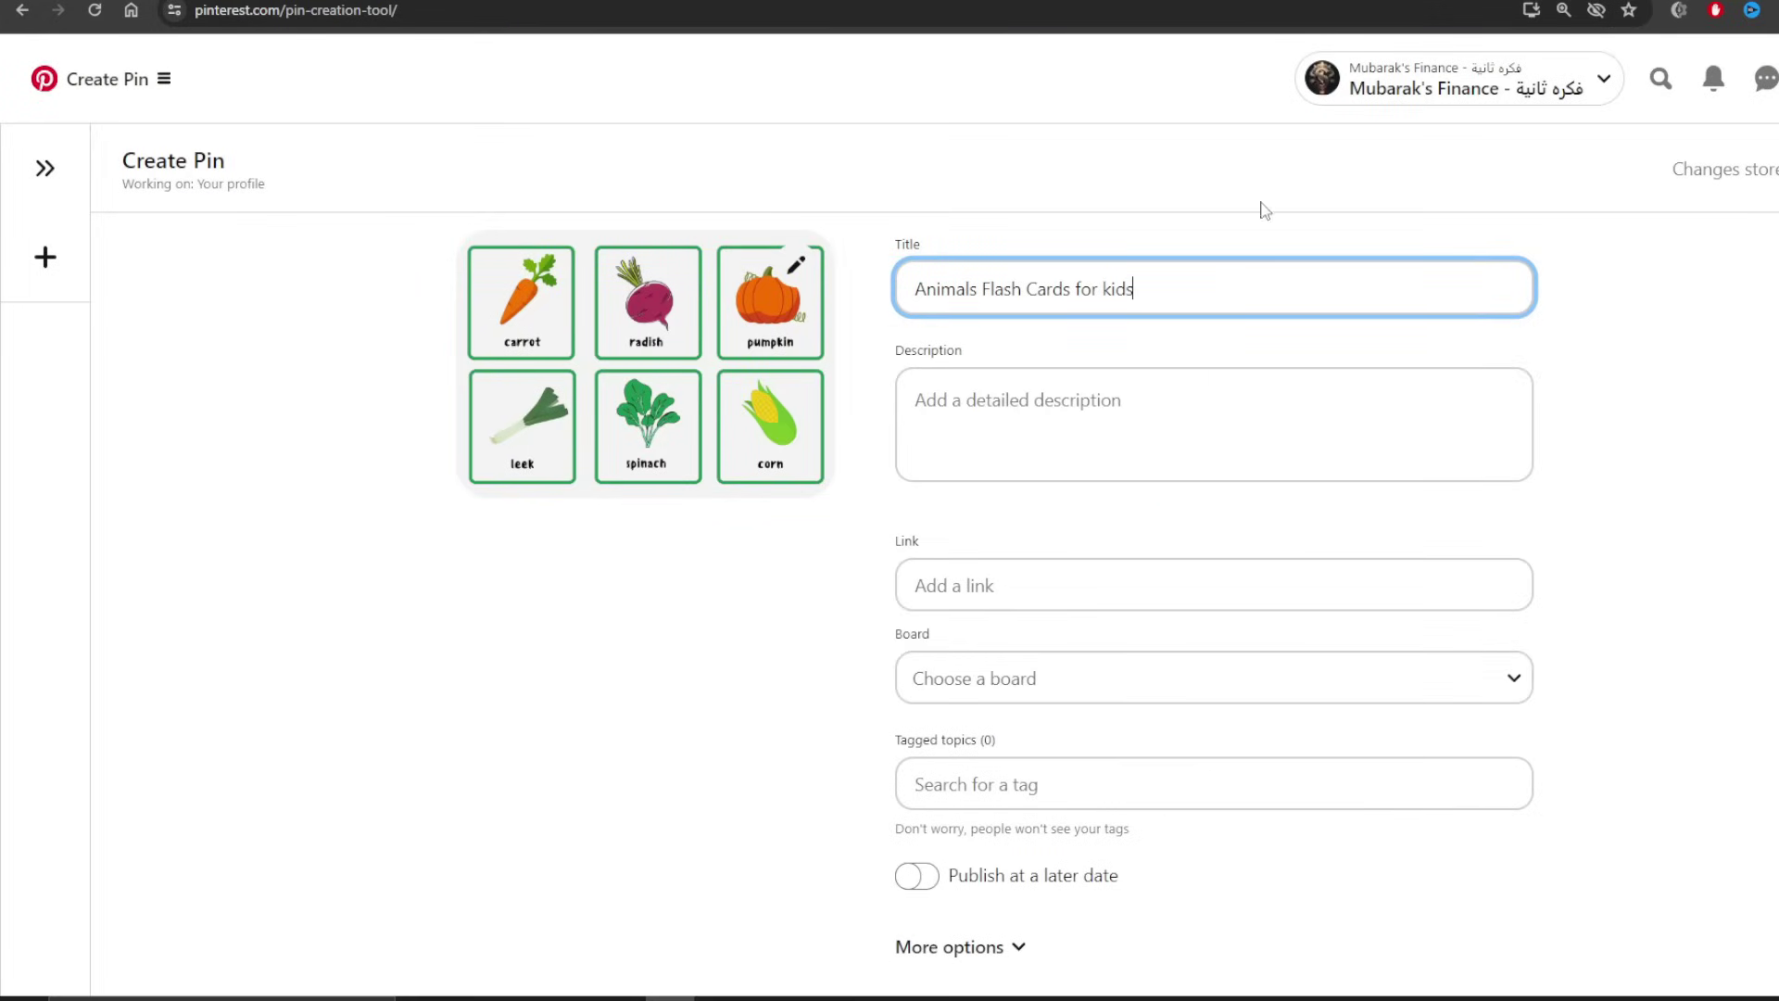
left_click(1155, 401)
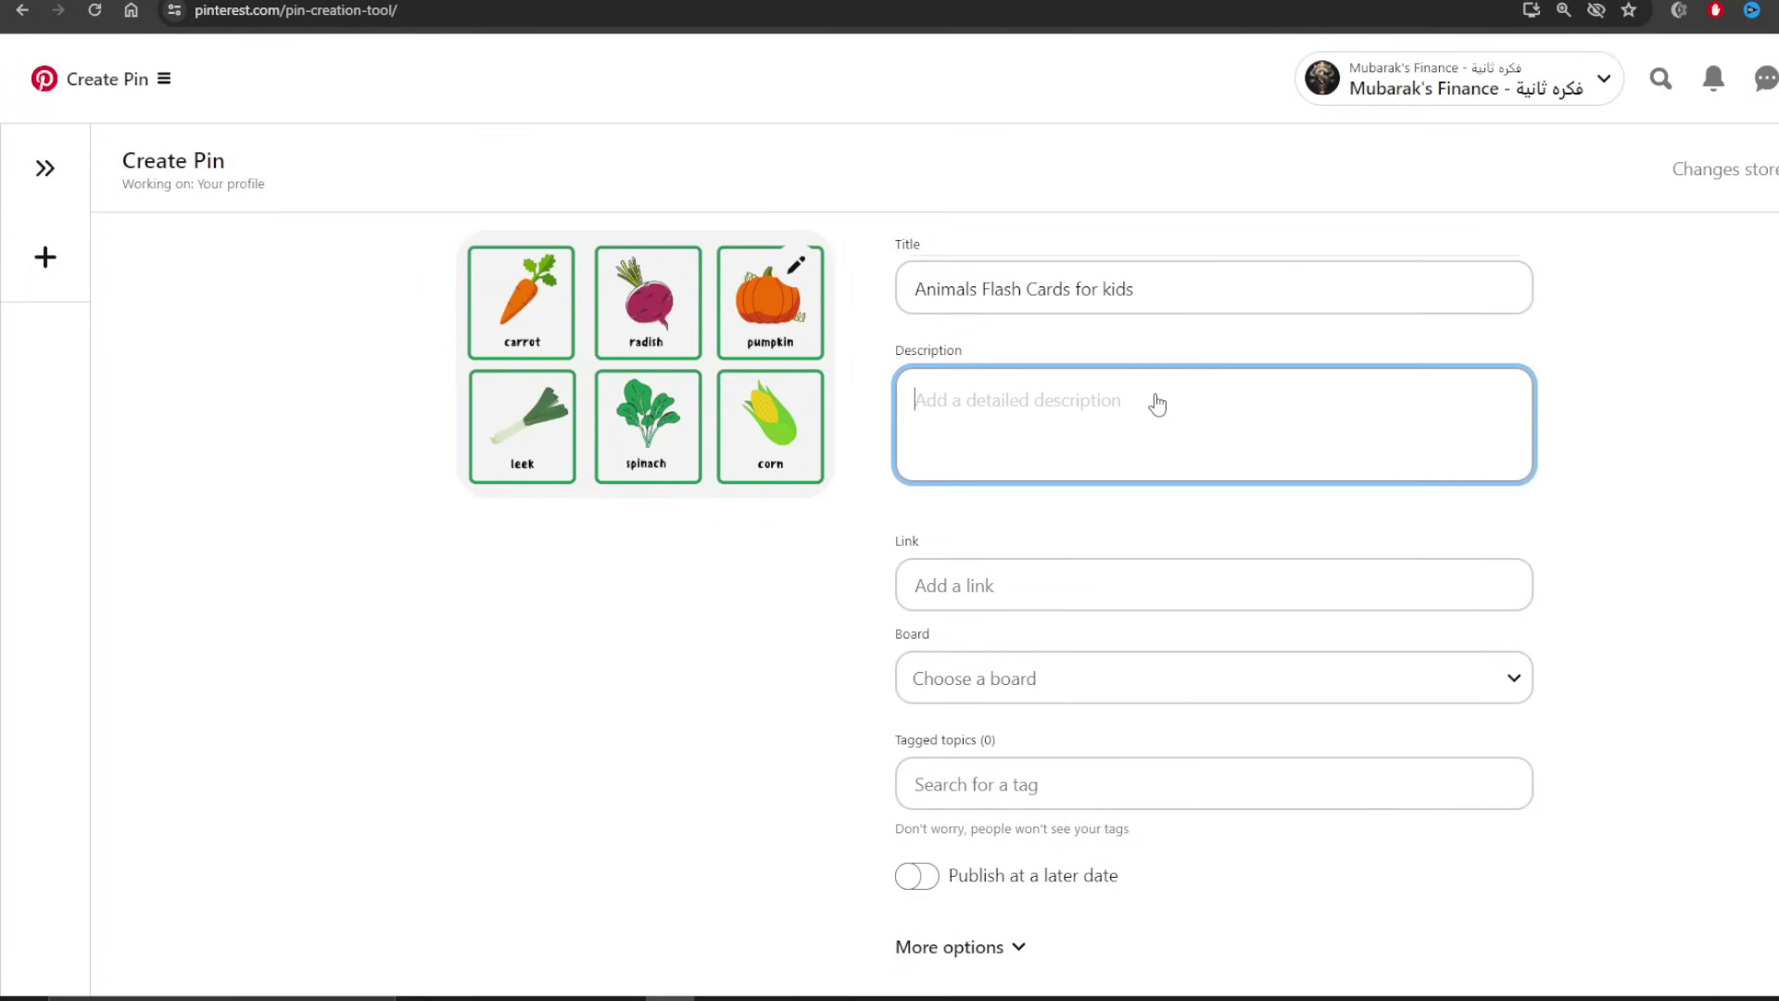
key("ctrl+v")
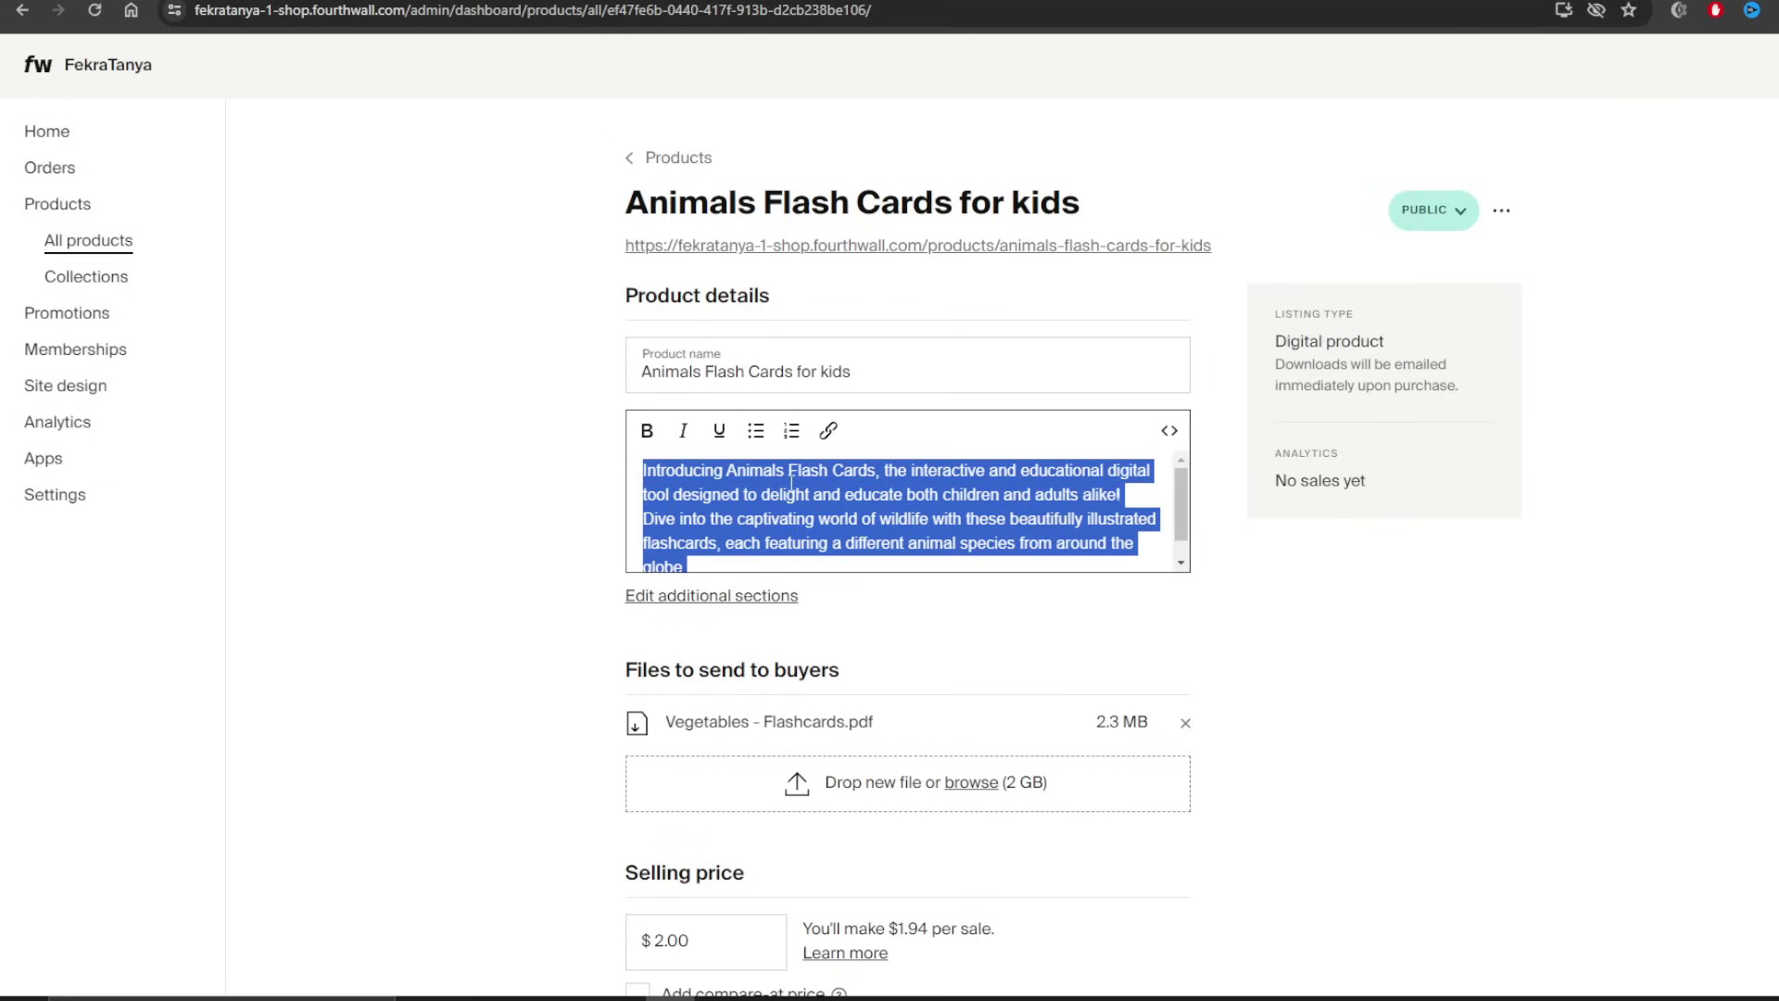
- Copy the Animals Flash Cards for kids product page address from Fourthwall into the Pin's link
right_click(880, 261)
left_click(995, 402)
key("ctrl+Tab")
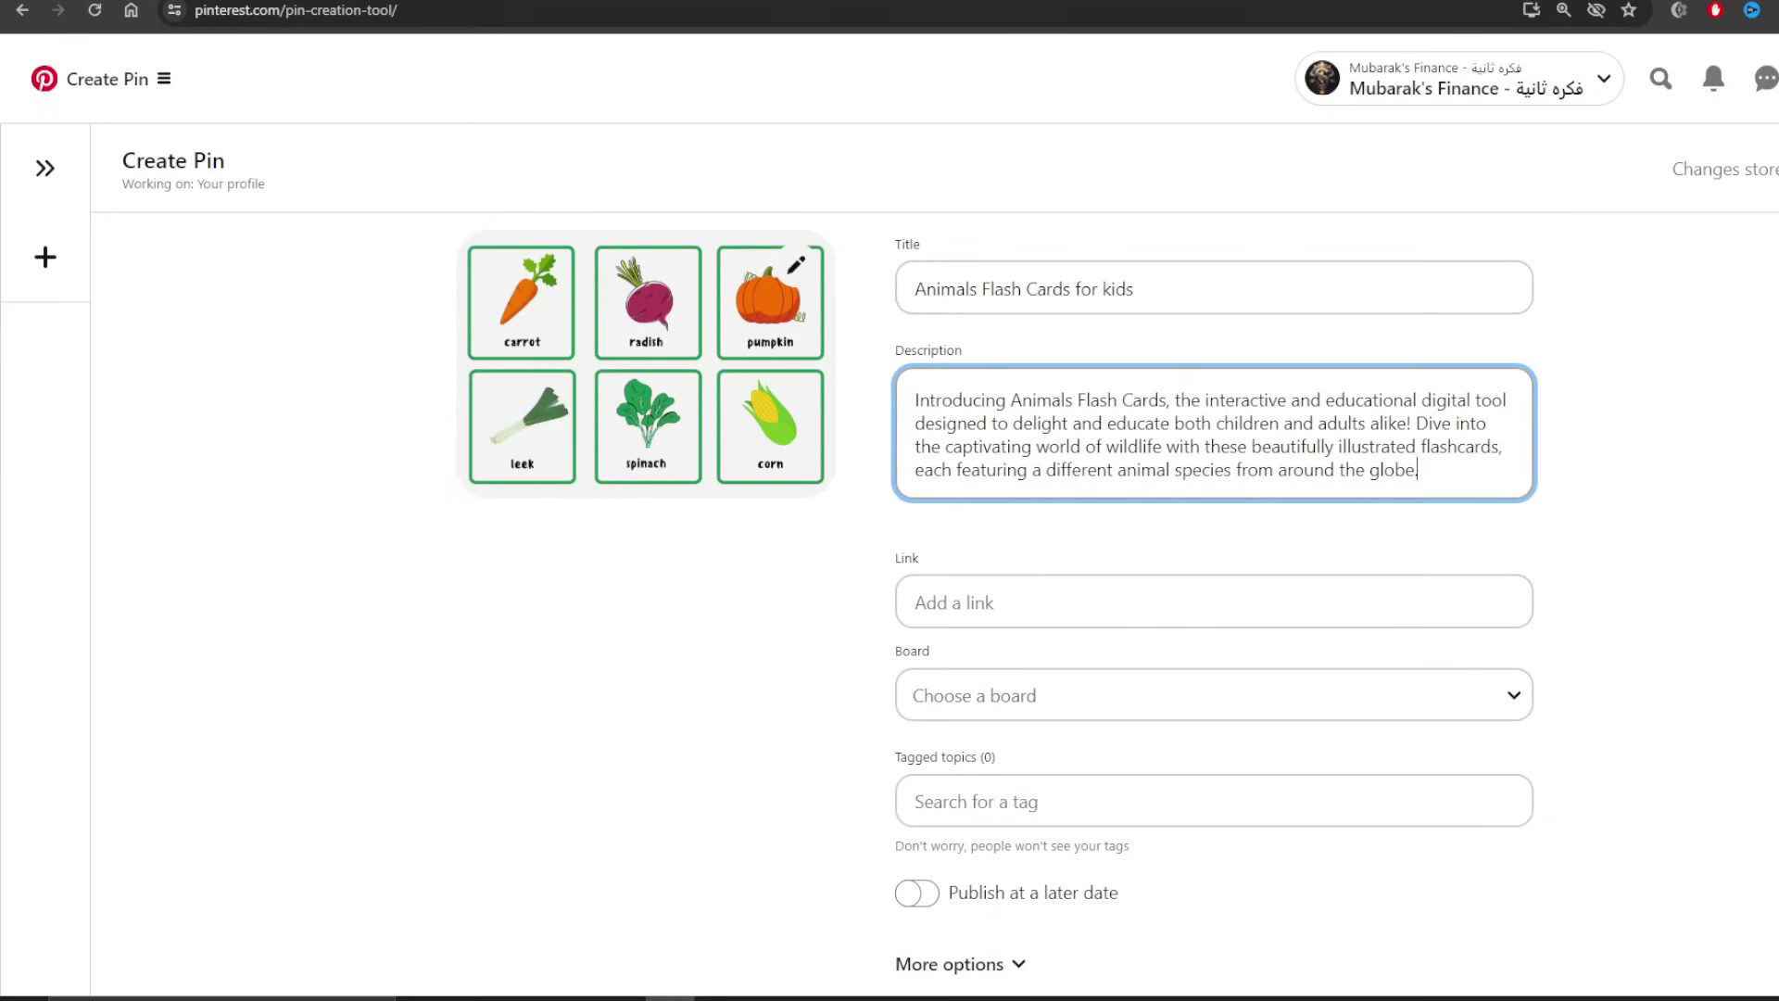
left_click(1047, 604)
key("ctrl+v")
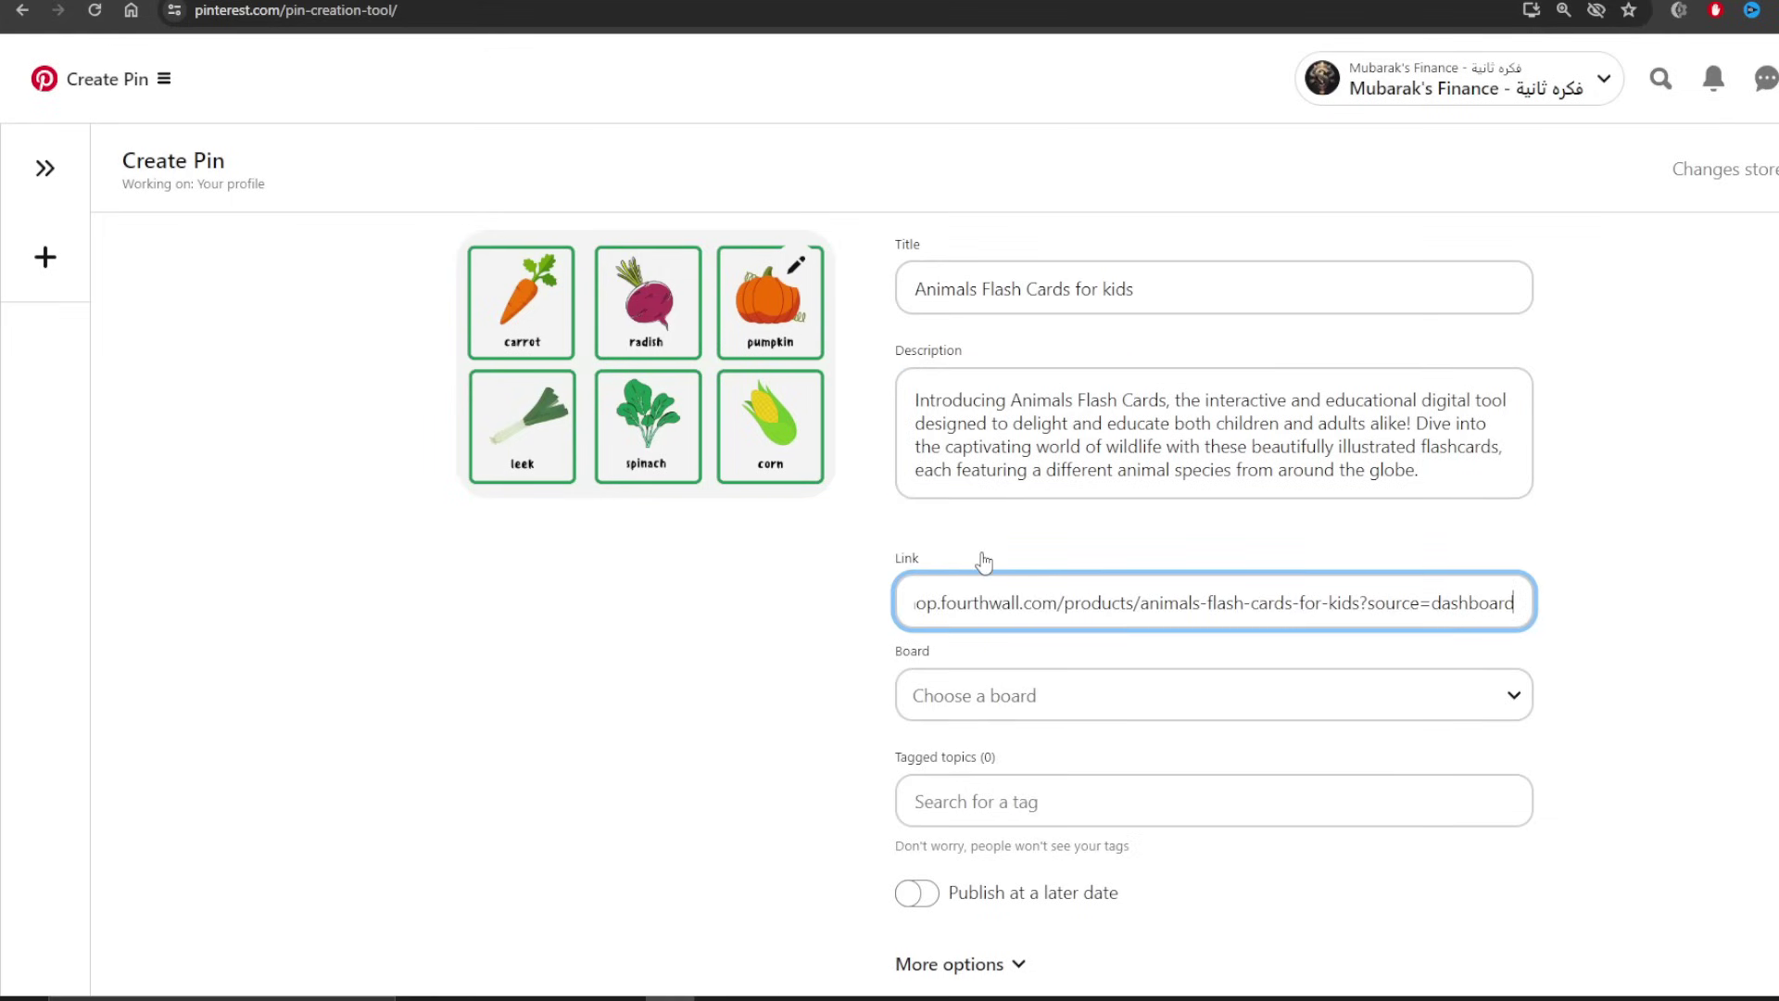
left_click(1008, 537)
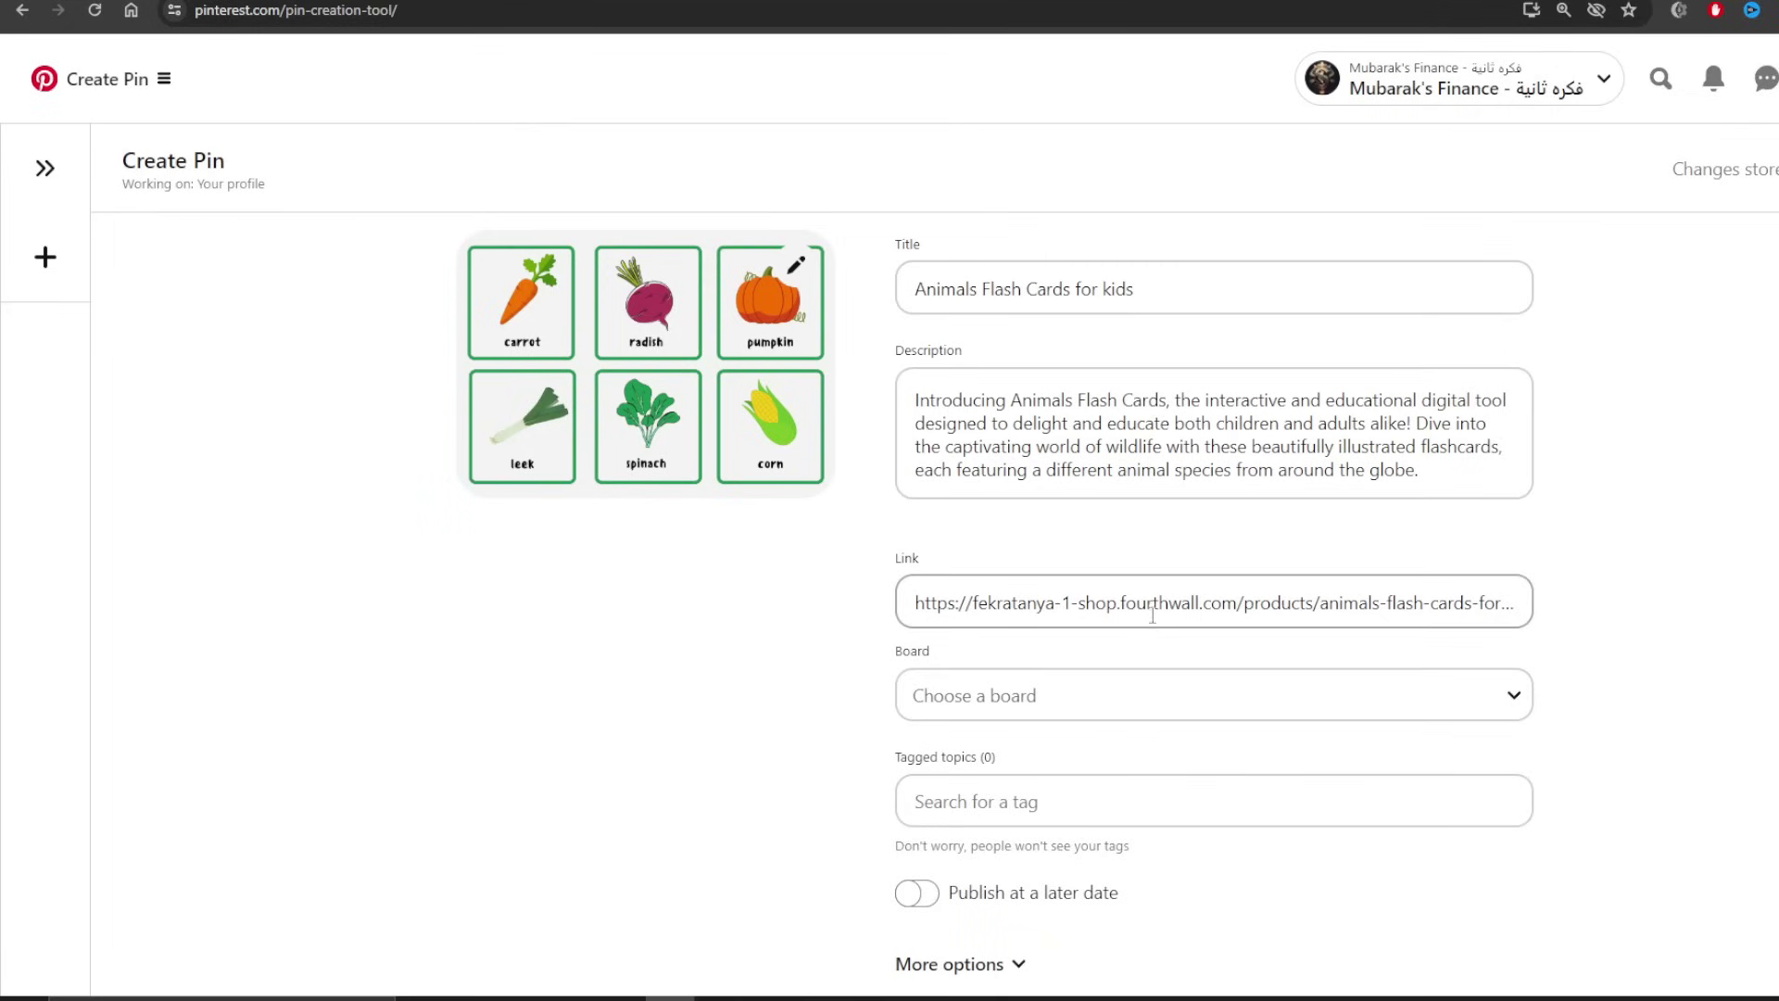
- Check the files and selling price on the Fourthwall product page and return to the Pinterest Pin draft
key("ctrl+Tab")
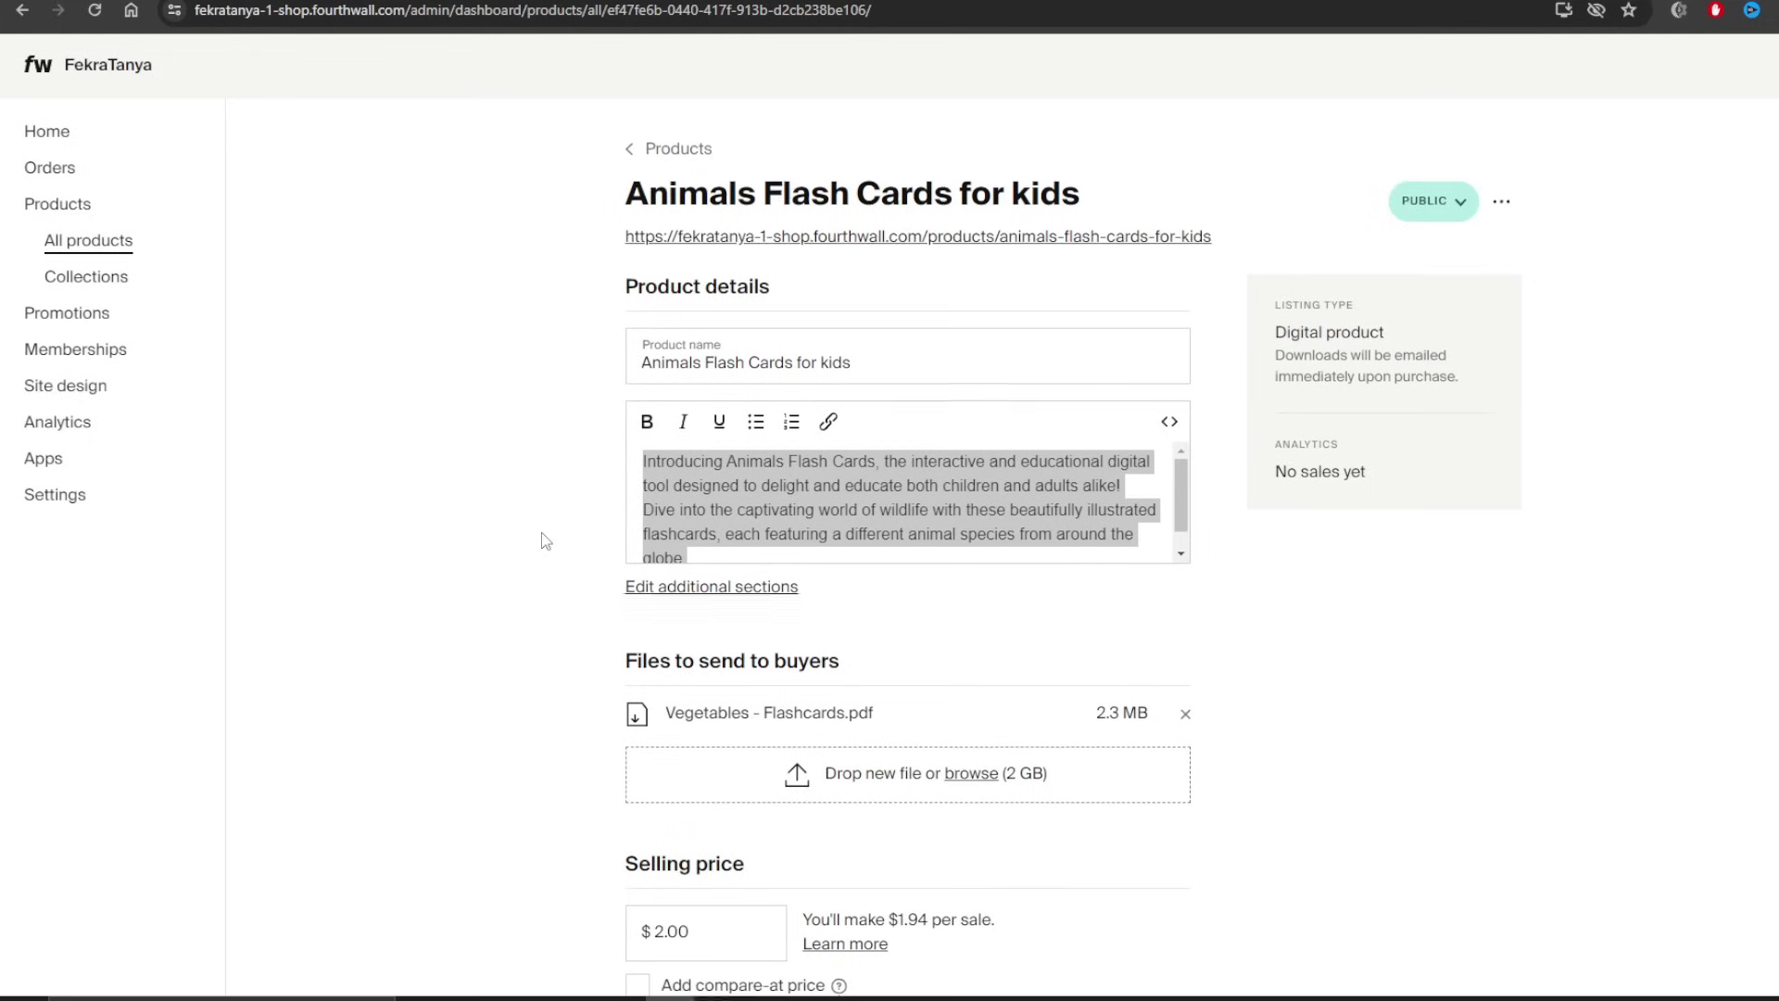
scroll(545, 541, "down", 2)
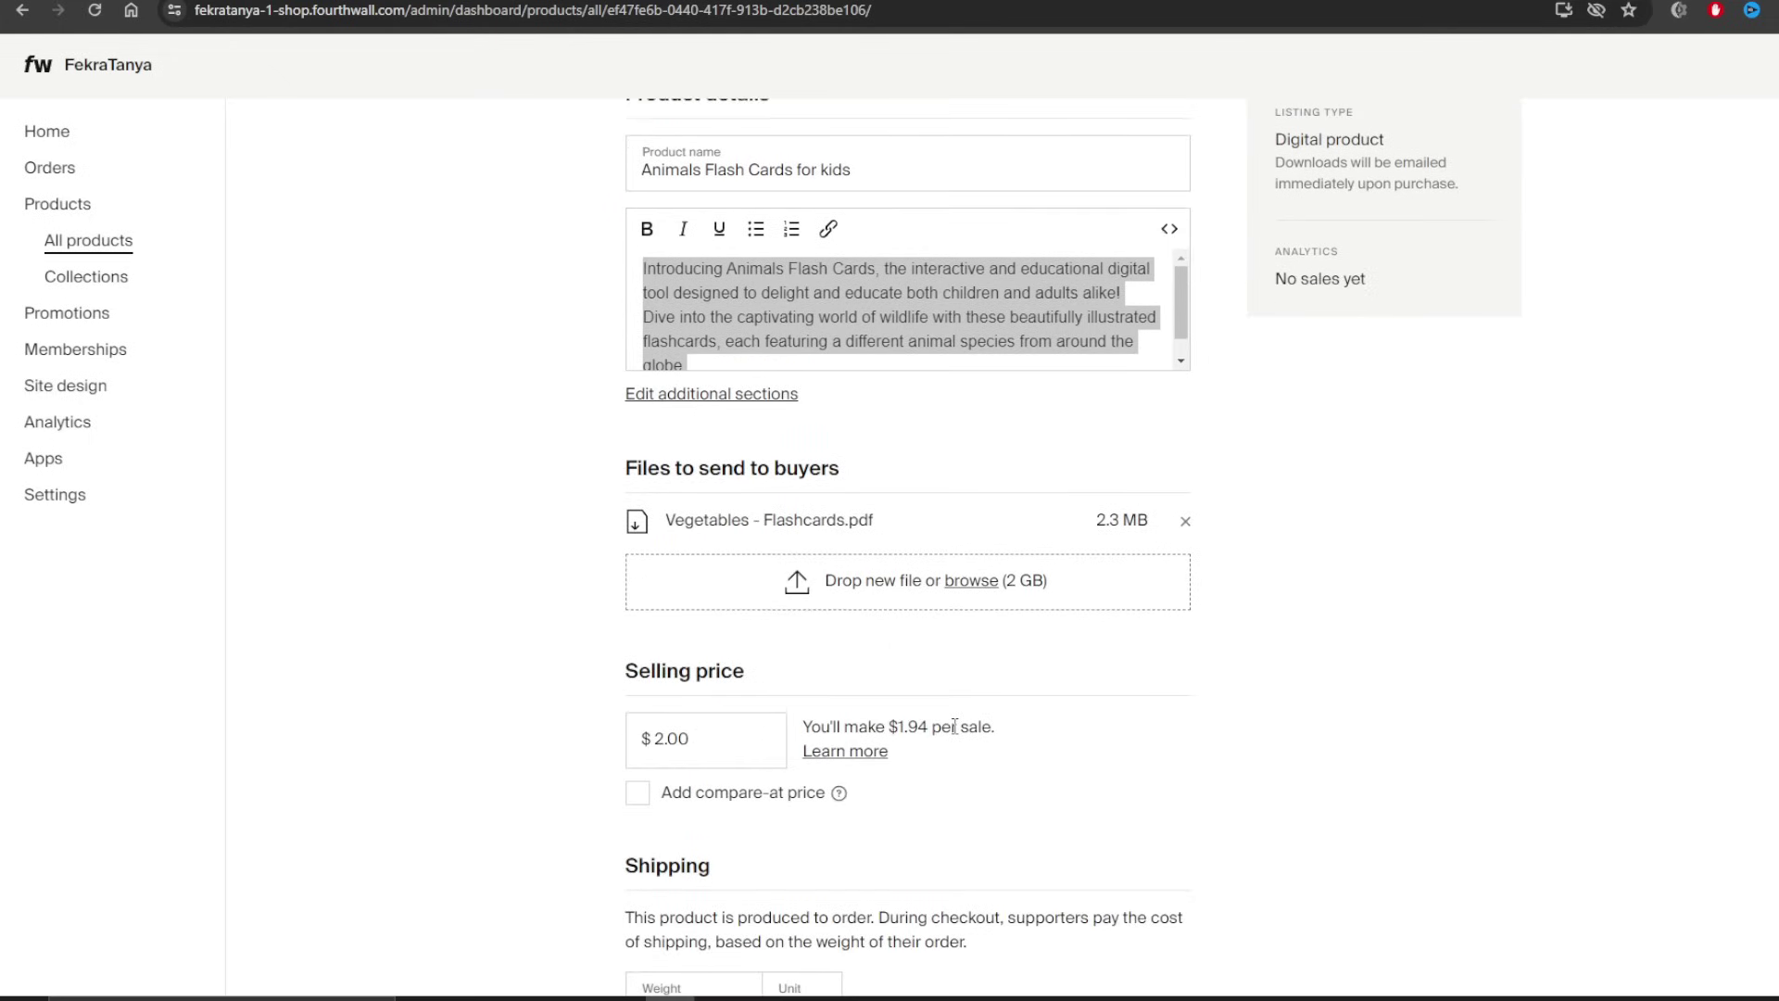
key("ctrl+shift+Tab")
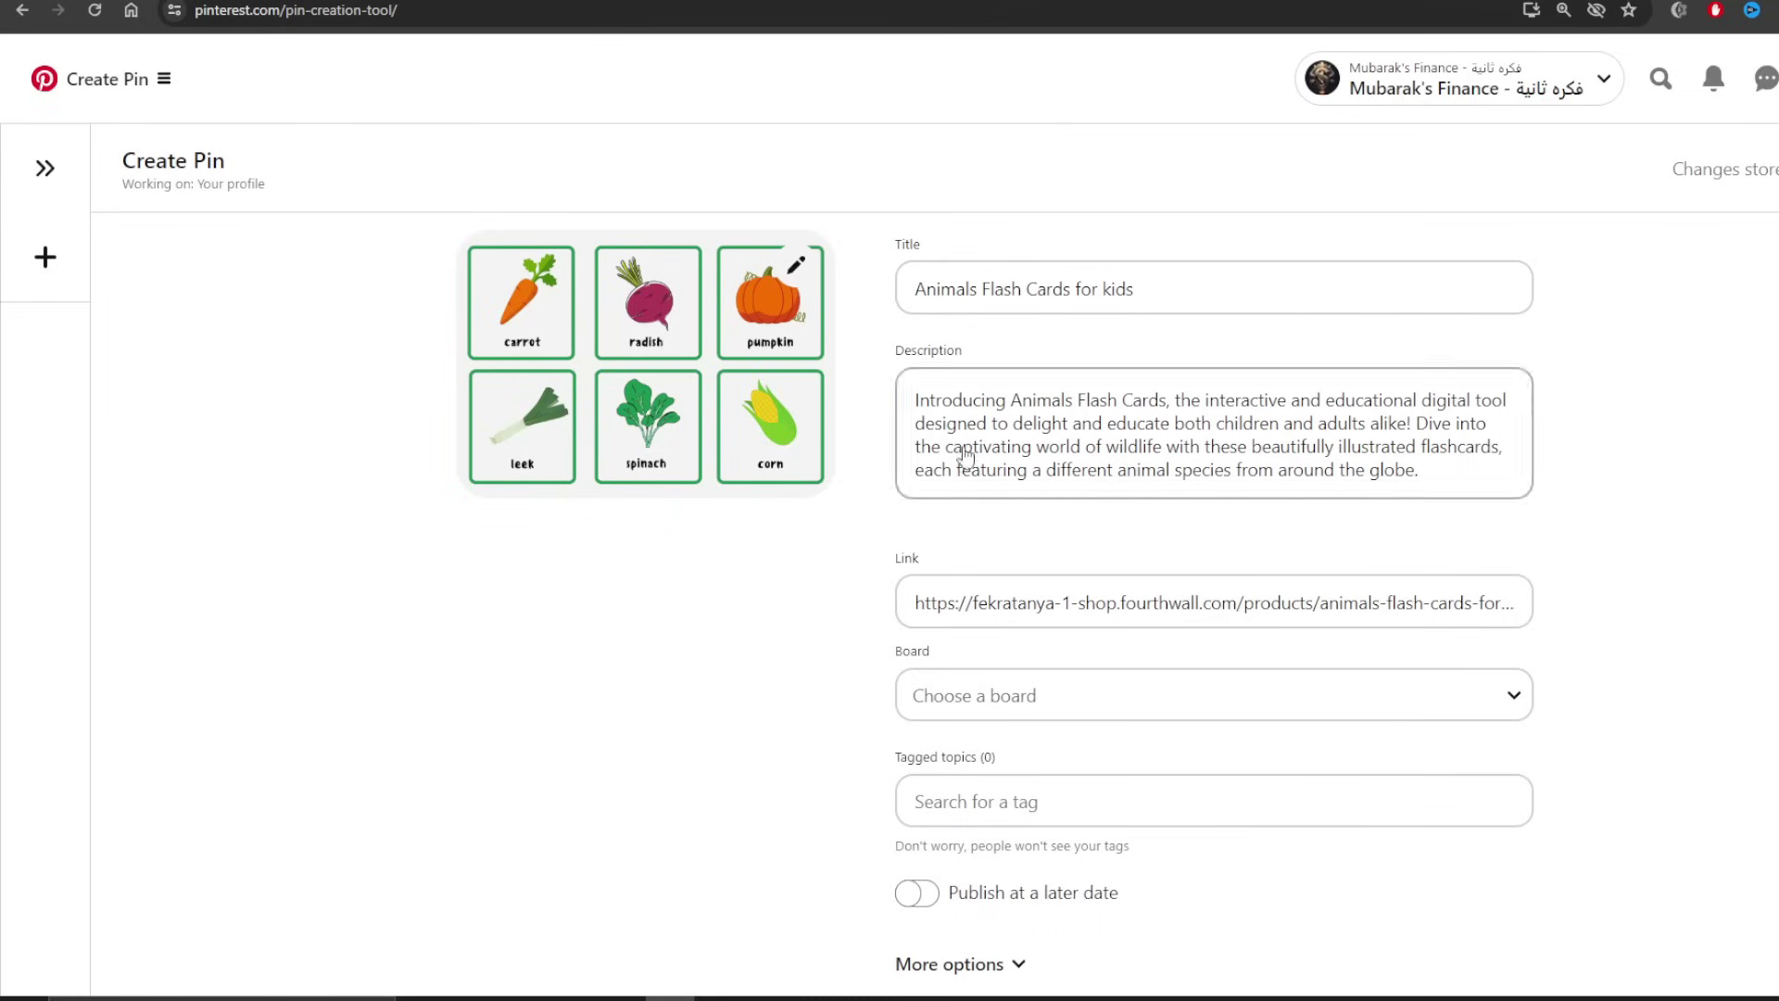
- Create a new non-secret board named "Flash Cards 2024" and assign the Pin to it
left_click(1051, 717)
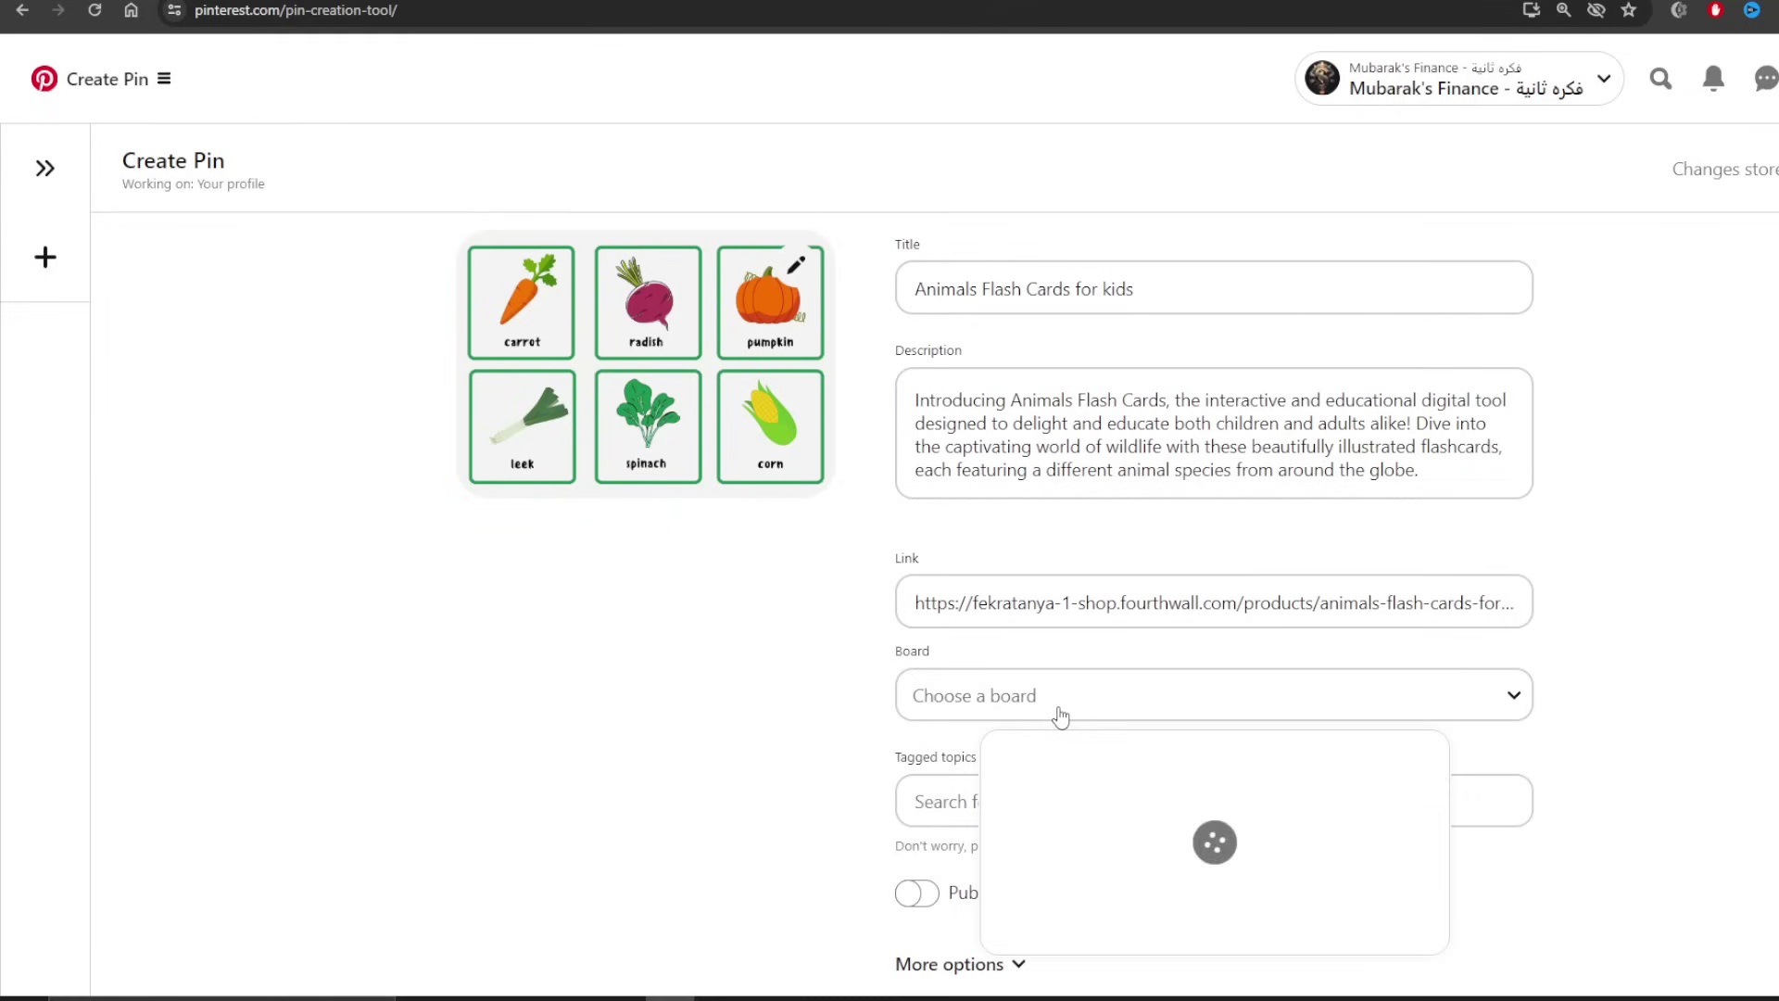
left_click(1147, 600)
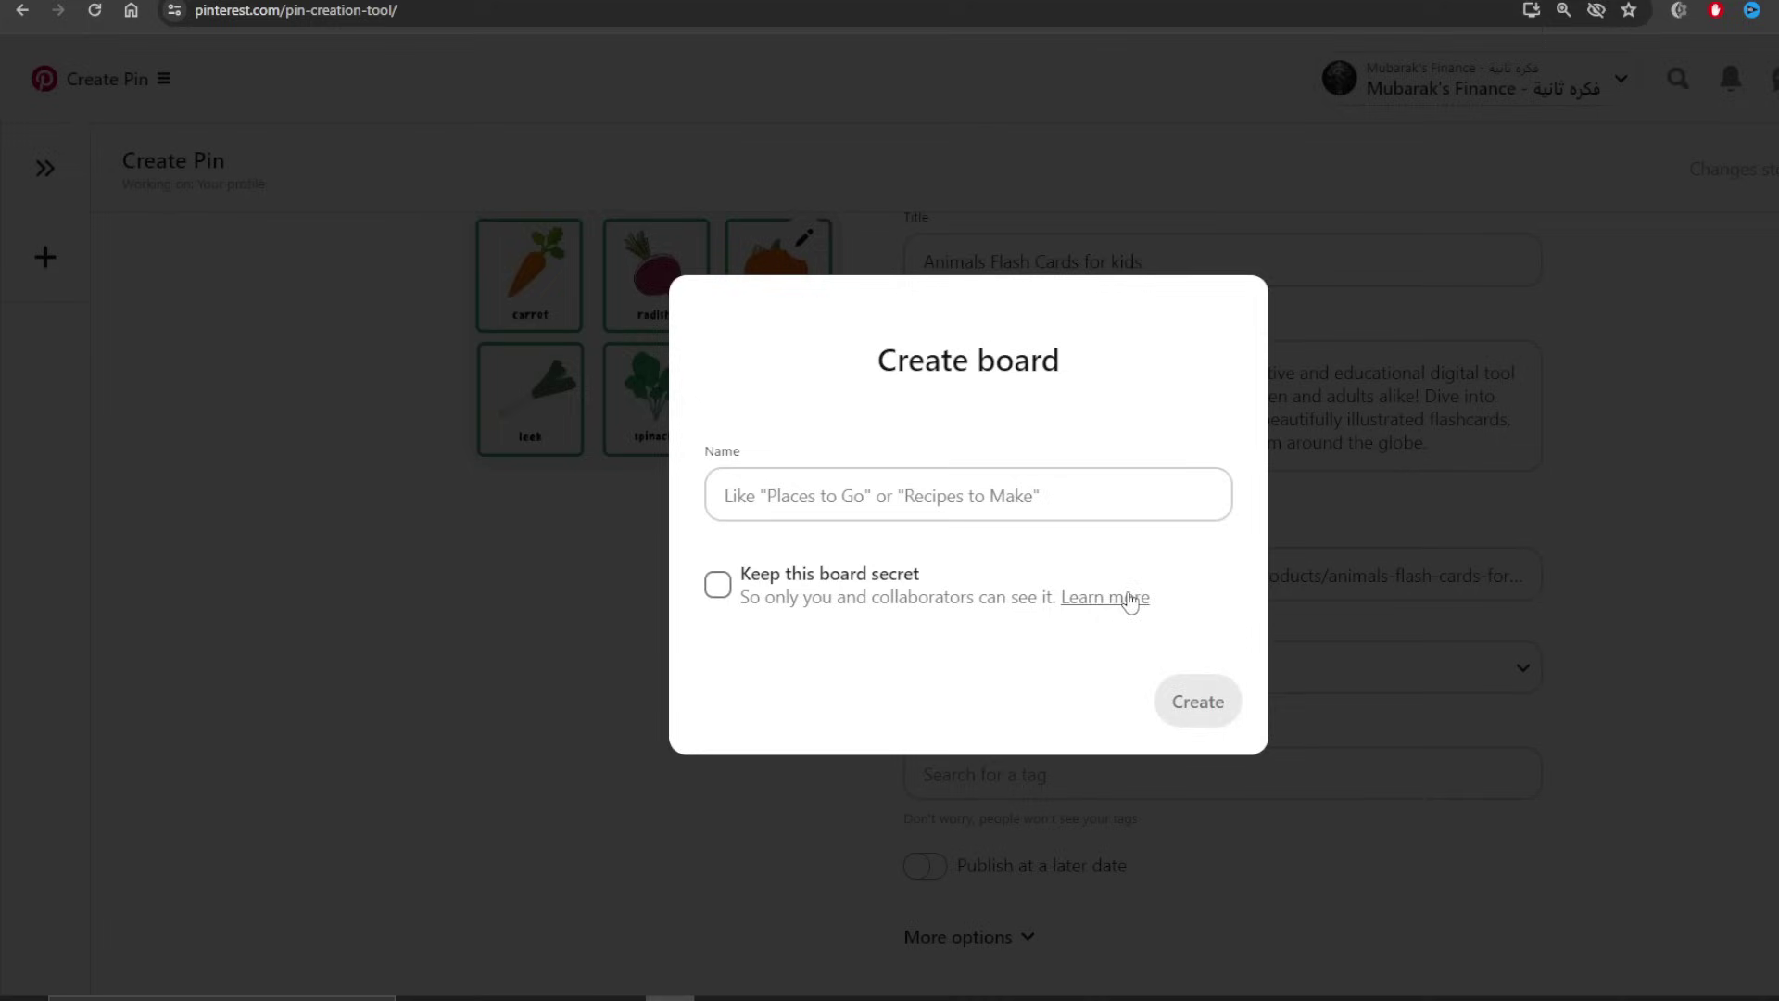
left_click(1019, 493)
type("flash")
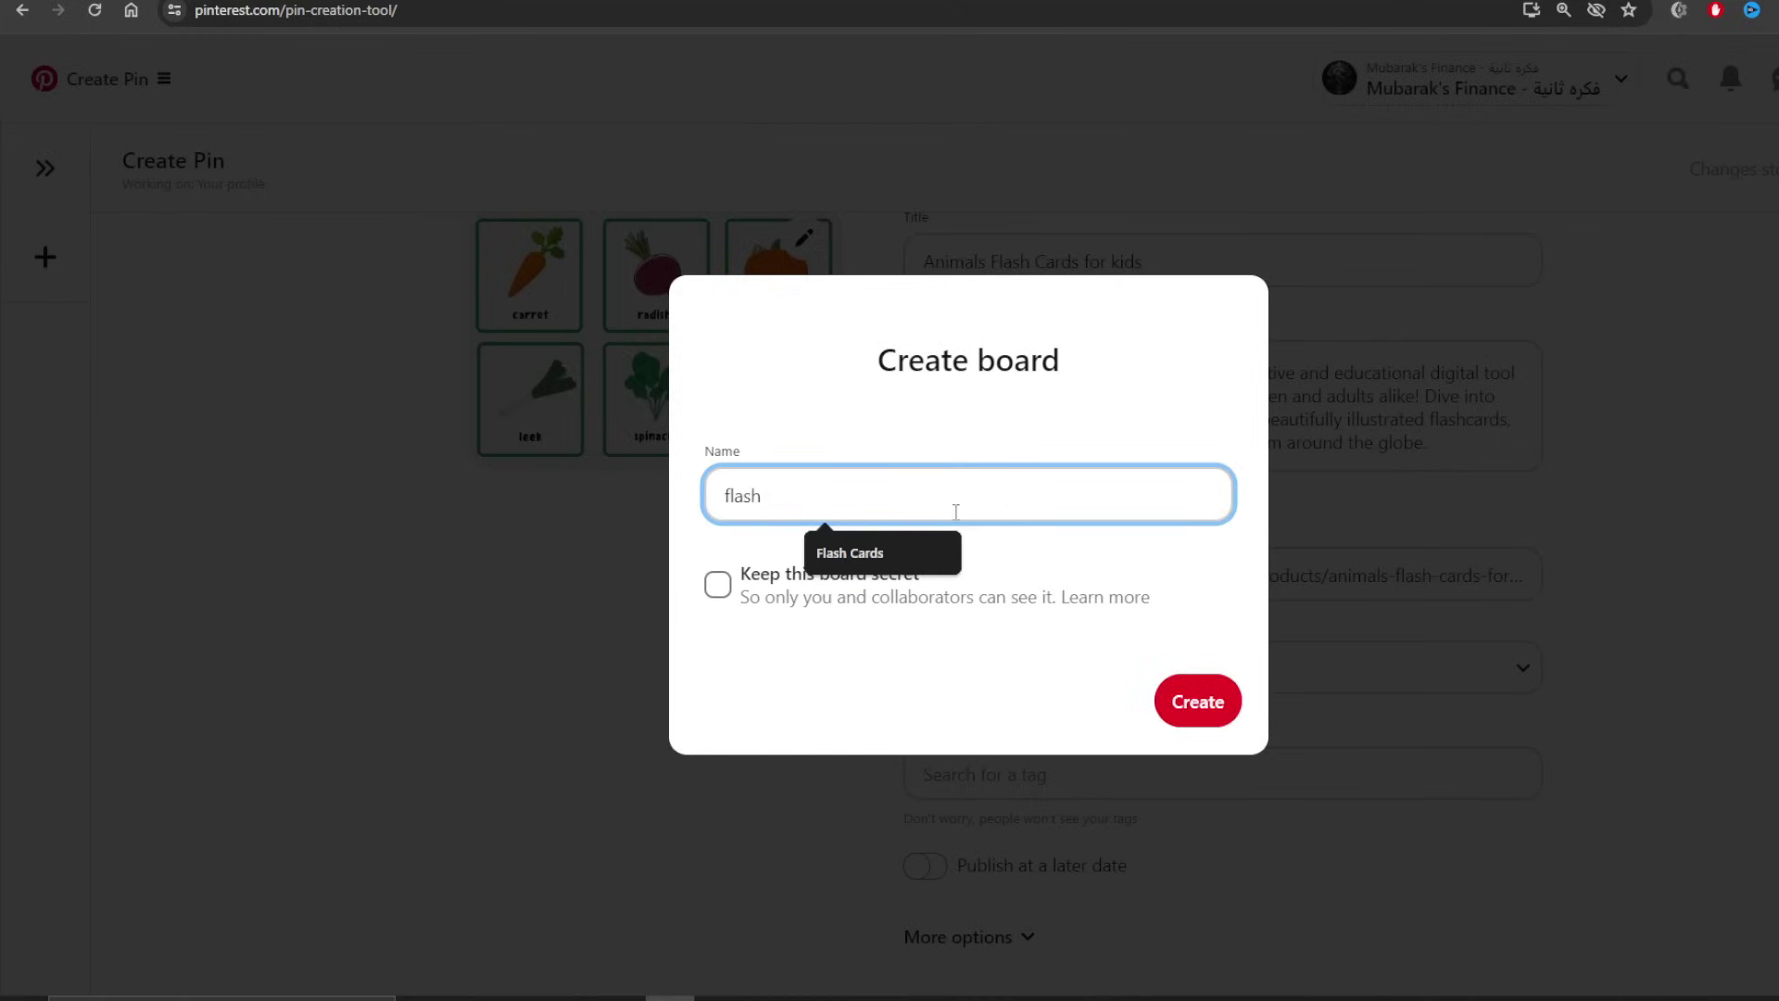
left_click(847, 553)
type("2024")
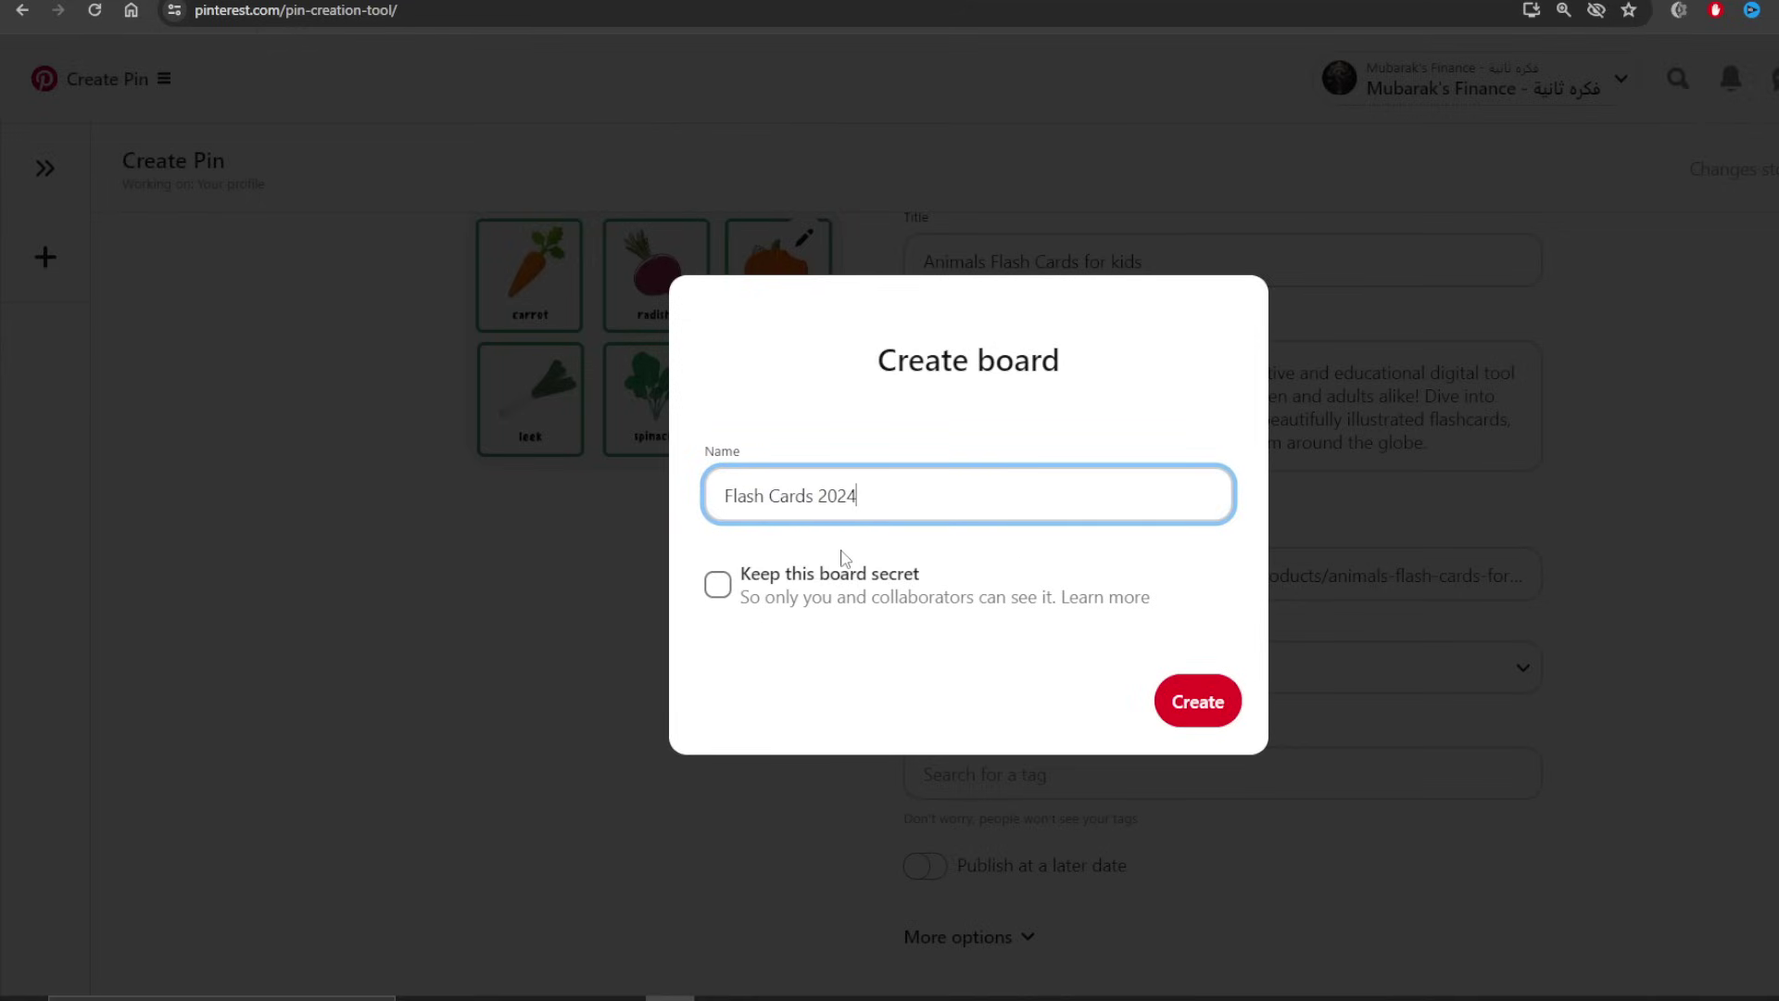
left_click(1204, 715)
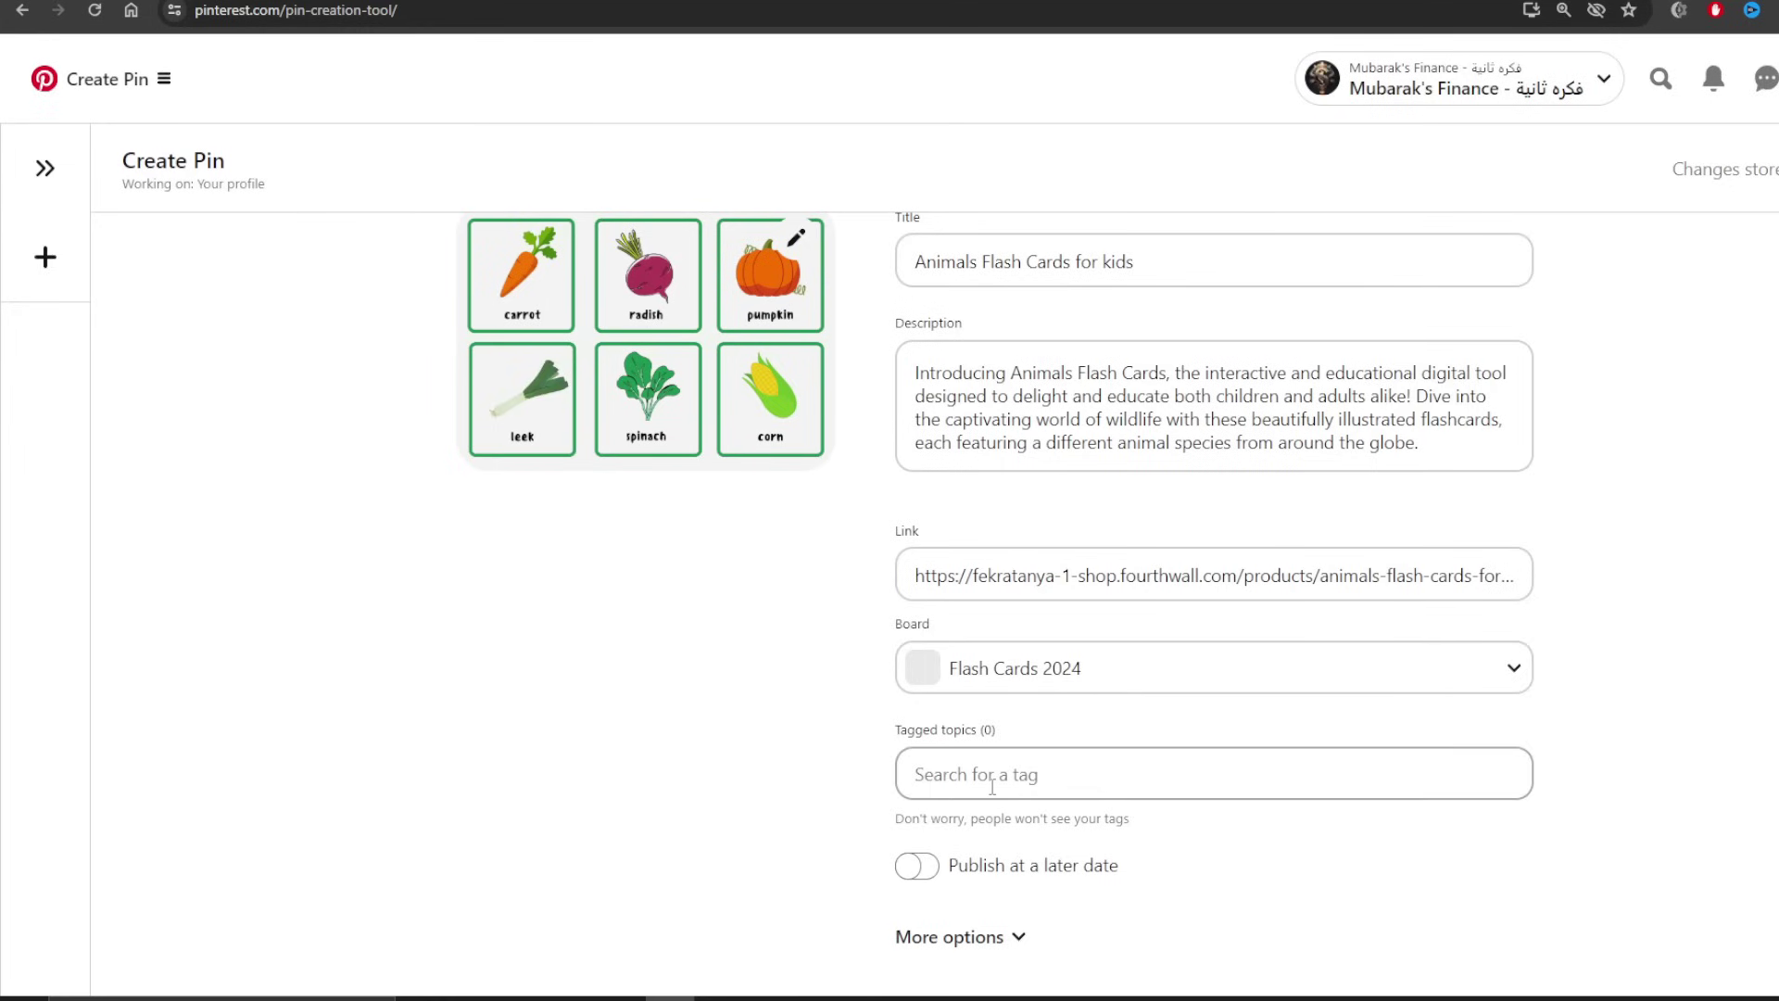
- Tag the Pin with the topics Flash Card Ideas, Educational Illustration and Childcare Activities, and review the completed form
scroll(834, 683, "down", 1)
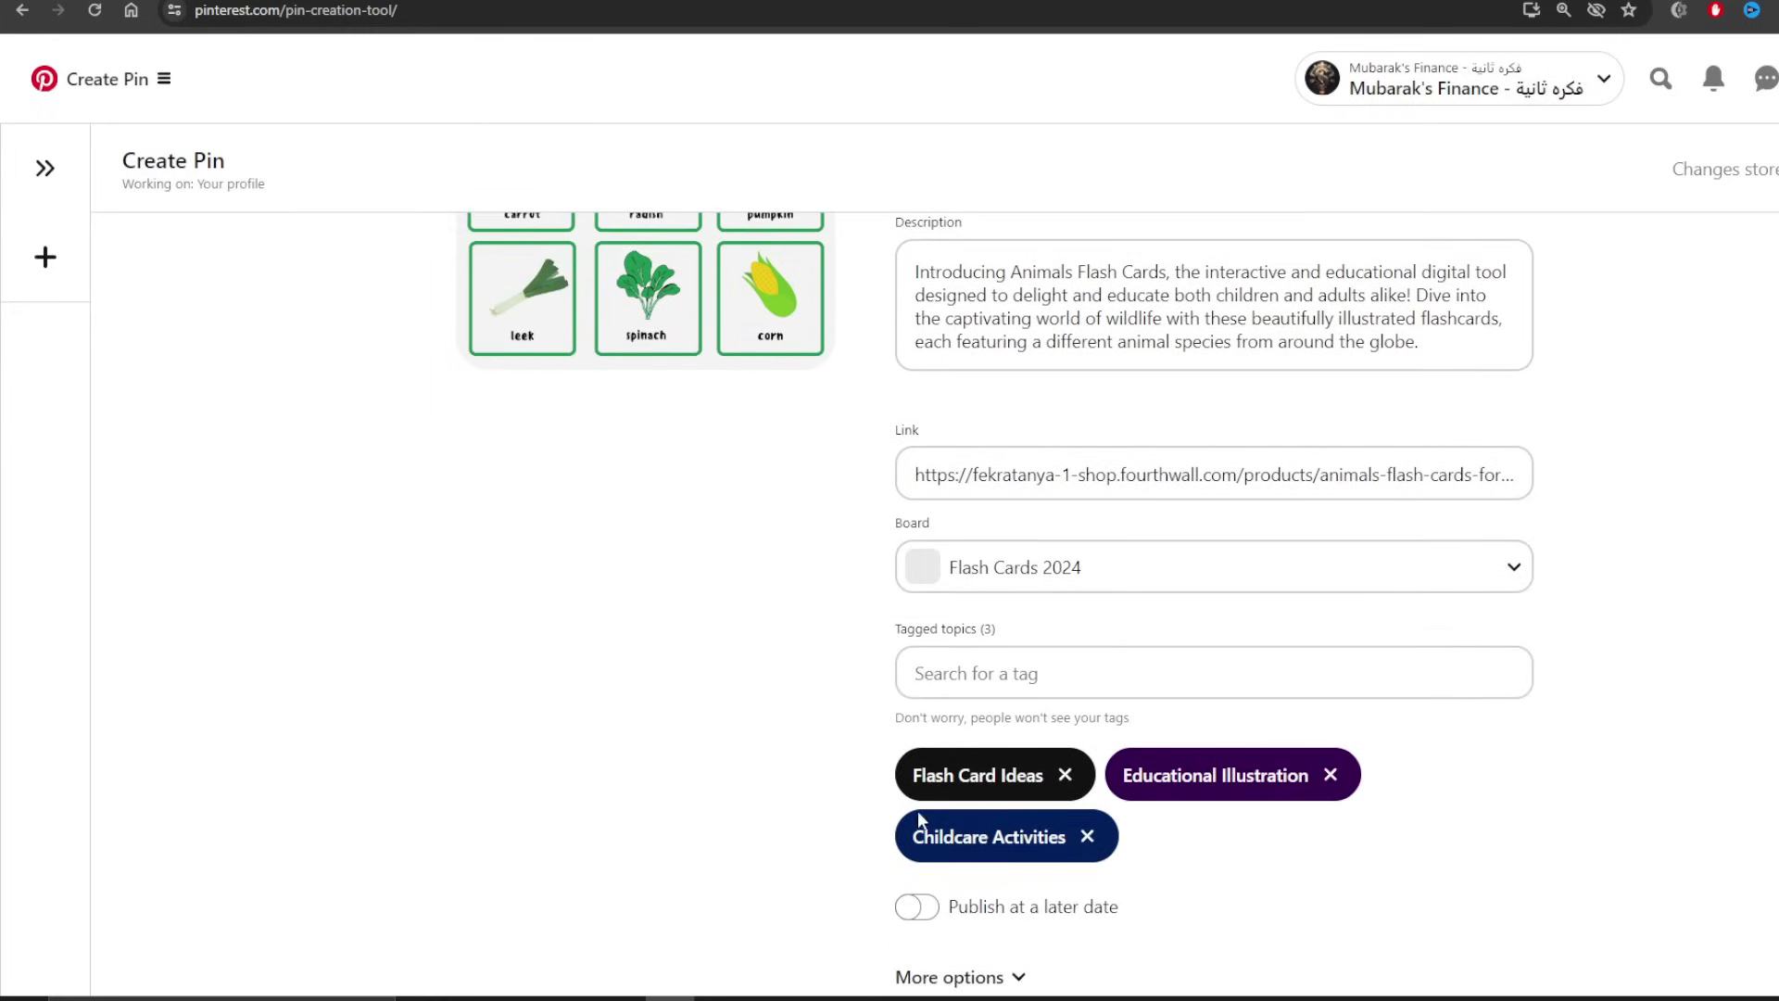
scroll(628, 464, "up", 1)
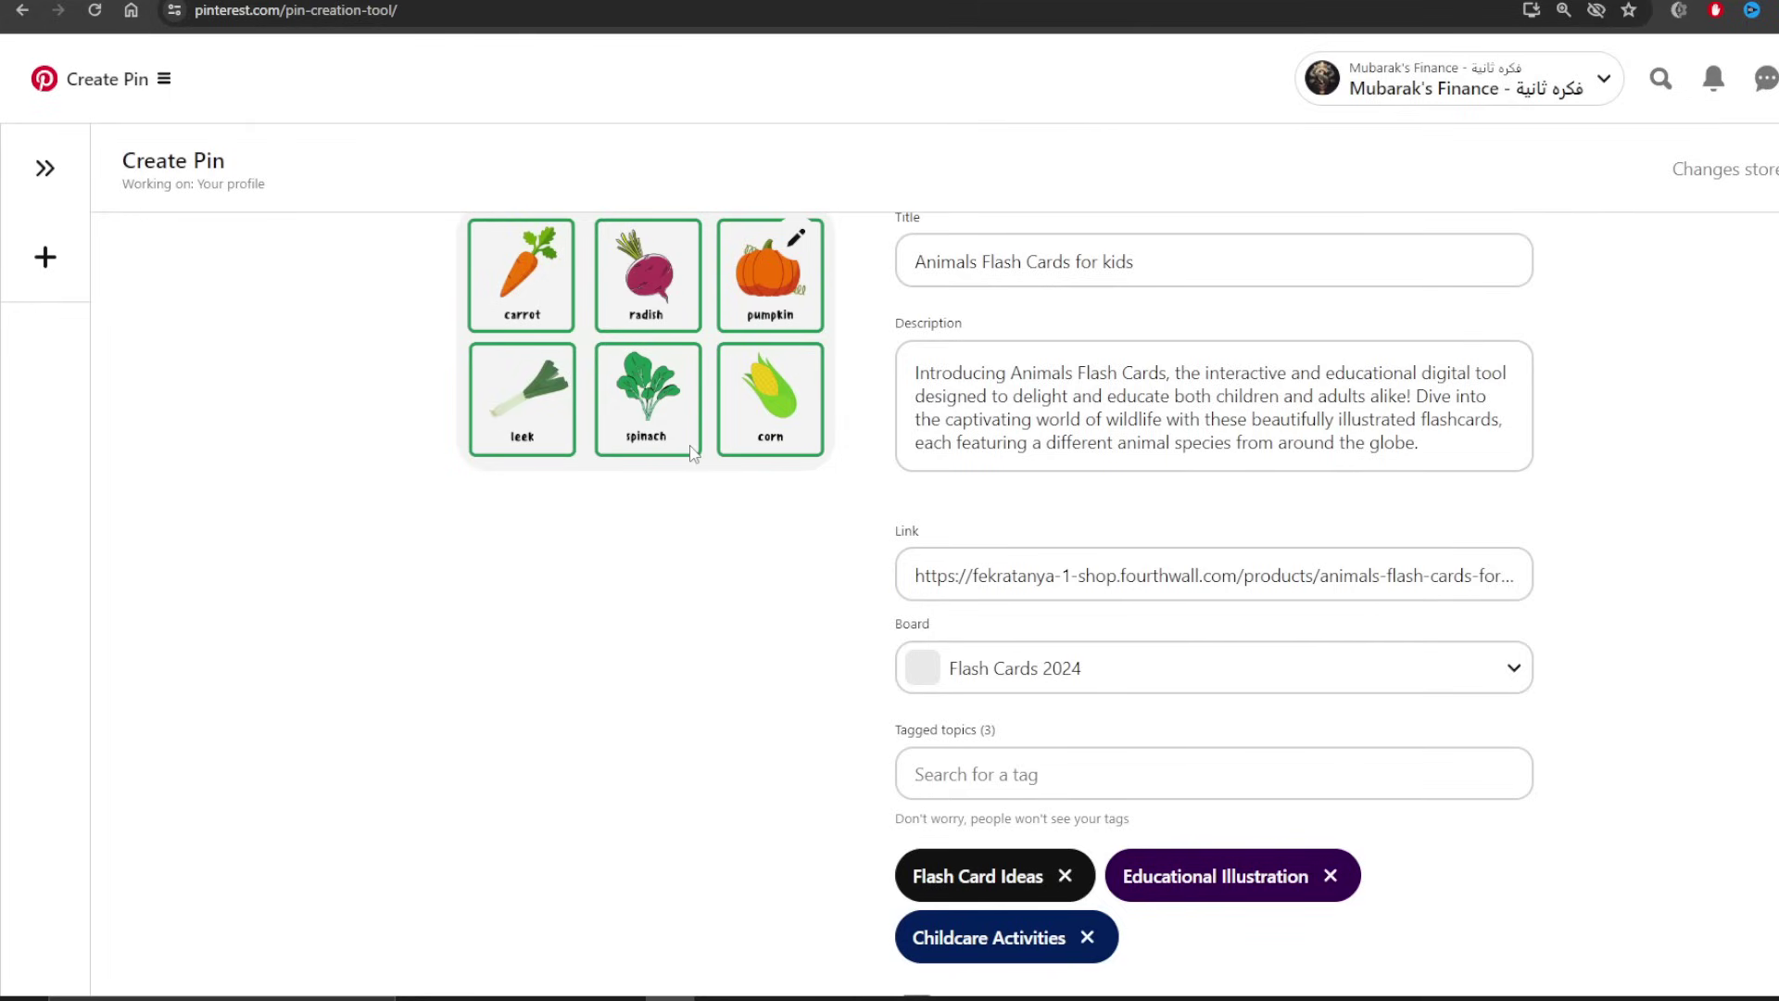
scroll(695, 537, "down", 2)
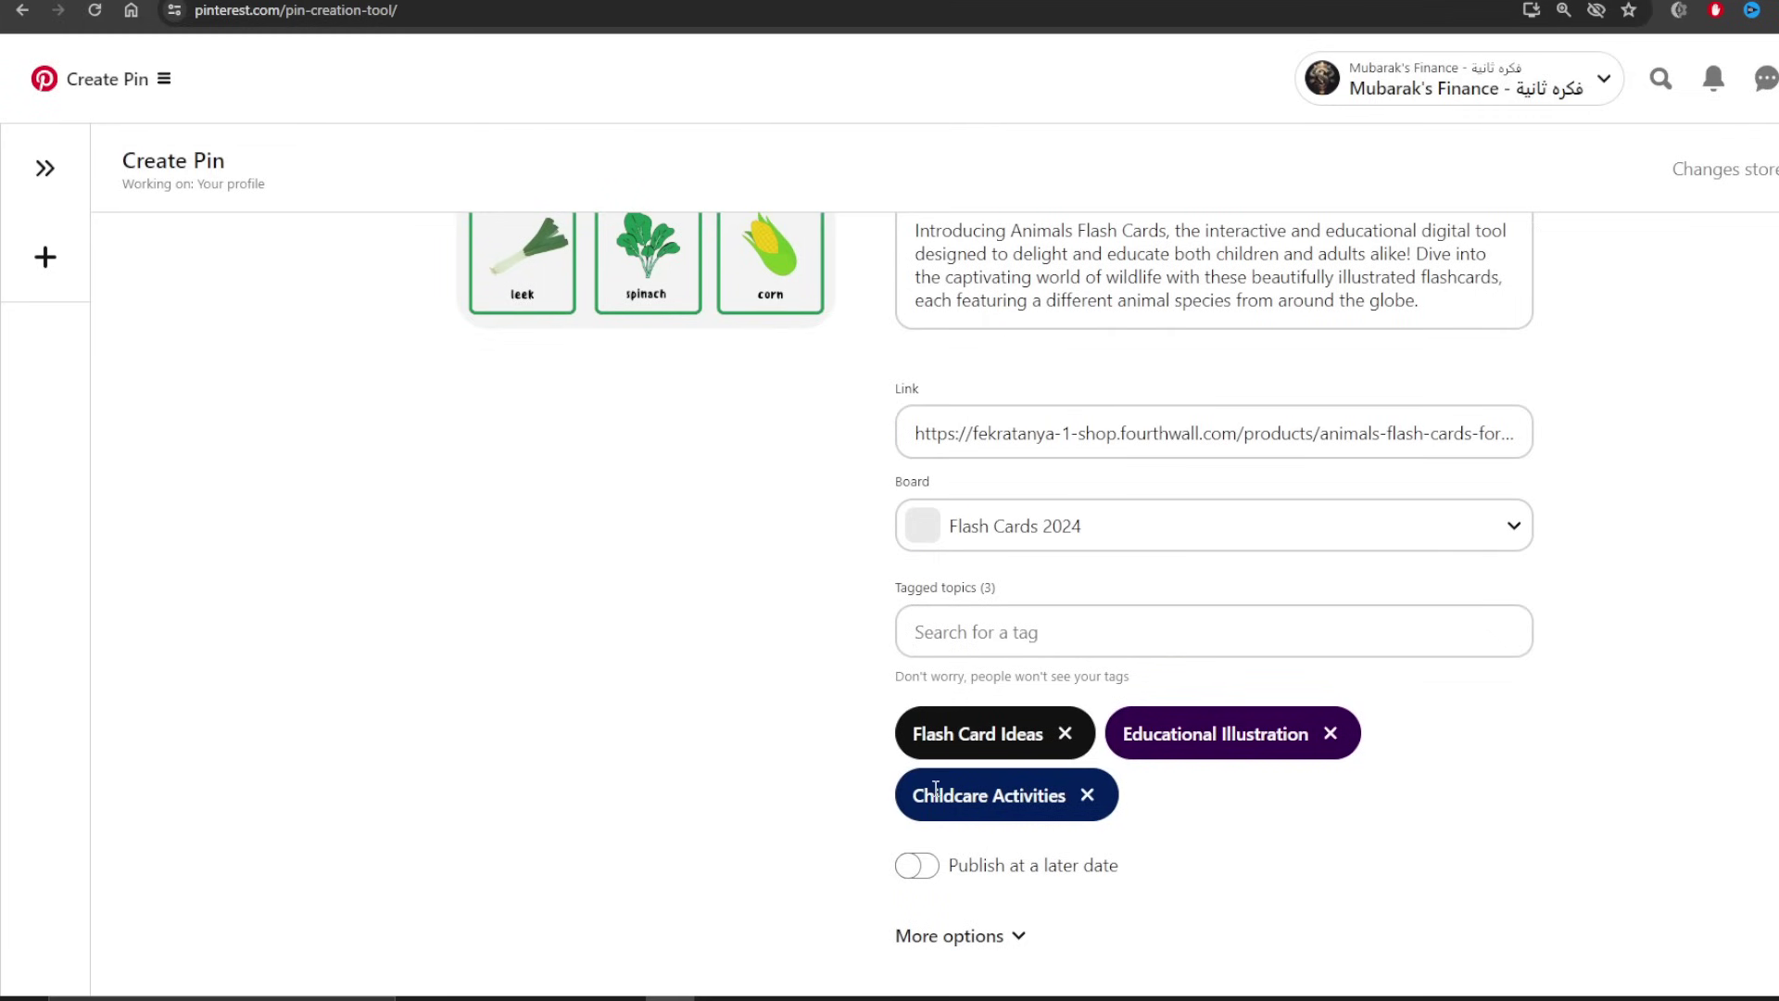
scroll(854, 830, "up", 2)
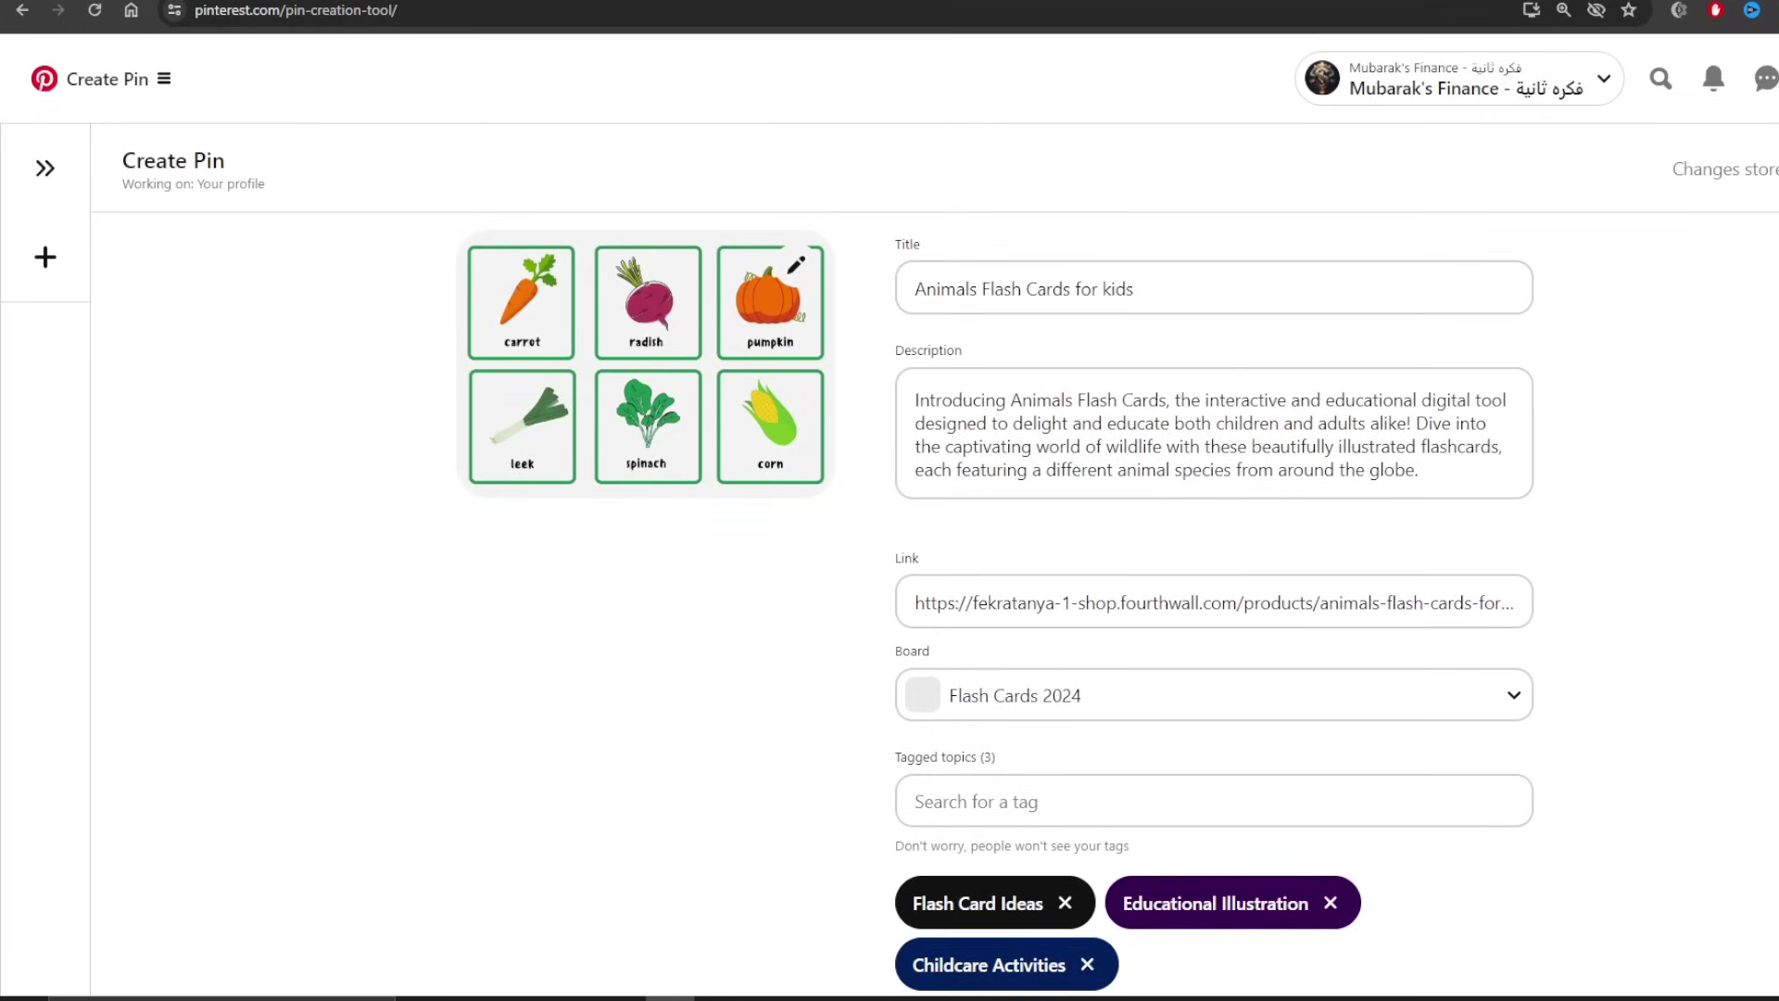
- Publish the flashcards Pin and open its published page
left_click(1763, 176)
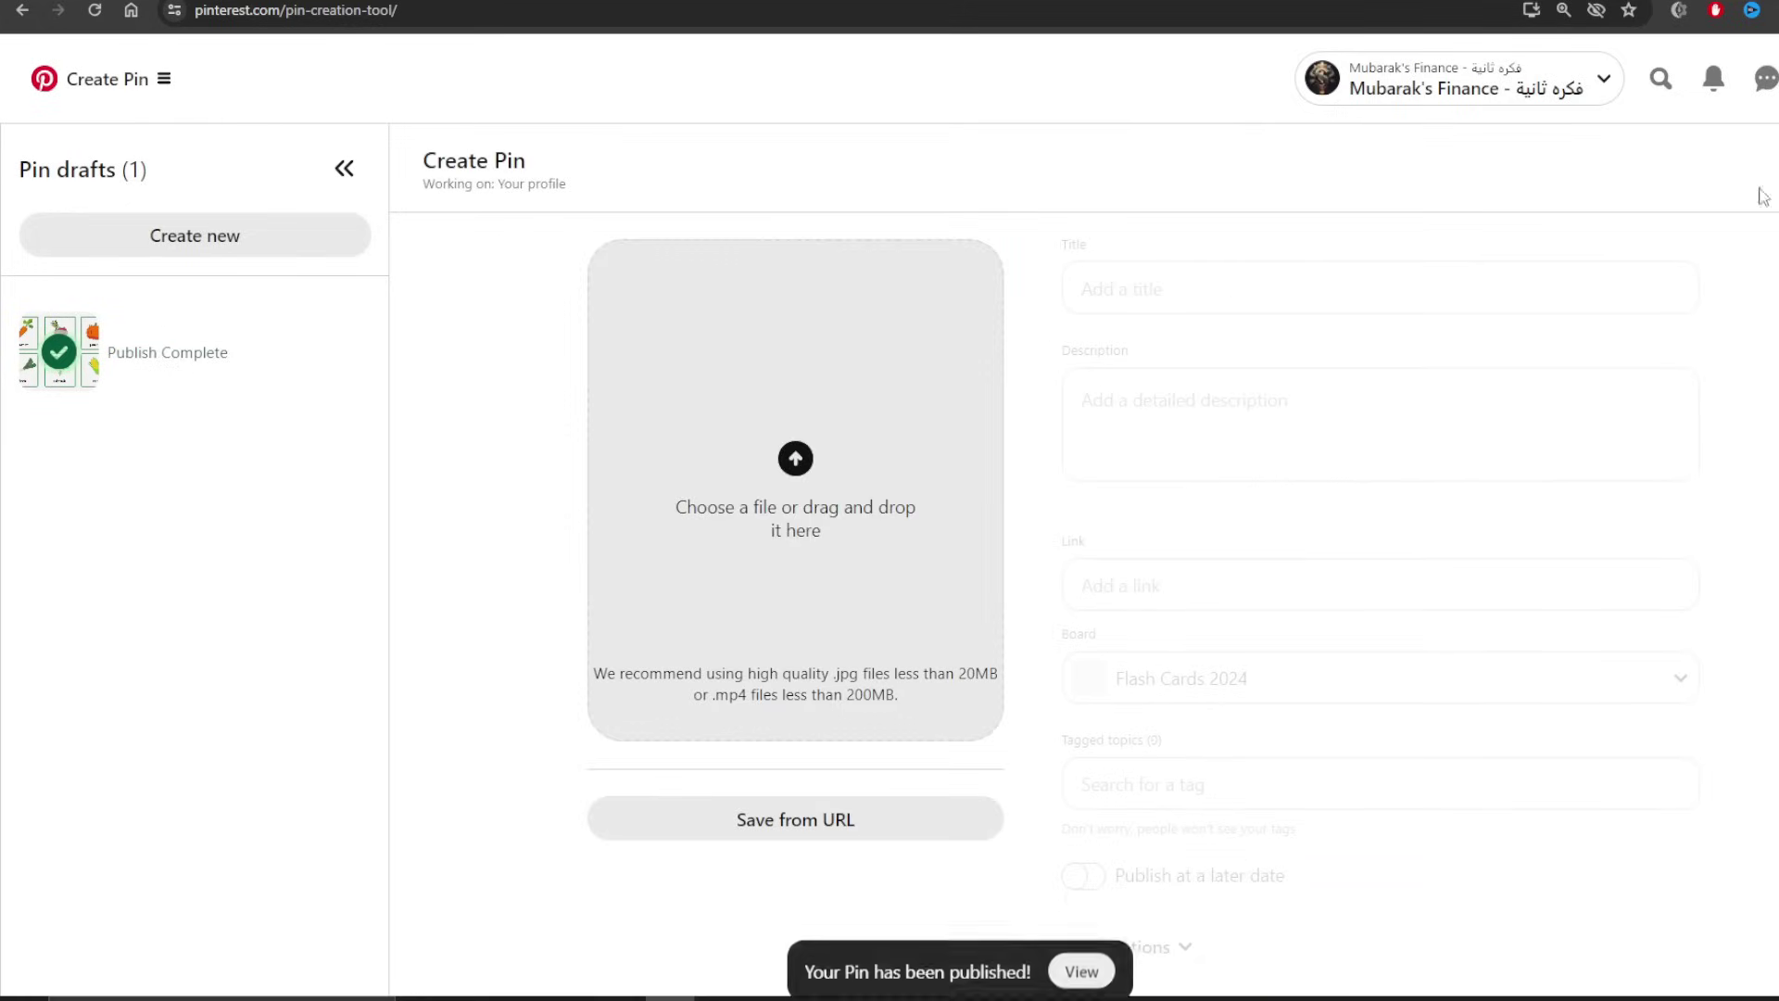
left_click(1102, 949)
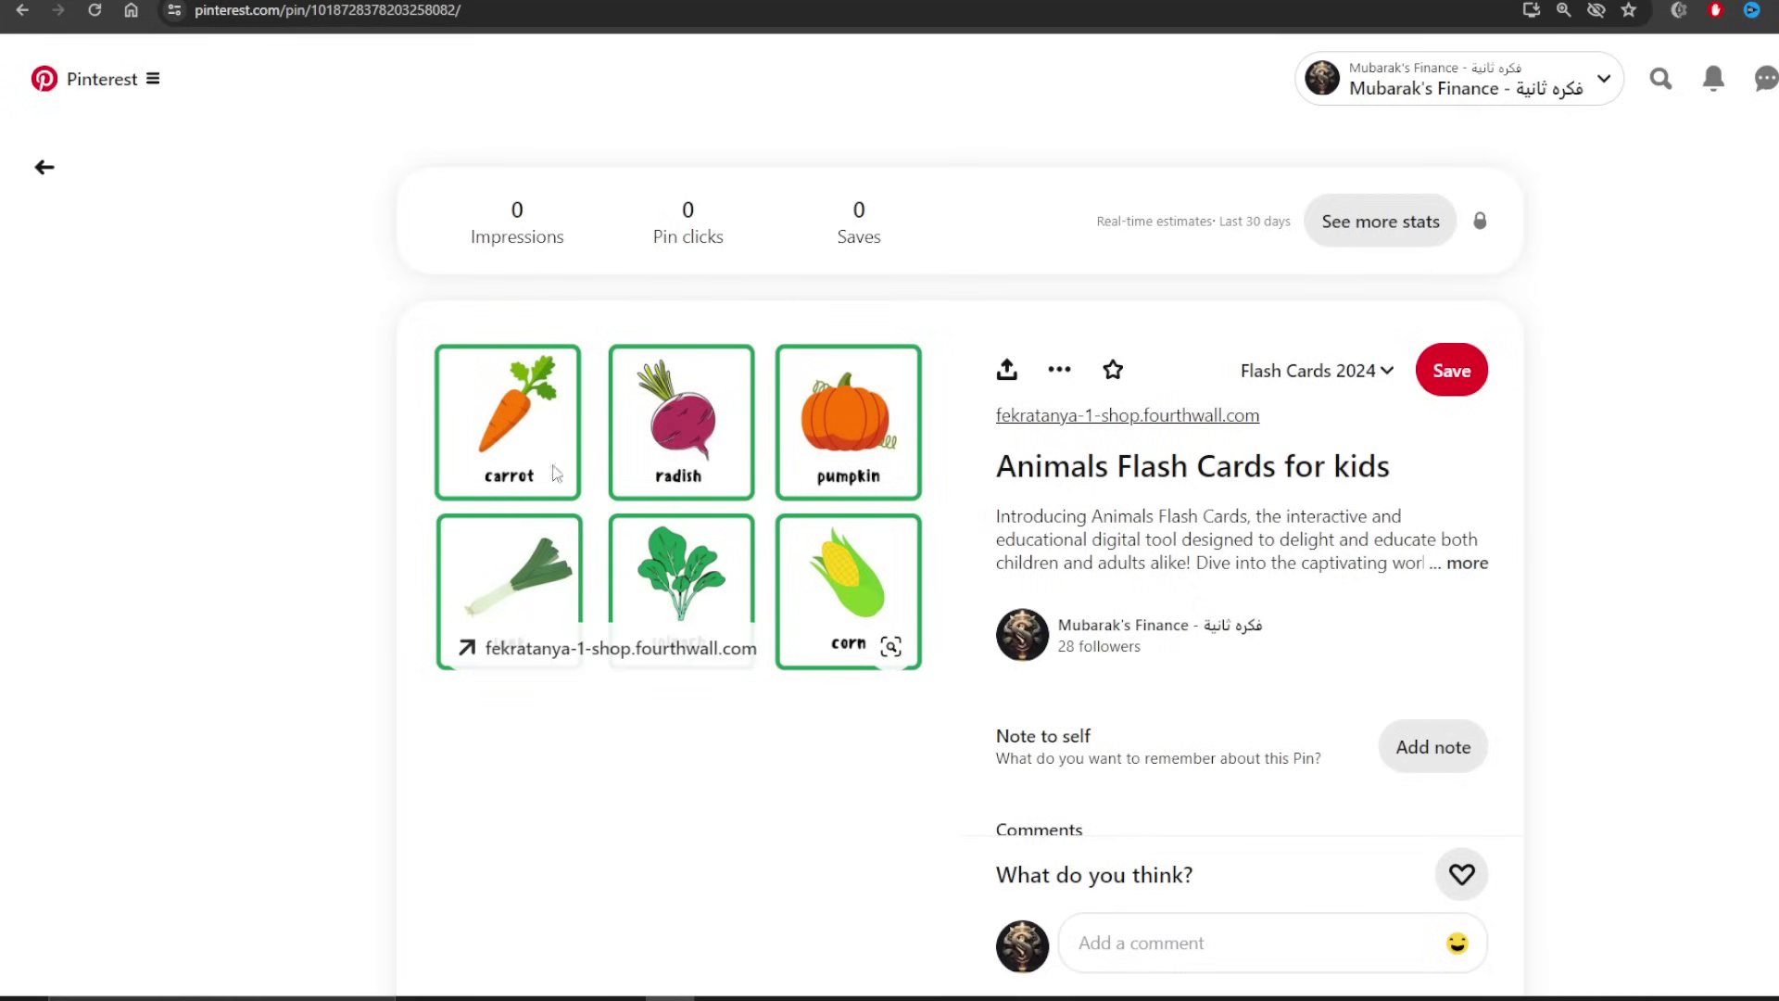
- Follow the published Pin's shop link to the Fourthwall product page and inspect the flashcard product image
left_click(1036, 416)
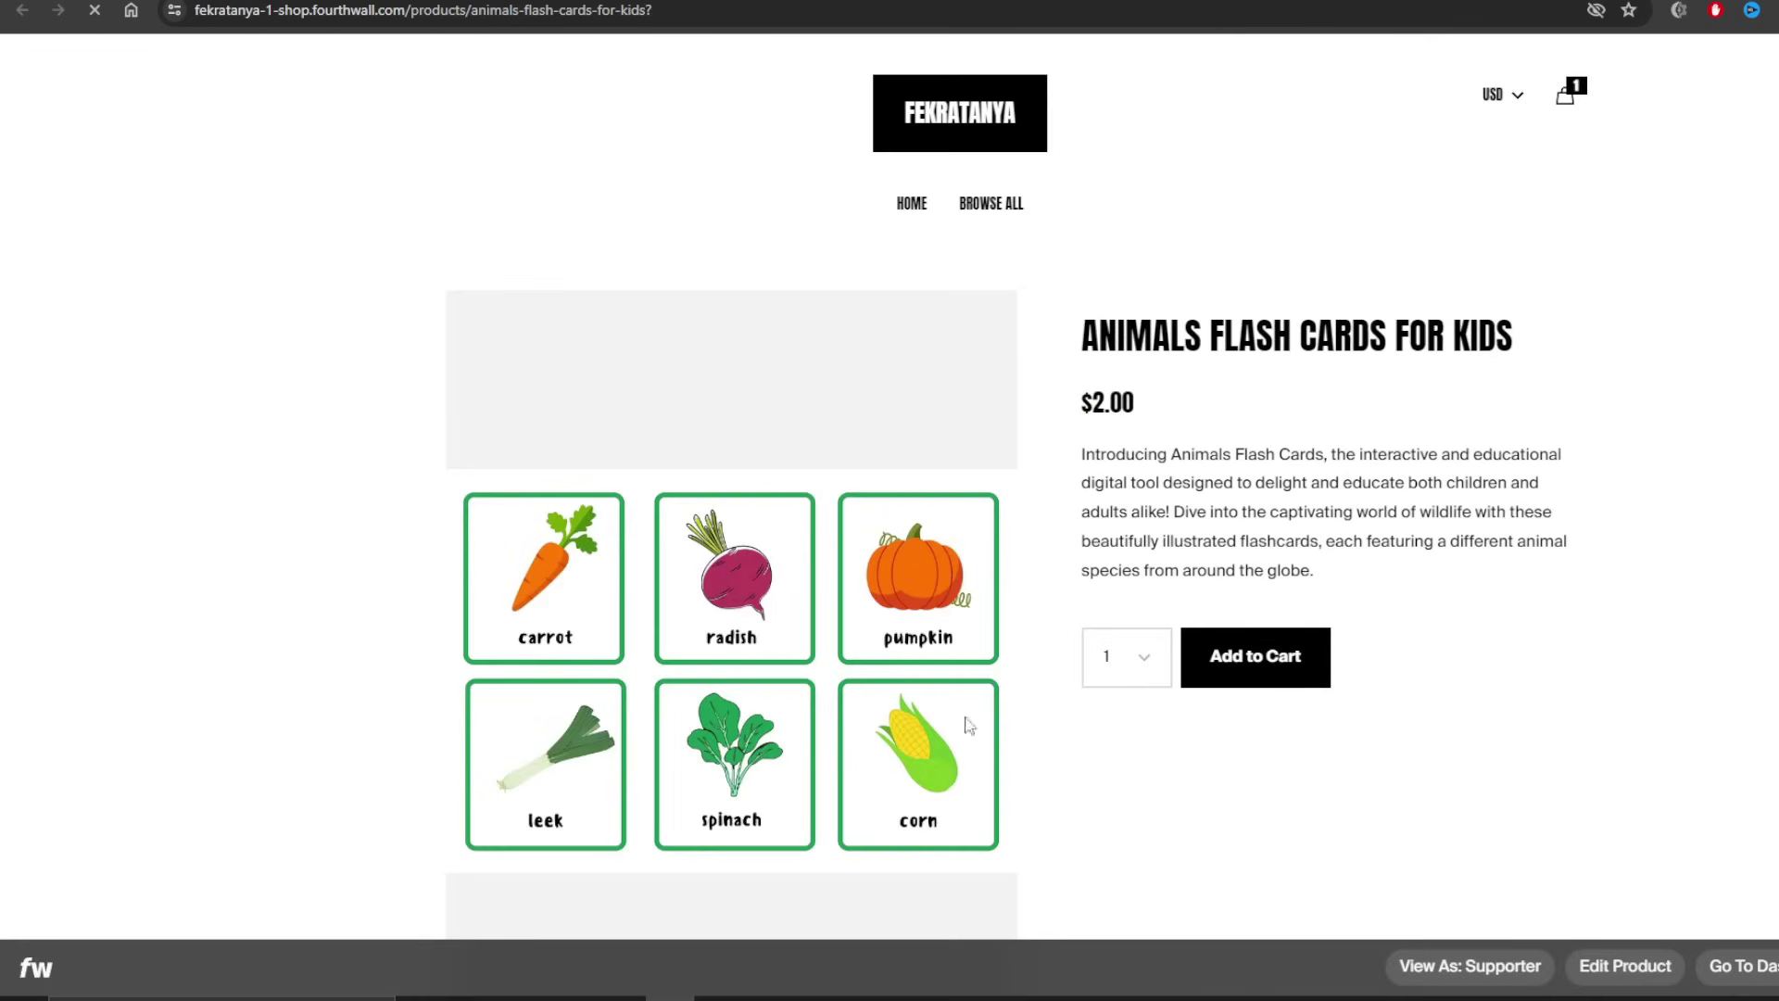
scroll(1529, 663, "down", 2)
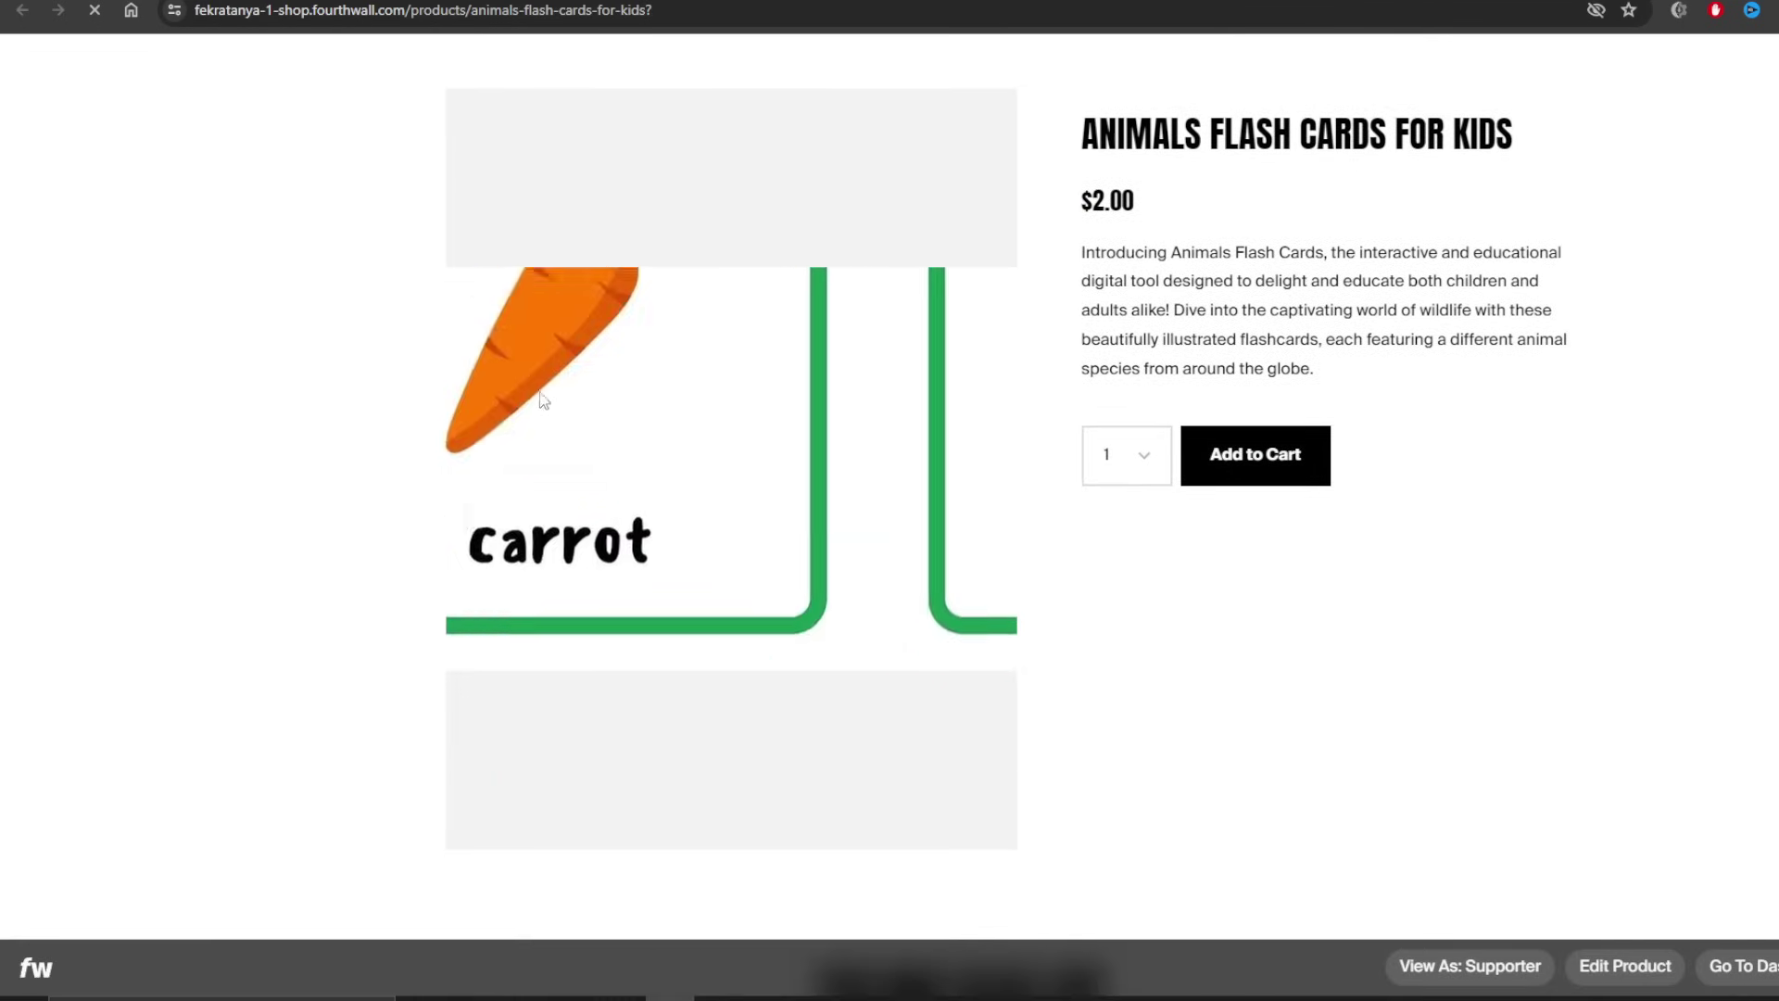
scroll(1578, 722, "up", 1)
scroll(1578, 722, "up", 2)
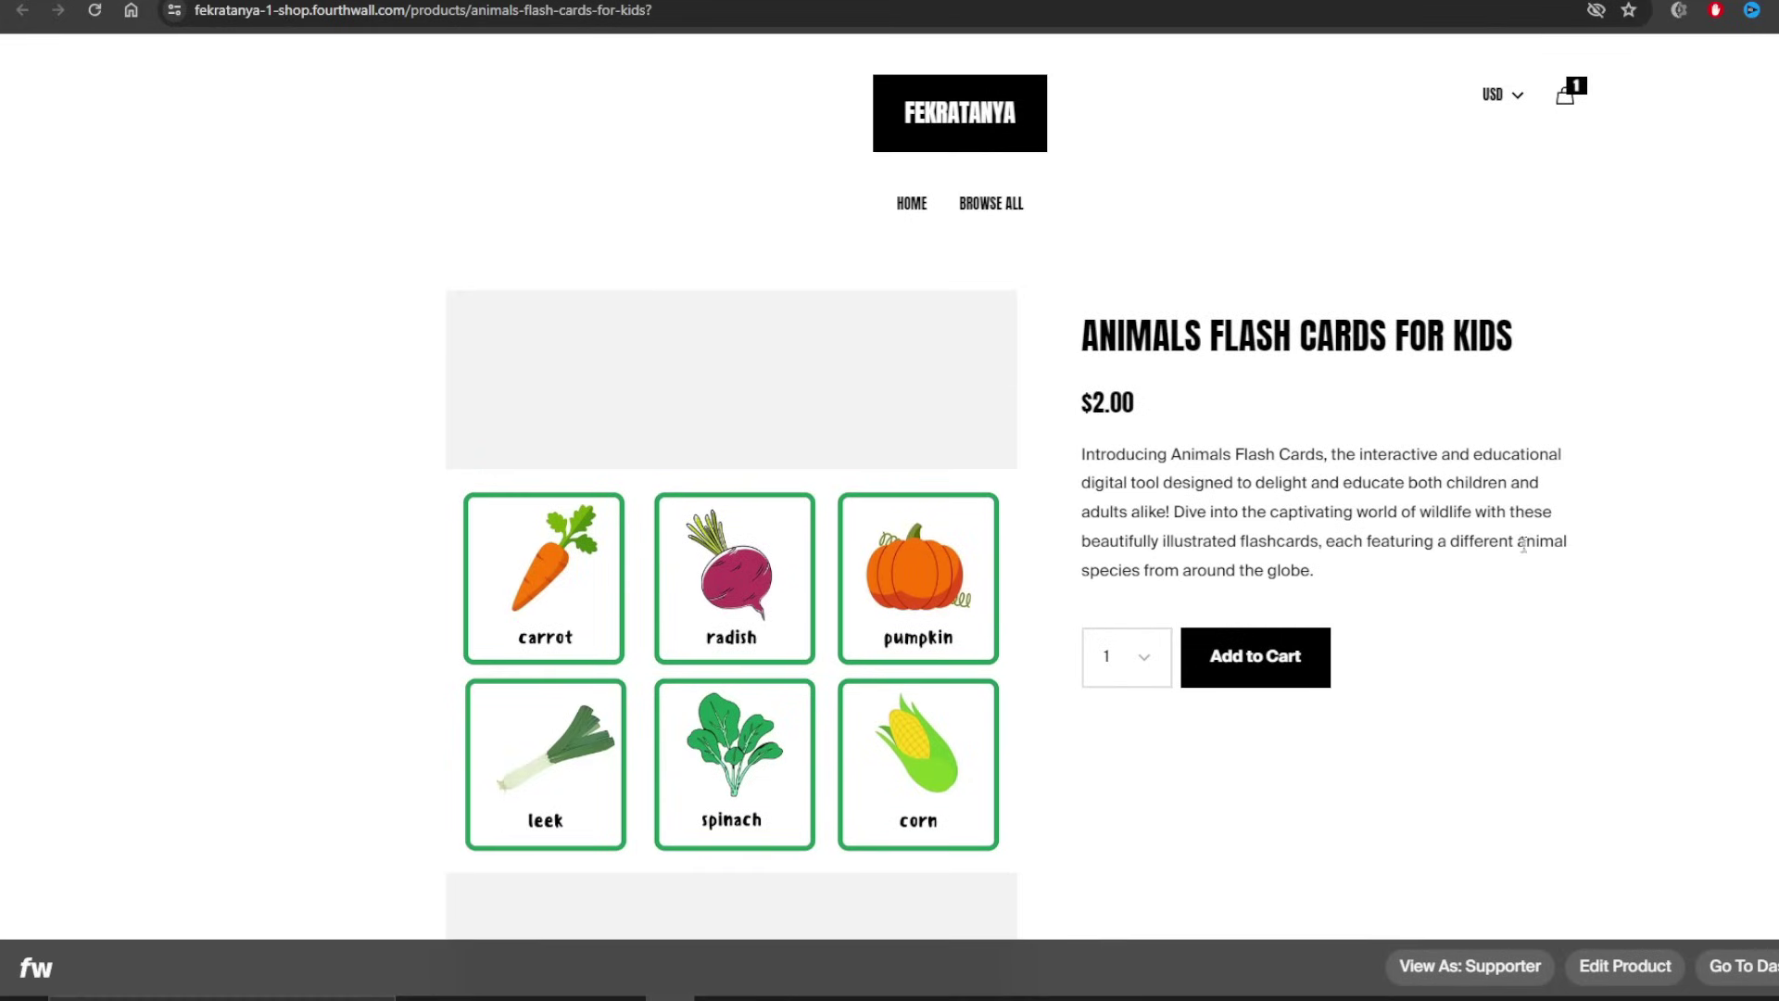
- Review the product title, description and price on the flashcards' shop page
left_click_drag(1082, 338, 1533, 306)
left_click(1483, 462)
left_click_drag(1336, 575, 1082, 407)
left_click(1158, 419)
left_click(1179, 425)
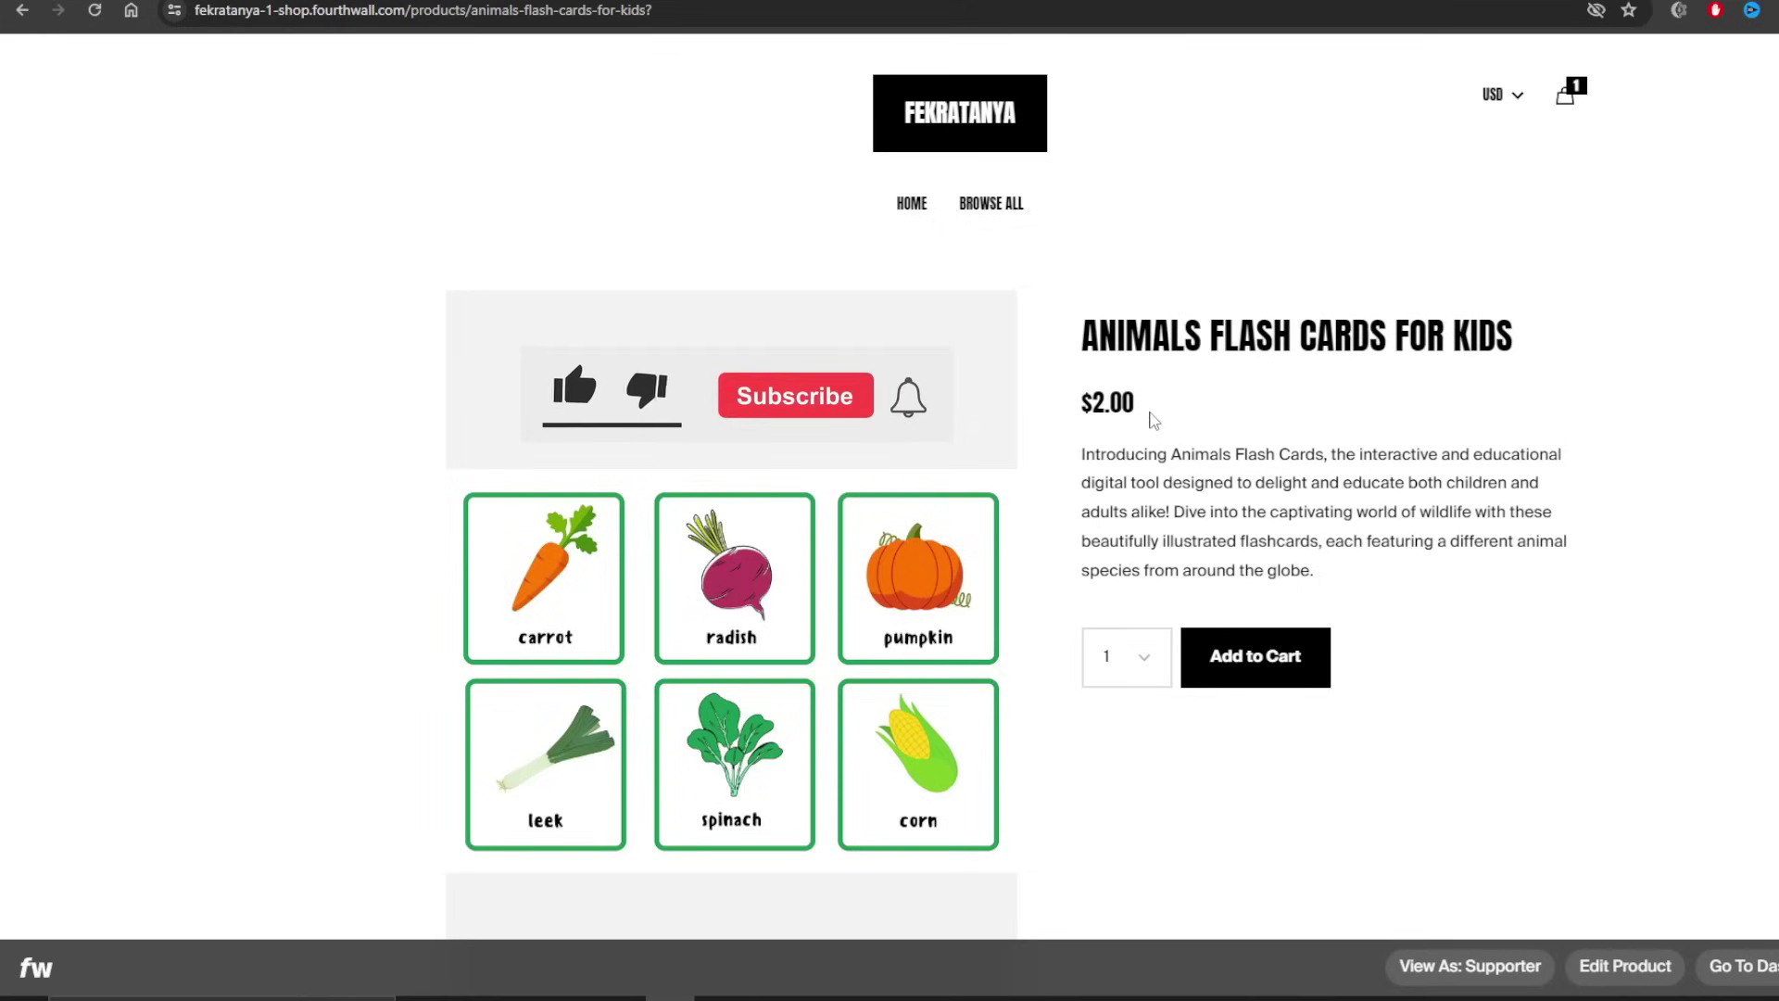
left_click_drag(1149, 418, 1103, 407)
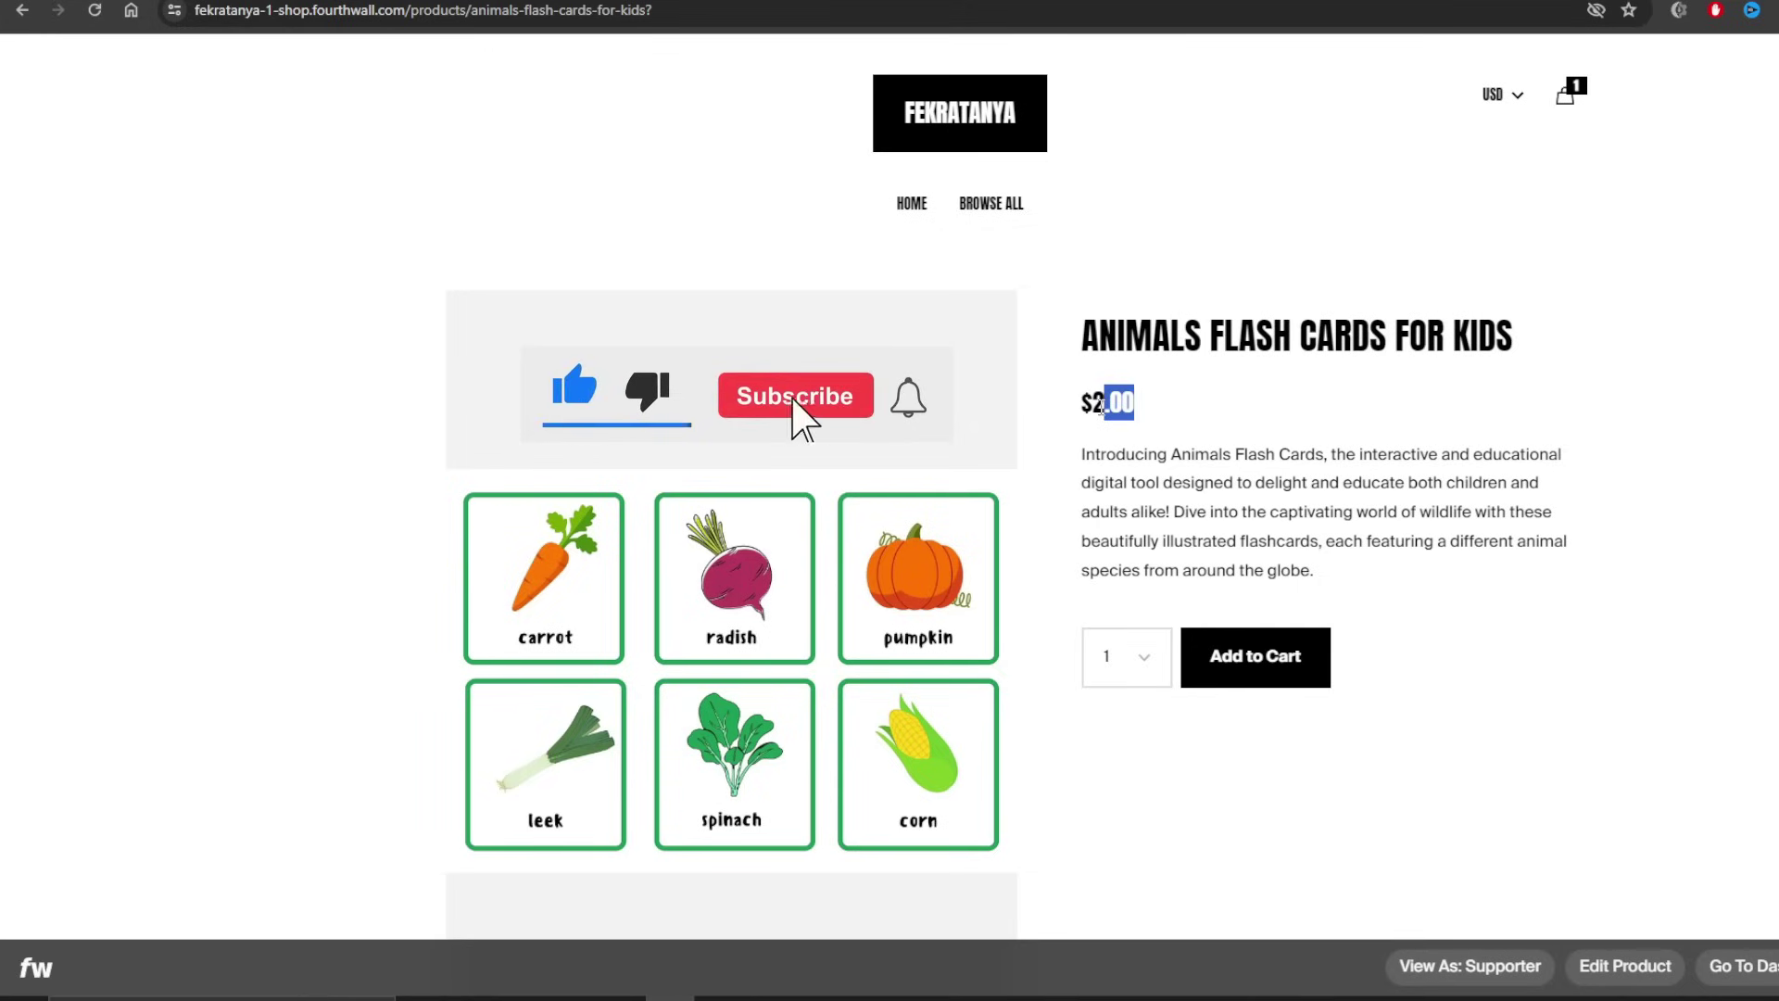
left_click(1159, 428)
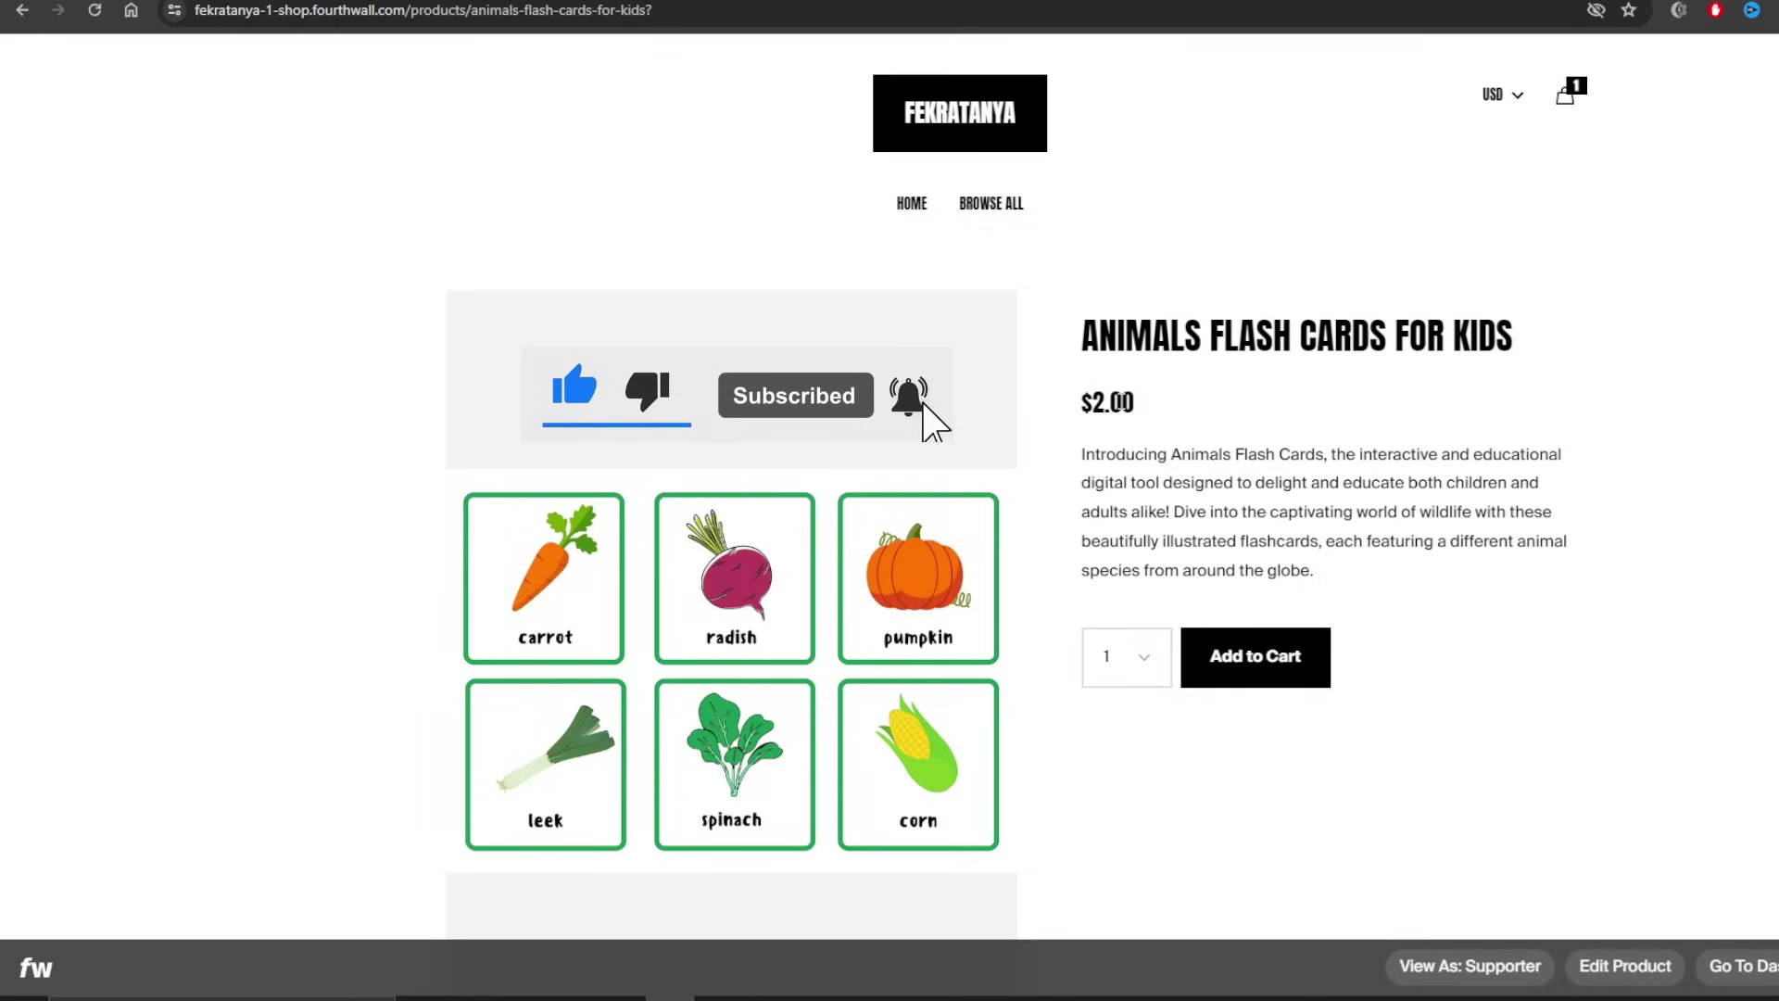